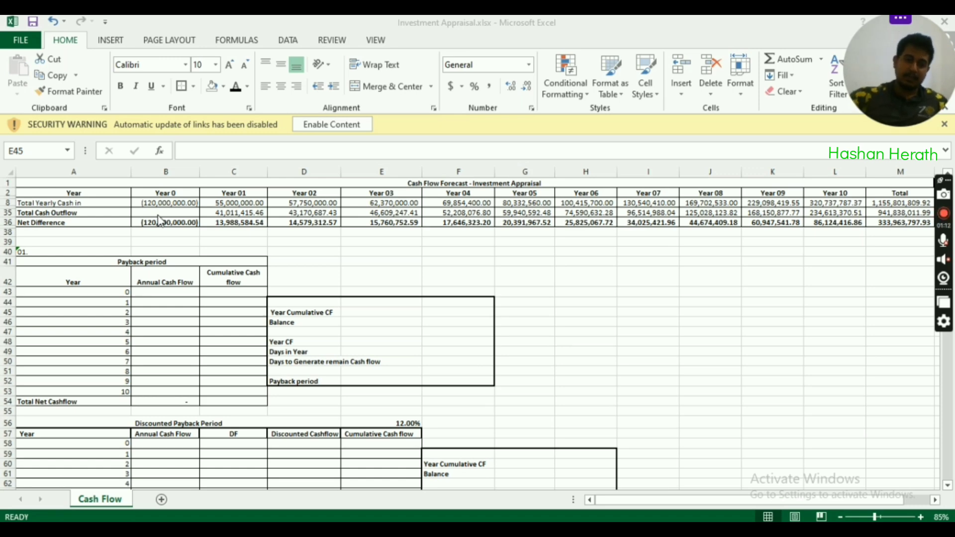
Review the Year 0–03 cash in, cash outflow and Net Difference formulas in the cash flow table
key("alt+Tab")
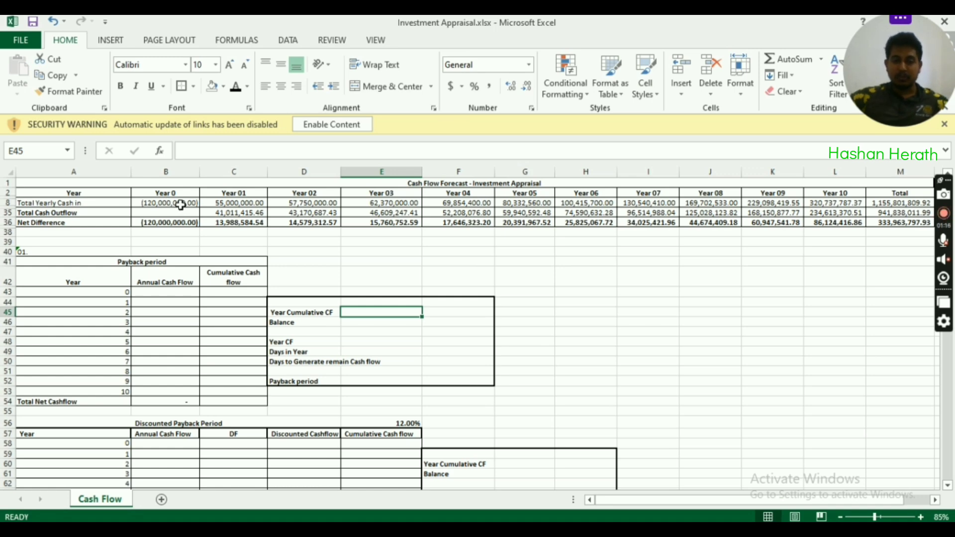
mouse_move(180, 205)
left_mouse_down()
mouse_move(315, 233)
mouse_move(634, 239)
left_mouse_up()
left_click(562, 298)
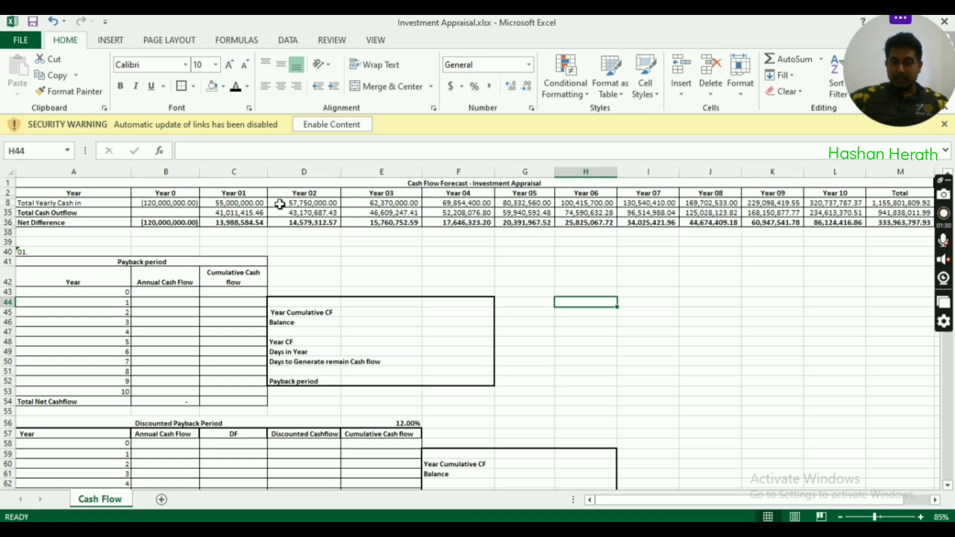
left_click(172, 194)
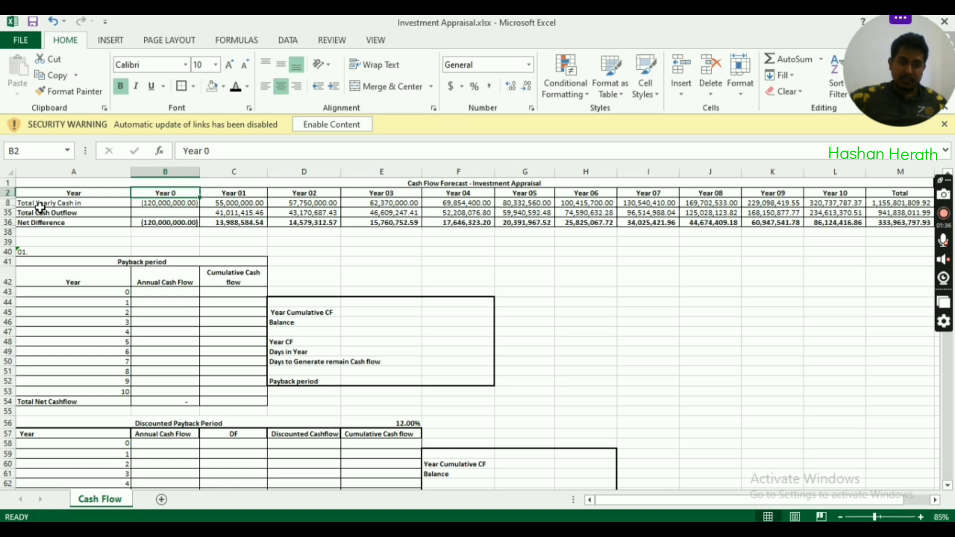
left_click(149, 203)
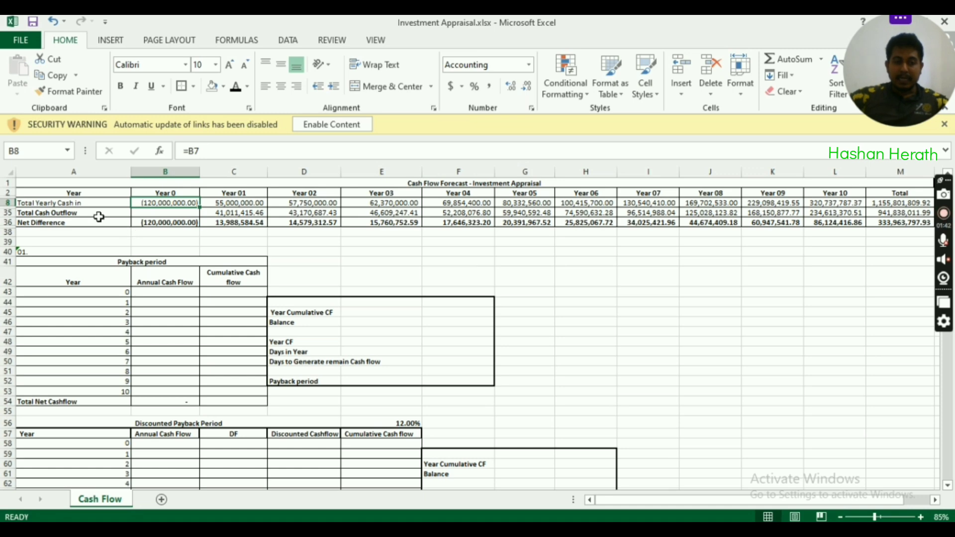
left_click(245, 204)
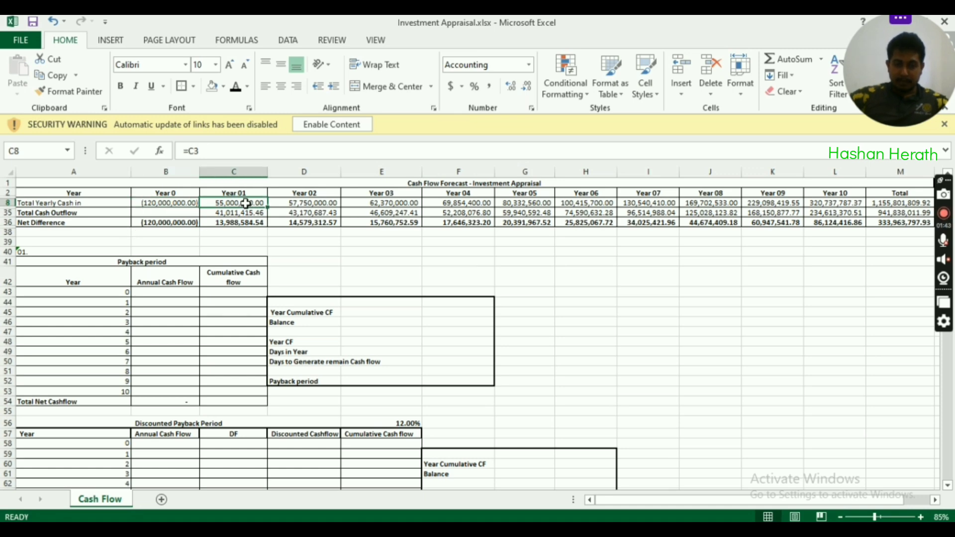
left_click(297, 197)
left_click(398, 197)
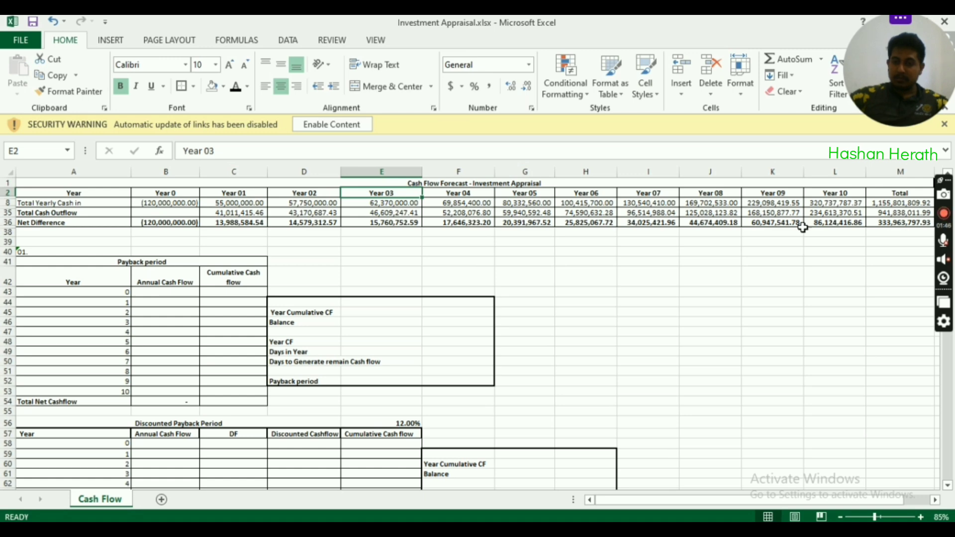
left_click(248, 206)
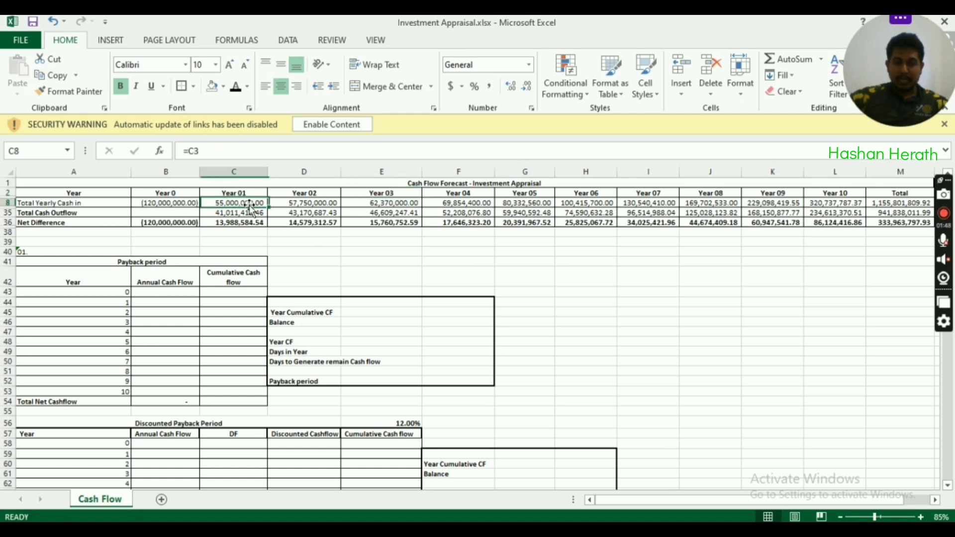
left_click(245, 213)
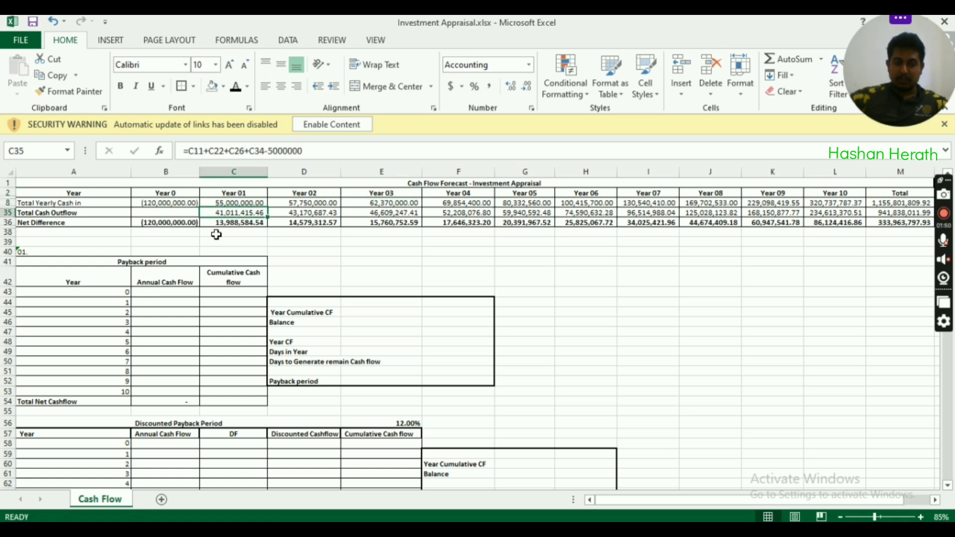
left_click(240, 223)
left_click(337, 229)
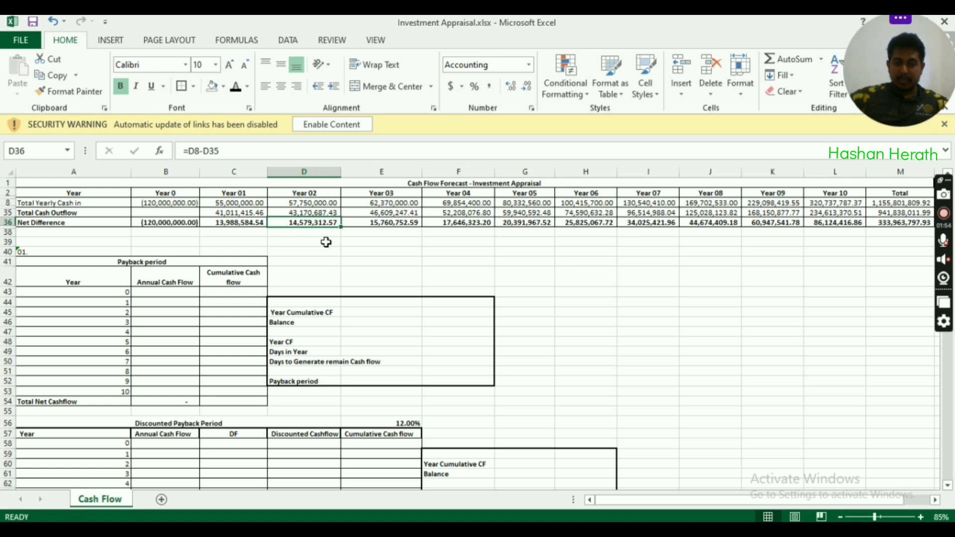
Look over the Payback period table's title and row labels
left_click(139, 261)
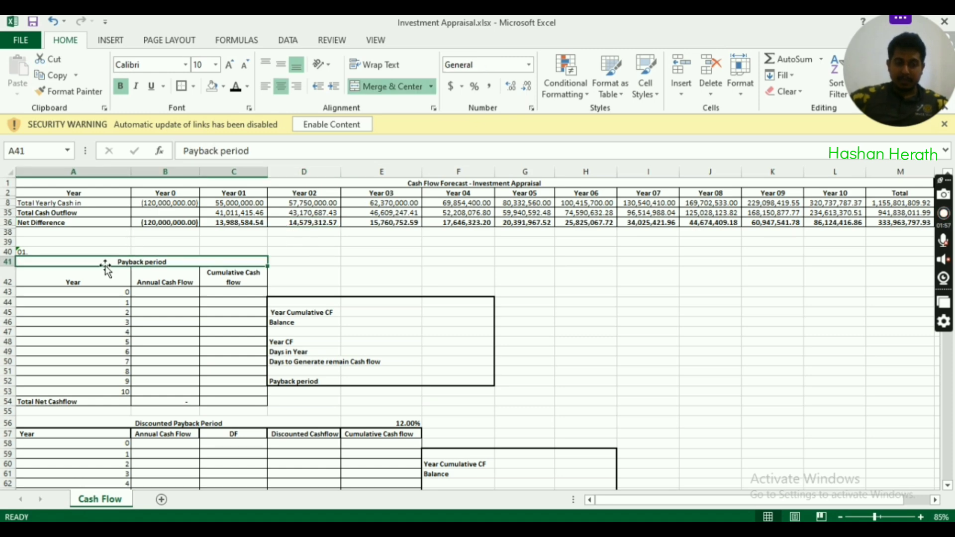
left_click(64, 252)
left_click(201, 262)
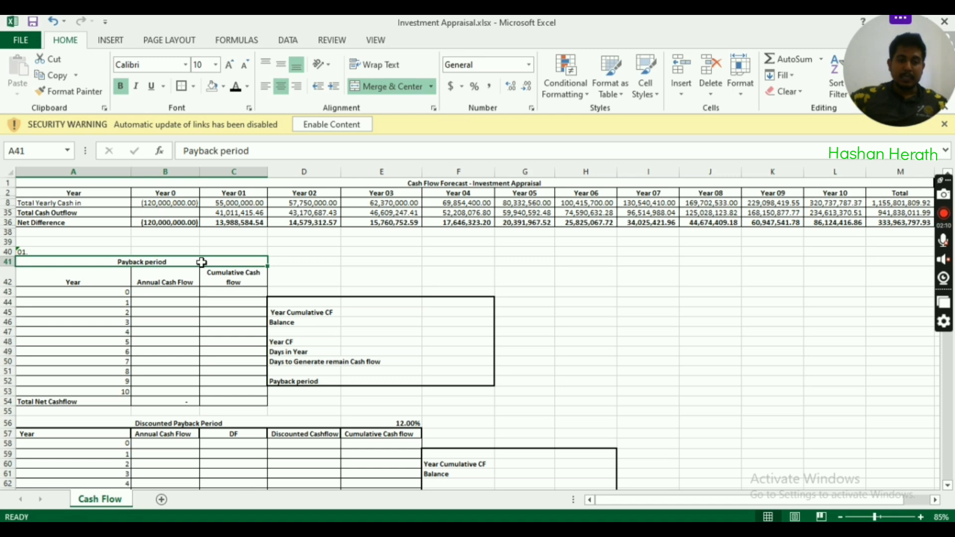
left_click(171, 290)
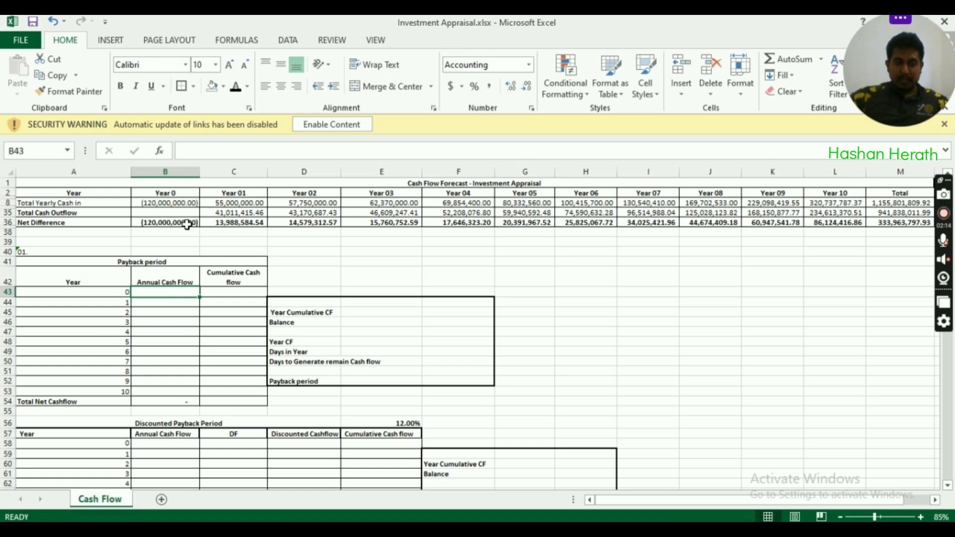
left_click(95, 292)
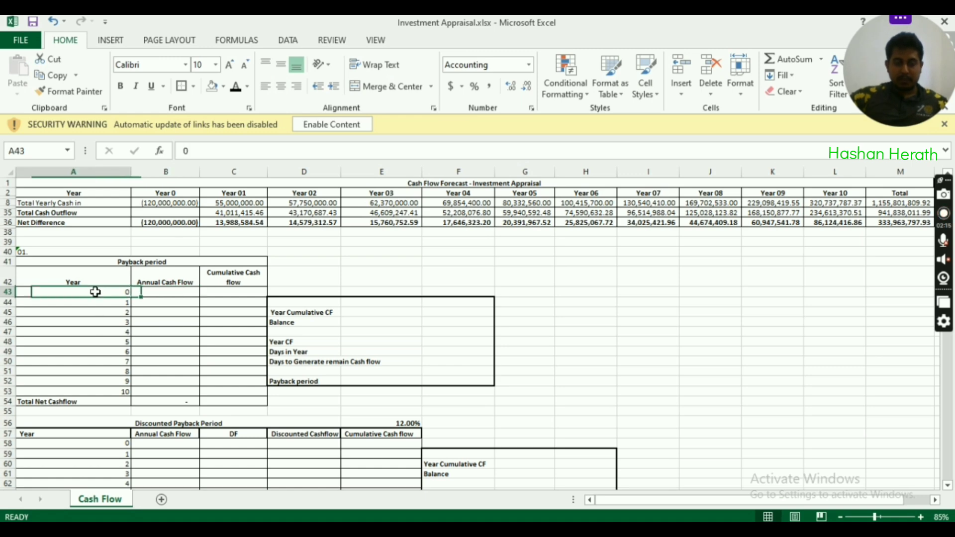
Link Year 0 annual cash flow to its Net Difference, and Year 0 cumulative to that
left_click(162, 293)
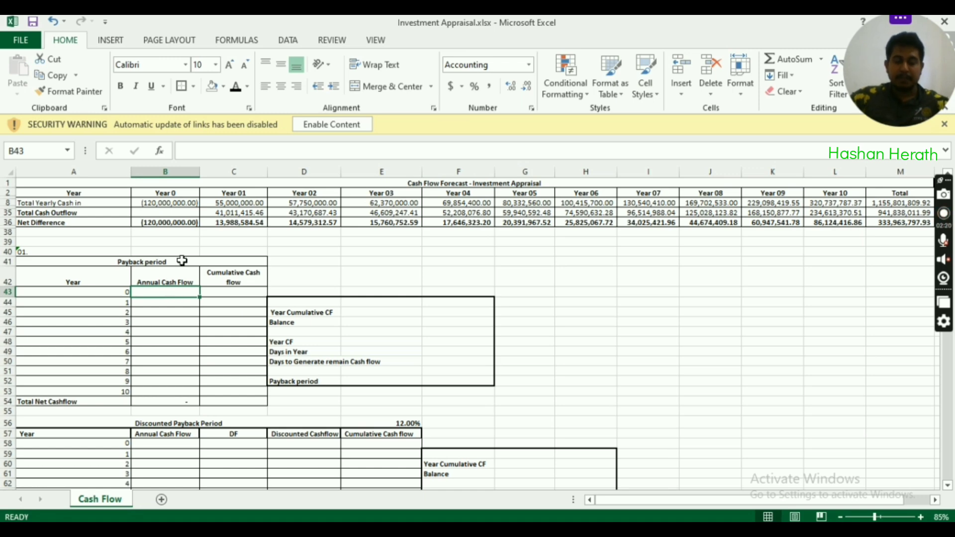
left_click(166, 223)
left_click(181, 291)
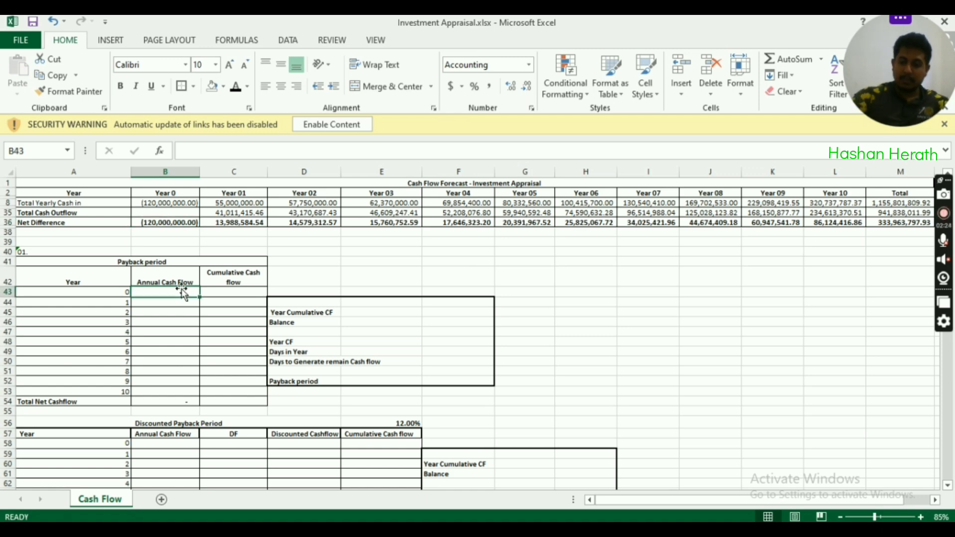
type("+")
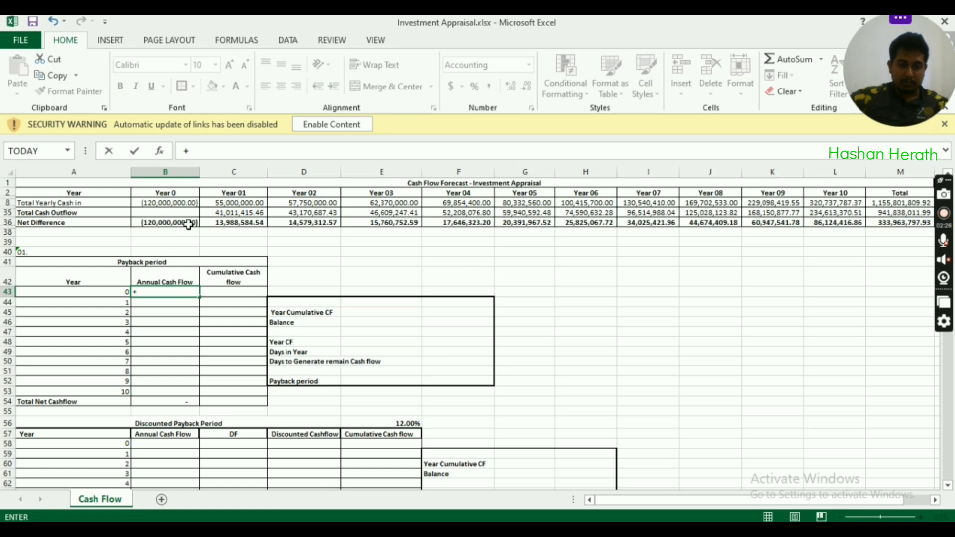
left_click(189, 224)
key("Return")
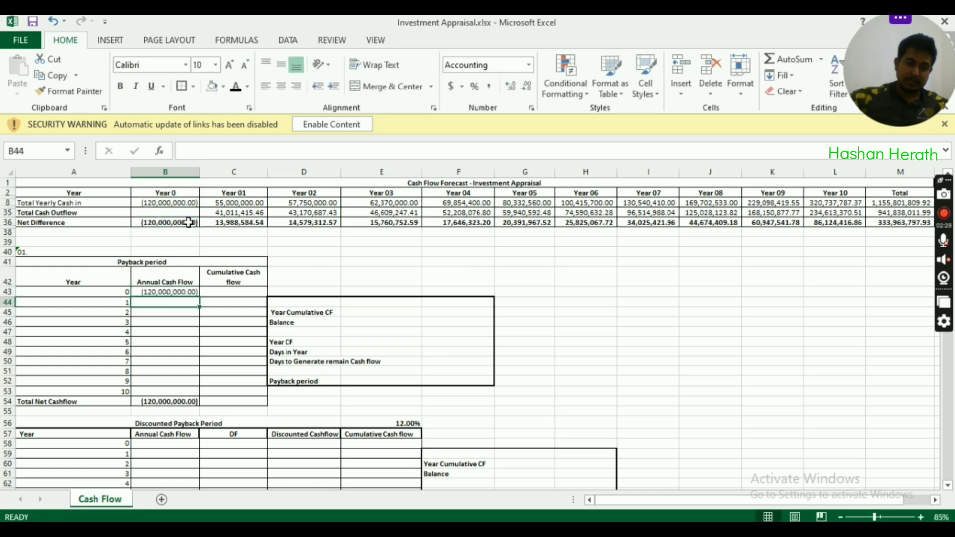
left_click(224, 292)
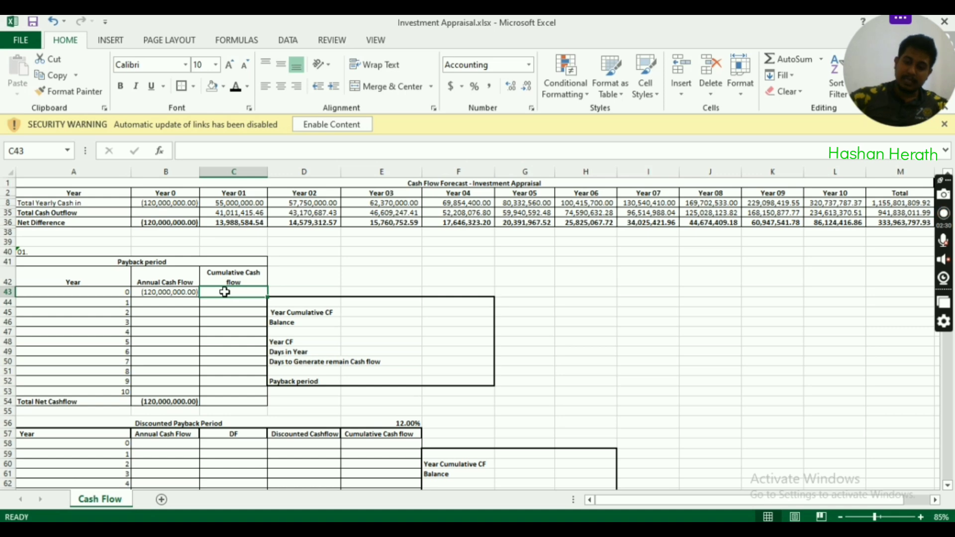
type("+")
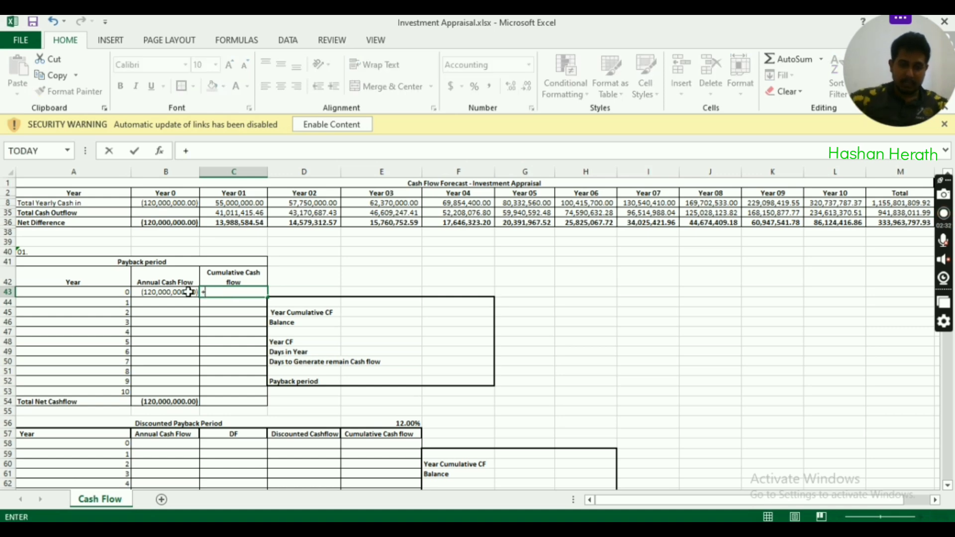
left_click(189, 292)
key("Return")
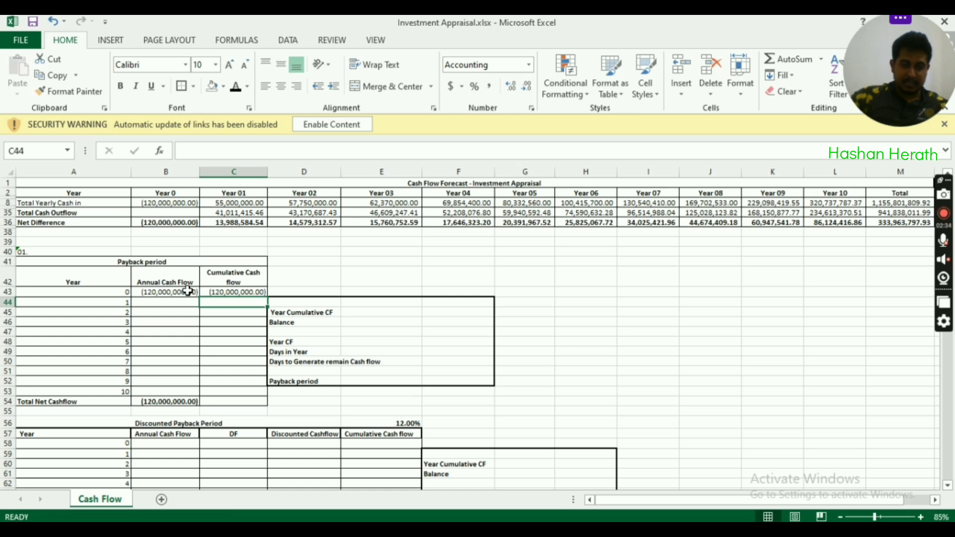
Link Year 1 annual cash flow to Net Difference; make cumulative the previous total plus it
left_click(177, 302)
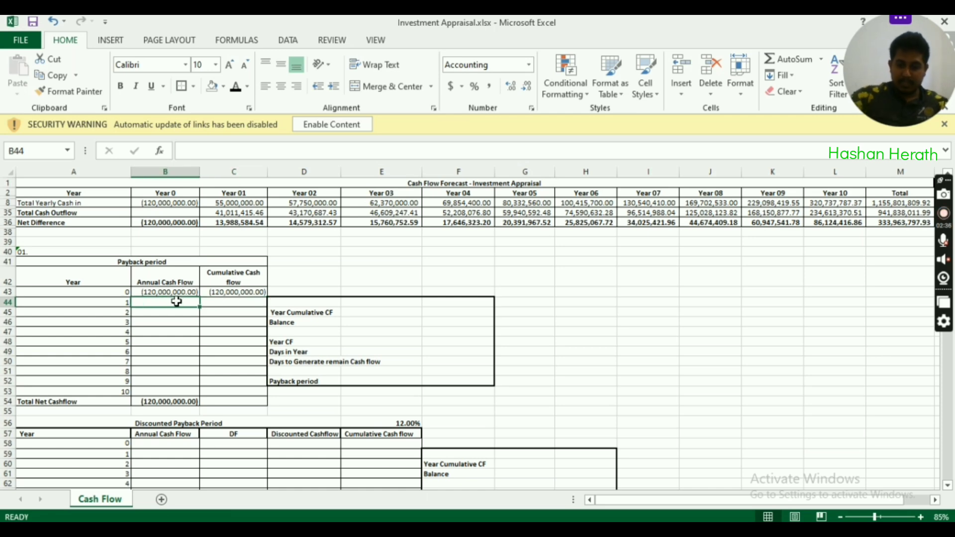
type("+")
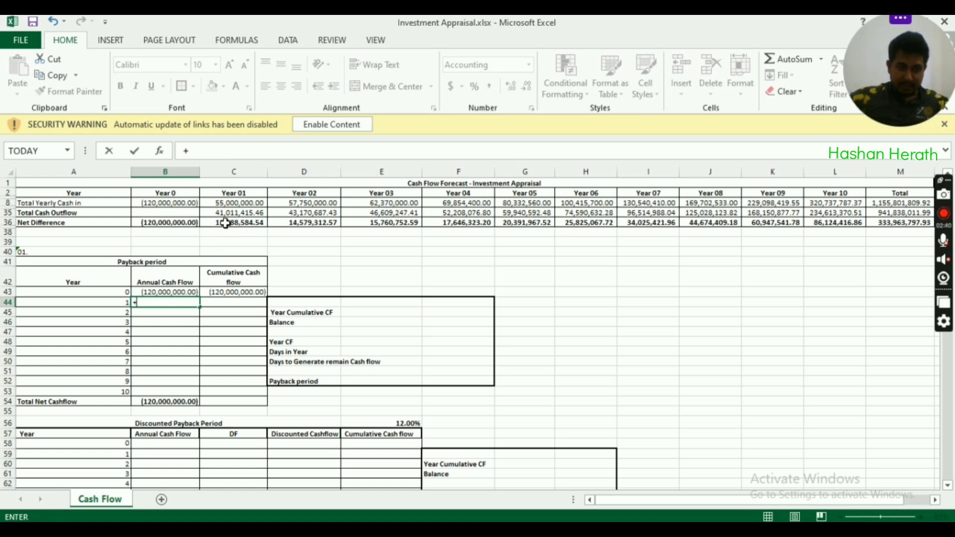
left_click(249, 223)
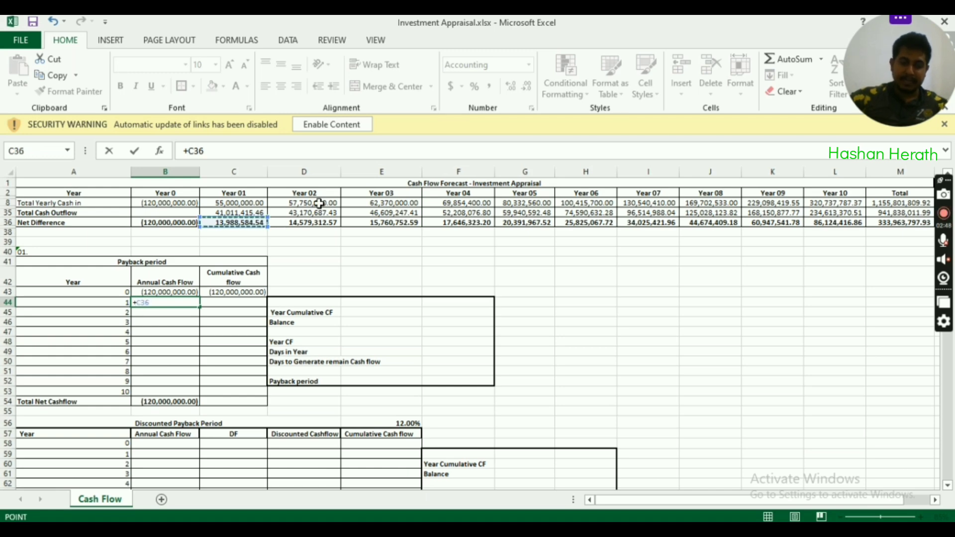
key("Return")
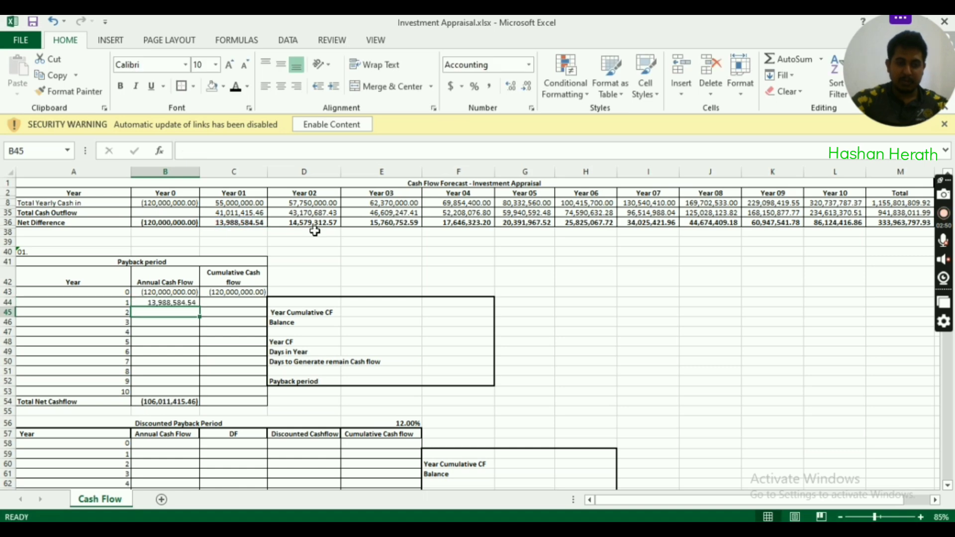
left_click(242, 303)
type("+")
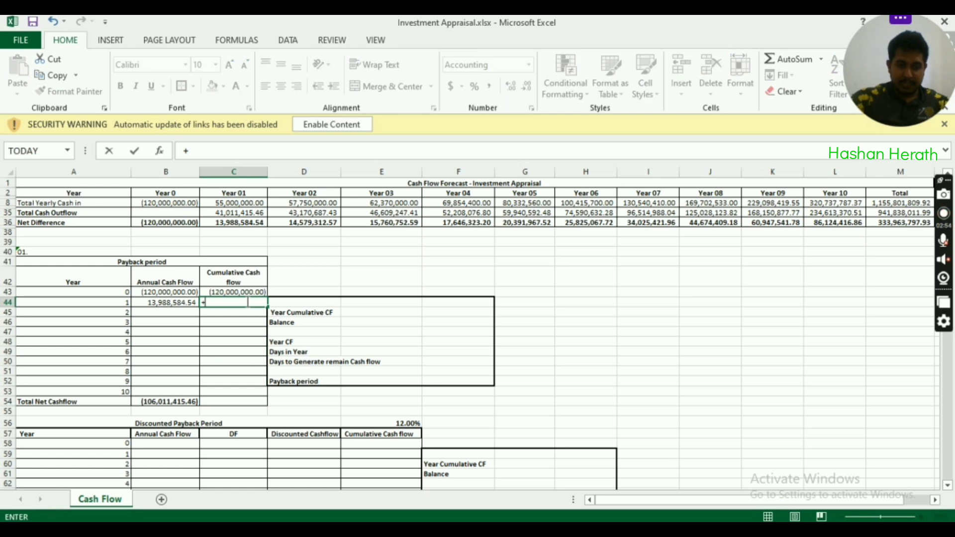
left_click(245, 290)
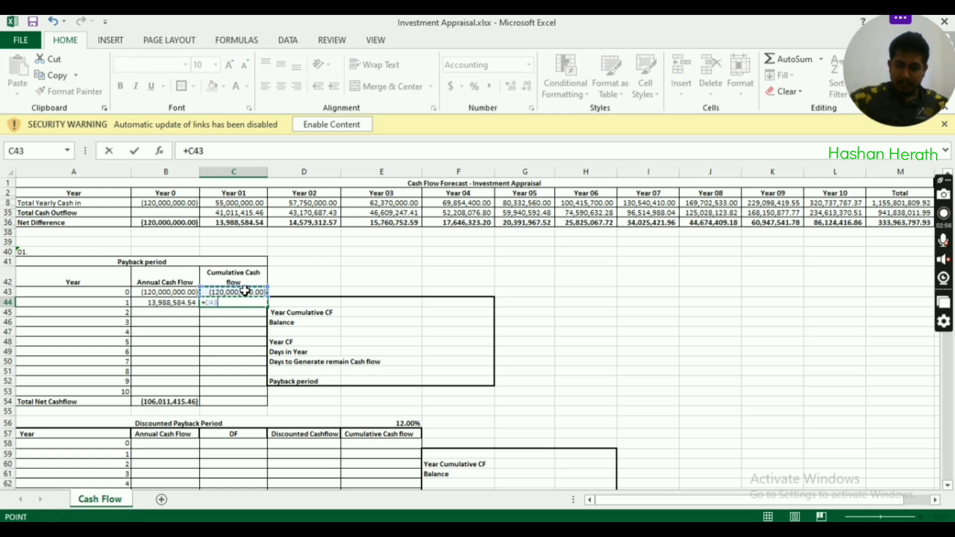
type("+")
left_click(180, 302)
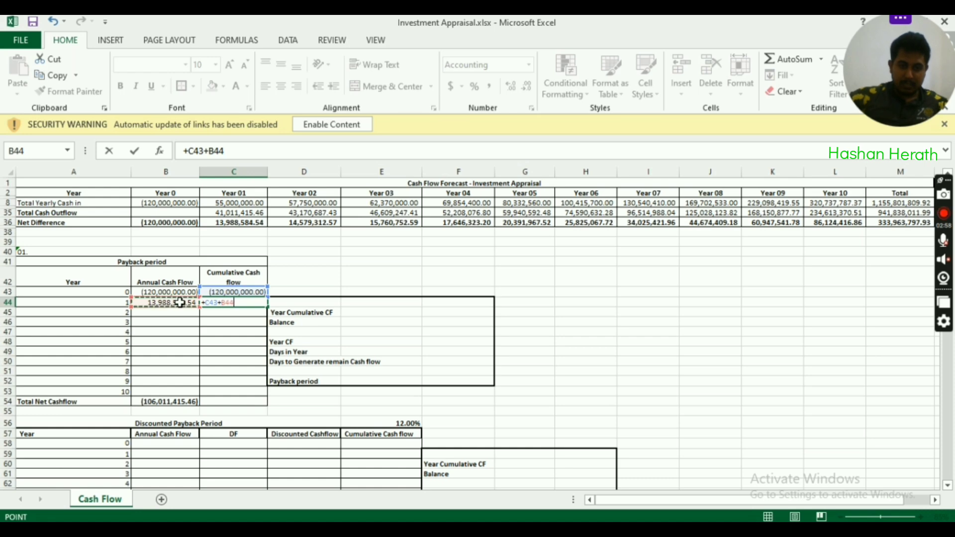
key("Return")
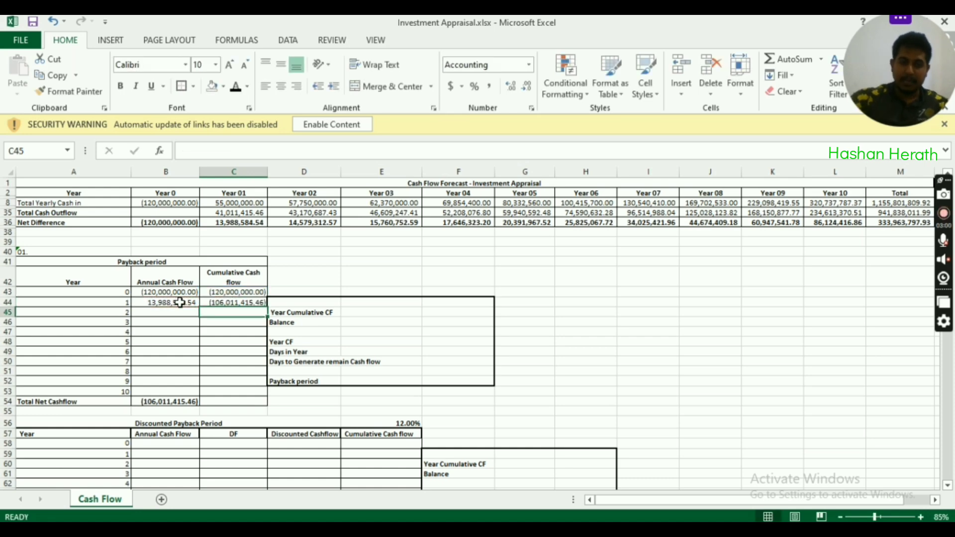
left_click(219, 302)
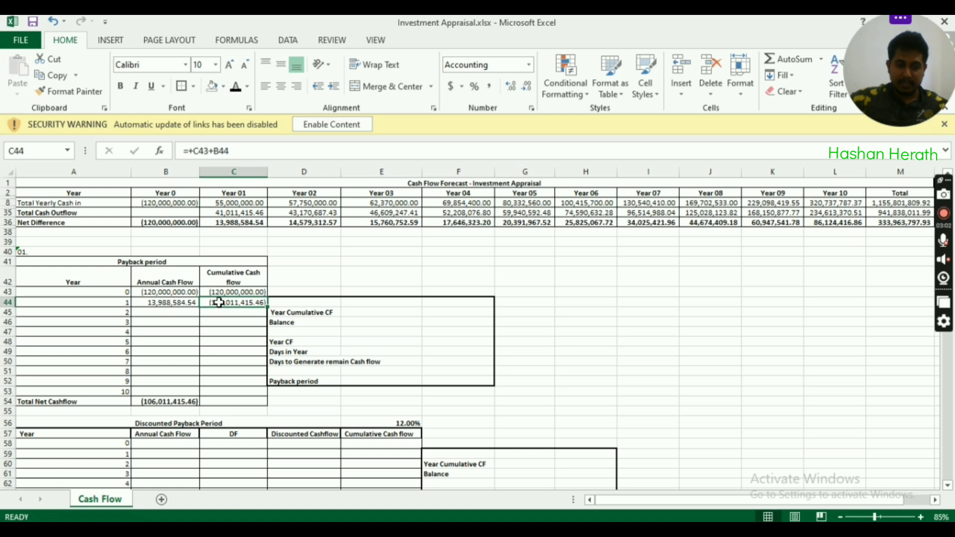
Link the Year 2 and Year 3 annual cash flows to their Net Difference cells
left_click(173, 312)
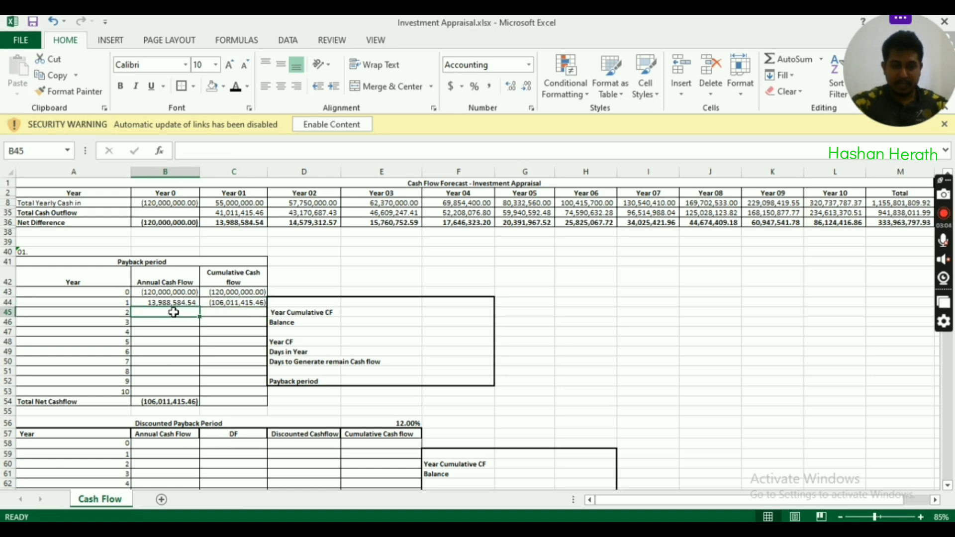
type("+")
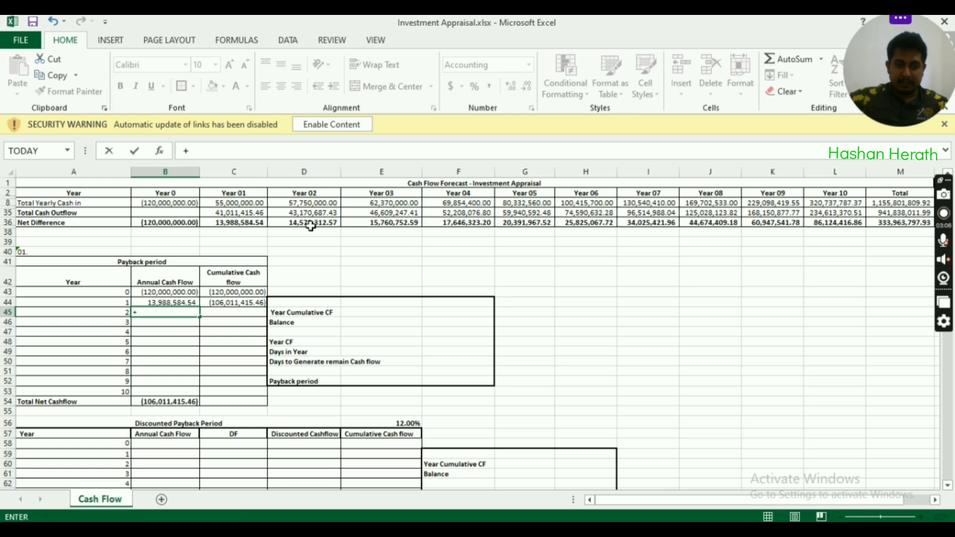
left_click(309, 224)
key("Return")
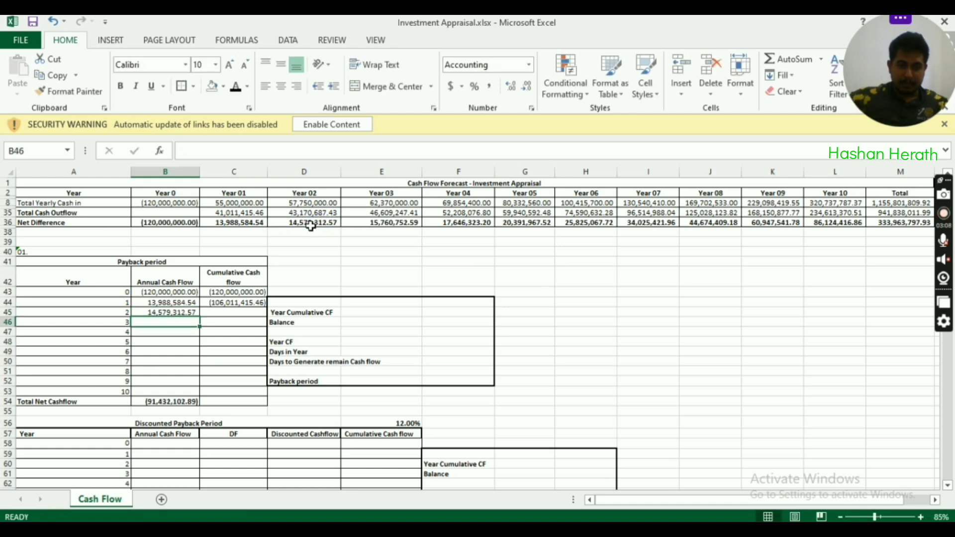
type("+")
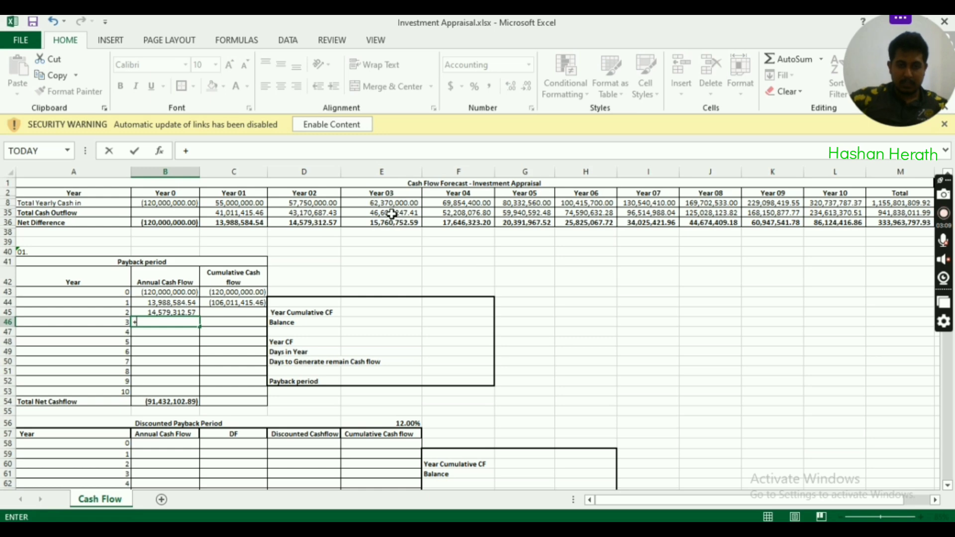
left_click(392, 220)
key("Return")
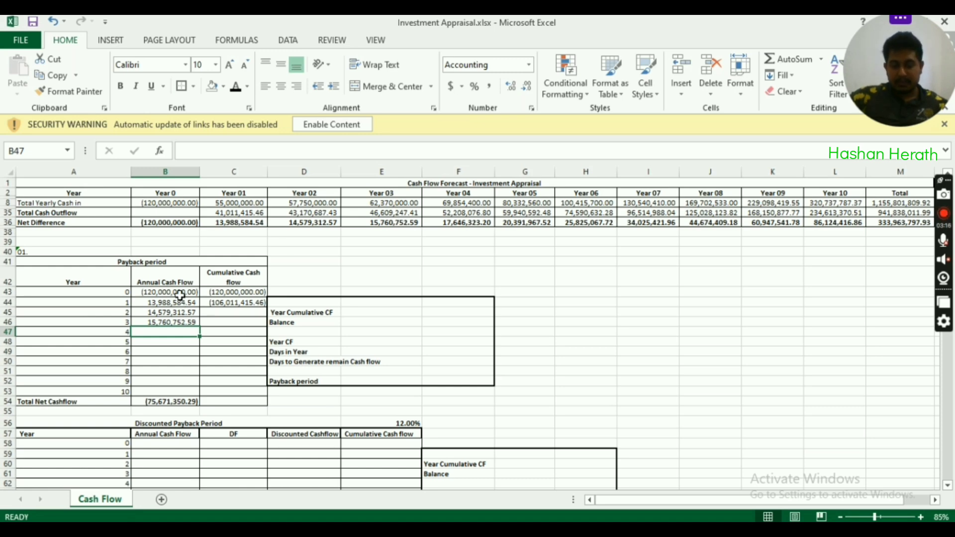
Clear B43:B53 and enter =TRANSPOSE(B36:L36) there as an array formula
left_click_drag(168, 223, 656, 231)
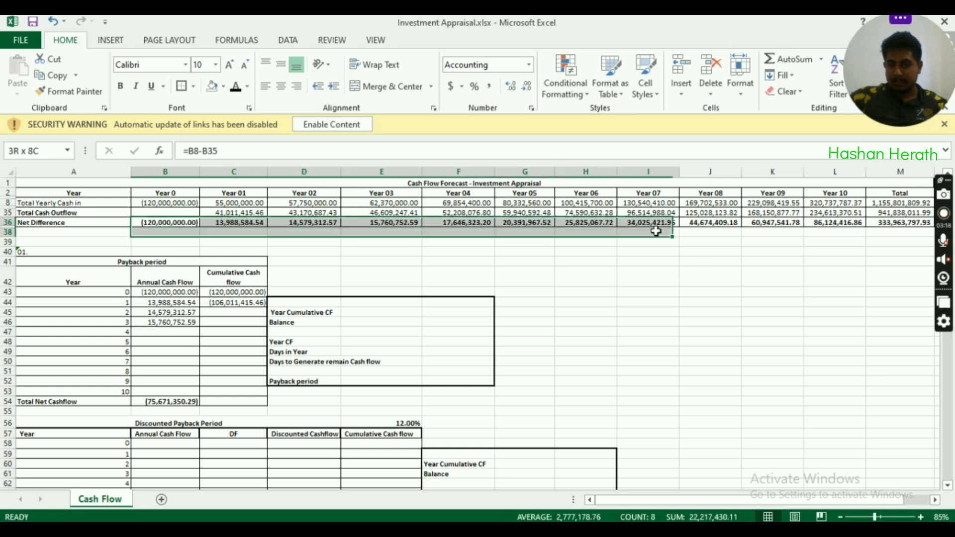
left_click_drag(172, 293, 180, 386)
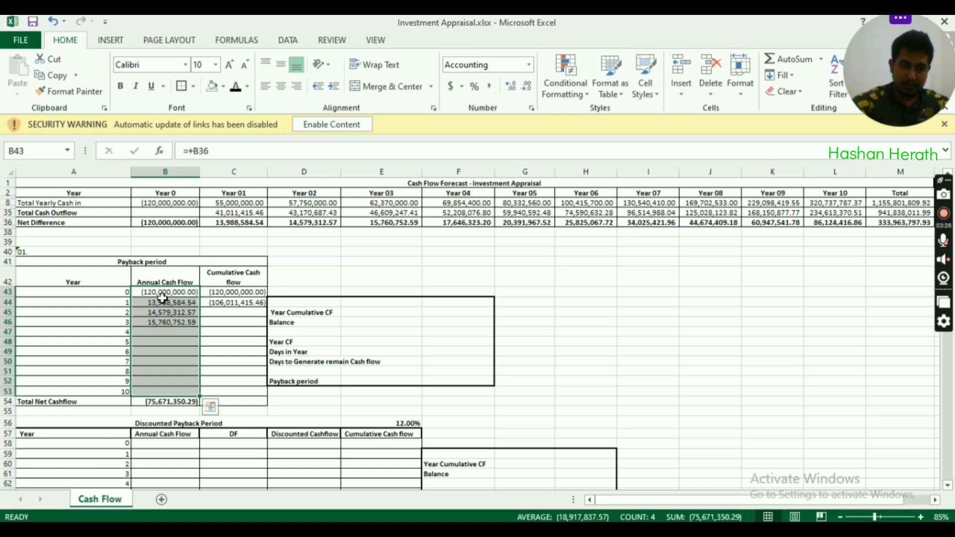
key("Delete")
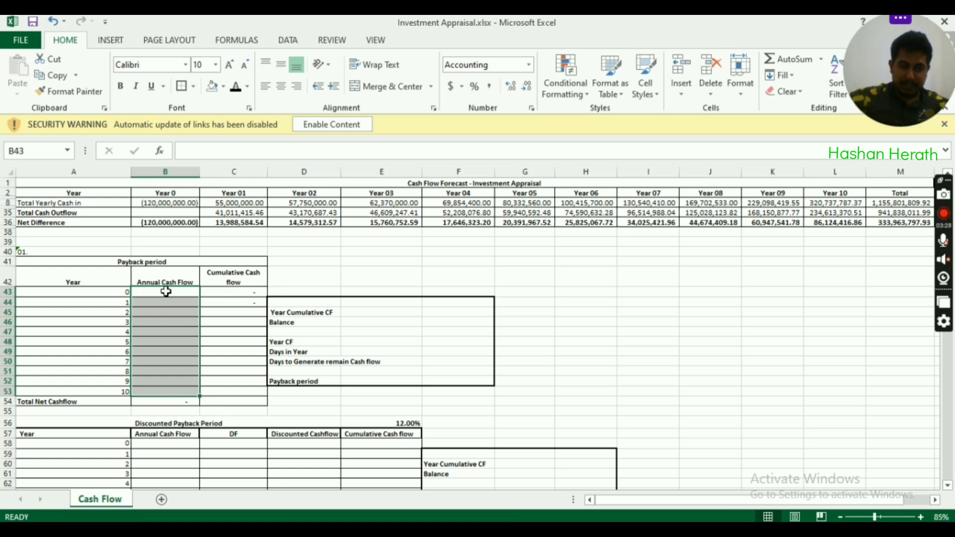
left_click(165, 292)
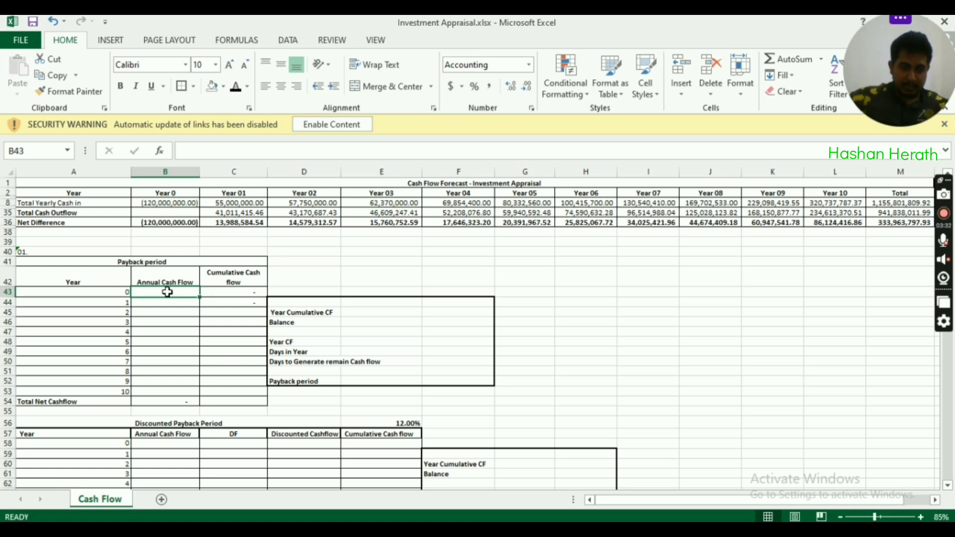
left_click_drag(167, 292, 166, 391)
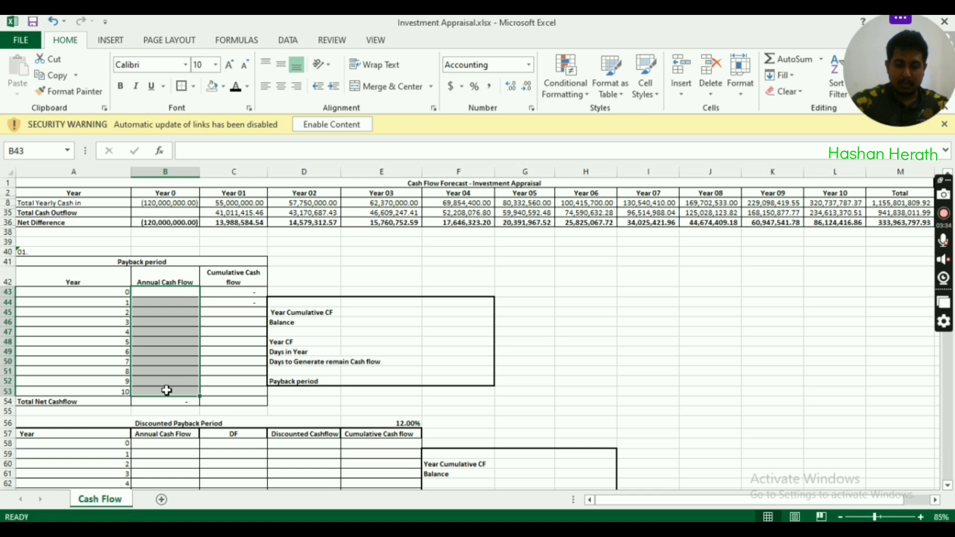
type("=tr")
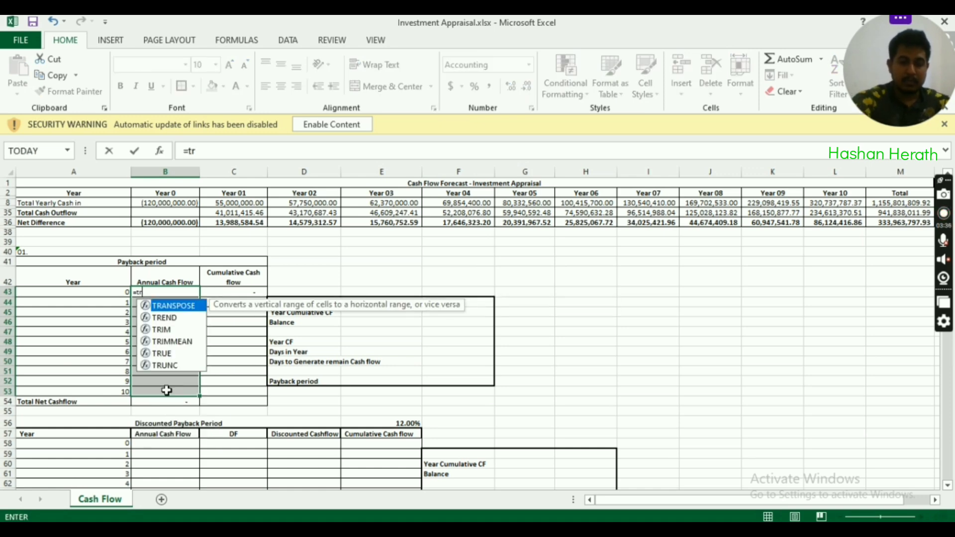
type("a")
key("Tab")
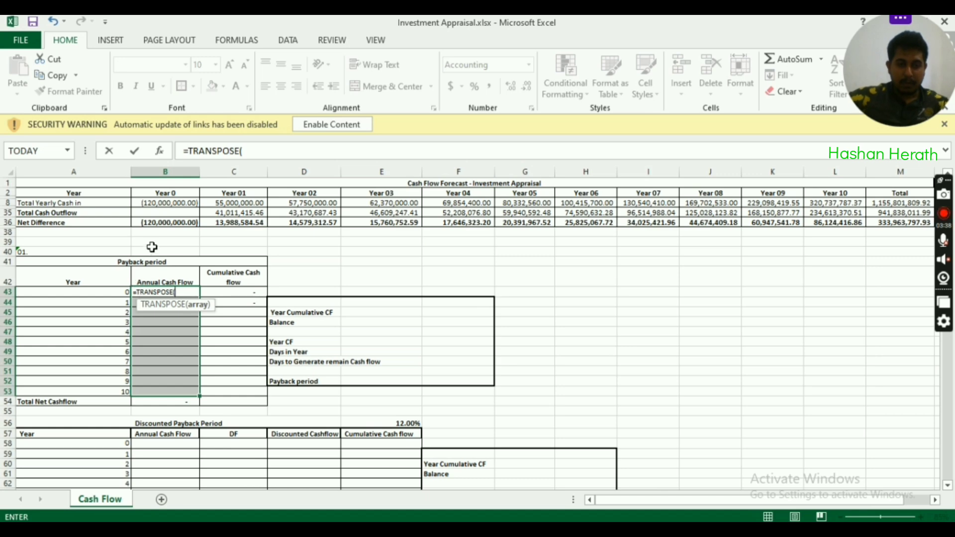
left_click_drag(164, 223, 840, 225)
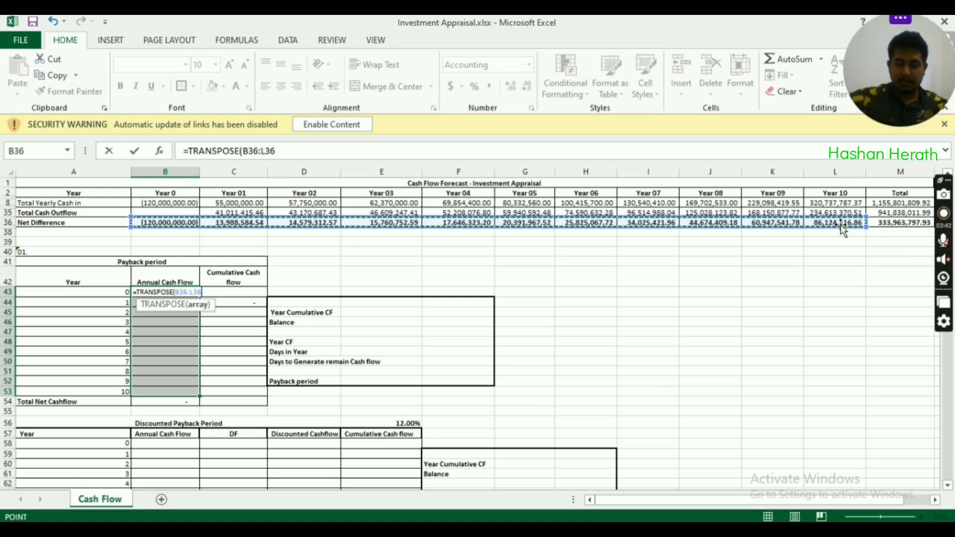
type(")")
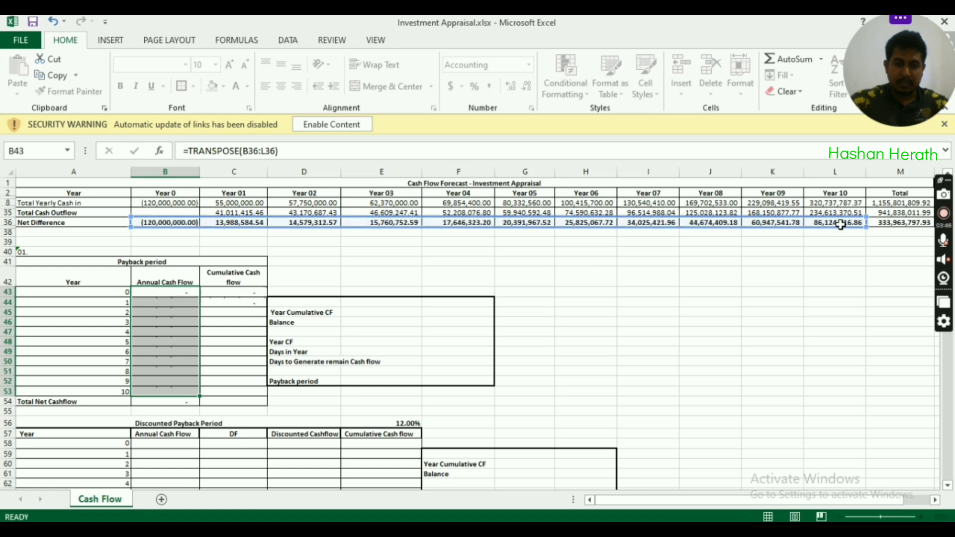
key("ctrl+shift+Return")
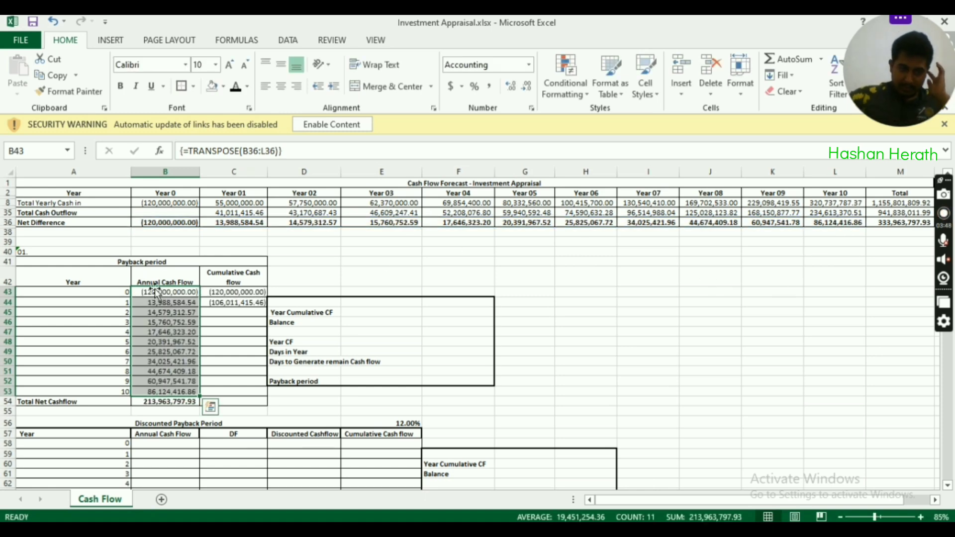
left_click_drag(179, 232, 389, 233)
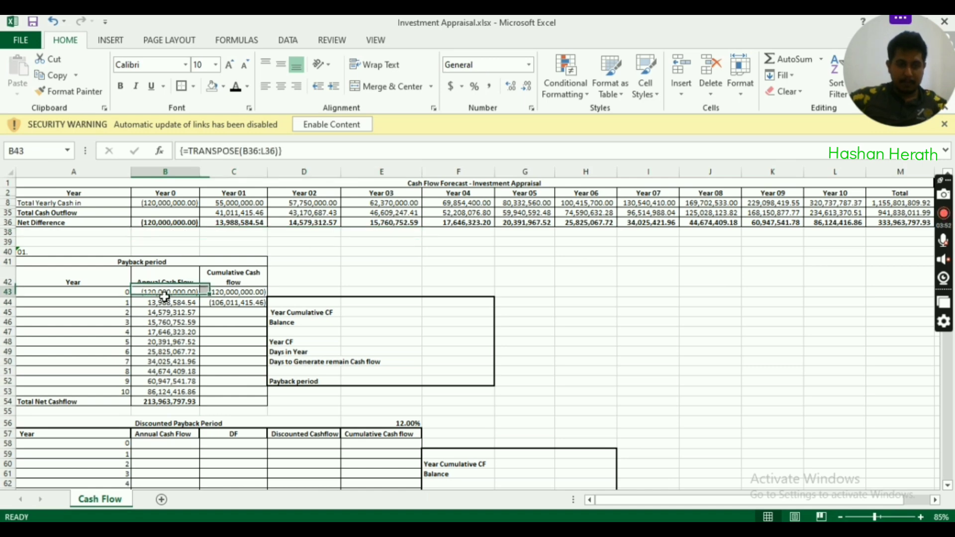
left_click_drag(164, 292, 158, 391)
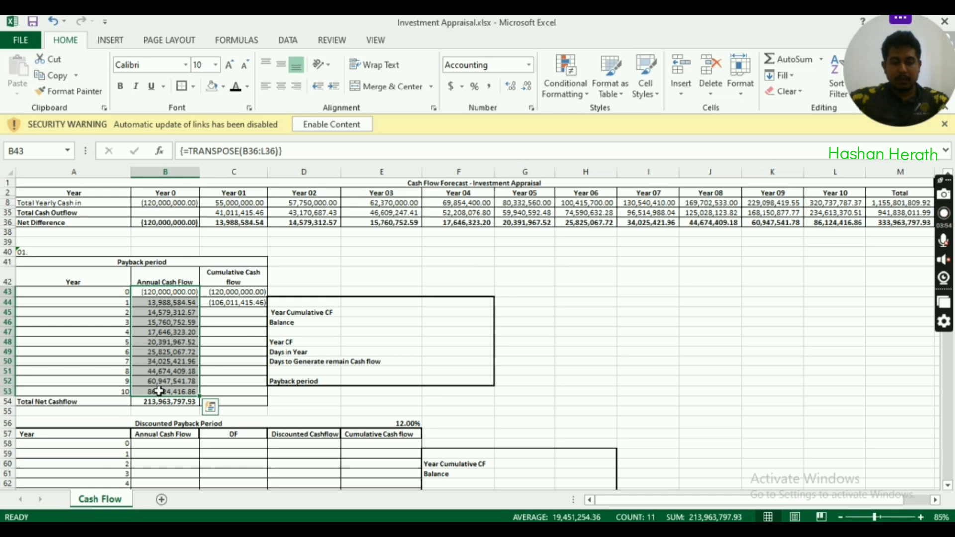
Paste the annual cash flows B43:B53 back over themselves as values only
key("ctrl+c")
key("ctrl+v")
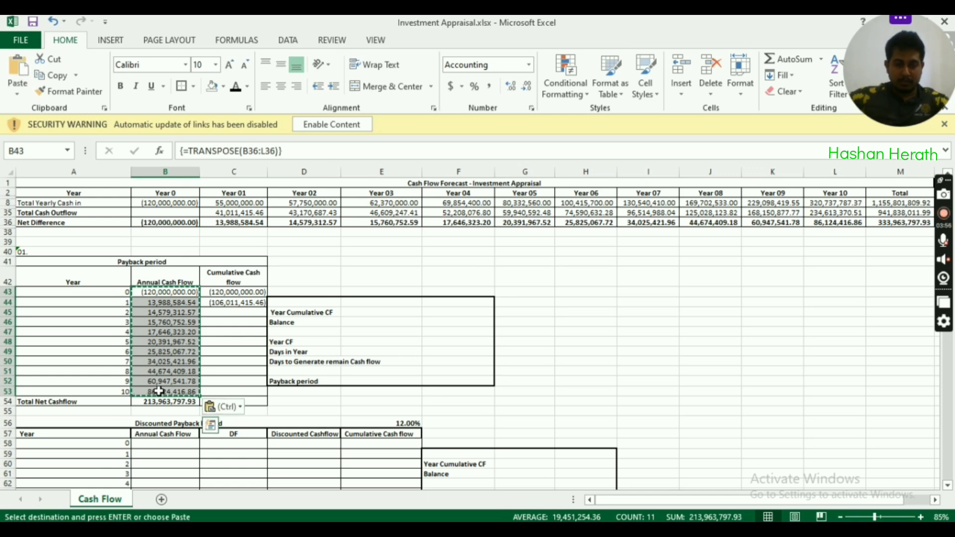
key("ctrl")
key("v")
left_click(171, 303)
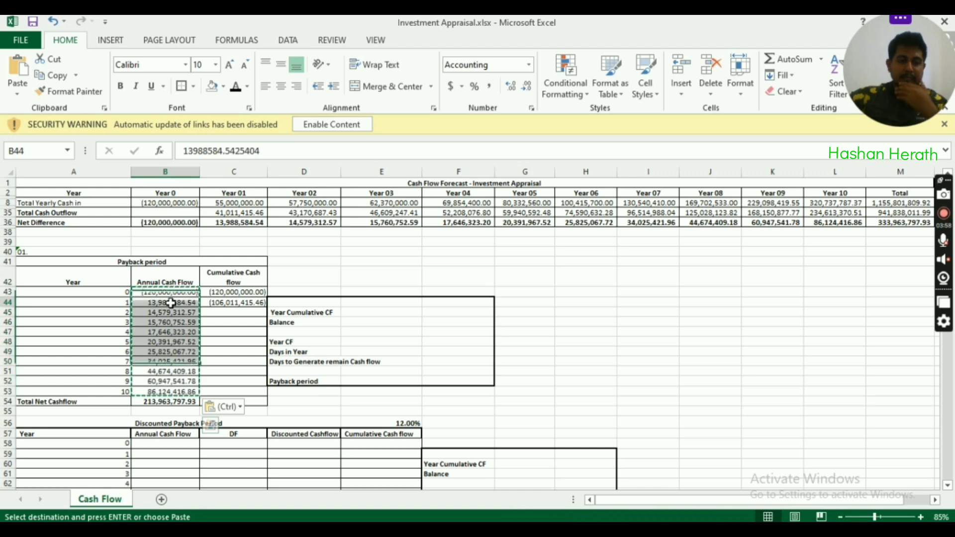
key("Escape")
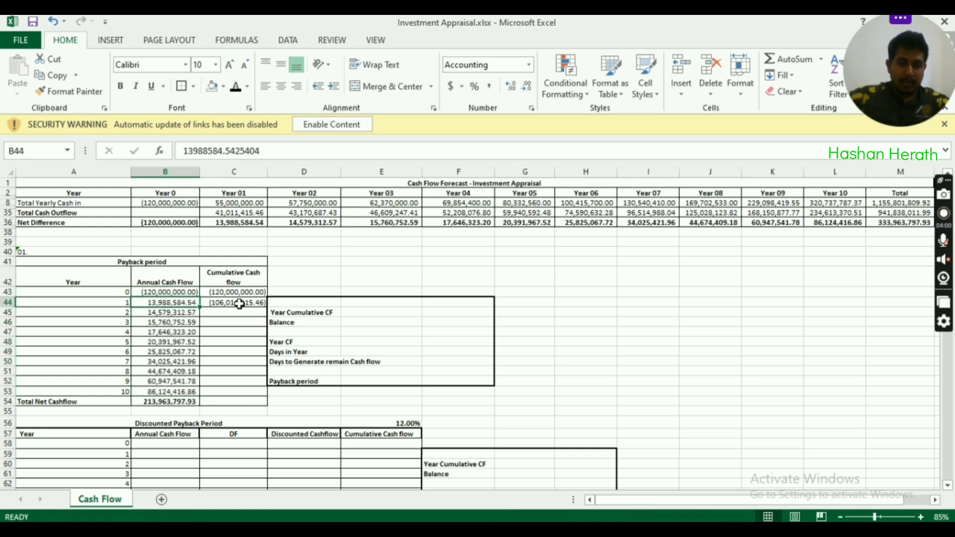
left_click(155, 315)
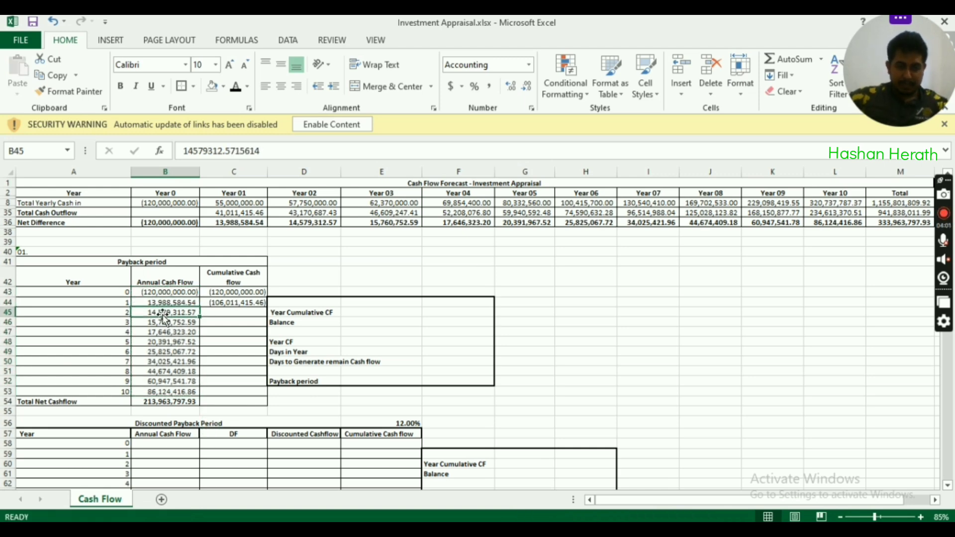
Enter =+C44+B45 in C45 and fill the cumulative cash flow down to C53 (year 10)
left_click(242, 312)
type("+")
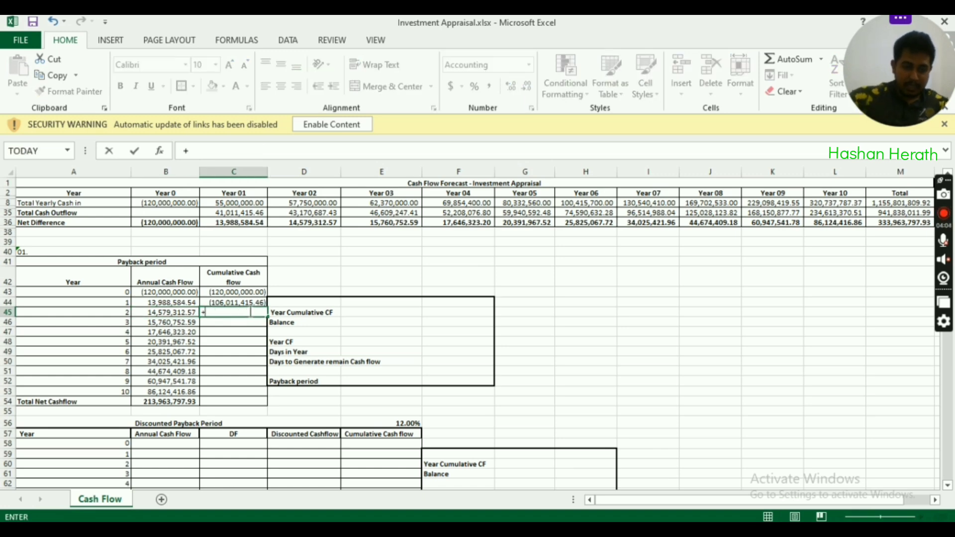
left_click(243, 303)
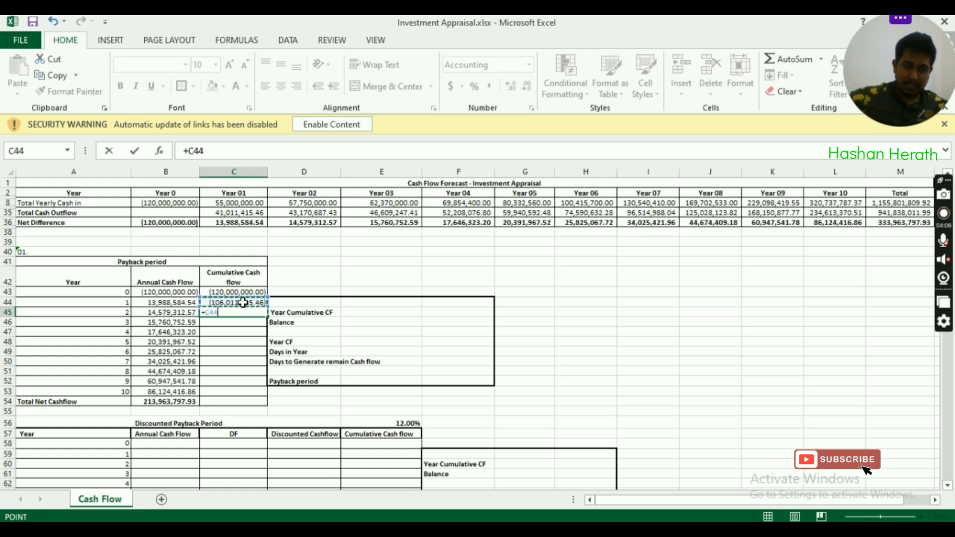
type("+")
left_click(173, 312)
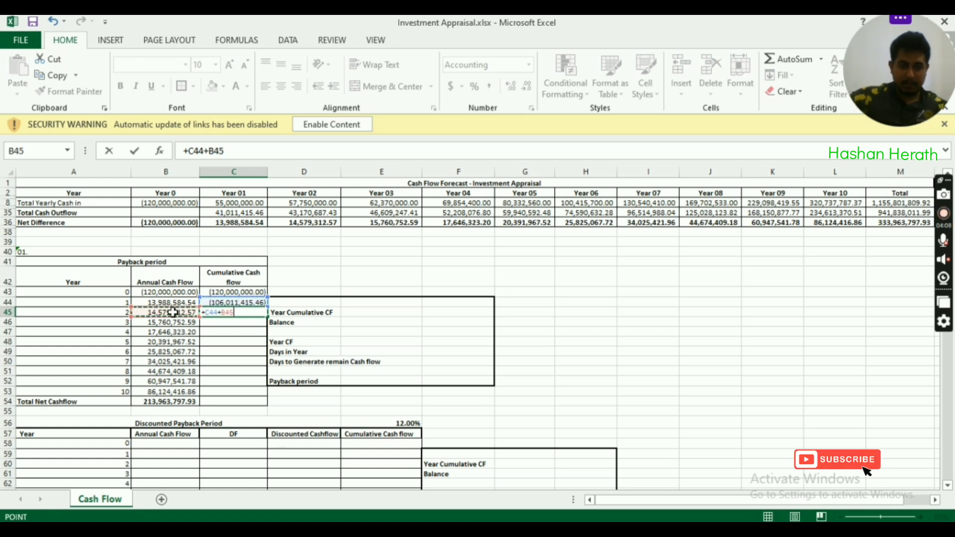
key("Return")
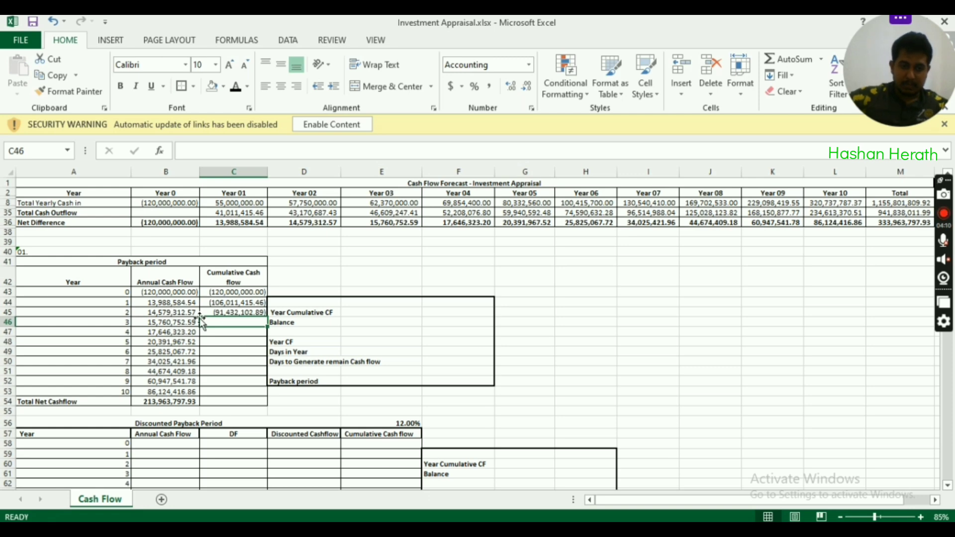
left_click(223, 311)
left_click_drag(265, 318, 273, 398)
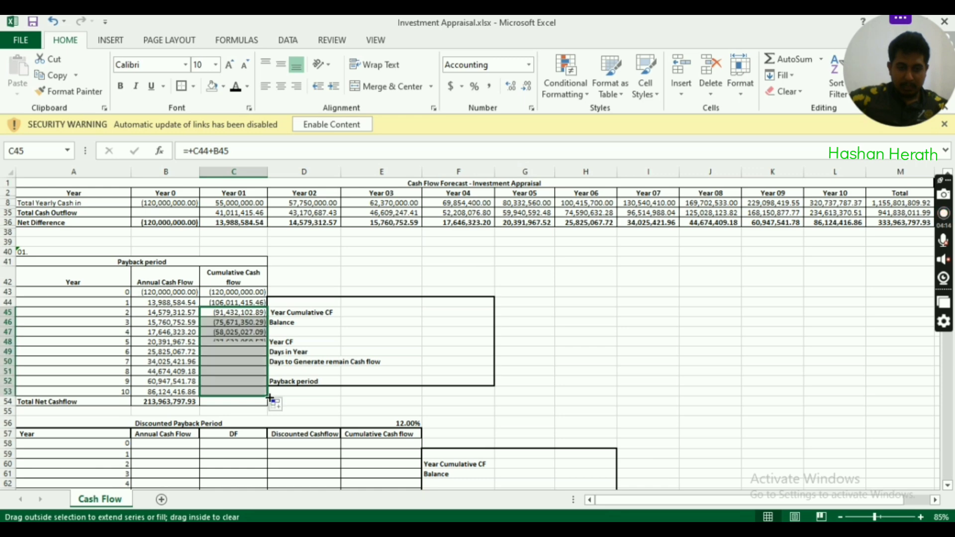
left_click(230, 392)
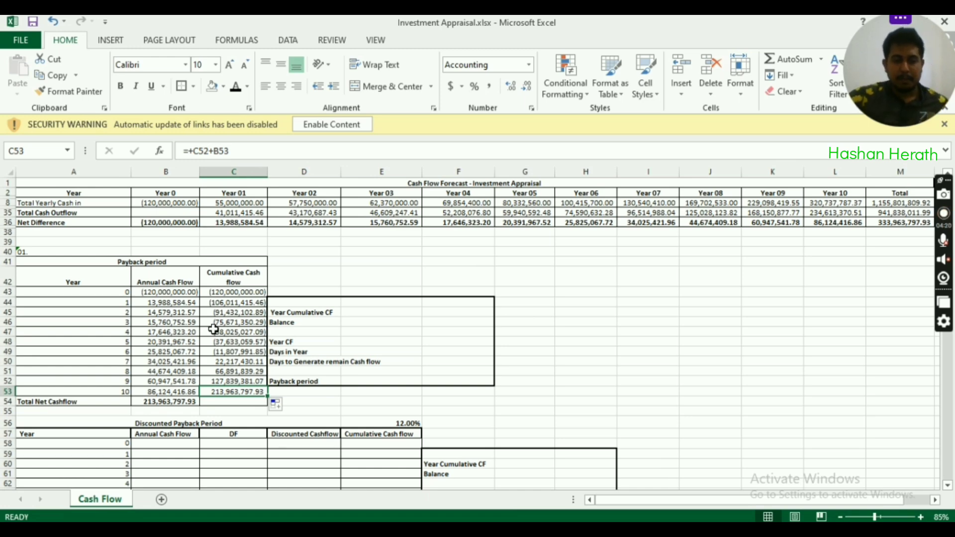
left_click(234, 354)
key("Left")
key("Left")
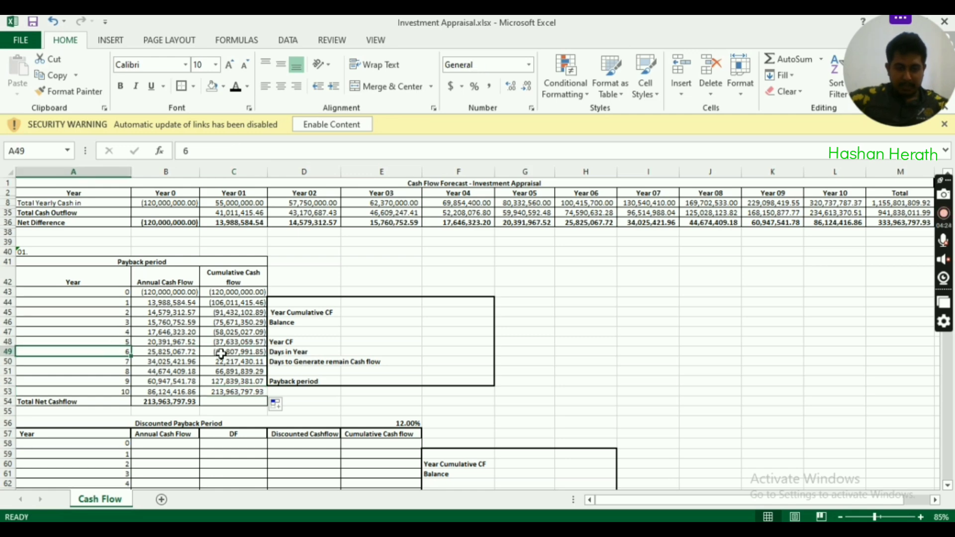
left_click(221, 354)
scroll(234, 351, "down", 1)
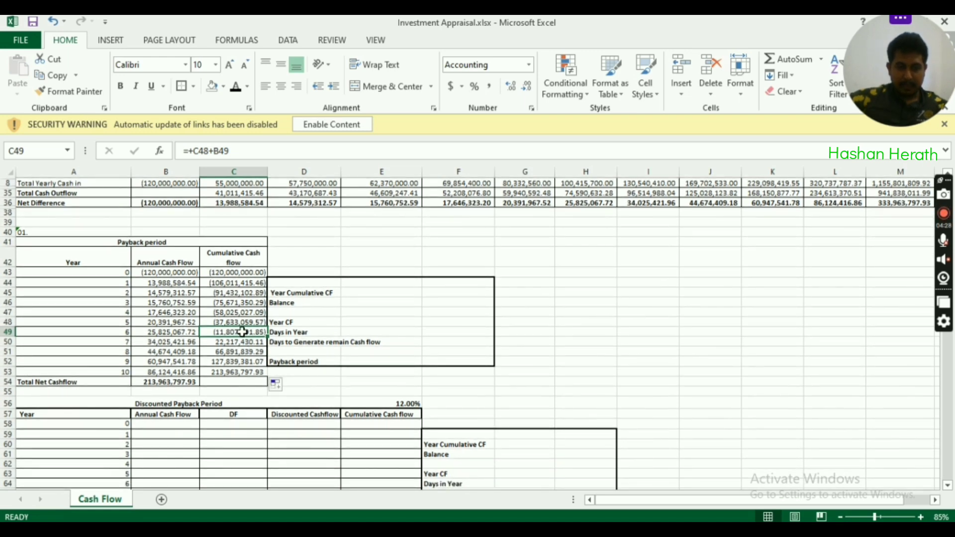
left_click(142, 343)
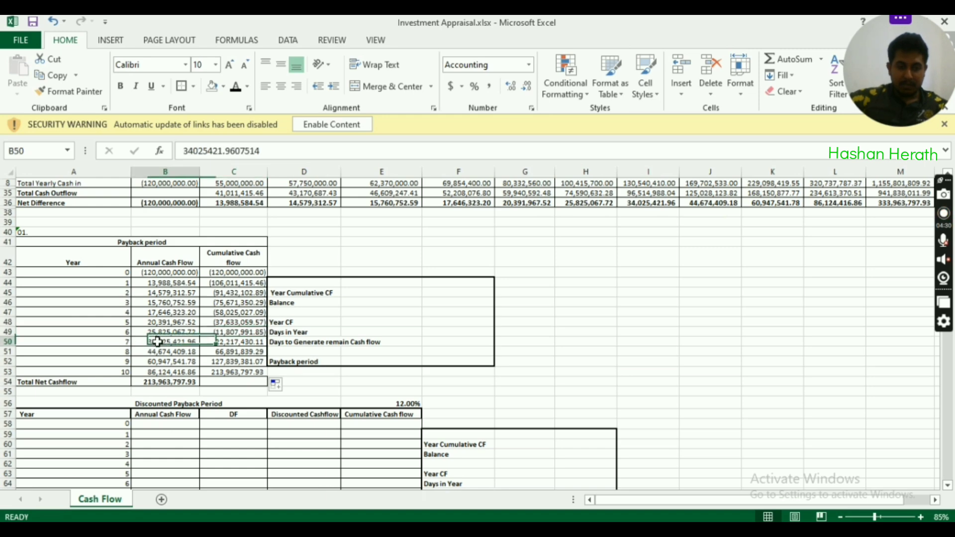
left_click(233, 344)
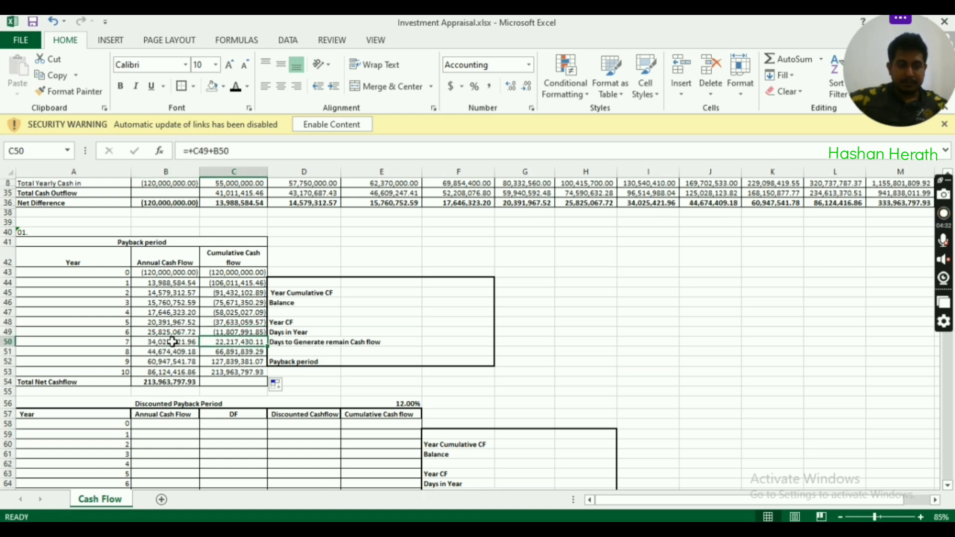
left_click_drag(228, 332, 230, 340)
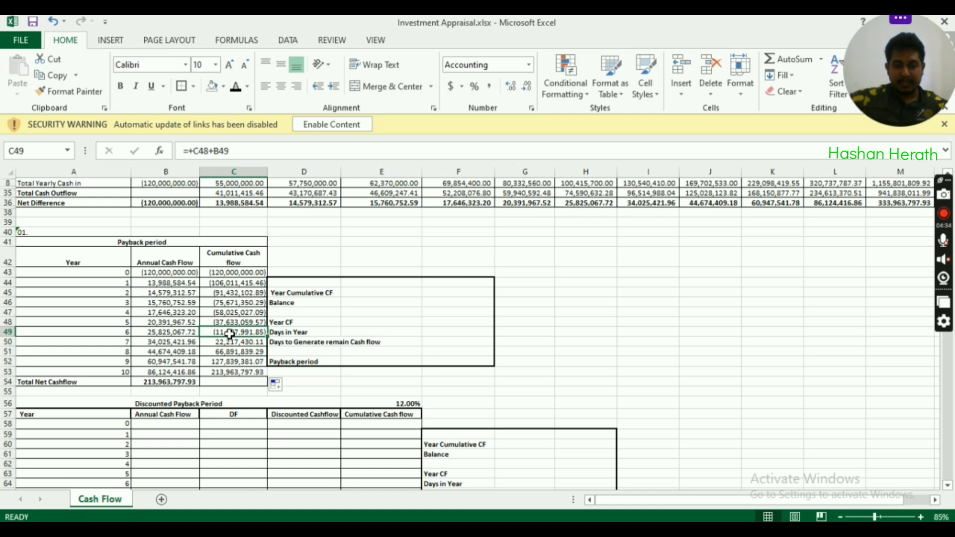
left_click(234, 343)
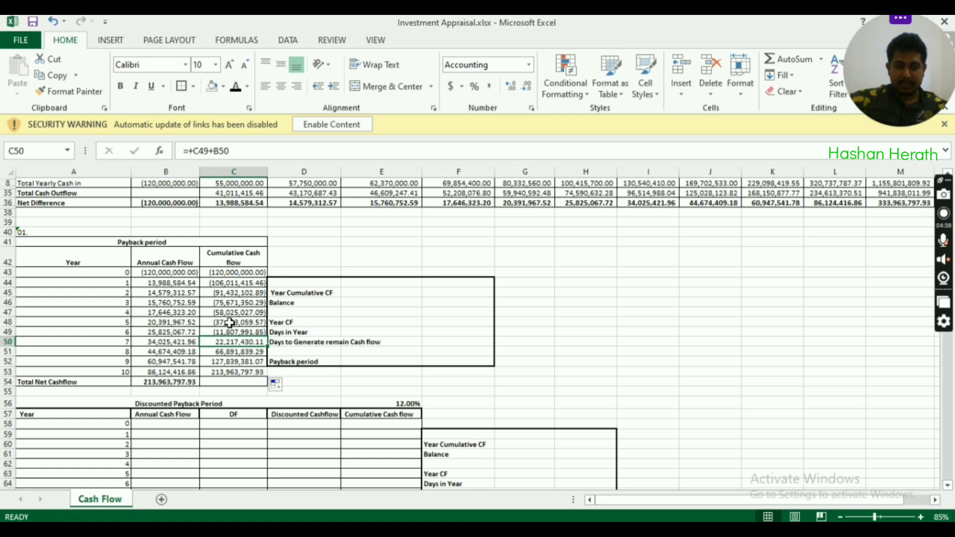
left_click(172, 287)
left_click_drag(172, 287, 177, 332)
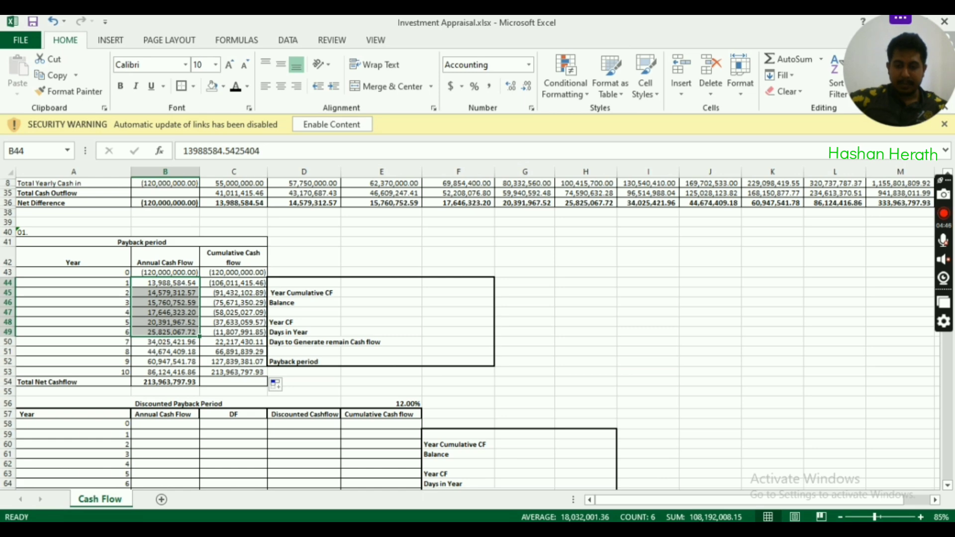
left_click(152, 341, "ctrl")
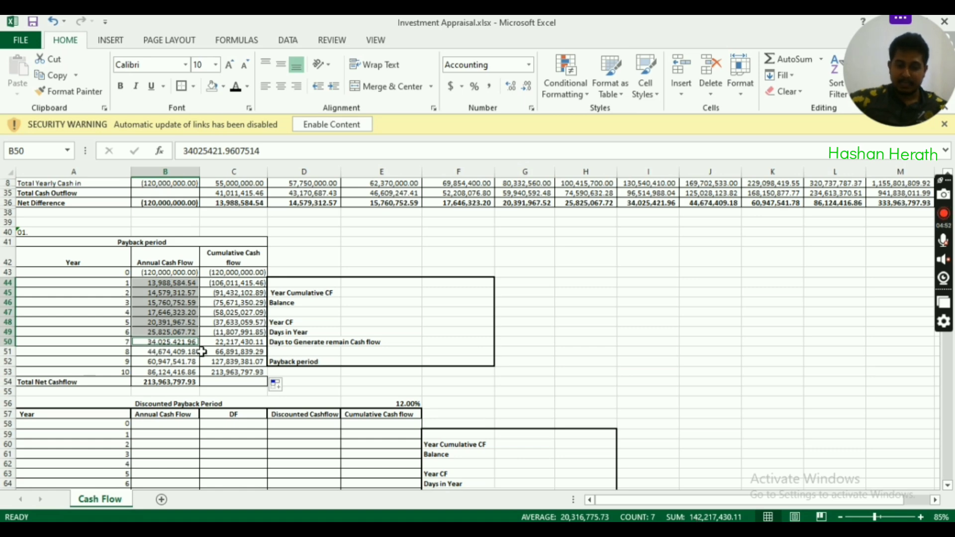
left_click(168, 331)
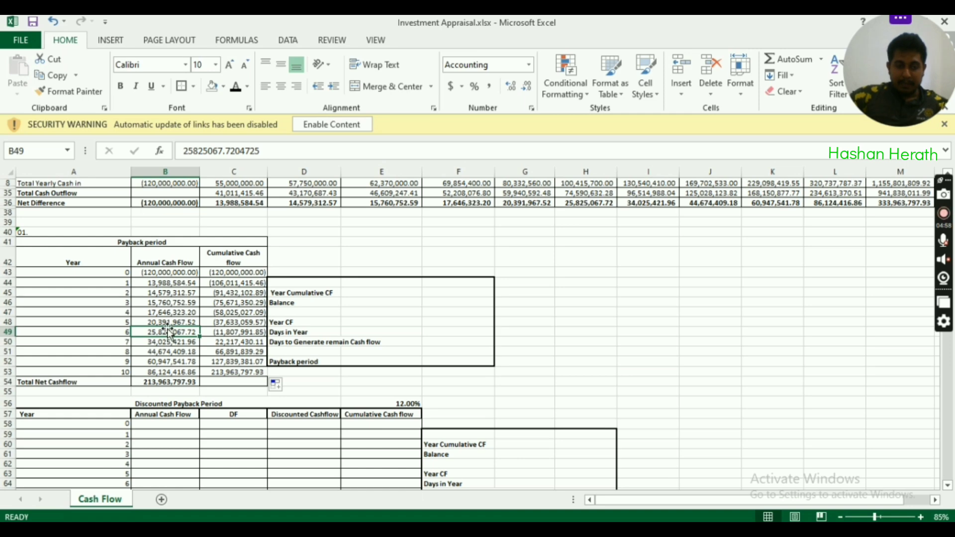
left_click_drag(170, 283, 164, 331)
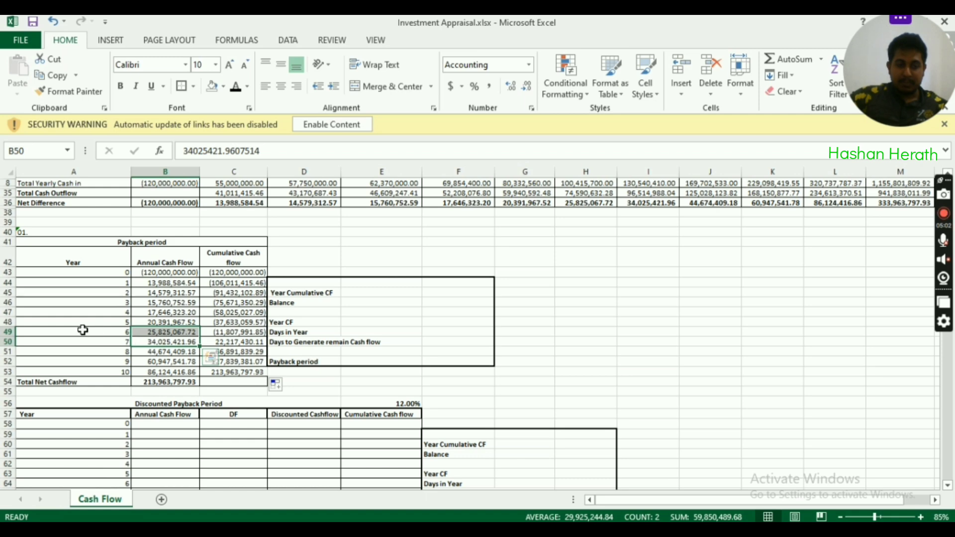
left_click_drag(82, 330, 233, 342)
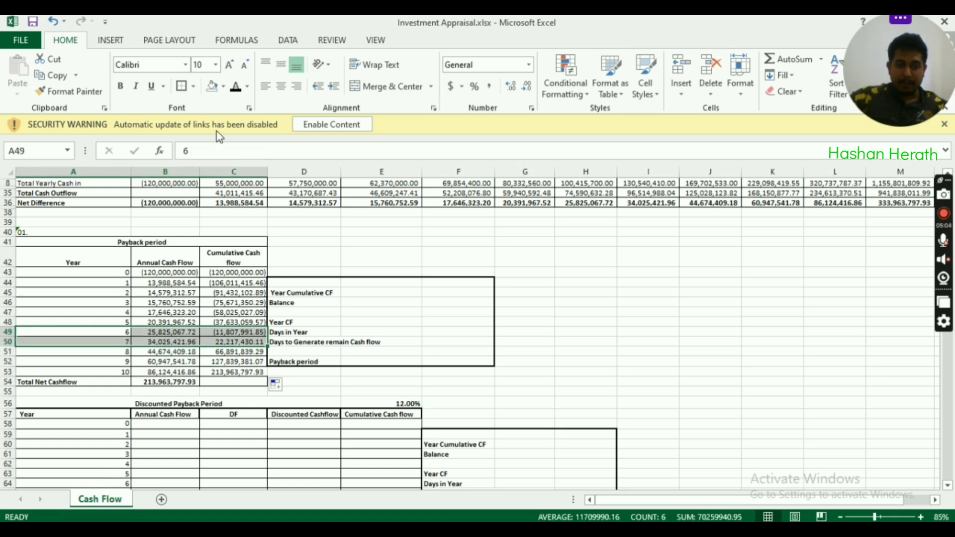
Fill A49:C50 (years 6 and 7) yellow and review their cumulative cash flows
left_click(224, 86)
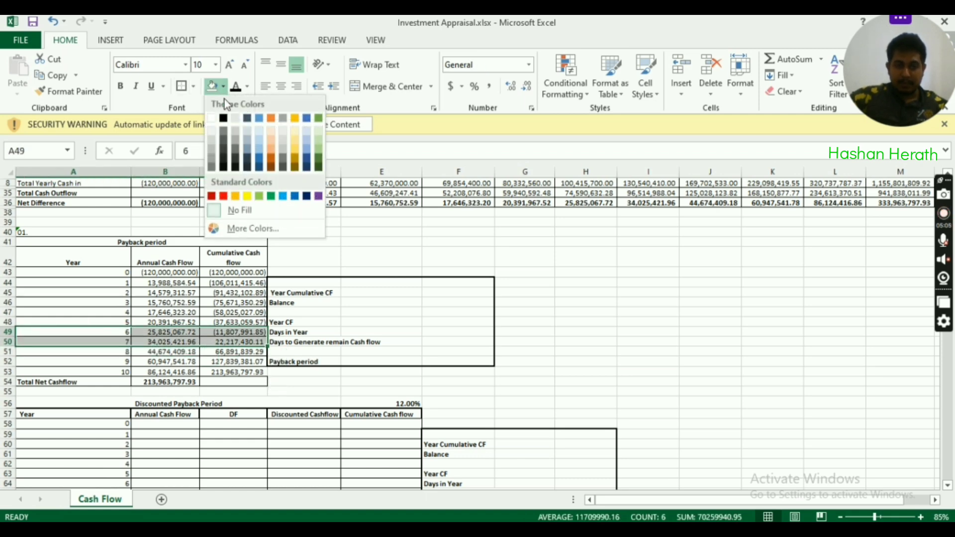
left_click(249, 199)
left_click_drag(226, 333, 225, 337)
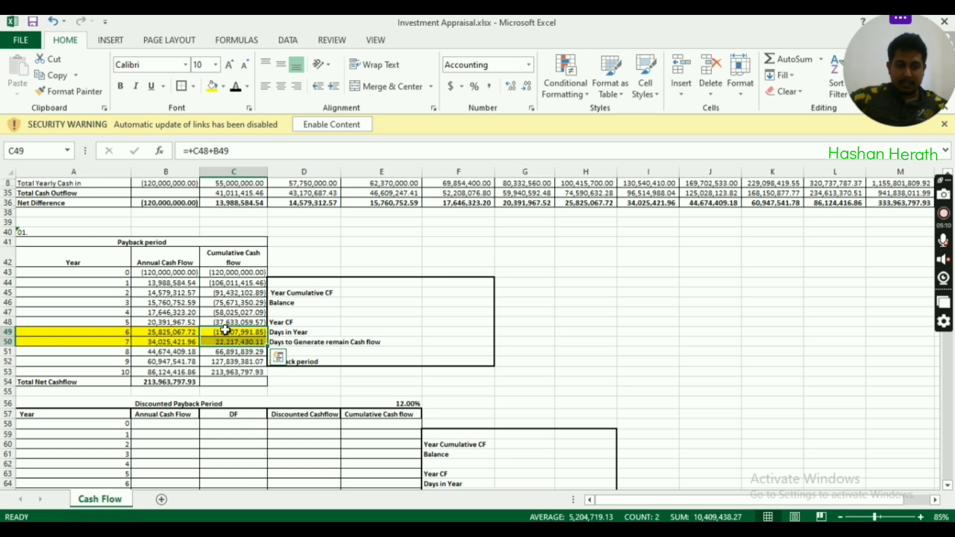
left_click(226, 331)
left_click(225, 342)
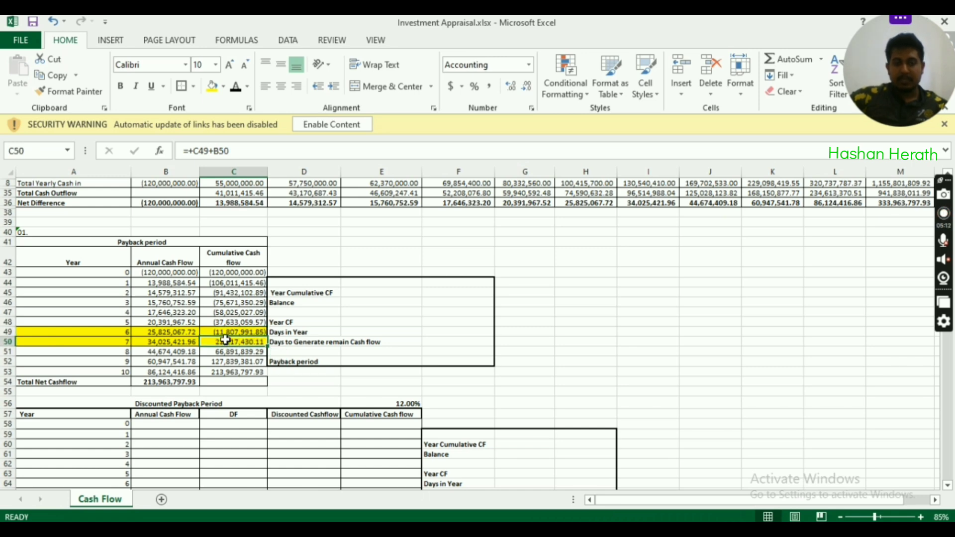
left_click(279, 293)
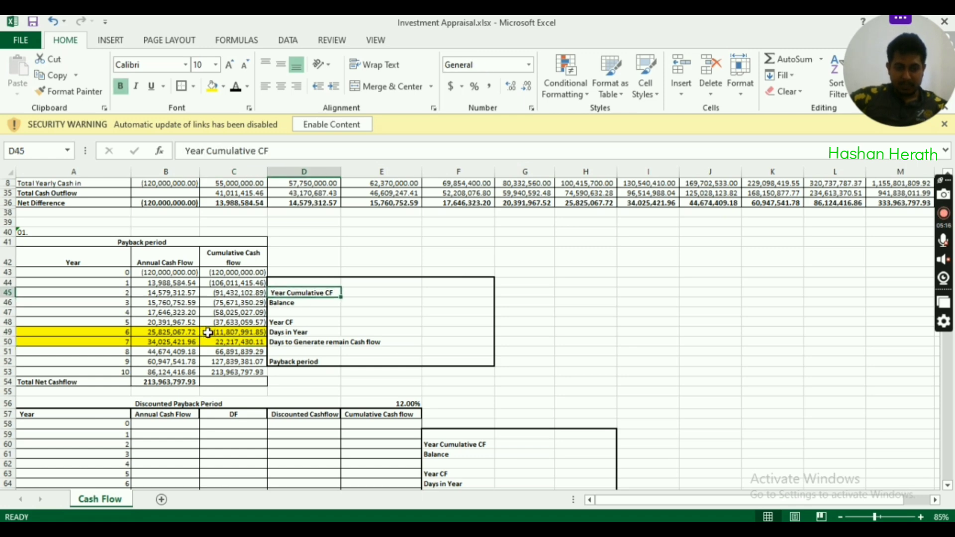
left_click(208, 333)
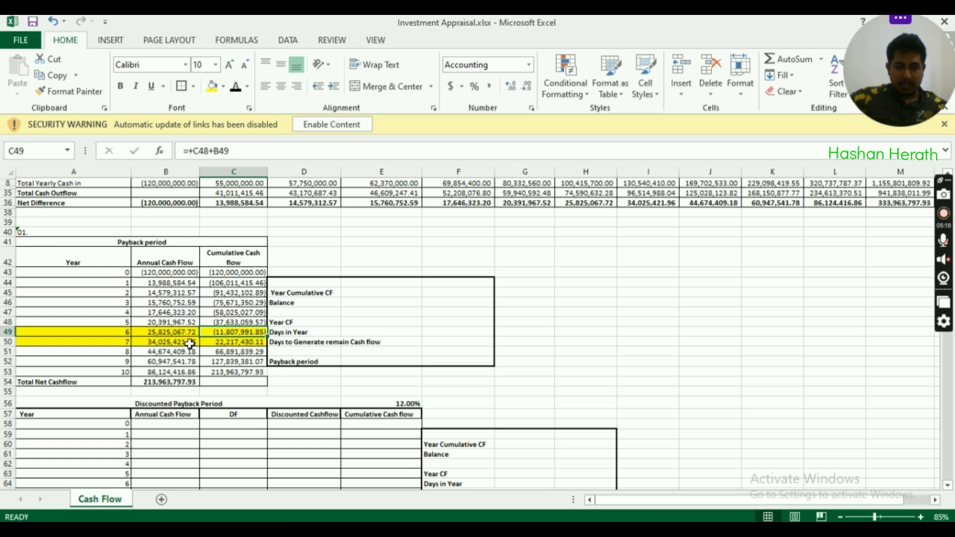
left_click(112, 332)
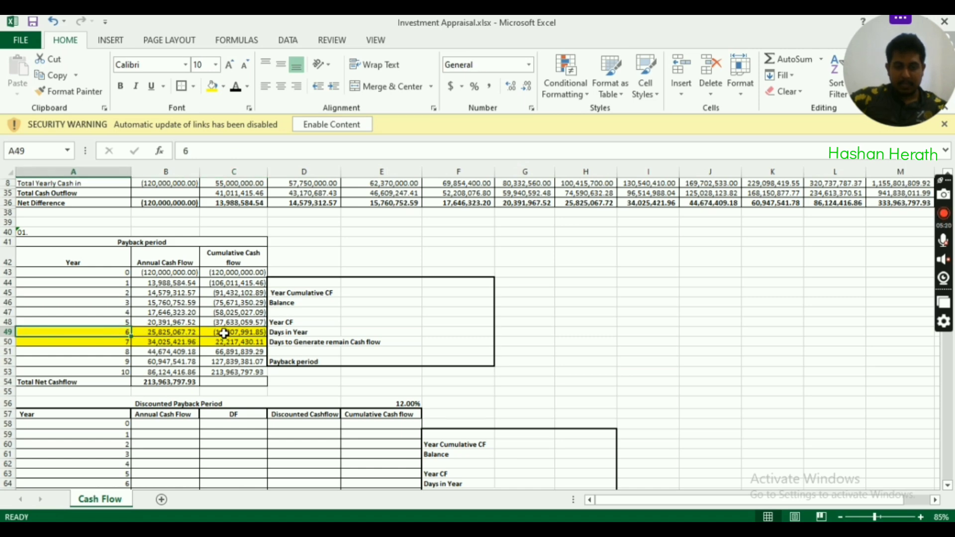
left_click(245, 330)
Link F45 to the year 6 cumulative cash flow in C49, showing (11,807,991.85)
left_click(445, 293)
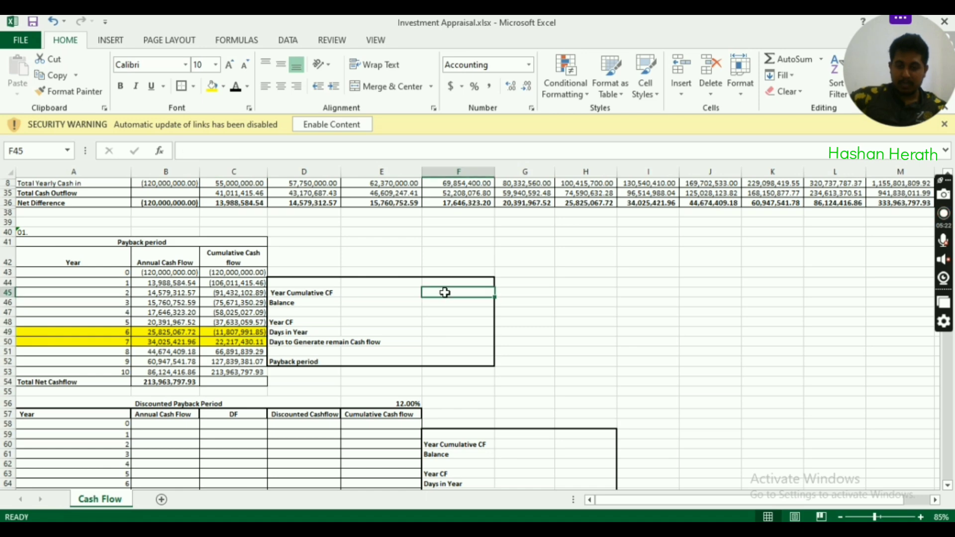
type("+")
left_click(239, 331)
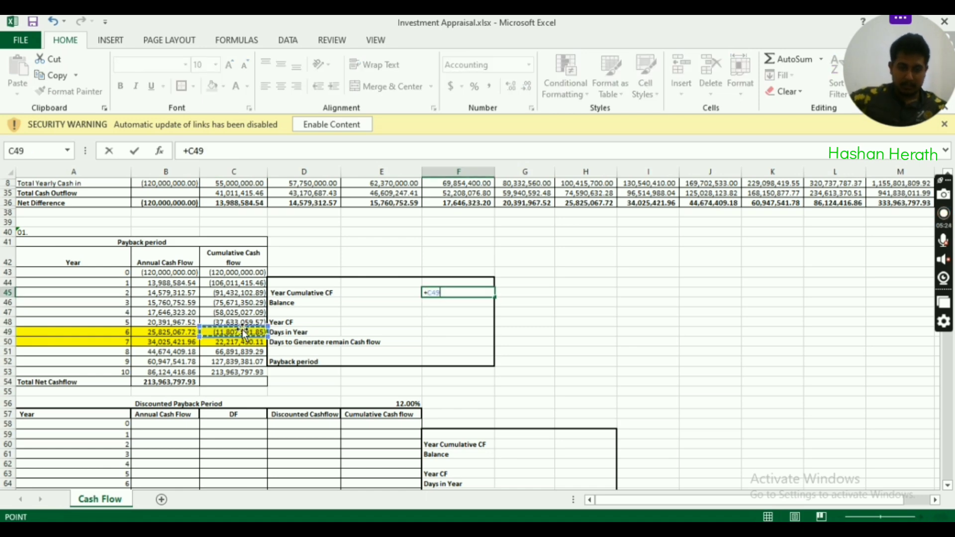
key("Return")
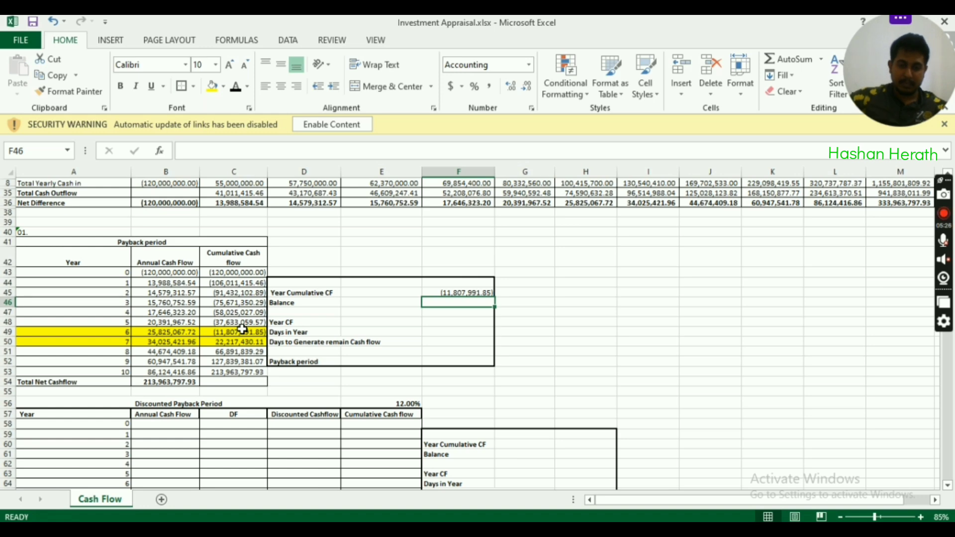
left_click(226, 342)
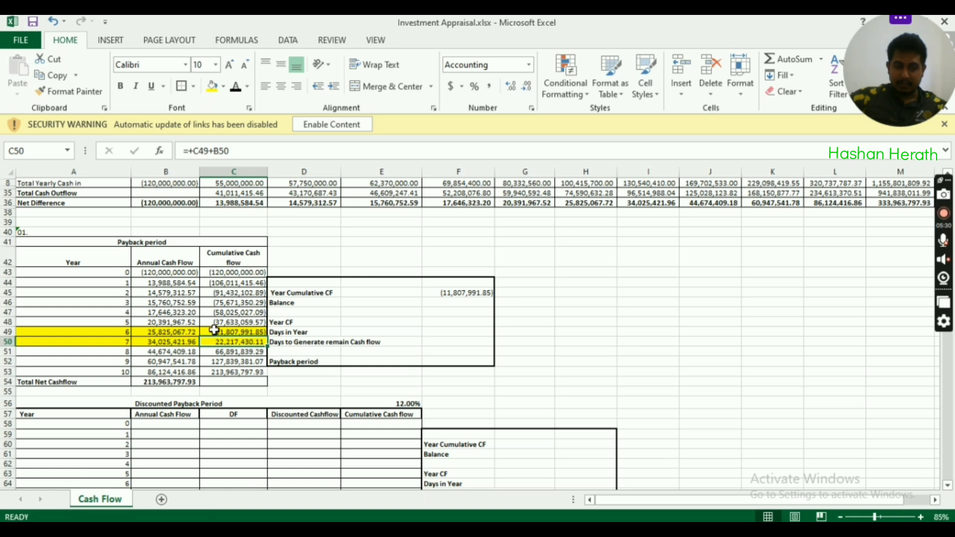
left_click(219, 332)
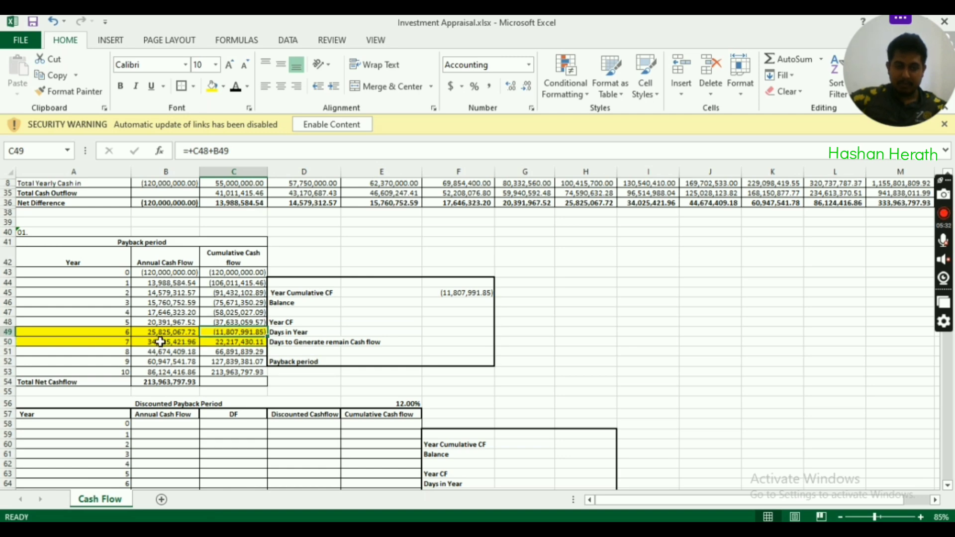
left_click(160, 342)
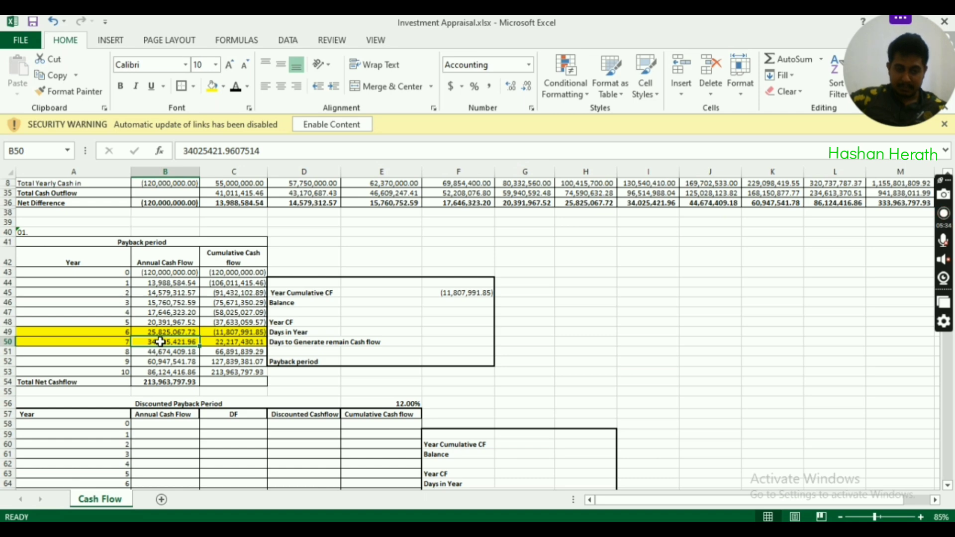
left_click(219, 333)
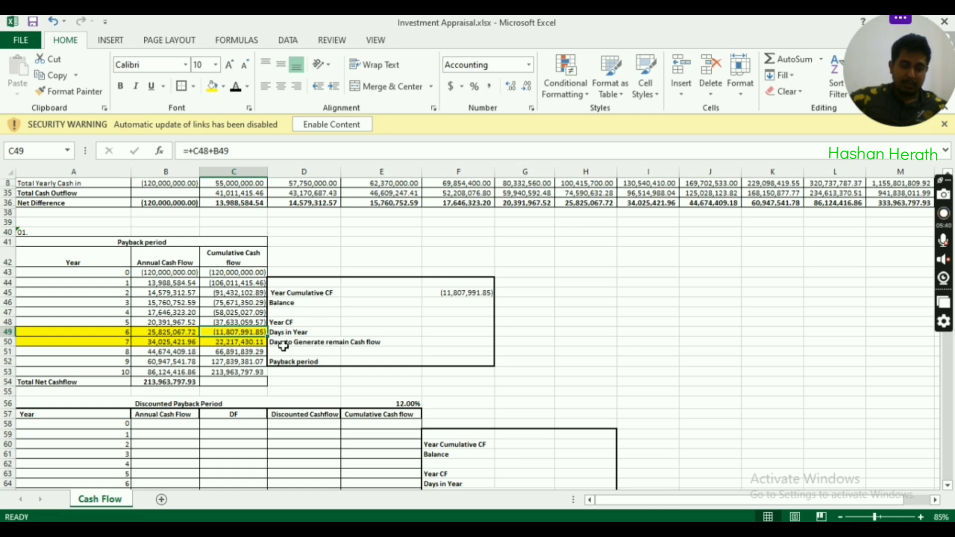
Rename the D45 label to '6th Year Cumulative CF'
left_click(274, 292)
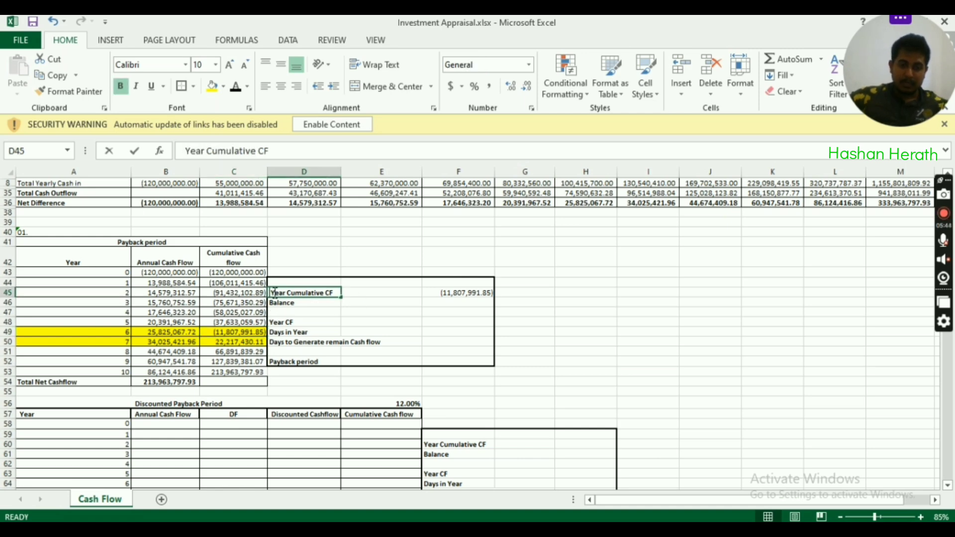
double_click(274, 293)
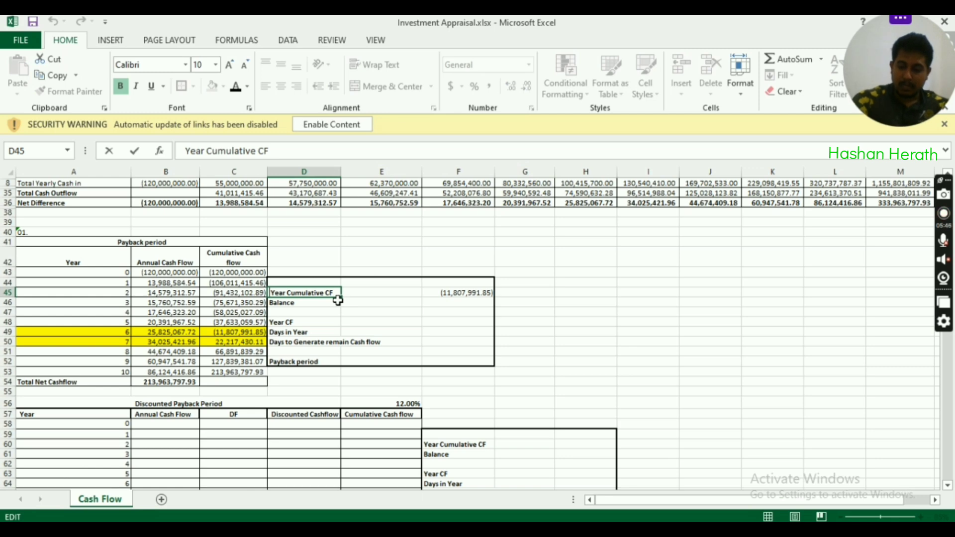
type("6th")
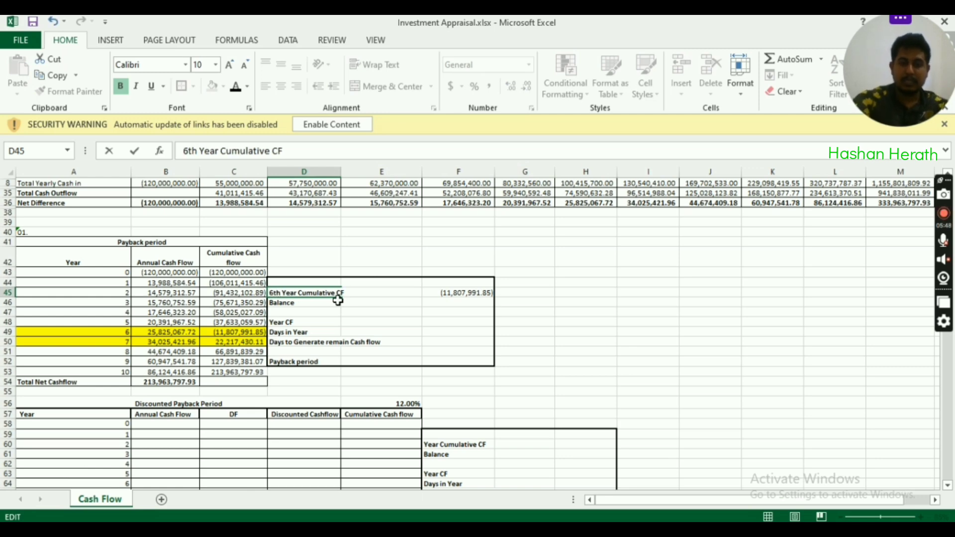
left_click(445, 322)
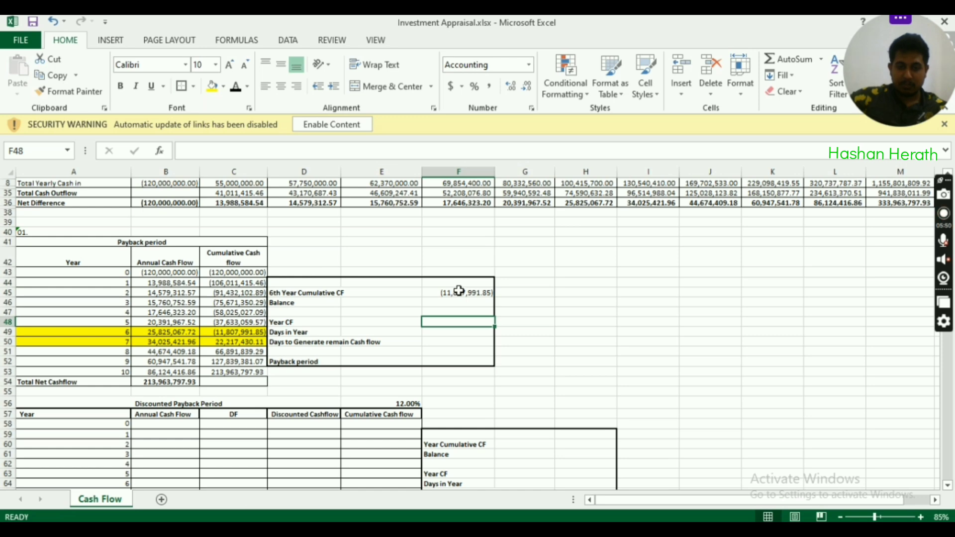
Enter =-F45 in F46 so Balance shows 11,807,991.85
left_click(459, 291)
left_click(310, 305)
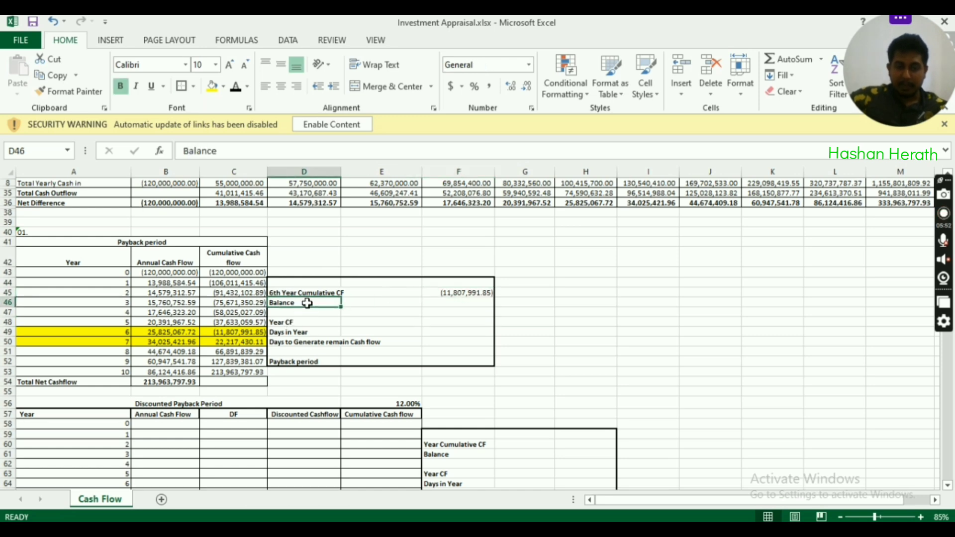
left_click(438, 302)
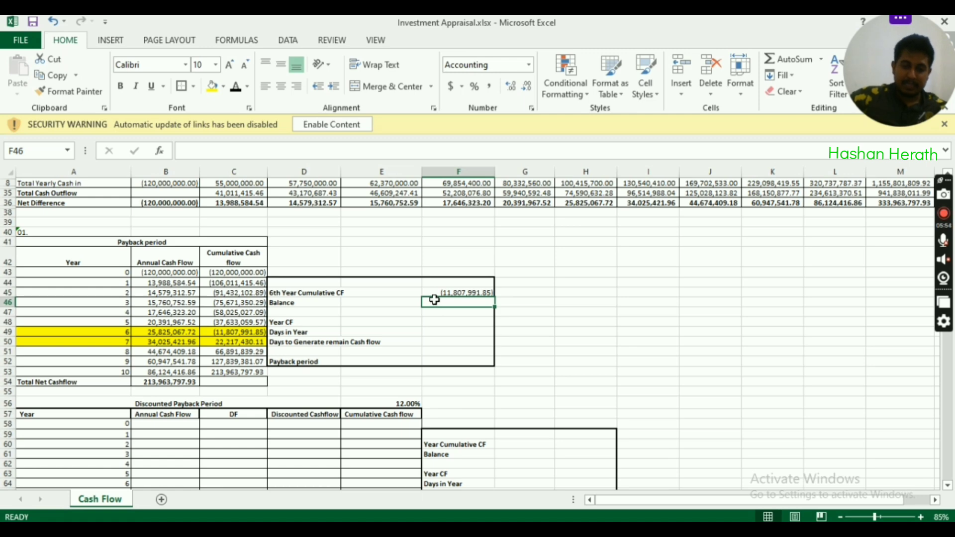
type("-")
left_click(457, 293)
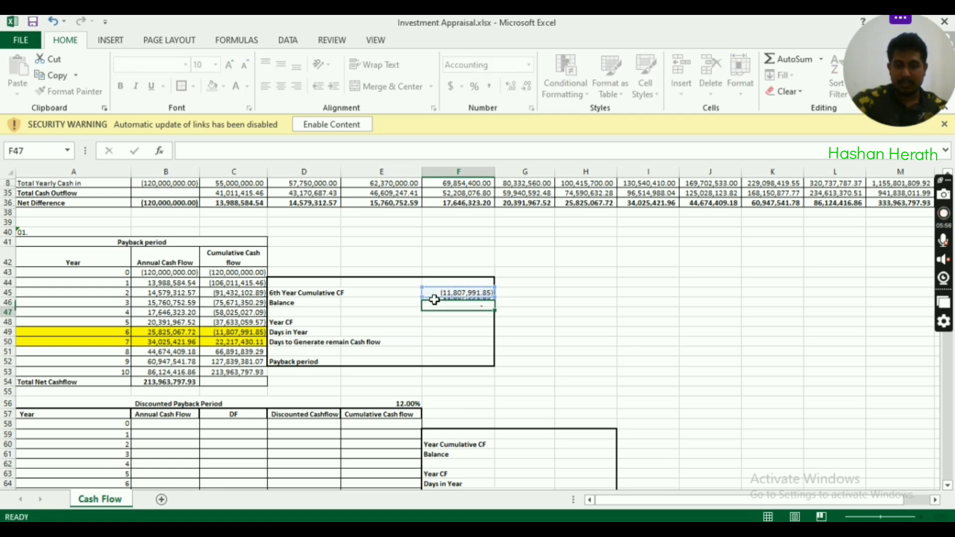
key("Return")
left_click(434, 300)
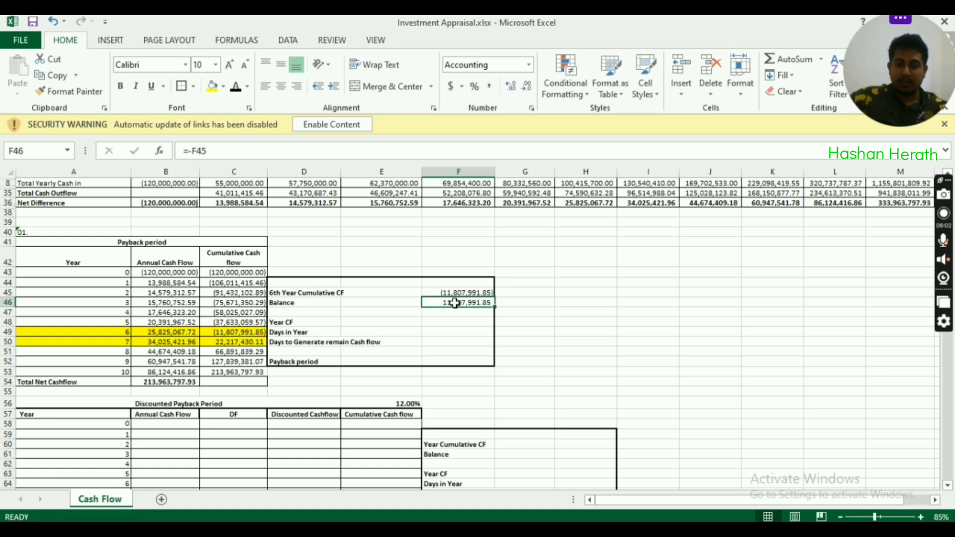
left_click(289, 322)
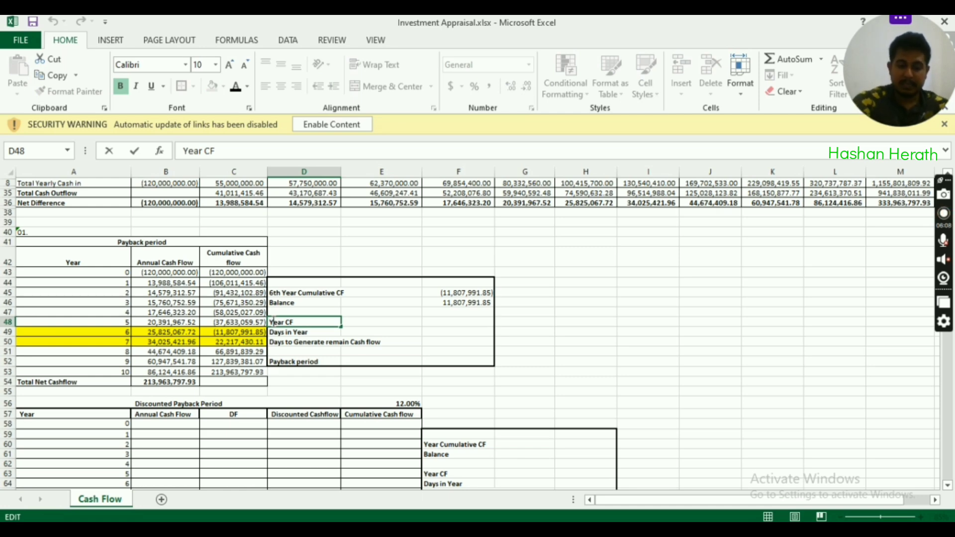
Label the row '7th Year CF' and link it to year 7 annual cash flow, 34,025,421.96
type("7th")
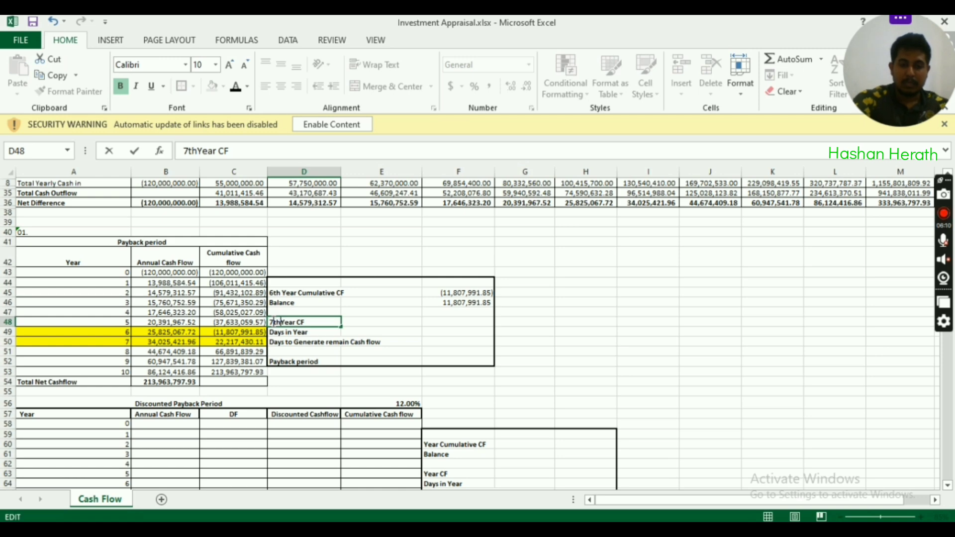
left_click(426, 322)
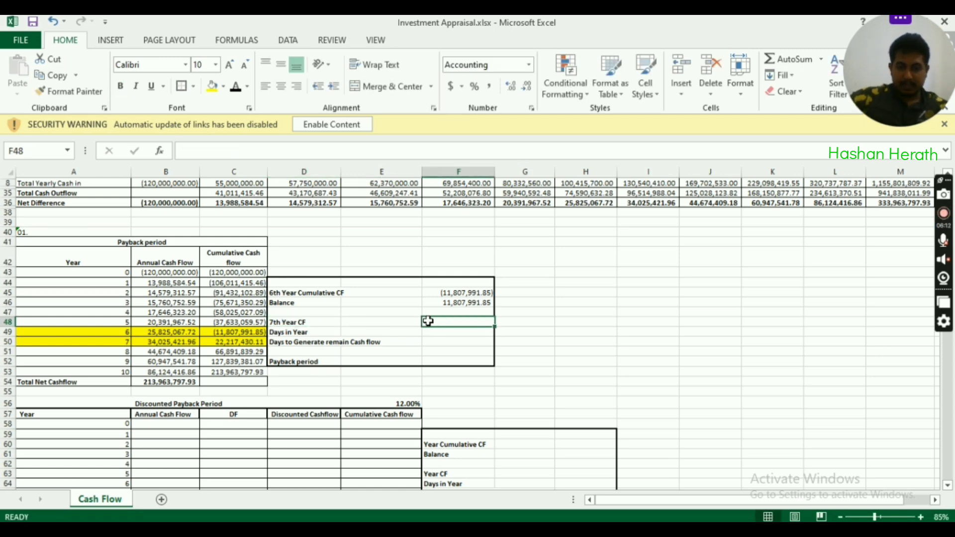
type("+")
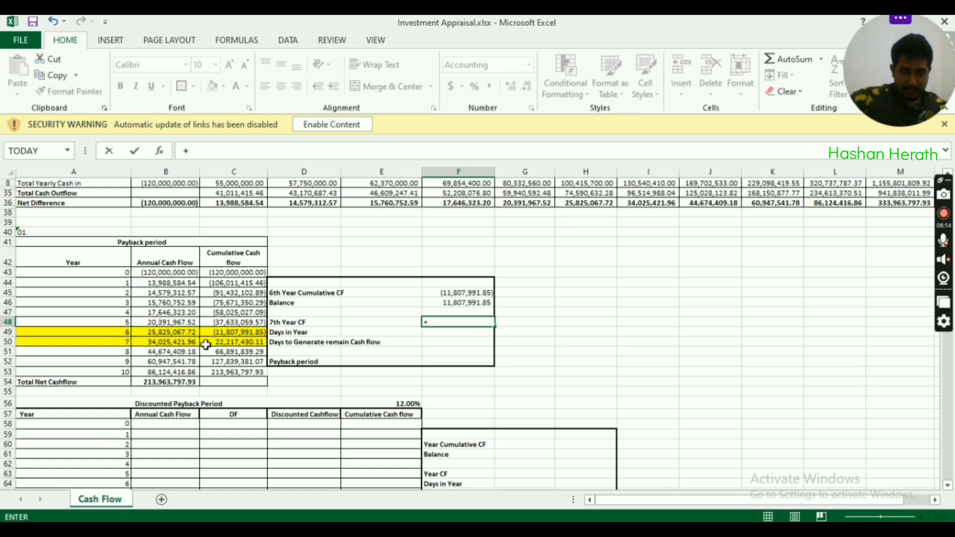
left_click(186, 341)
key("Return")
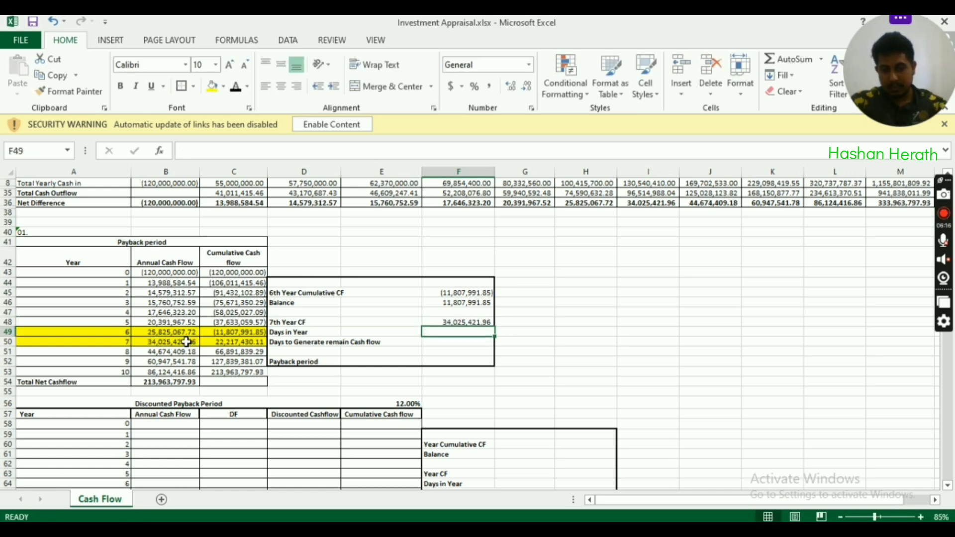
left_click(453, 304)
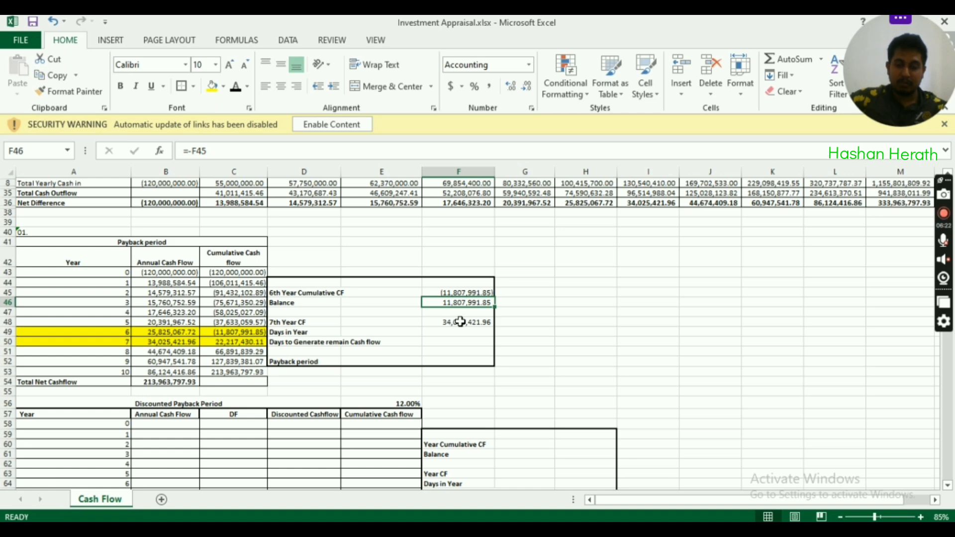
left_click(460, 323)
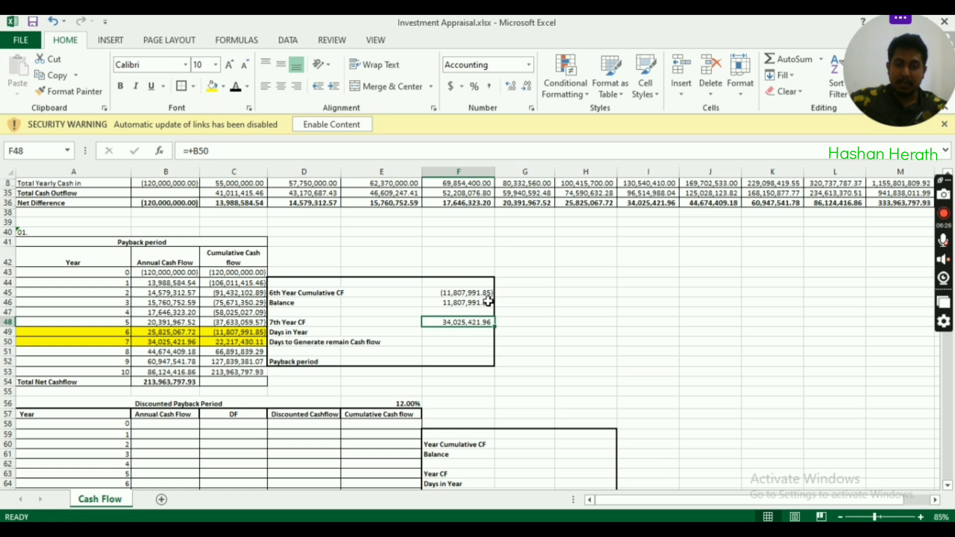
left_click(473, 303)
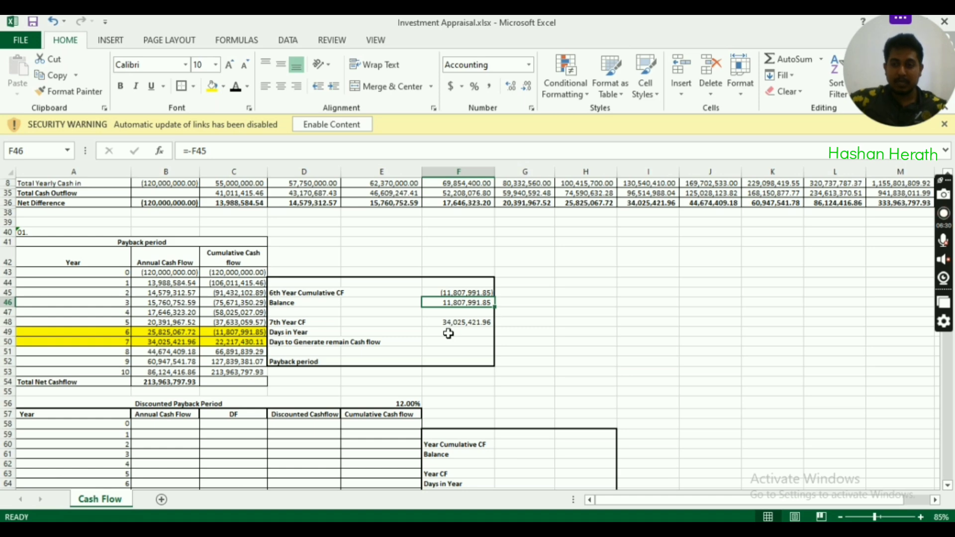
Enter 365 in F49 beside 'Days in Year'
left_click(294, 332)
left_click(430, 332)
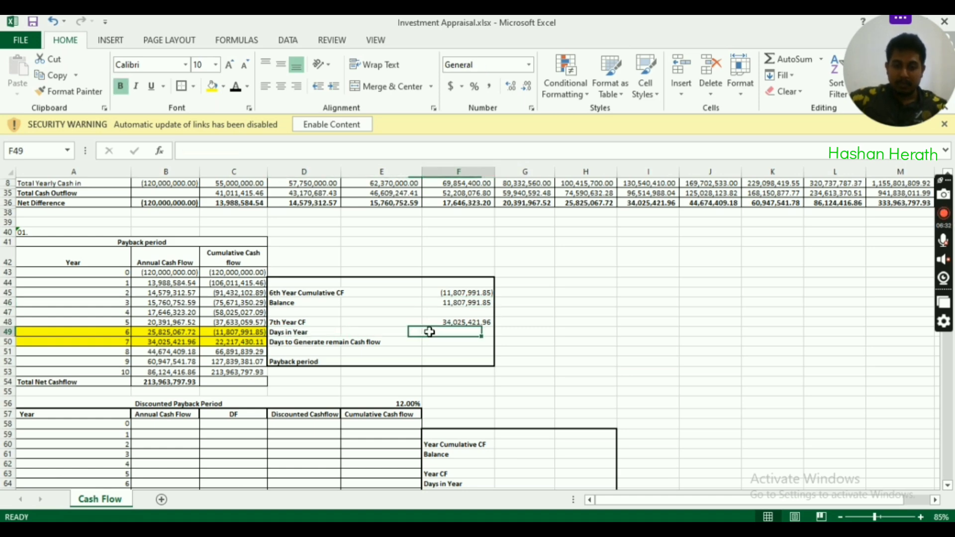
type("3")
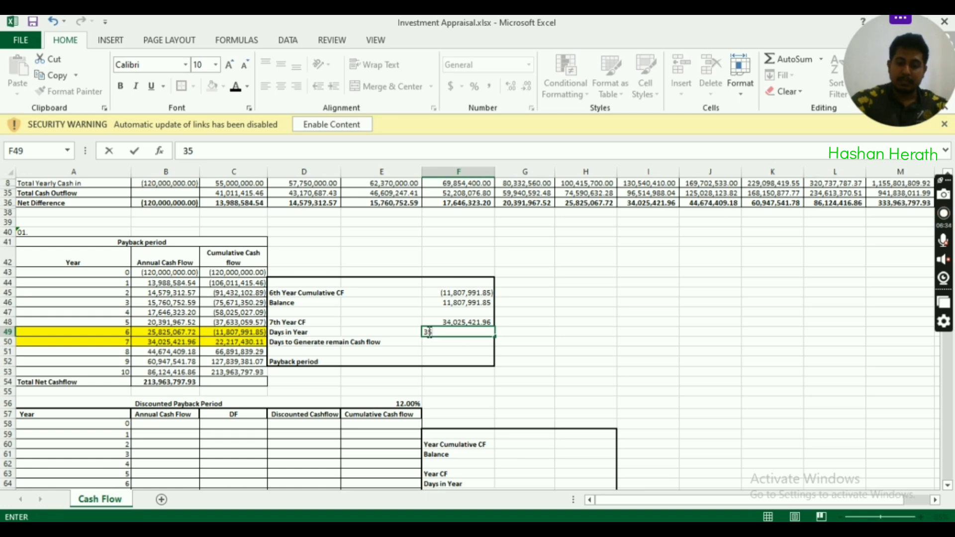
type("6")
key("Return")
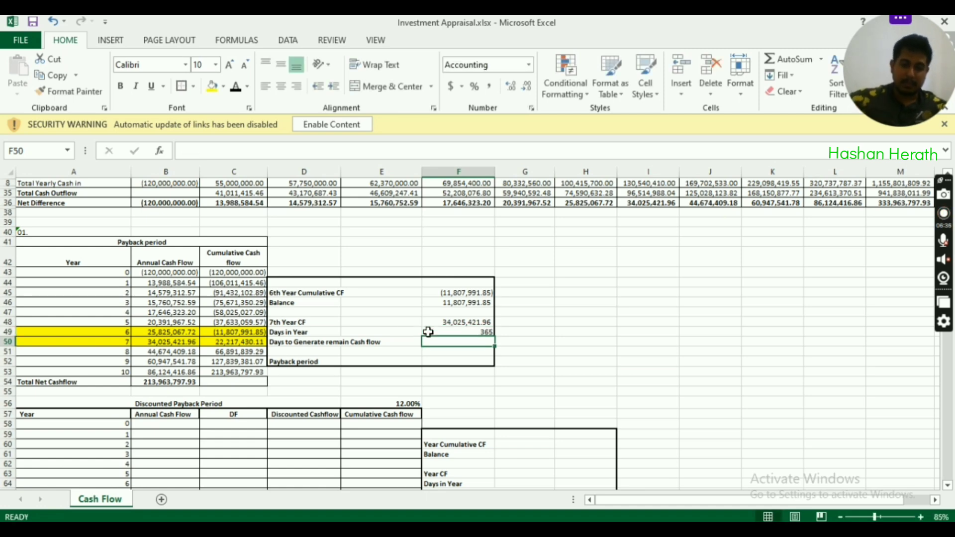
Enter =+F46/F48*F49 in F50, giving 126.67 days to recover the balance
left_click(277, 343)
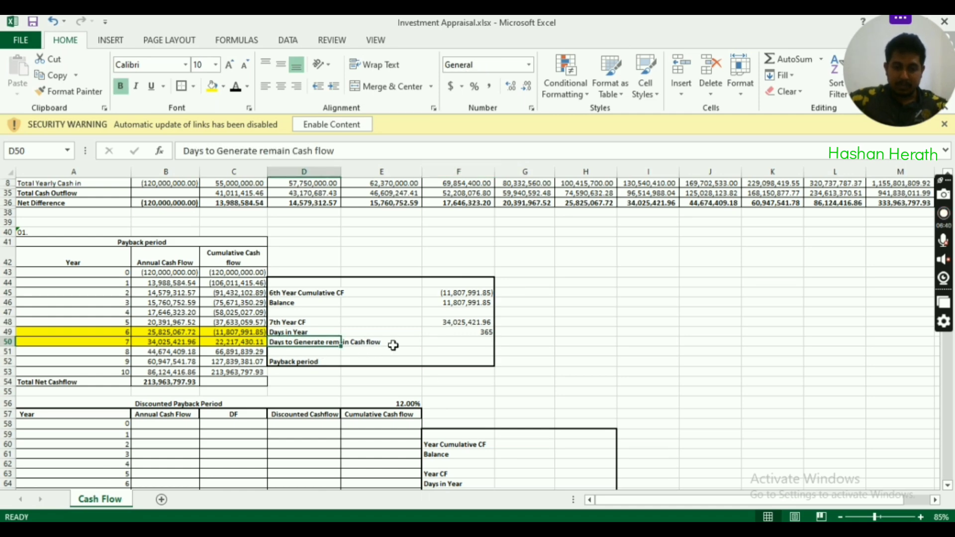
left_click(456, 343)
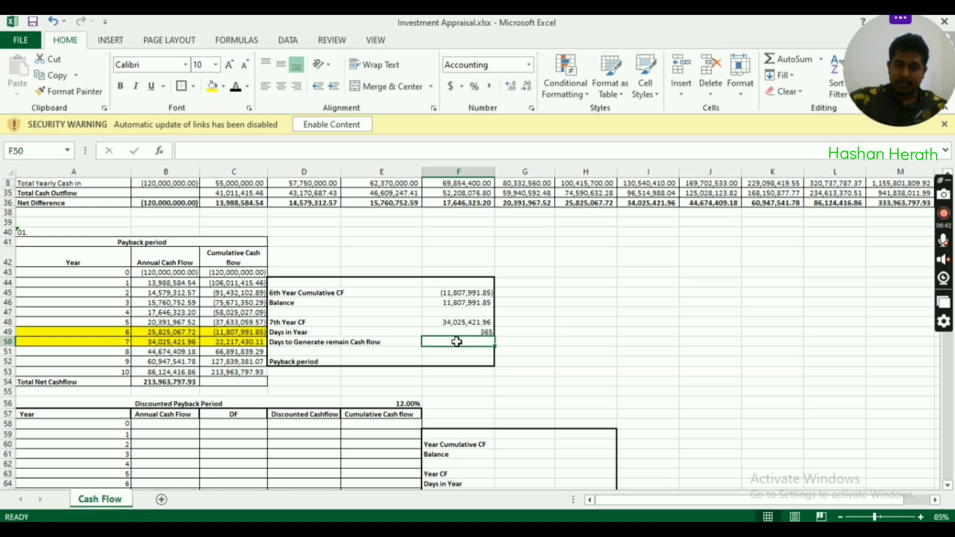
type("+")
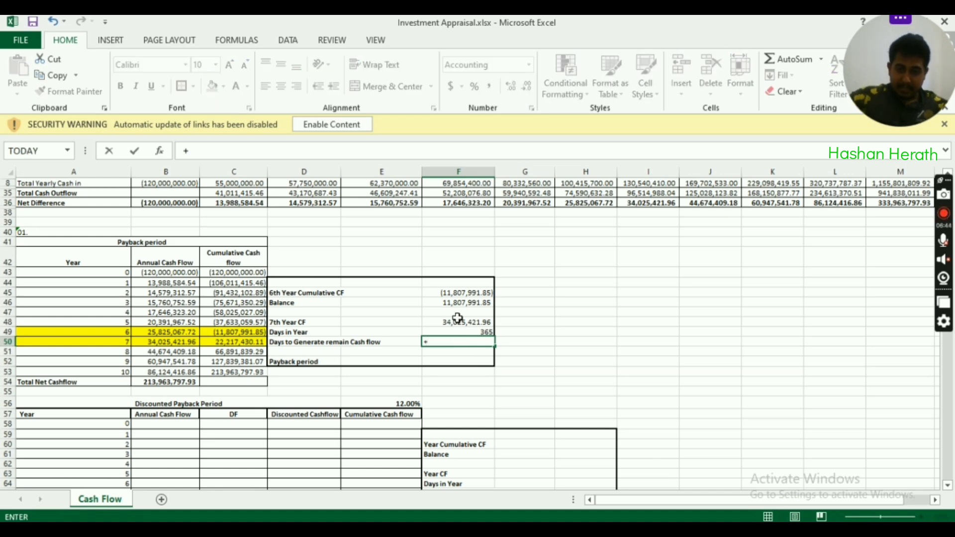
left_click(463, 303)
type("/")
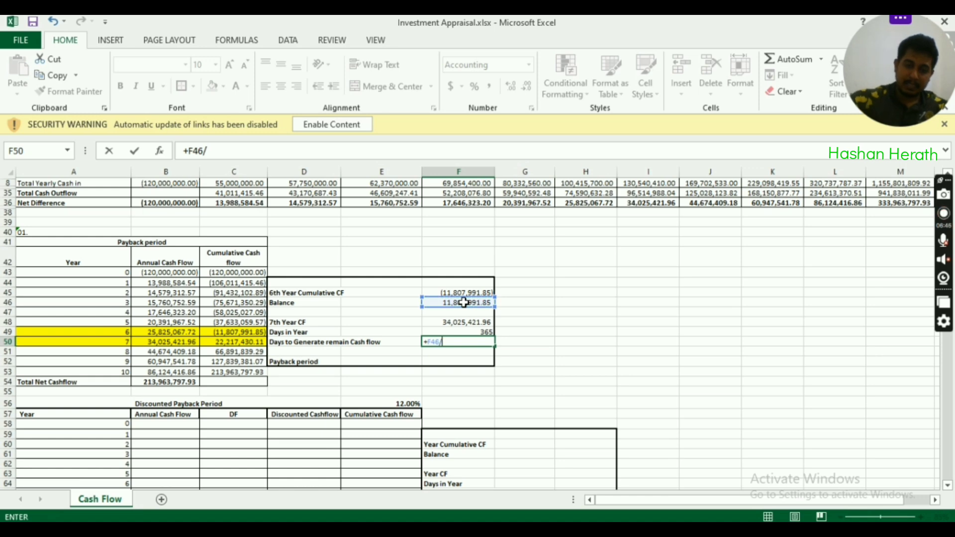
left_click(464, 322)
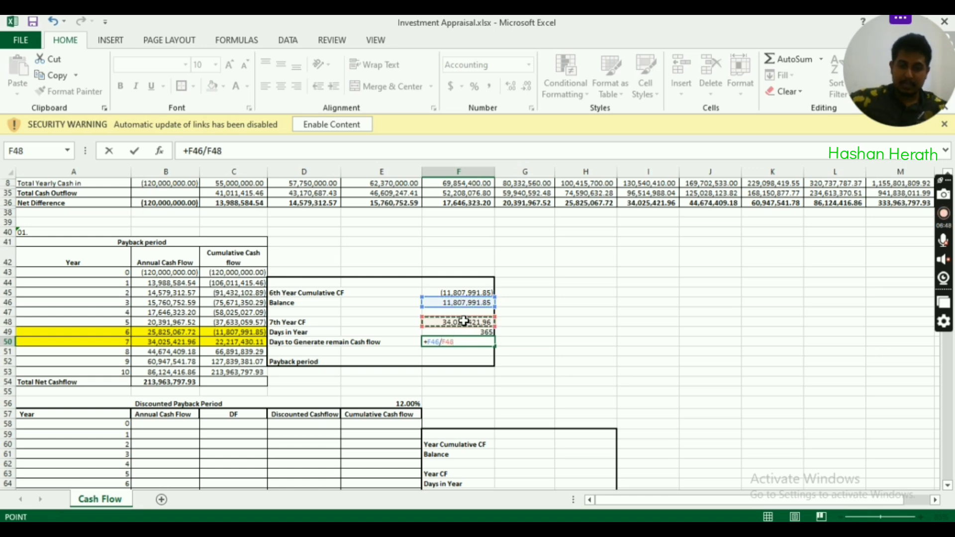
type("*")
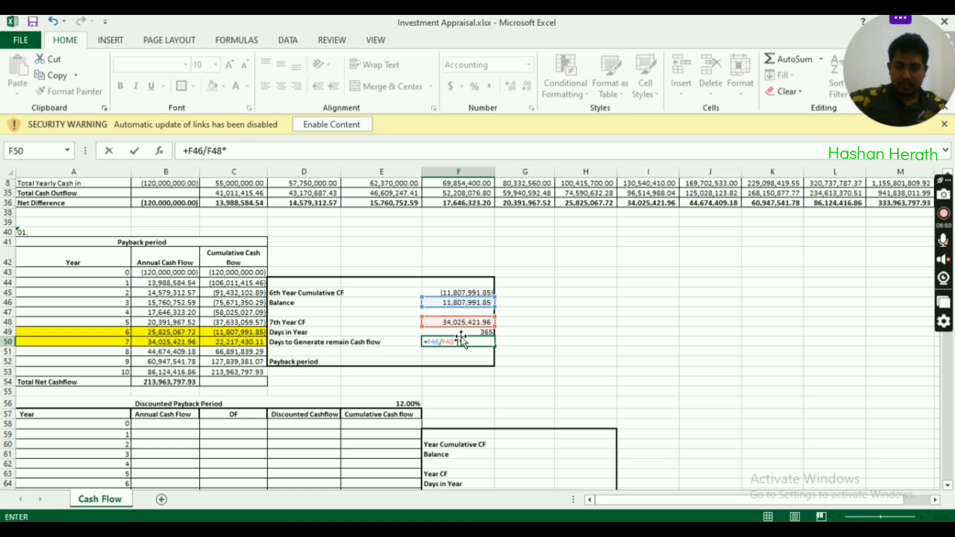
left_click(464, 331)
key("Return")
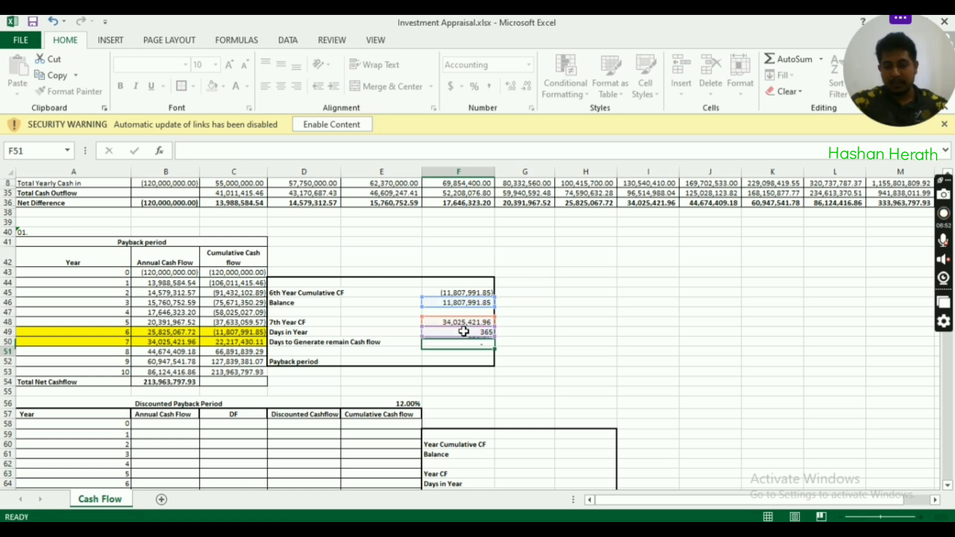
key("Up")
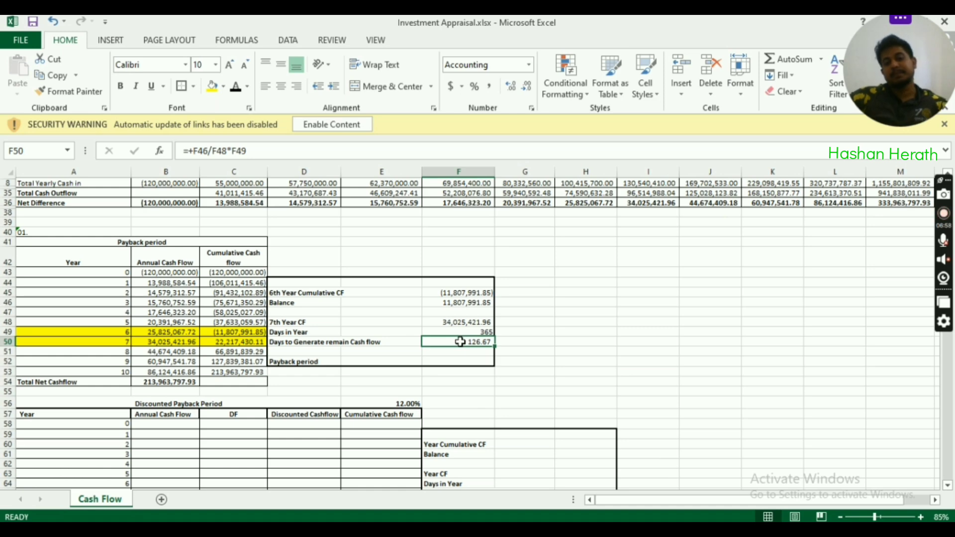
left_click(305, 361)
left_click(442, 362)
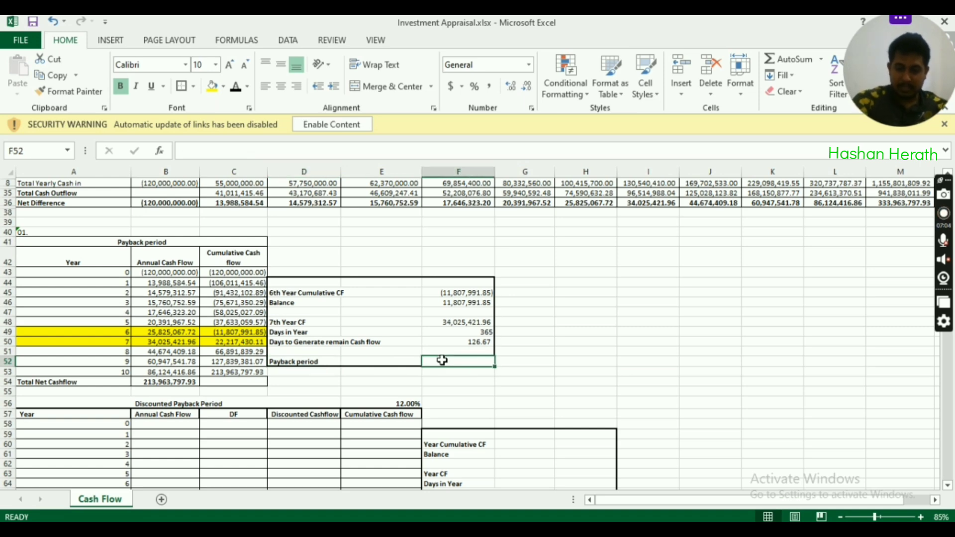
Type '6 Years and 127 Days' in F52 and give that cell a yellow fill
type("6 Years and 127 Days")
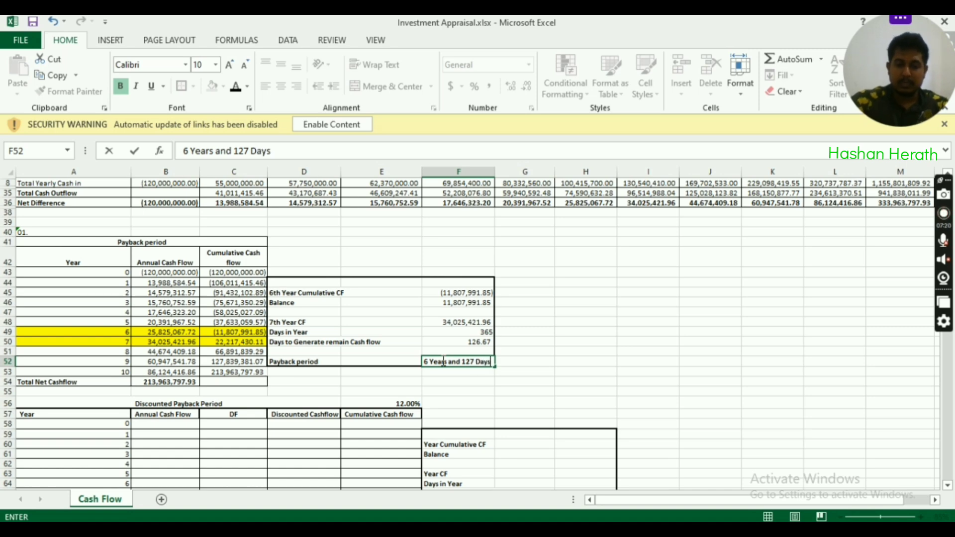
key("Return")
left_click(444, 361)
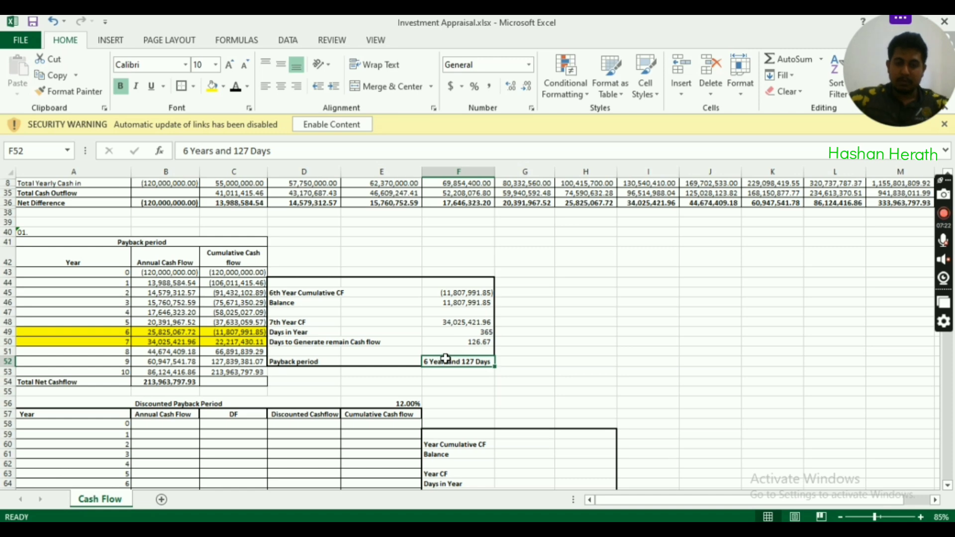
left_click(212, 86)
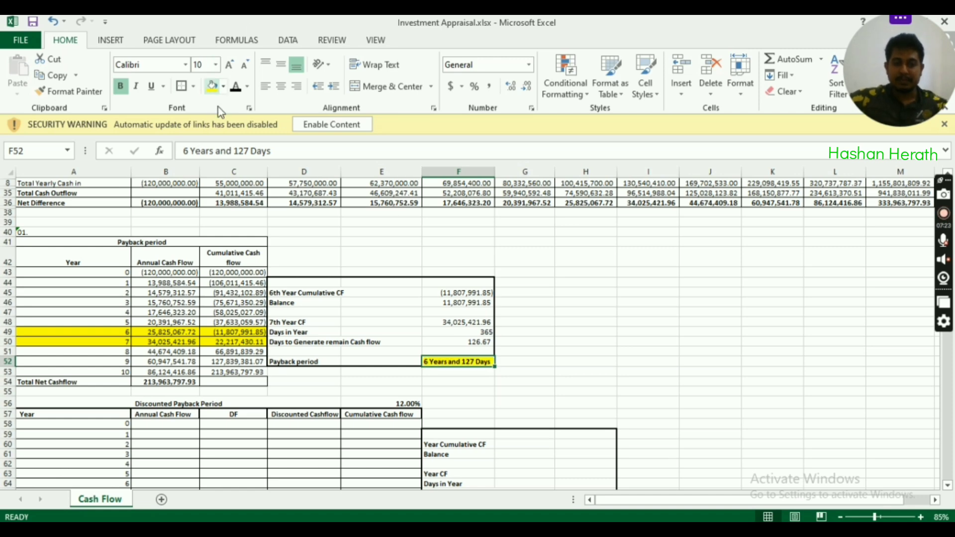
left_click(601, 350)
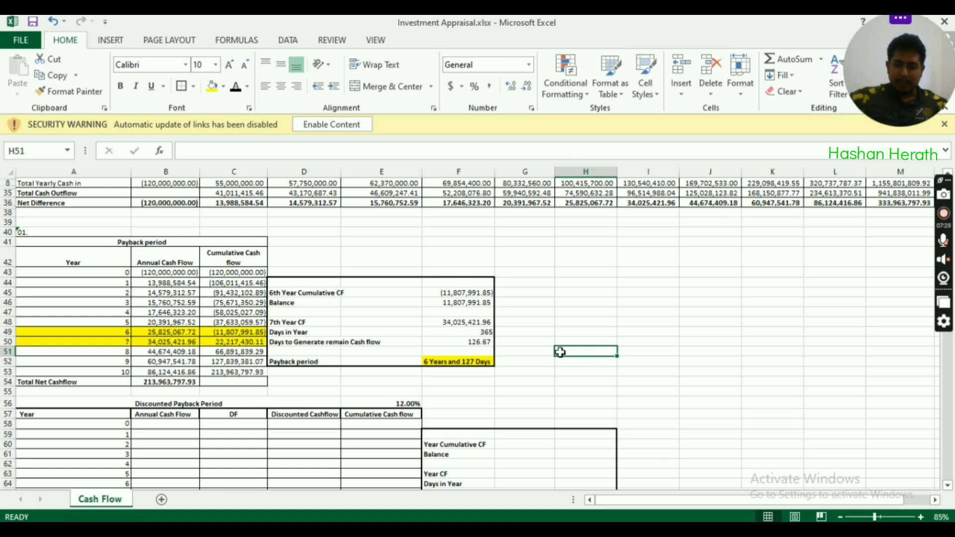
left_click(478, 340)
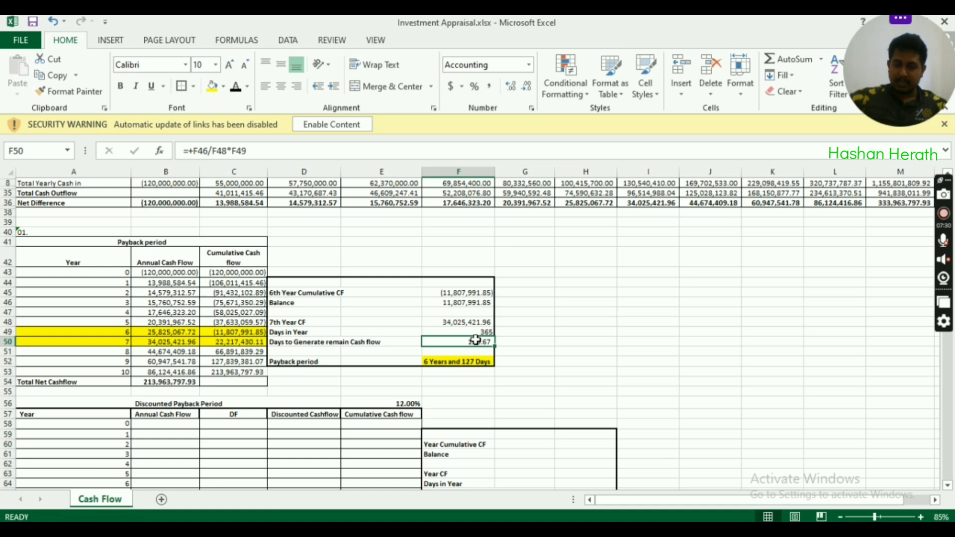
double_click(475, 339)
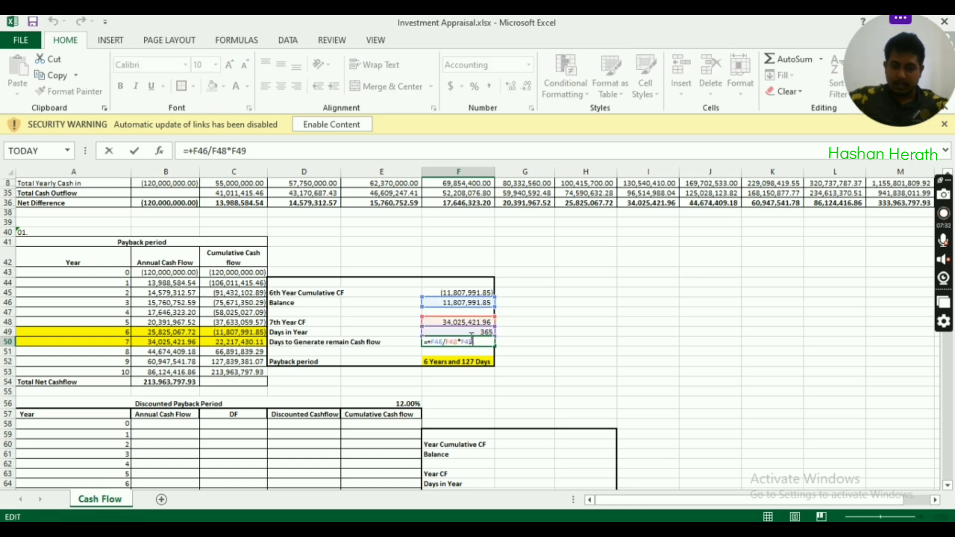
key("Escape")
left_click(475, 322)
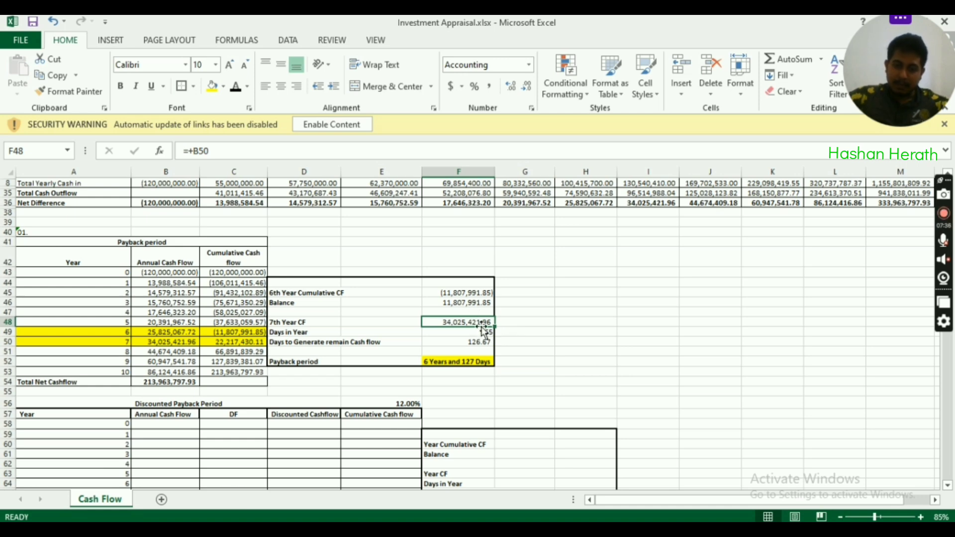
left_click(474, 302)
left_click(473, 322)
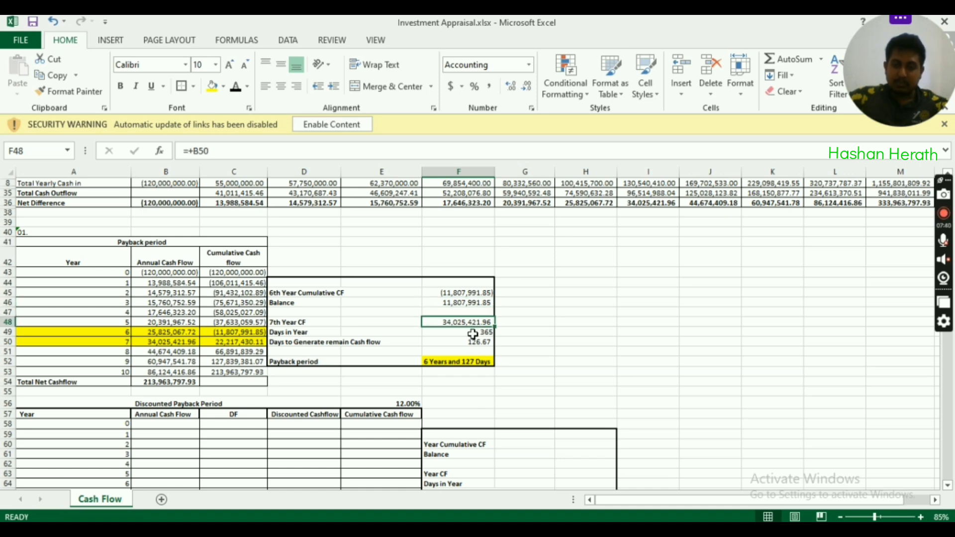
left_click(473, 333)
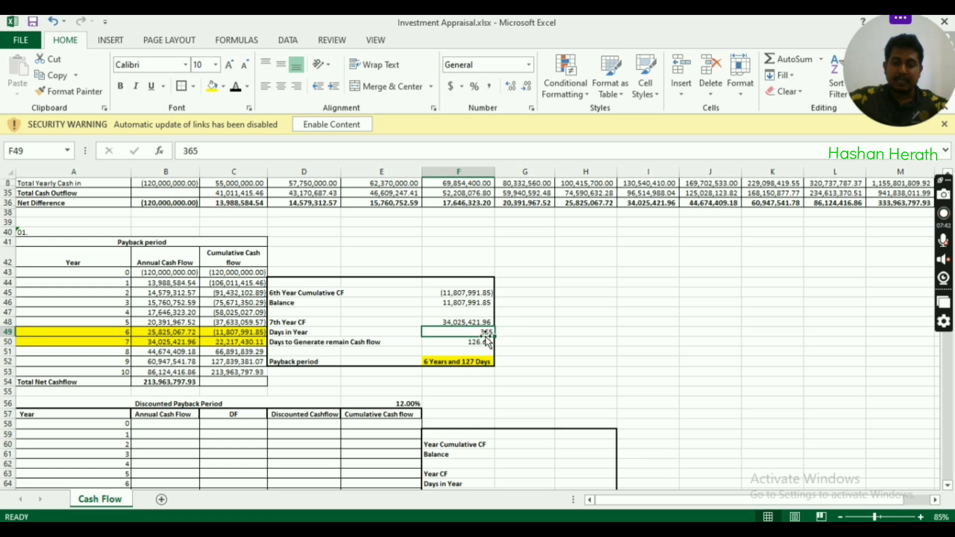
left_click(465, 322)
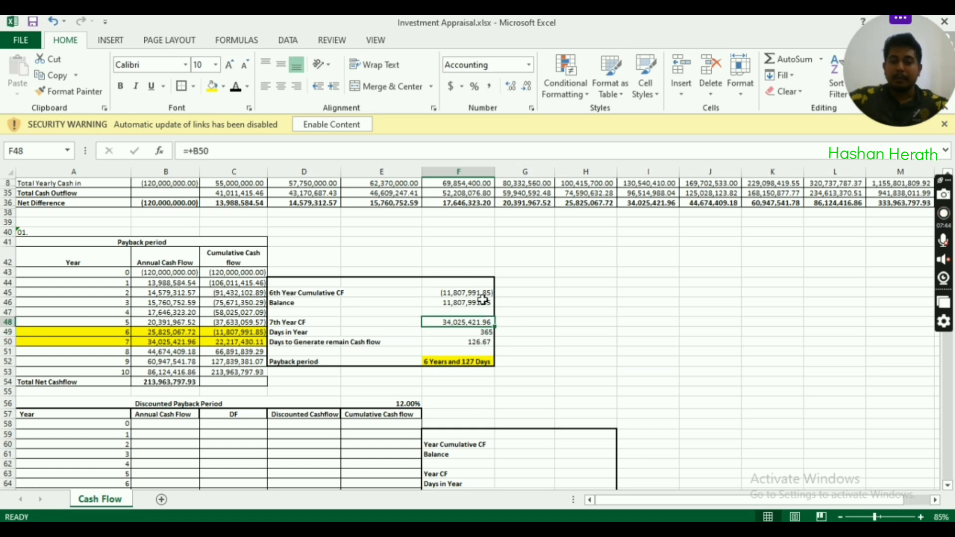
left_click(483, 300)
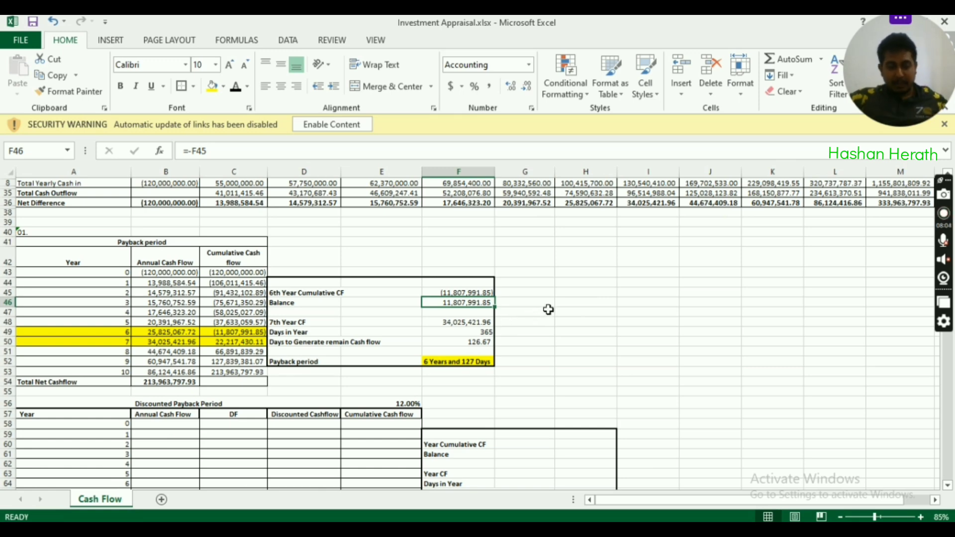
Review the Year 01–09 Net Difference values above the Discounted Payback Period table
left_click(101, 403)
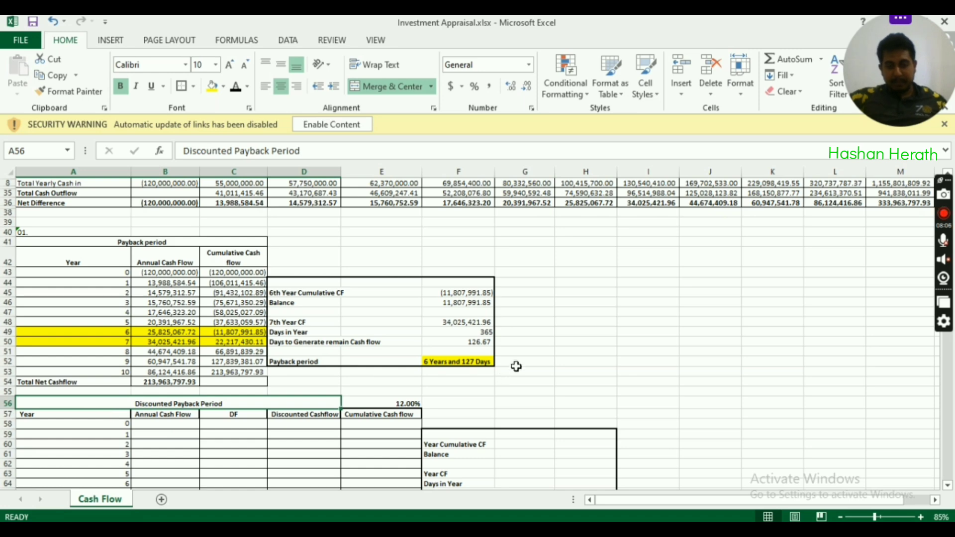
scroll(498, 349, "down", 1)
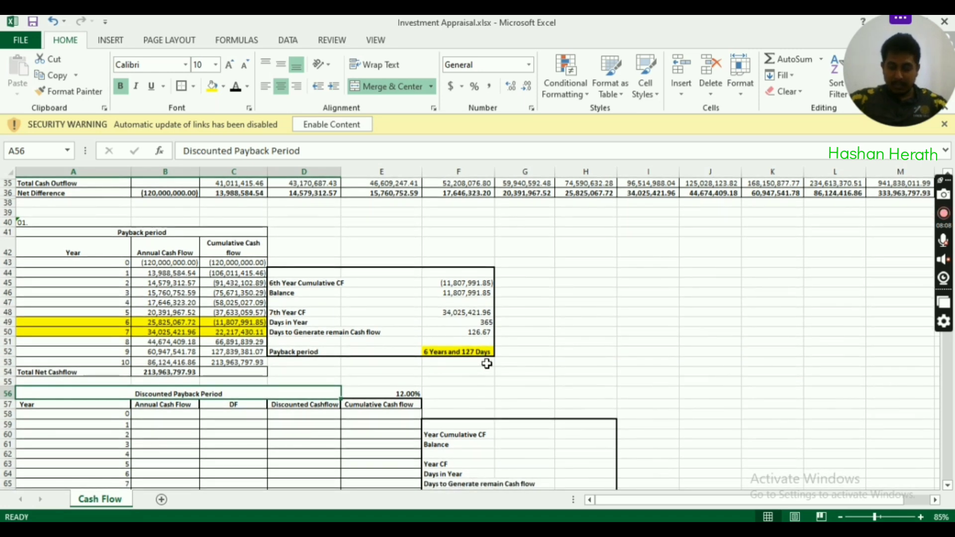
scroll(553, 343, "up", 1)
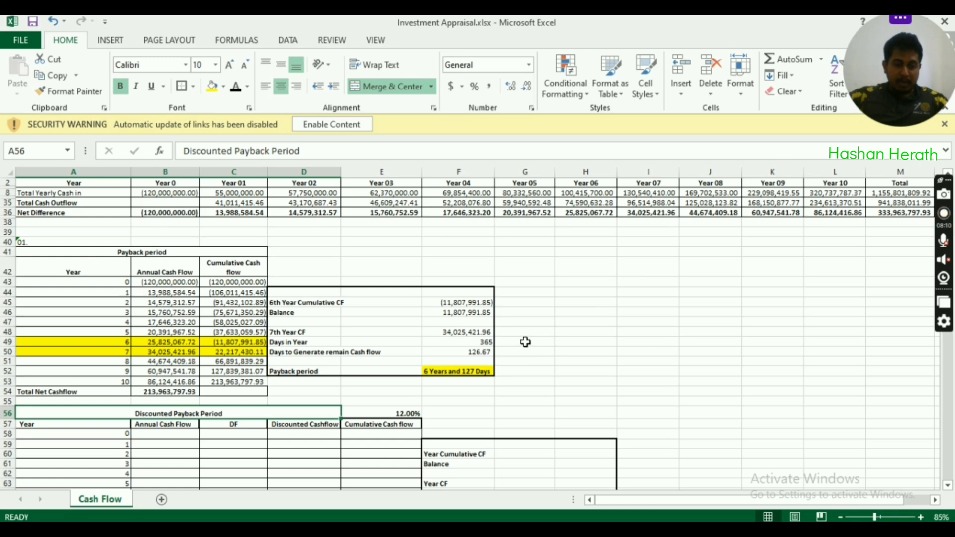
scroll(541, 321, "up", 1)
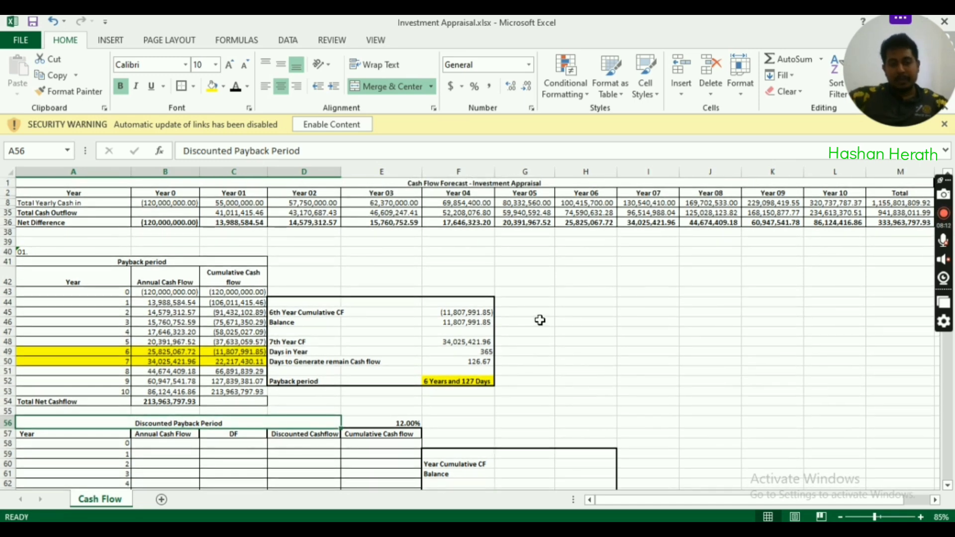
left_click(246, 225)
left_click_drag(278, 223, 737, 225)
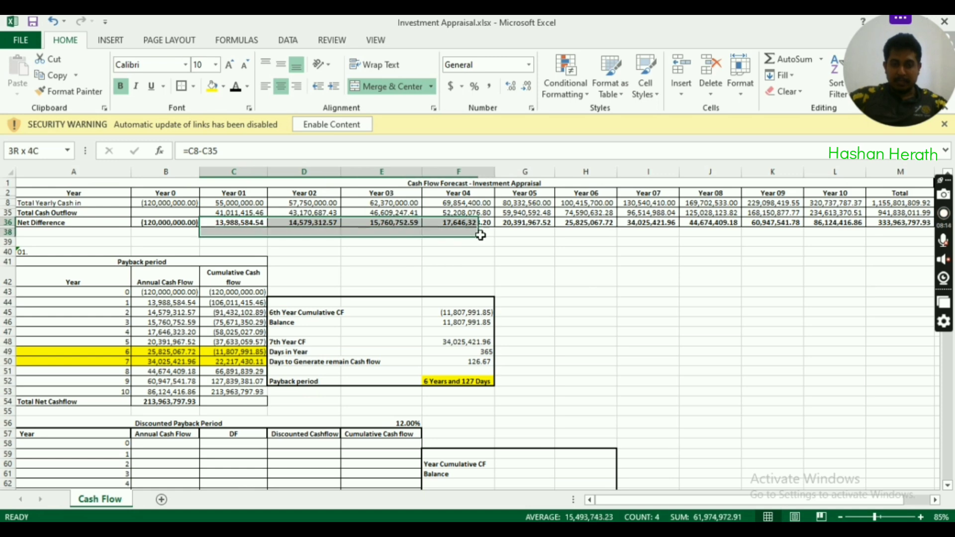
left_click(752, 223)
left_click(225, 224)
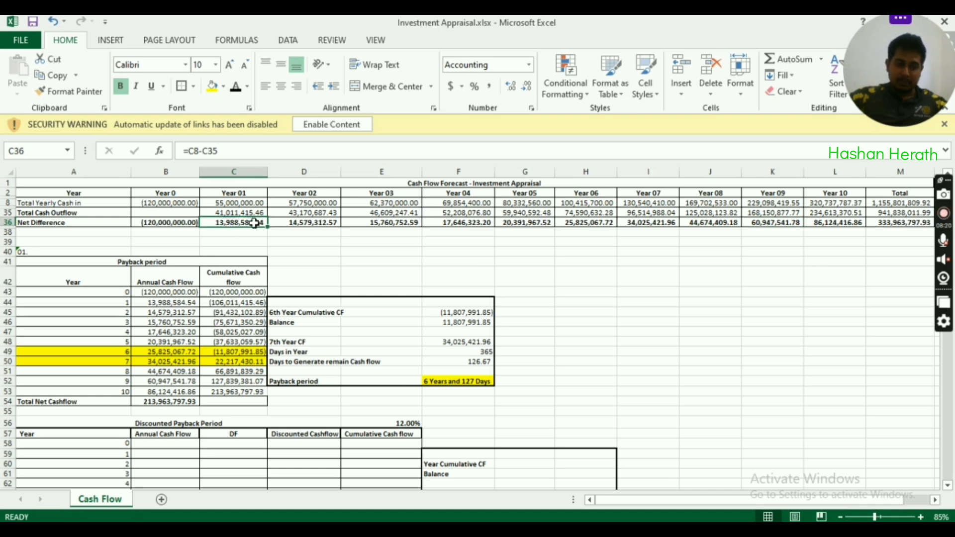
left_click(295, 224)
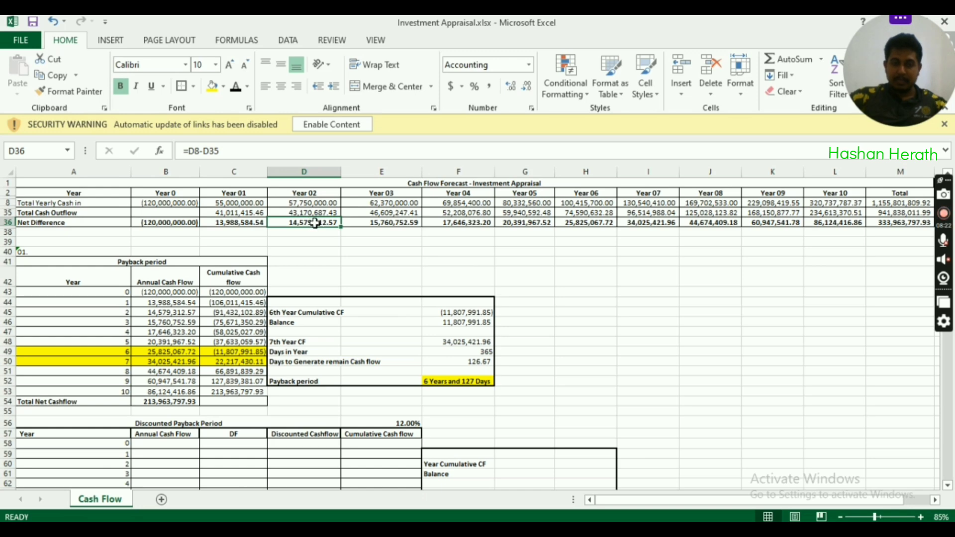
left_click_drag(315, 223, 314, 243)
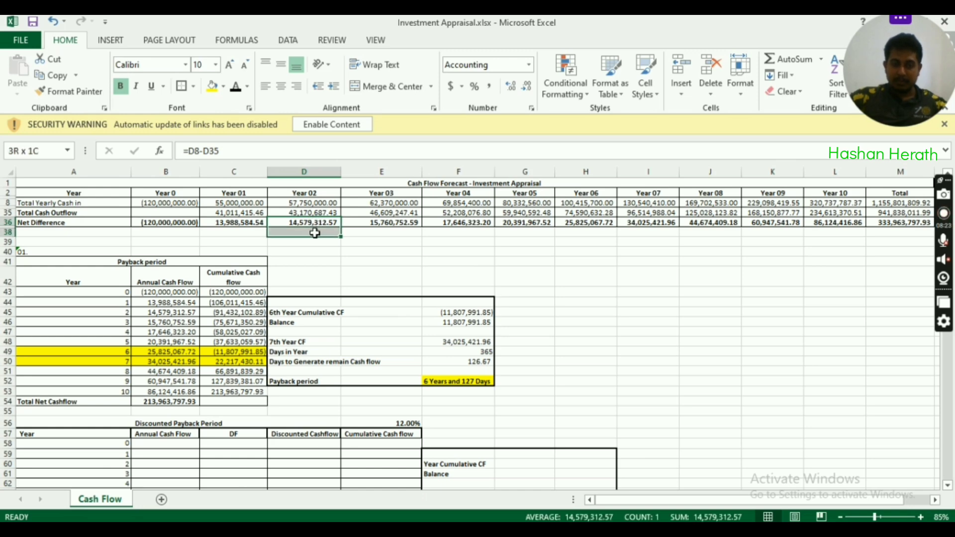
left_click(193, 236)
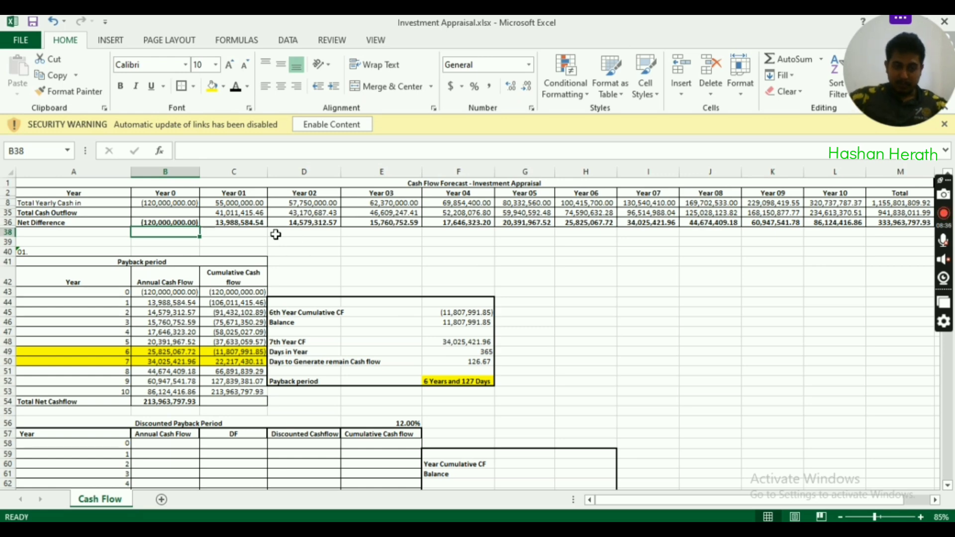
Give cell E56, holding the 12.00% rate, a yellow fill
scroll(436, 248, "down", 2)
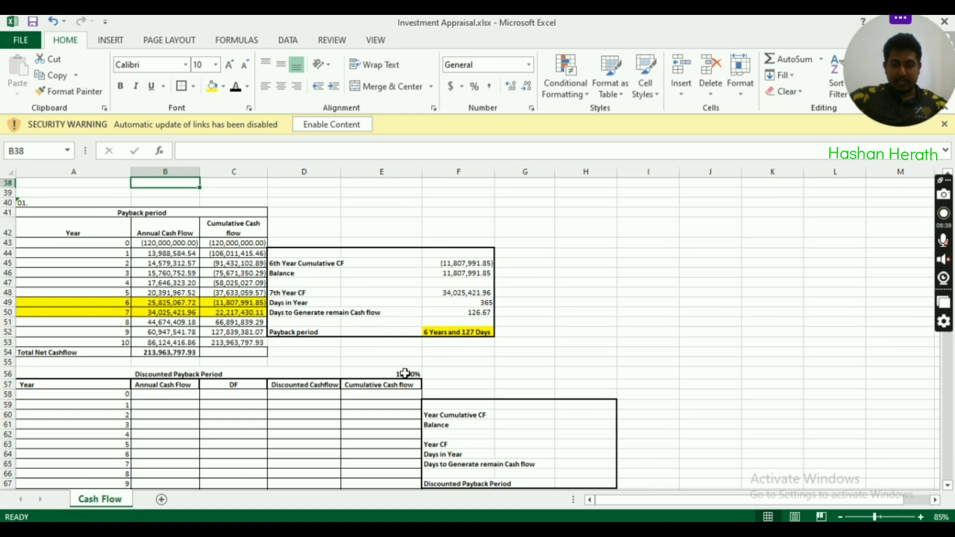
left_click(404, 373)
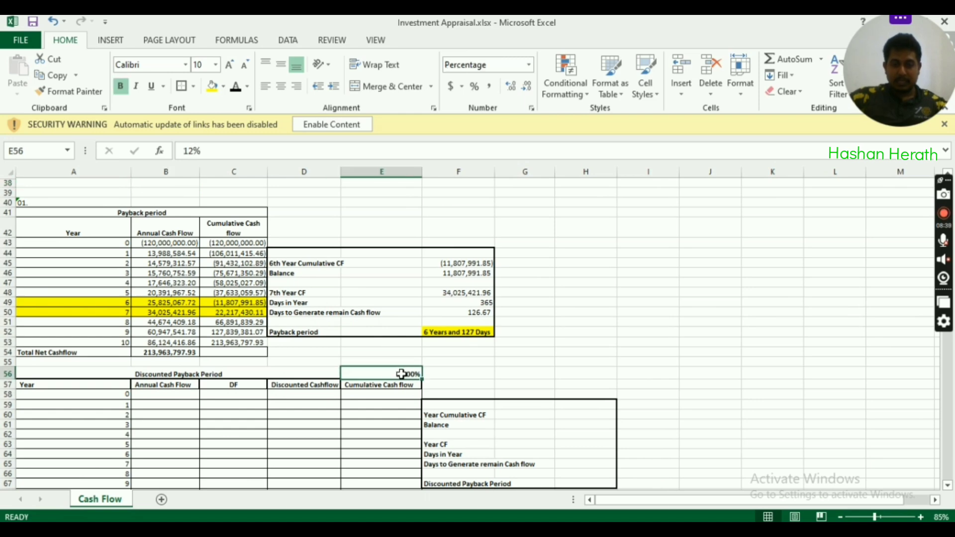
left_click(211, 87)
left_click(26, 201)
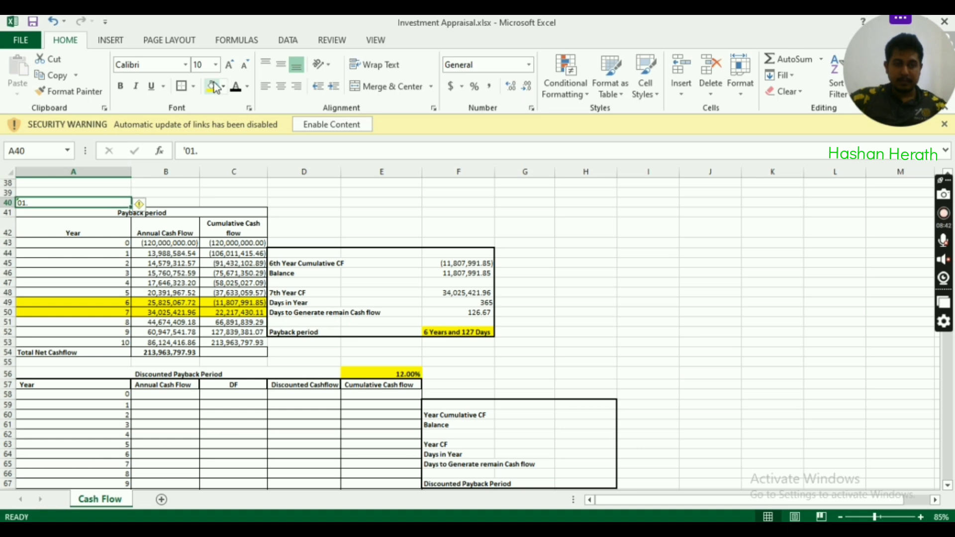
scroll(111, 256, "down", 1)
left_click(405, 343)
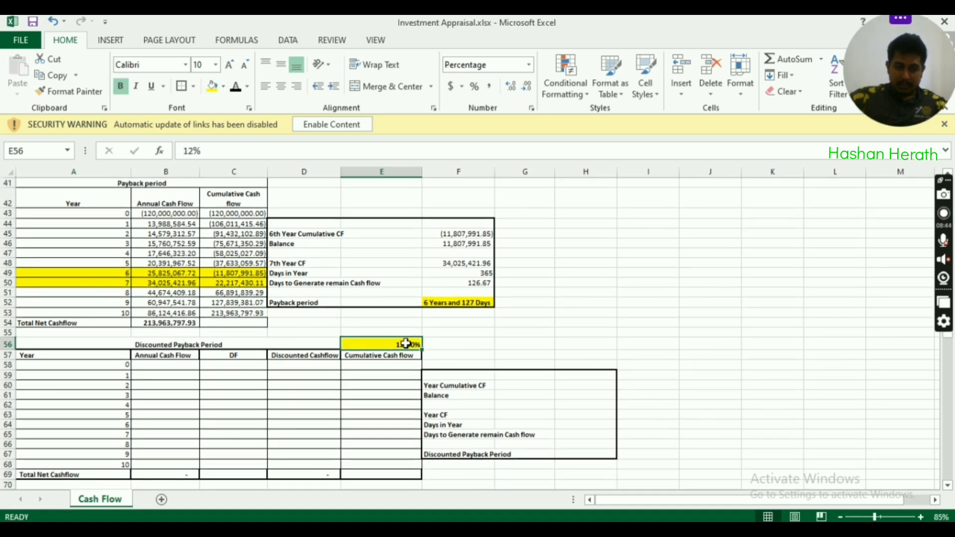
scroll(348, 289, "down", 1)
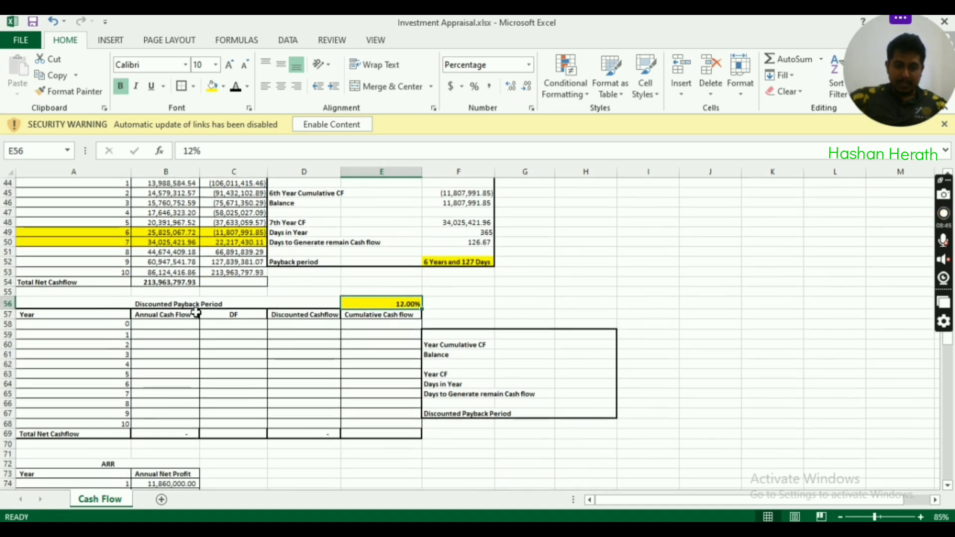
left_click(178, 318)
scroll(367, 327, "up", 1)
scroll(452, 316, "up", 1)
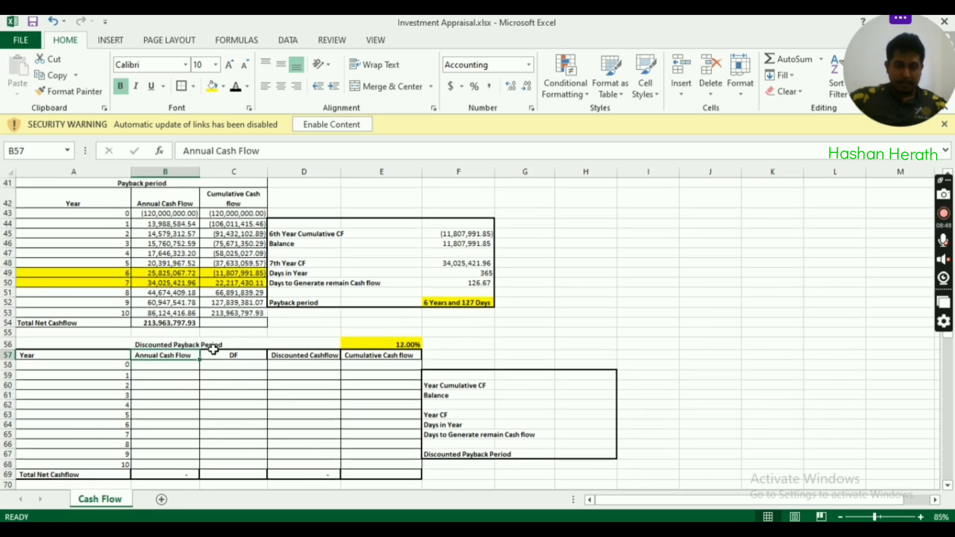
Copy the yearly cash flows B43:B53 into B58 and set them to No Fill
left_click(149, 364)
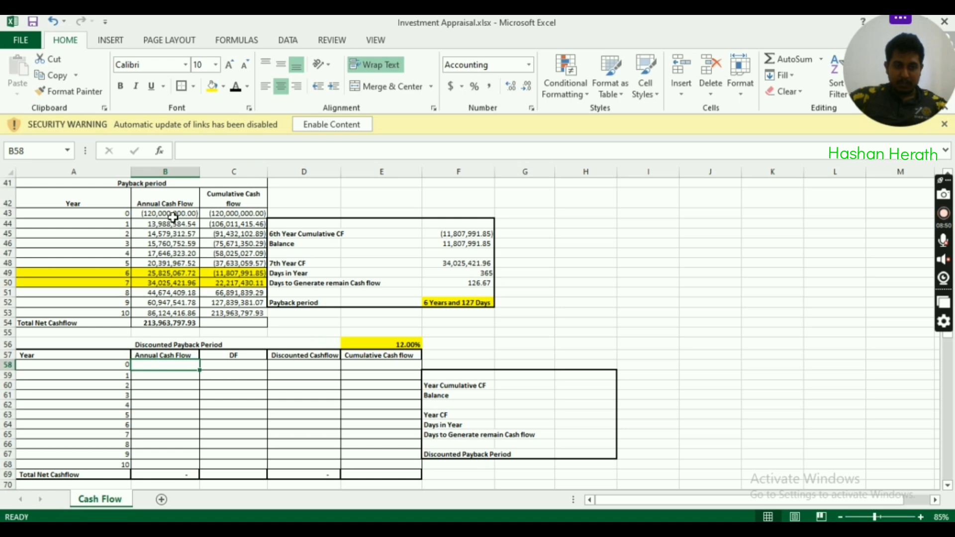
left_click_drag(173, 217, 165, 312)
key("ctrl+c")
left_click(168, 366)
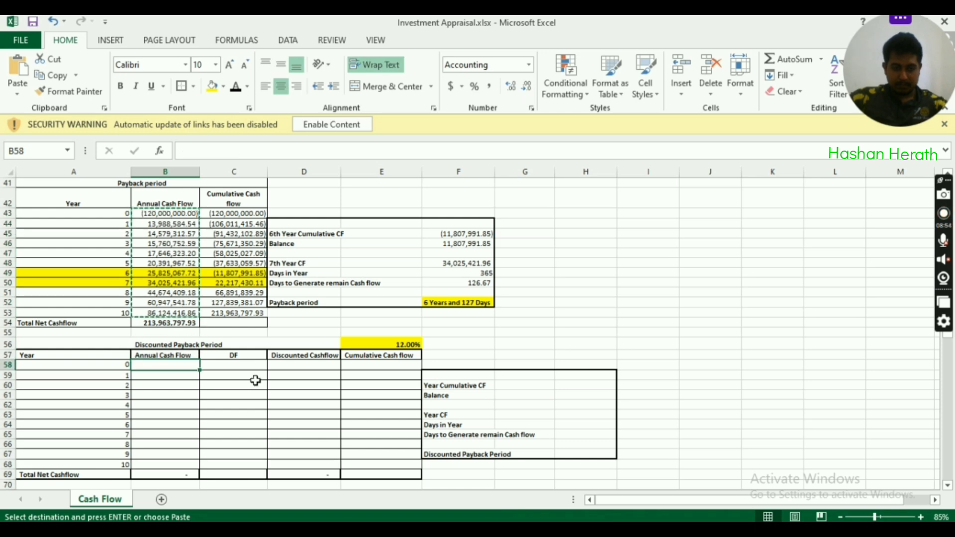
key("ctrl+v")
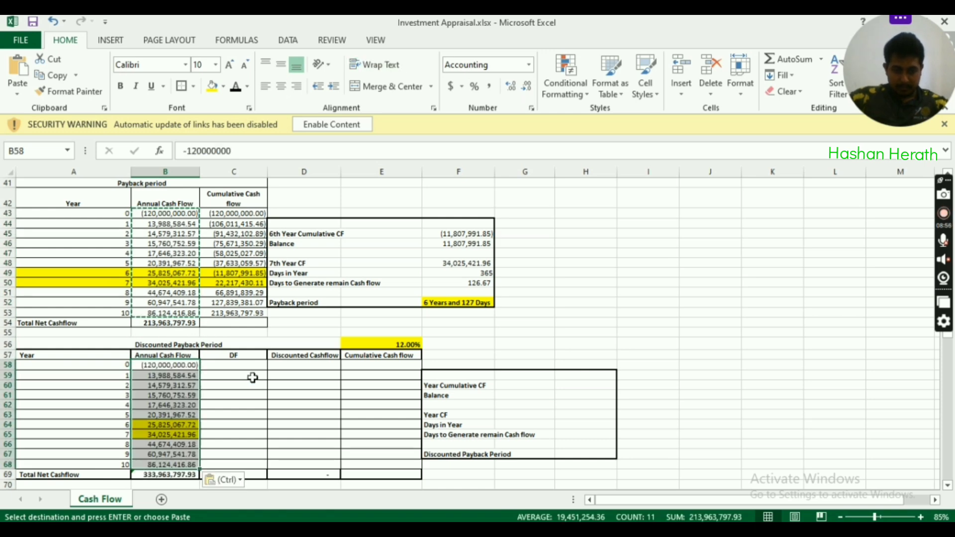
left_click(223, 86)
left_click(240, 212)
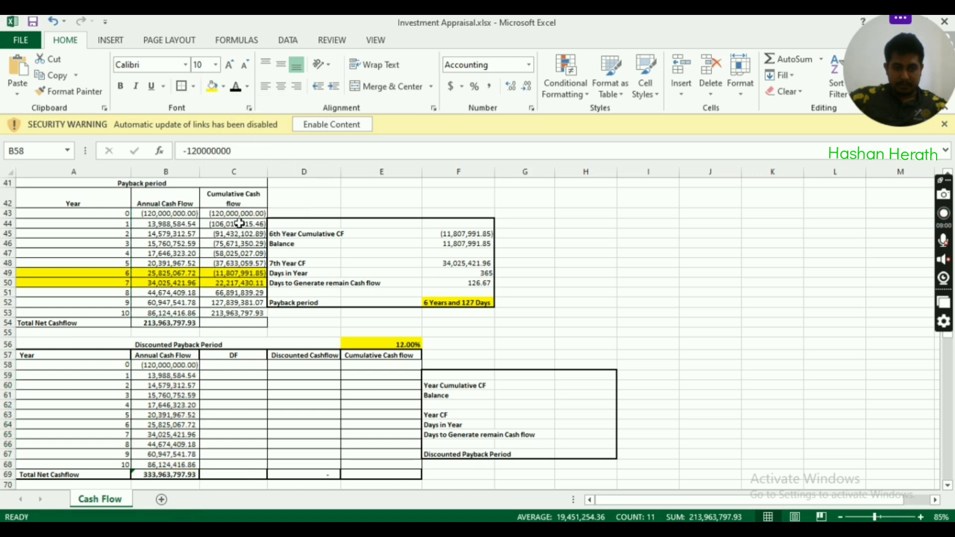
left_click(256, 396)
Change the B69 total to =SUM(B58:B68), giving 213,963,797.93
scroll(199, 390, "down", 2)
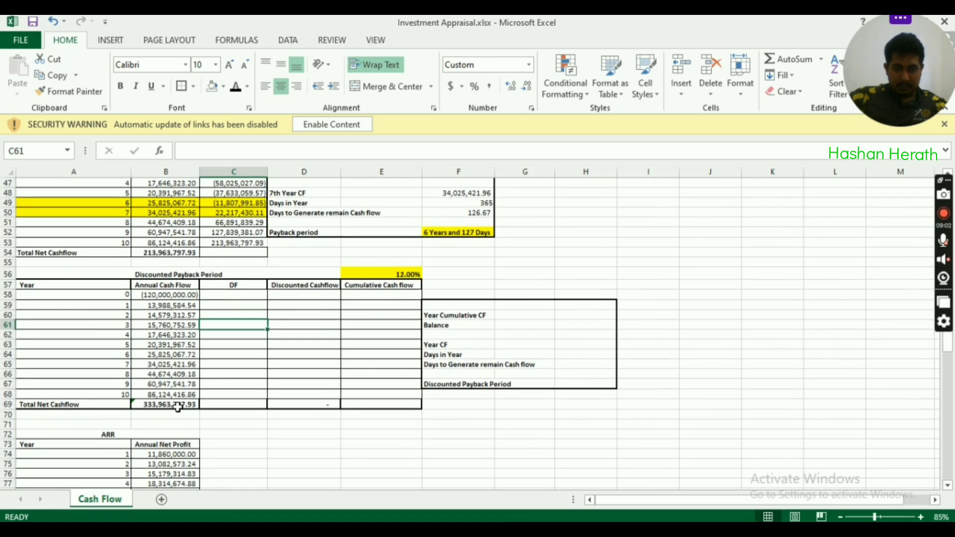
left_click(100, 435)
double_click(179, 403)
double_click(179, 403)
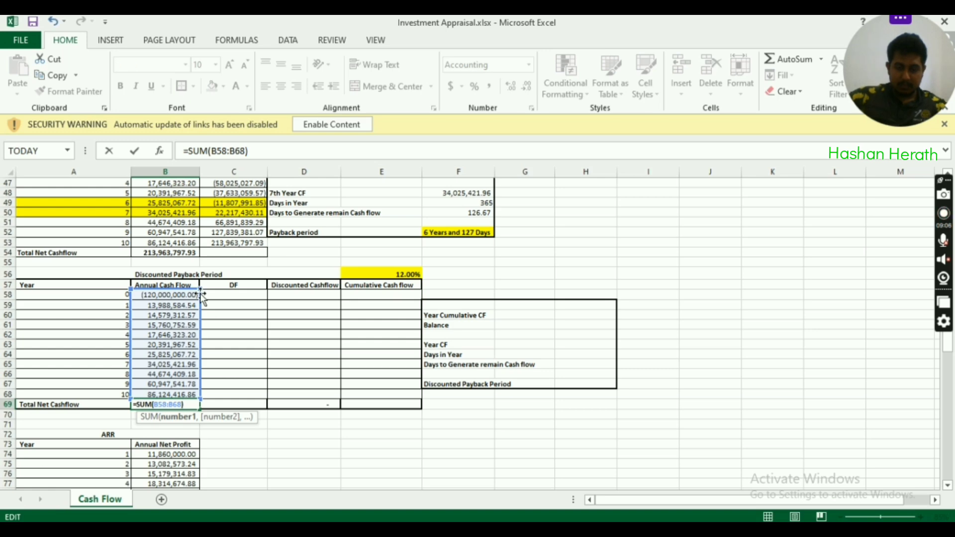
key("Return")
left_click_drag(164, 305, 157, 394)
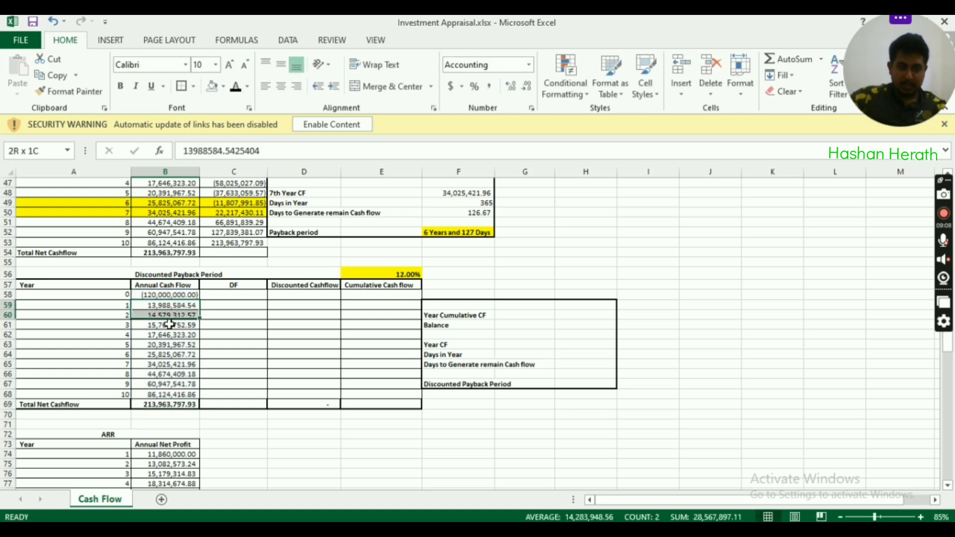
left_click(241, 294)
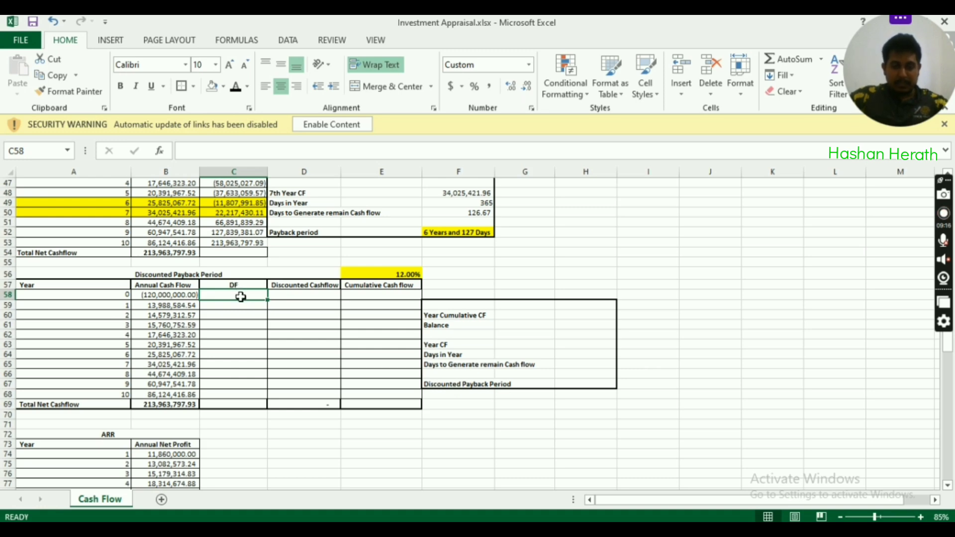
Enter the note PV=1/(1+r)^n in cell I54
left_click(624, 244)
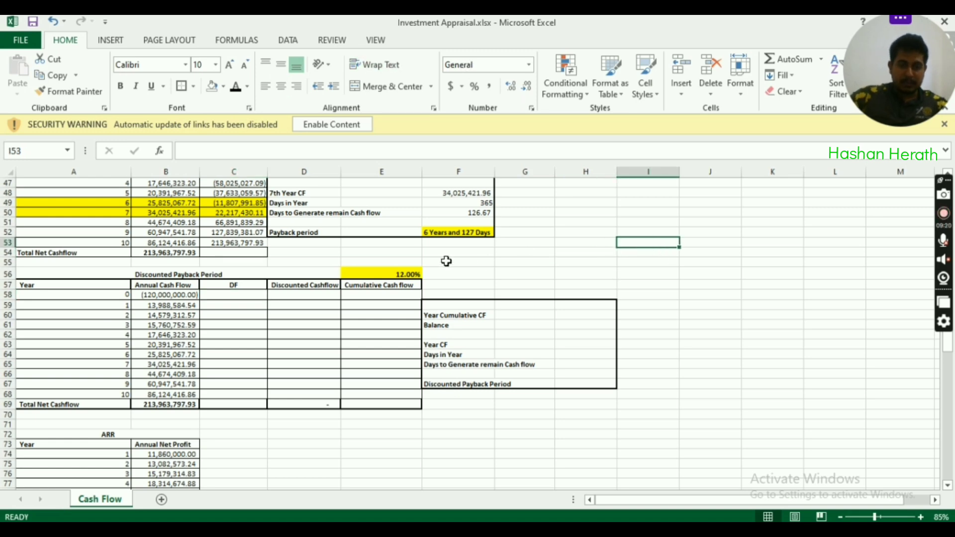
left_click(248, 294)
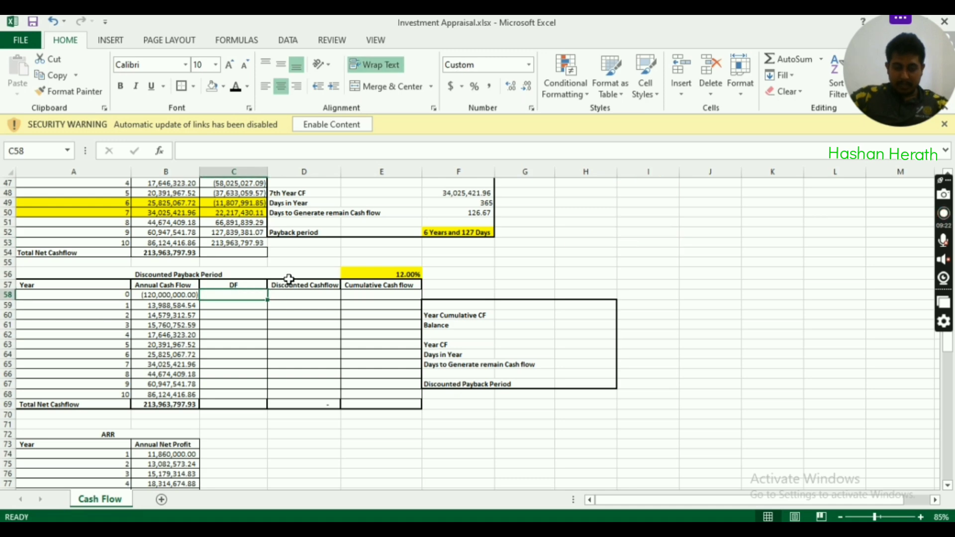
left_click(613, 251)
left_click(643, 254)
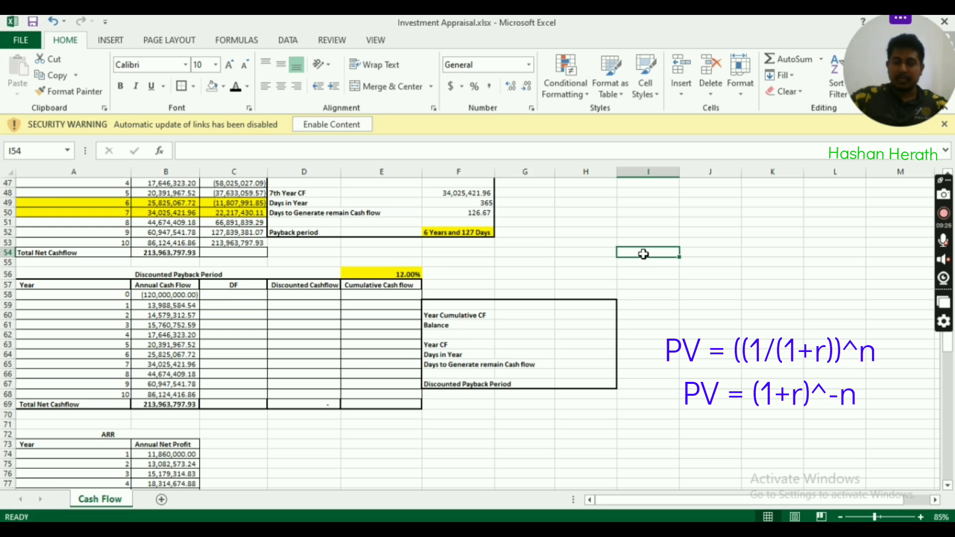
type("PV=")
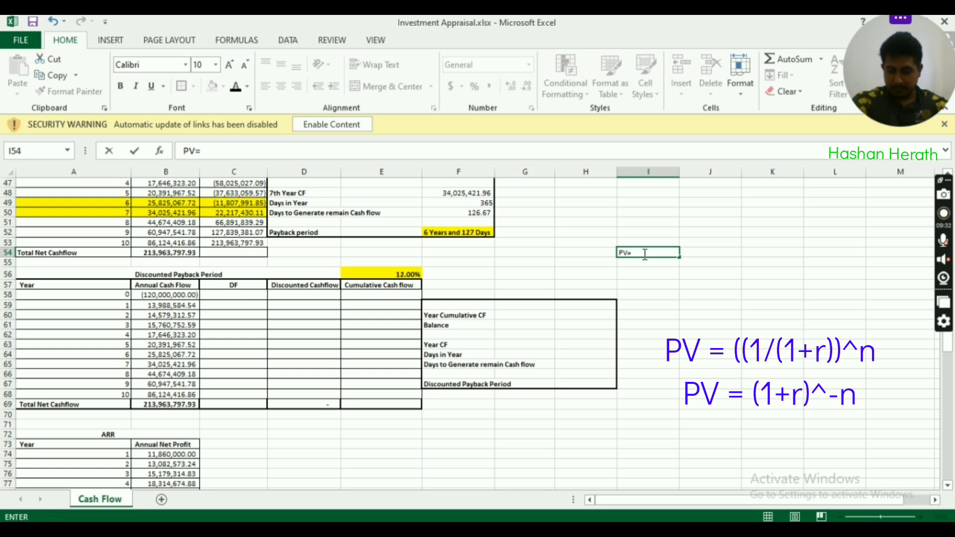
type("1/(1+r)^n")
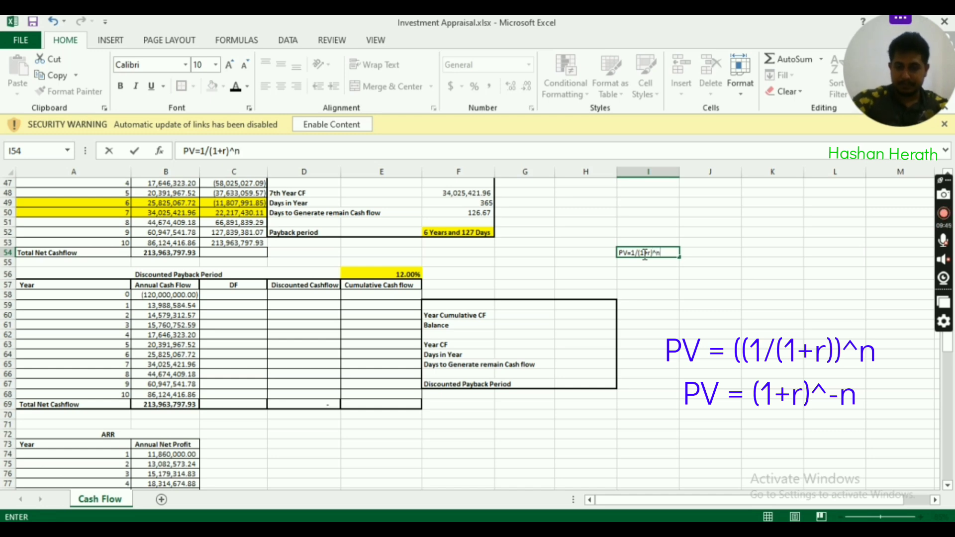
key("Return")
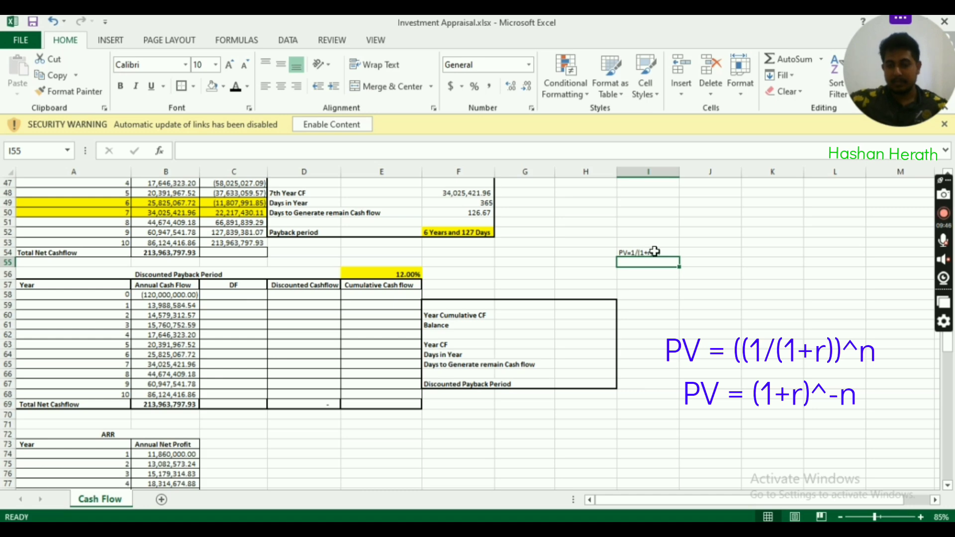
Enter the note PV=(1+r)^-n in cell I56 and check both notes
left_click(647, 255)
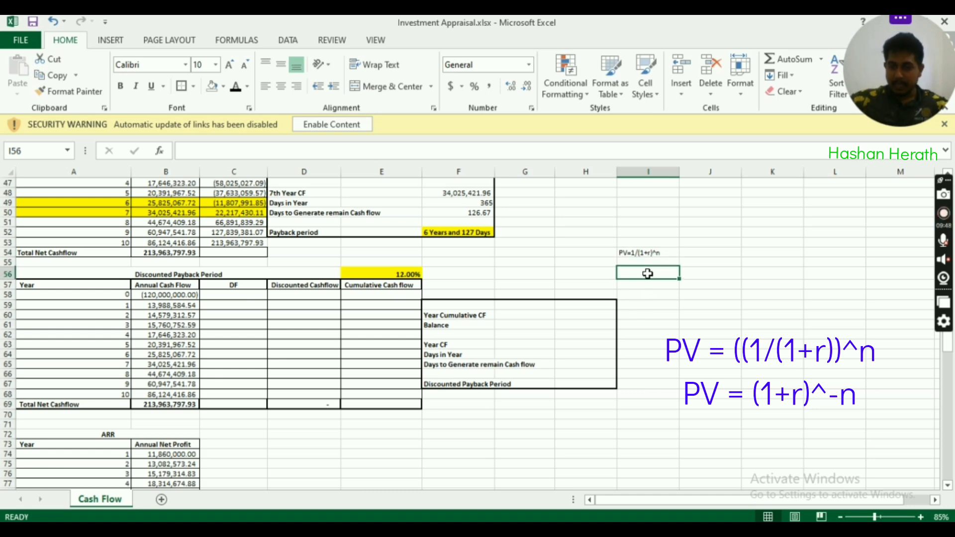
left_click(647, 274)
type("PV=(1+r)^")
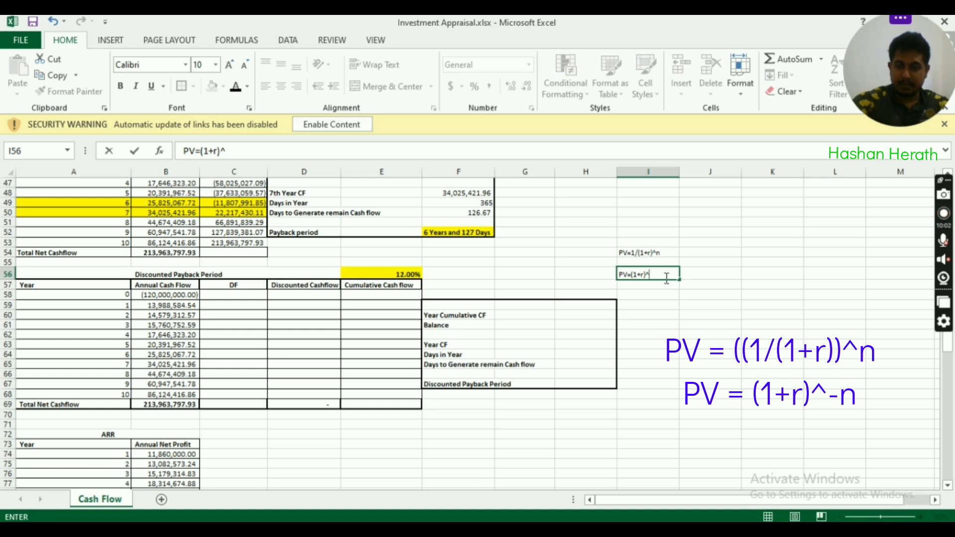
type("-n")
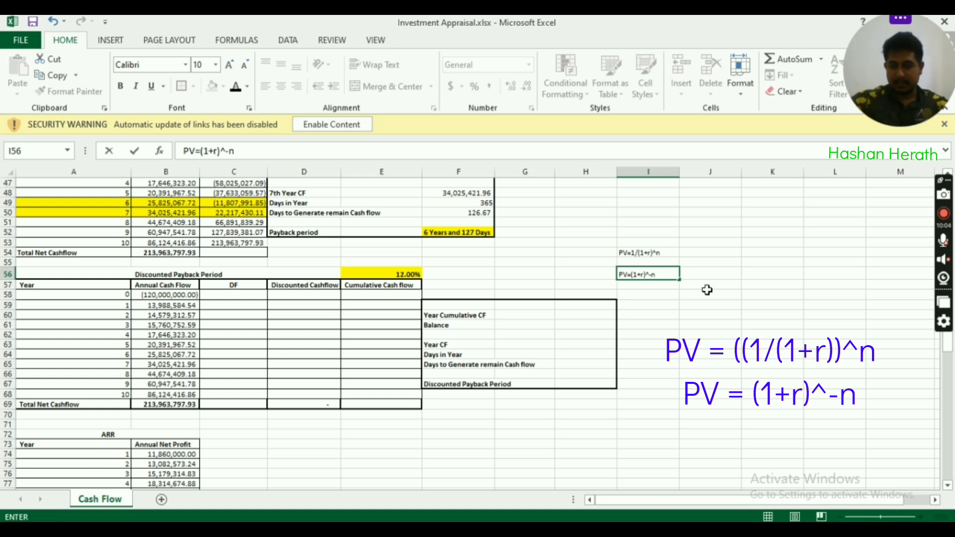
key("Return")
left_click(665, 273)
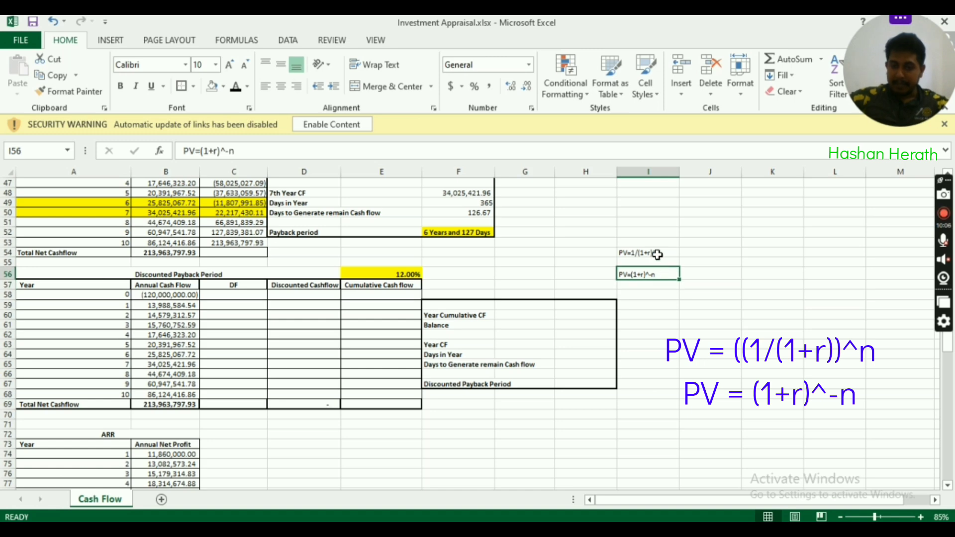
left_click(657, 254)
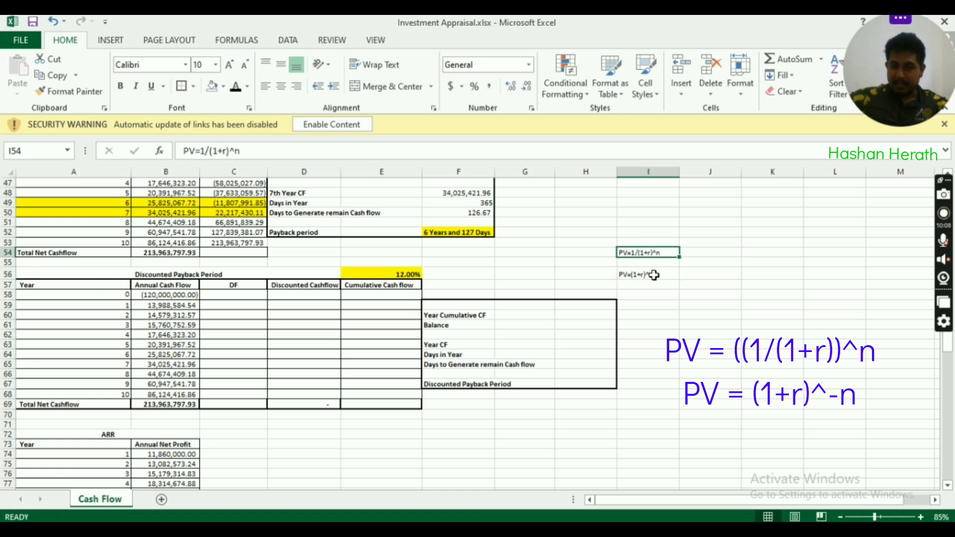
left_click(655, 276)
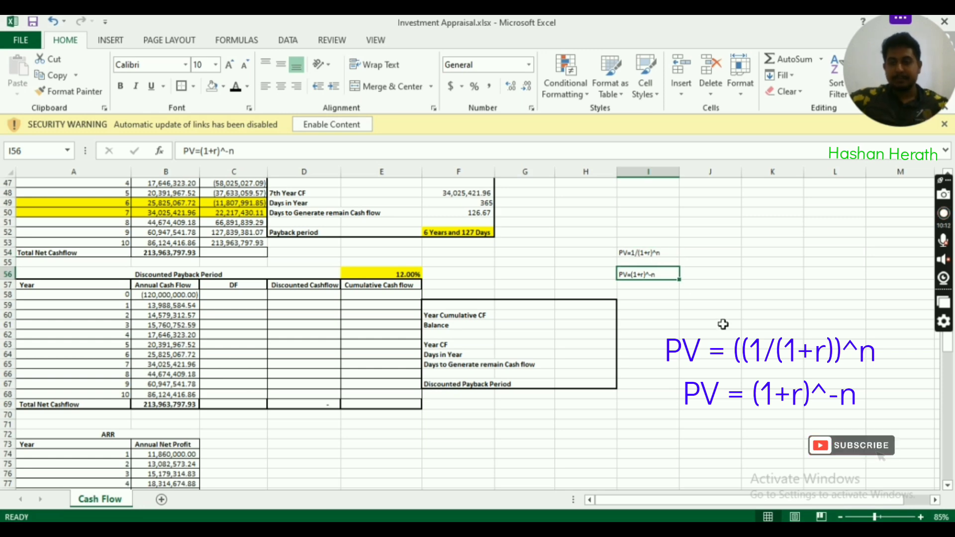
left_click(672, 305)
left_click(245, 293)
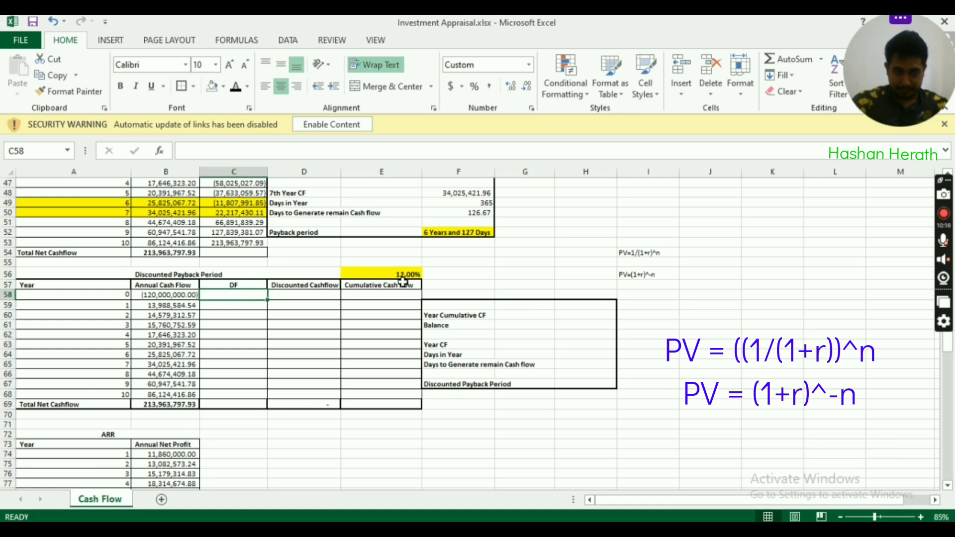
Enter =+(1+$E$56)^-A58 in C58 as the year 0 discount factor
type("+")
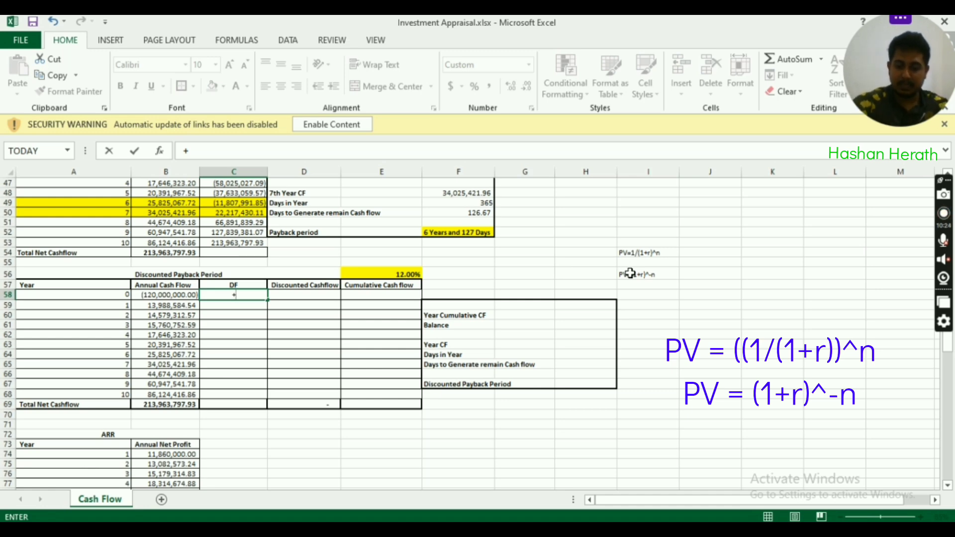
type("(1+")
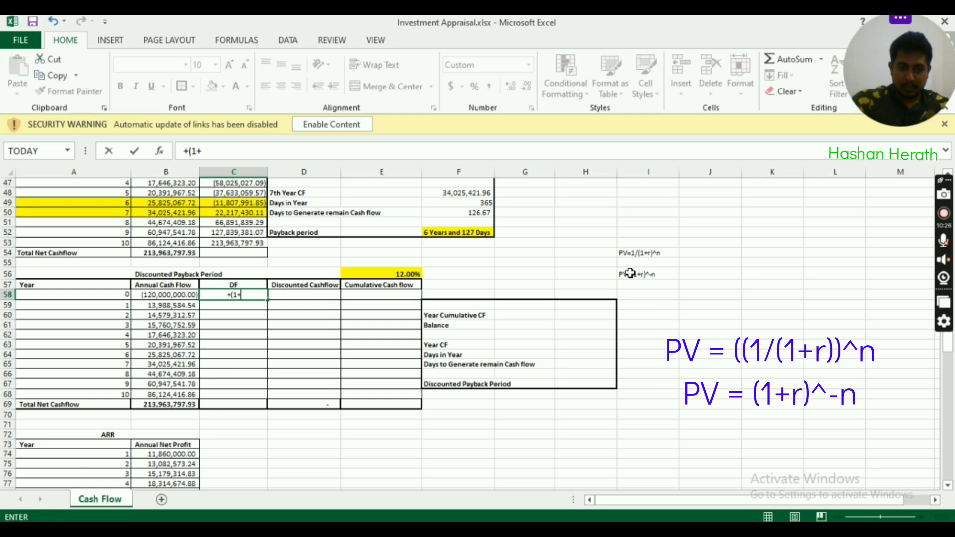
left_click(396, 274)
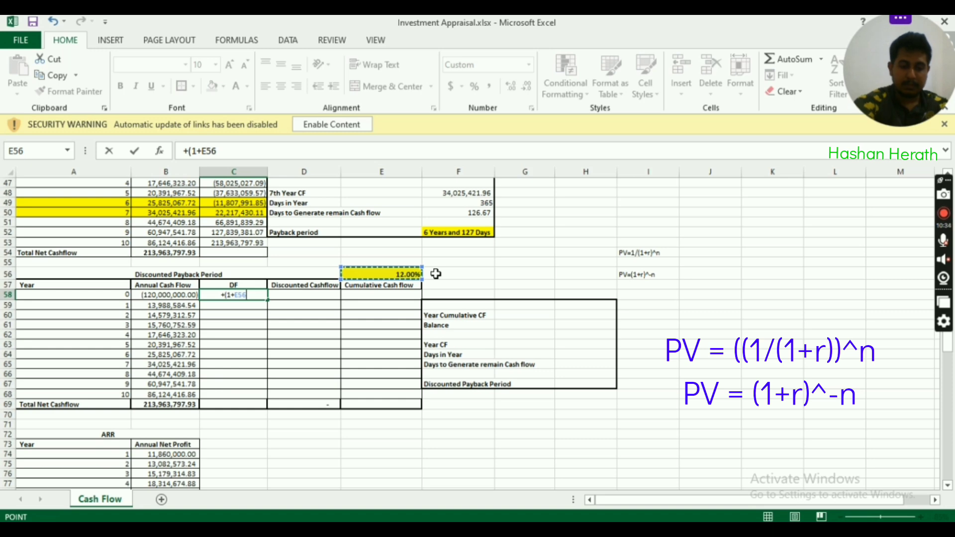
key("F4")
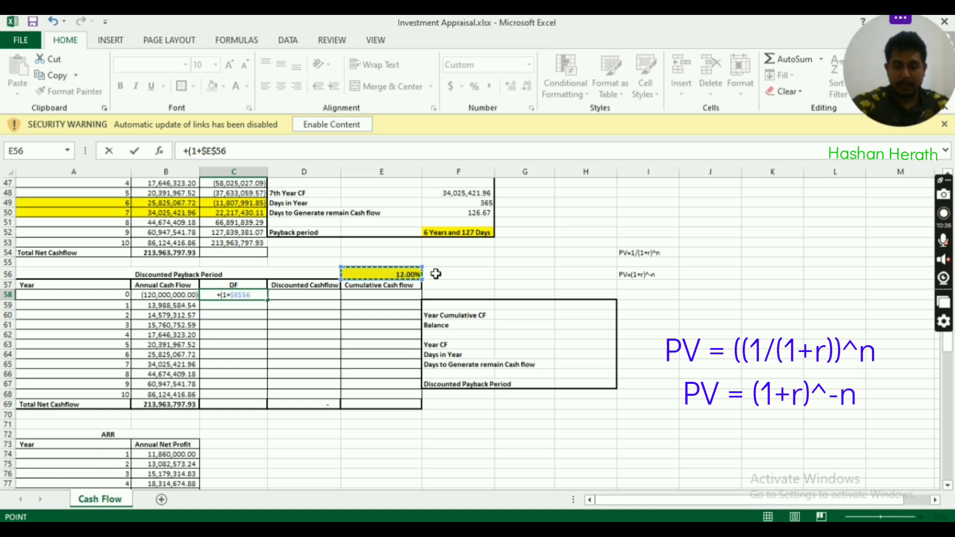
type(")^-")
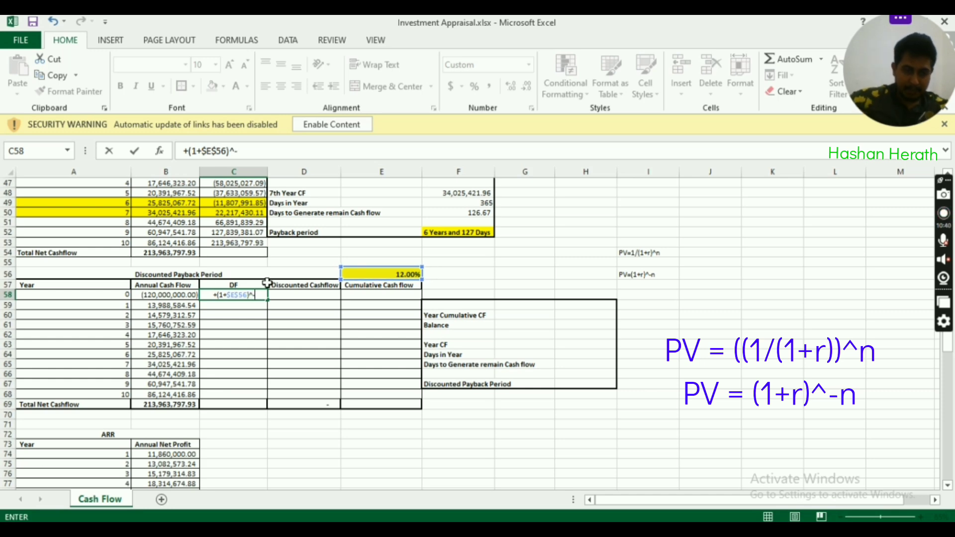
left_click(84, 296)
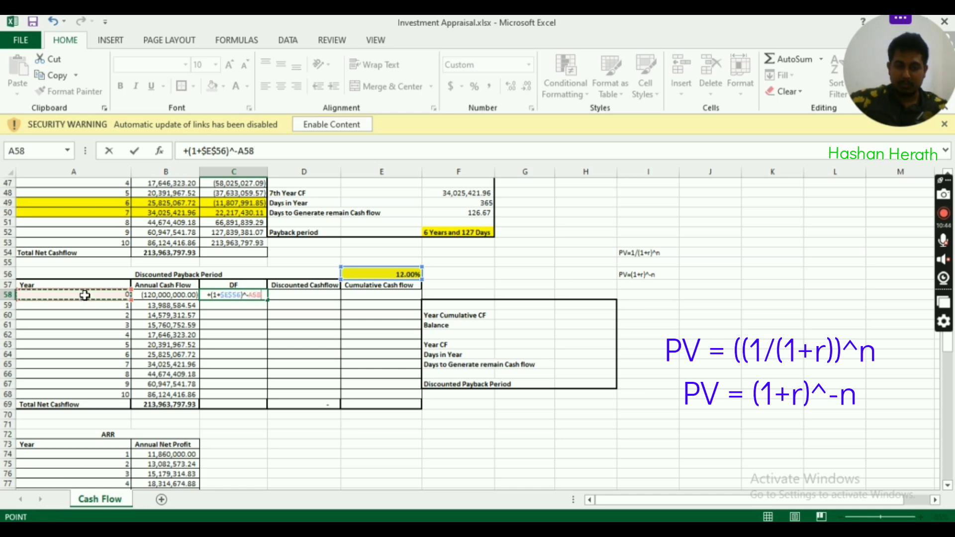
key("Return")
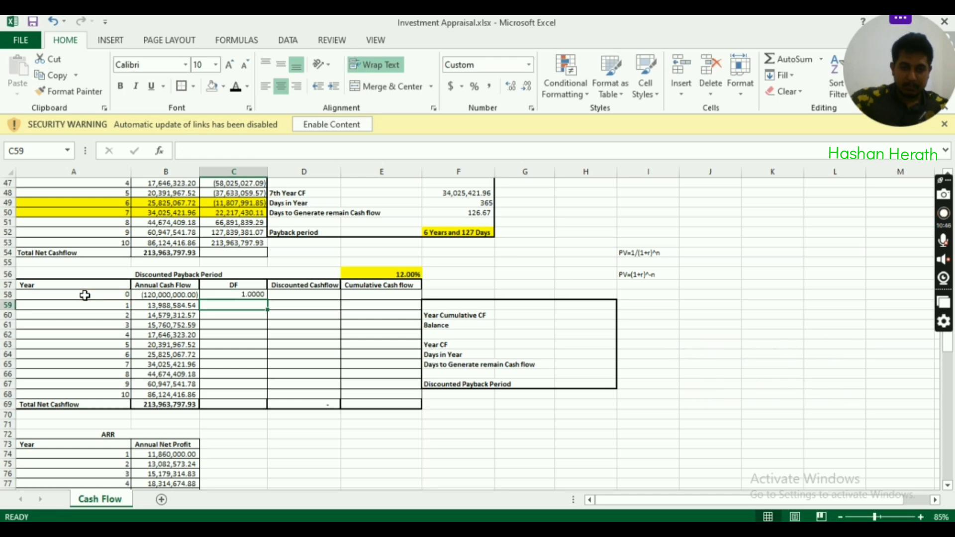
Fill the DF formula down to C68, giving factors from 1.0000 to 0.3220
left_click(230, 294)
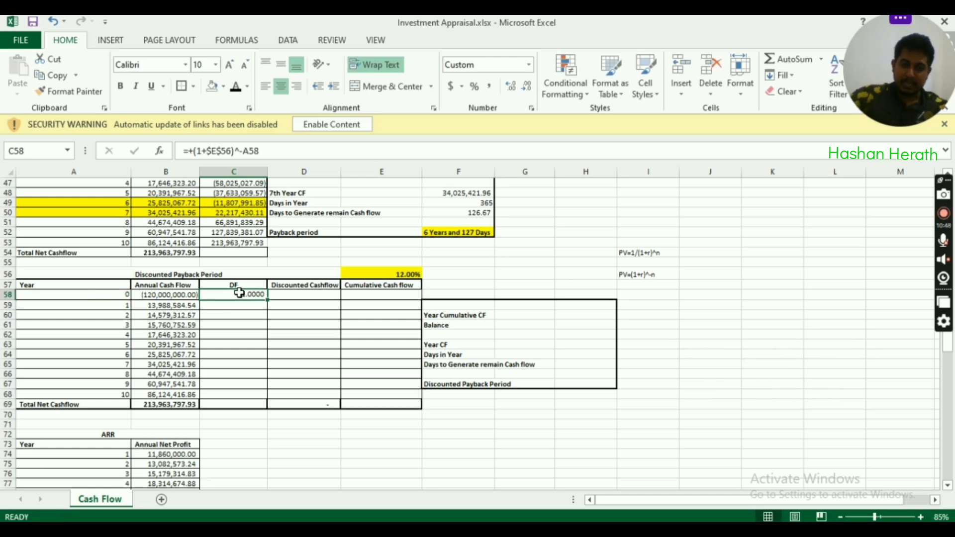
left_click(117, 296)
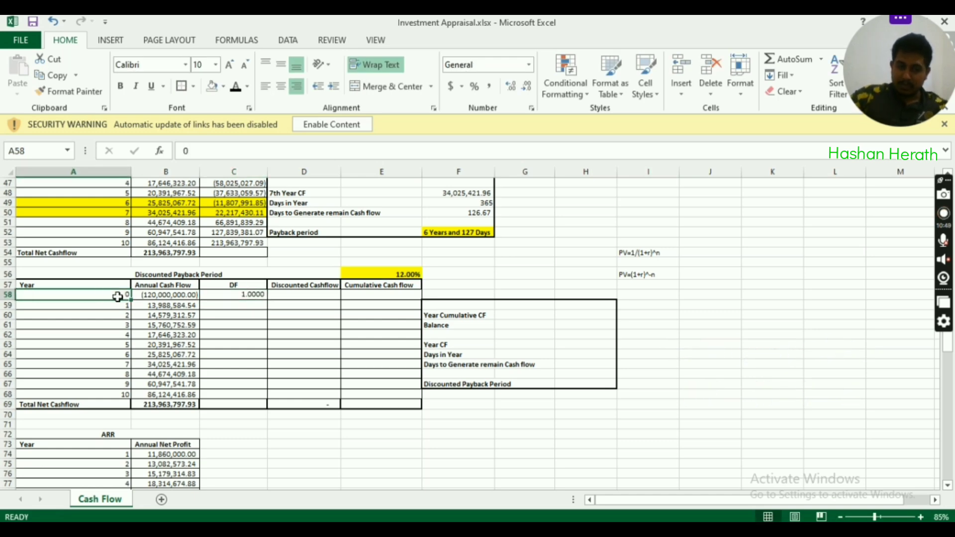
left_click(230, 295)
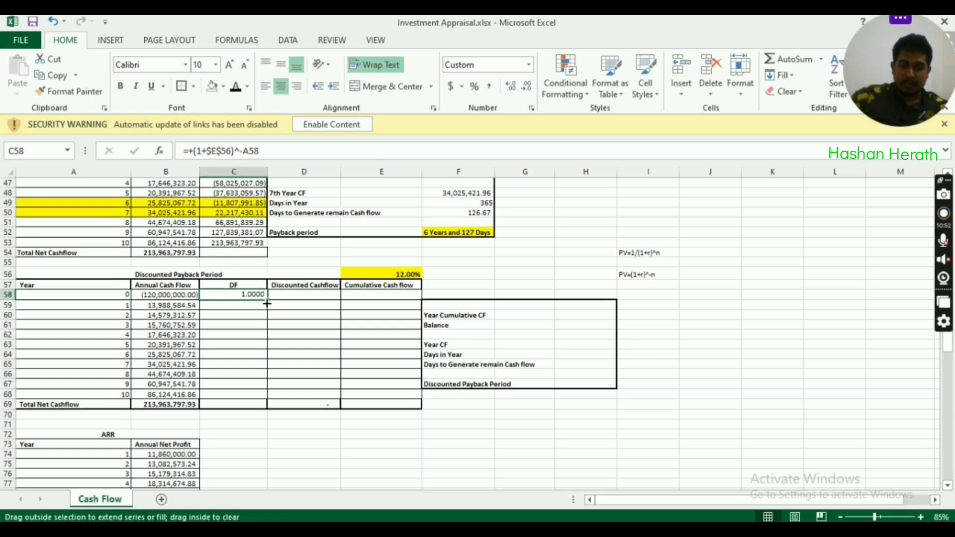
left_click_drag(267, 304, 268, 398)
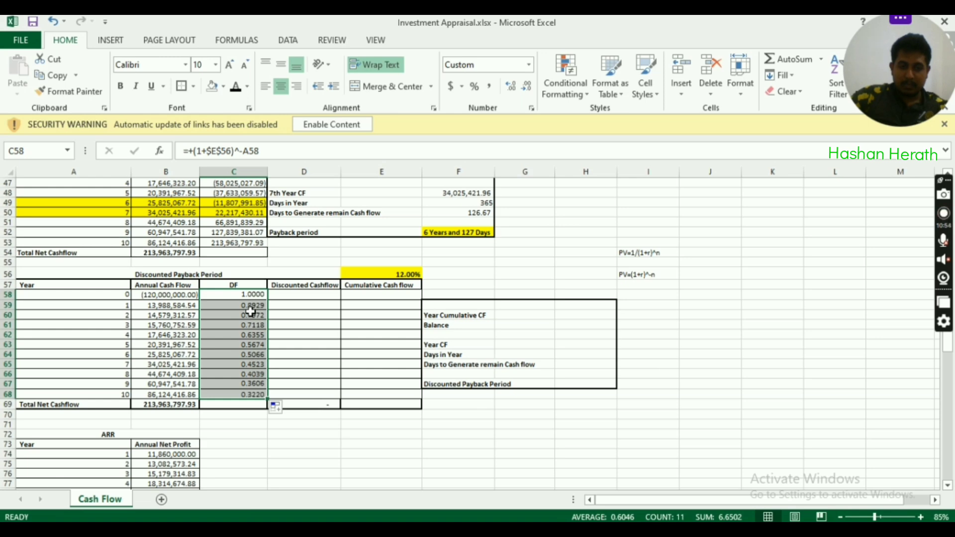
left_click(250, 315)
left_click(249, 335)
left_click(250, 374)
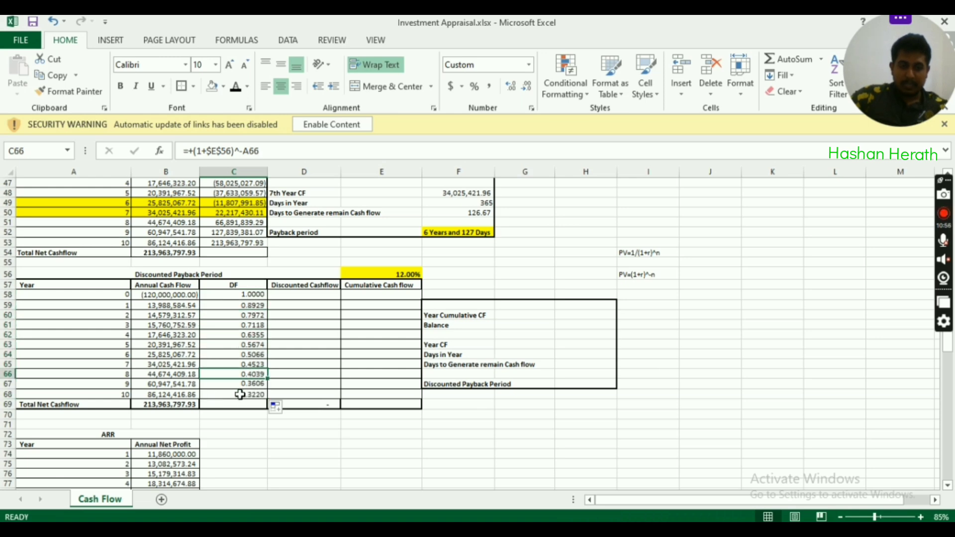
left_click(239, 395)
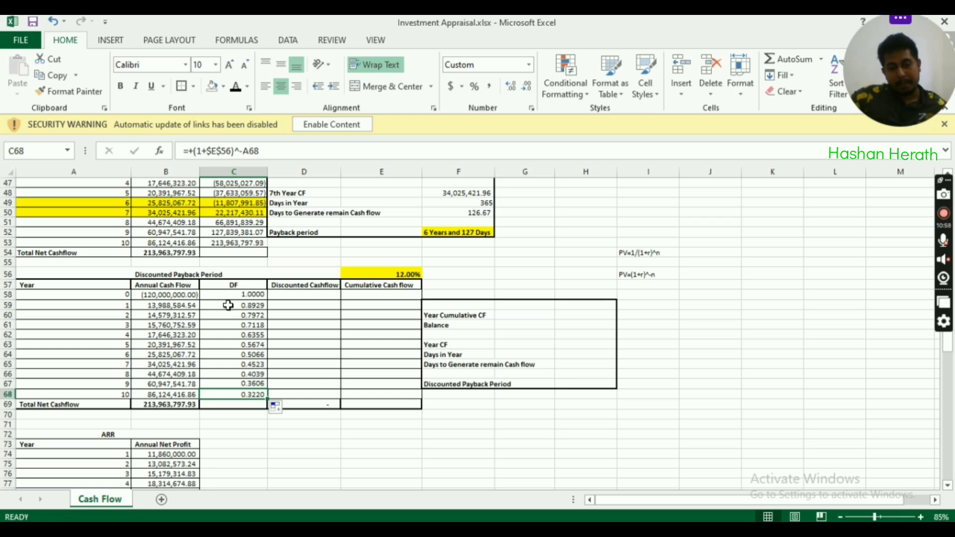
Enter =+B58*C58 in D58 for the year 0 discounted cash flow
left_click(305, 295)
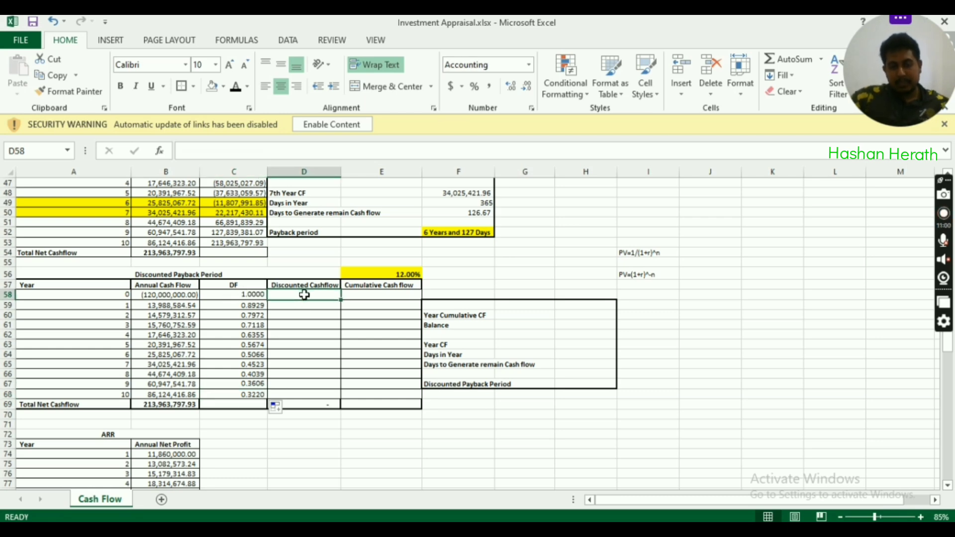
left_click_drag(169, 298, 169, 391)
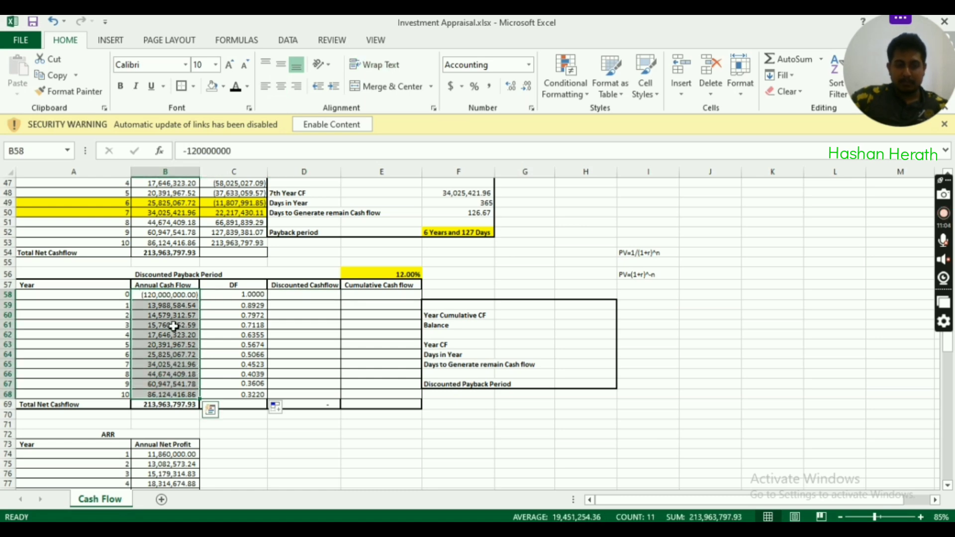
left_click(305, 296)
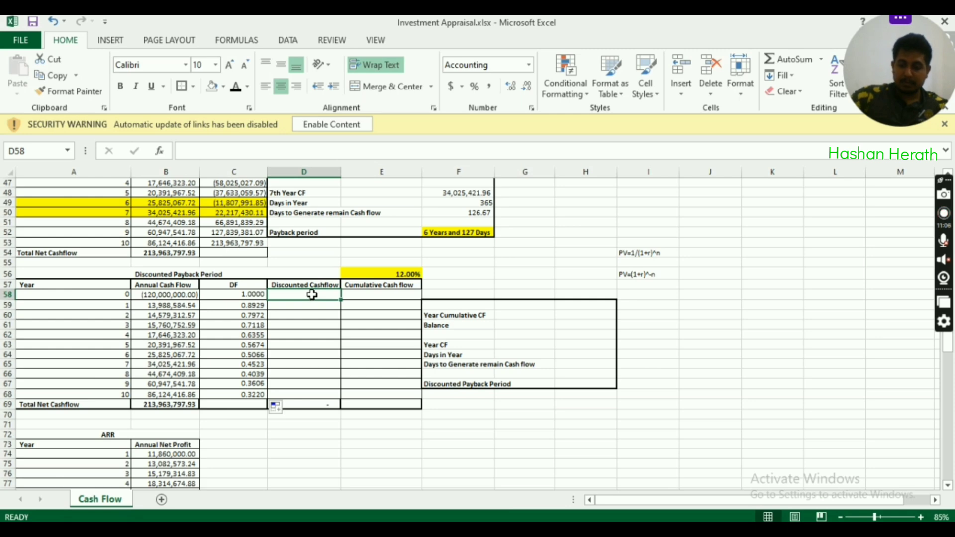
type("+")
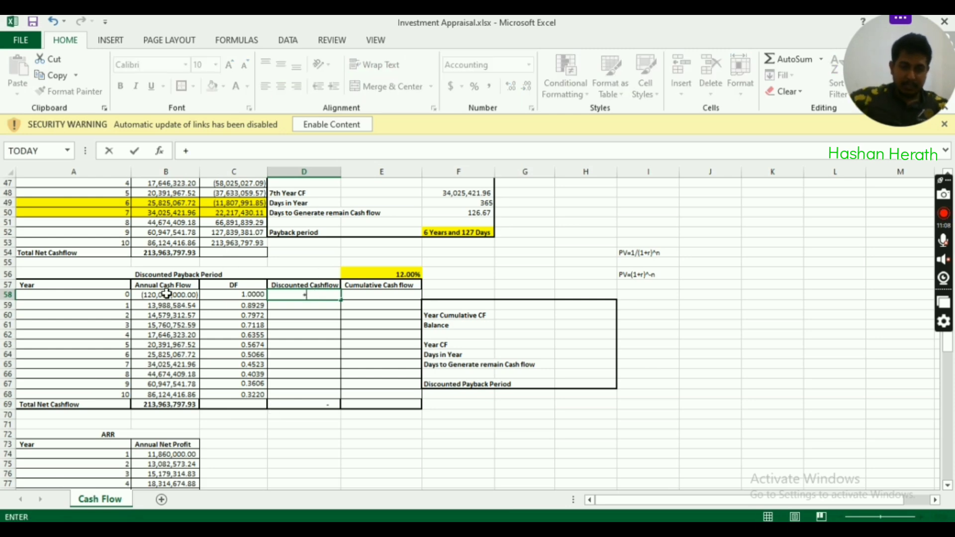
left_click(166, 294)
type("*")
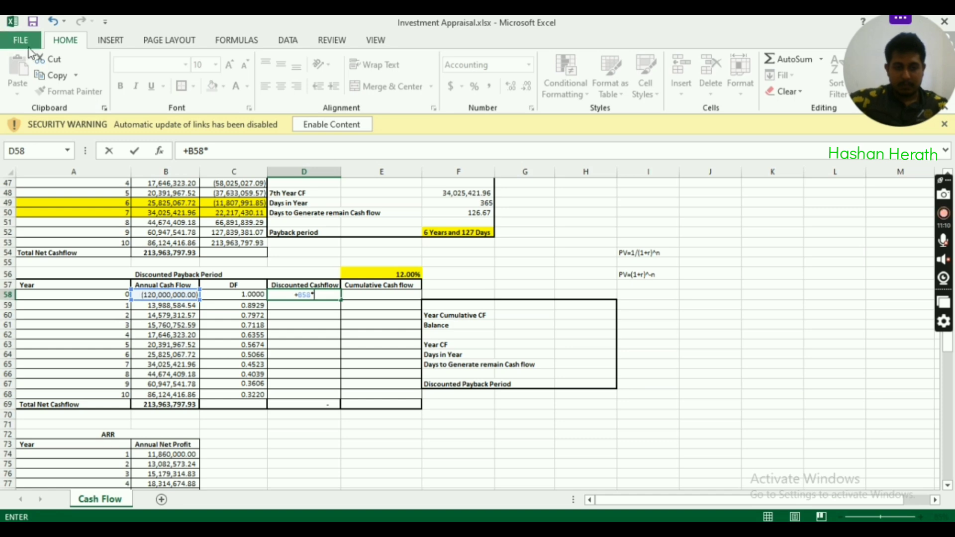
left_click(235, 296)
key("Return")
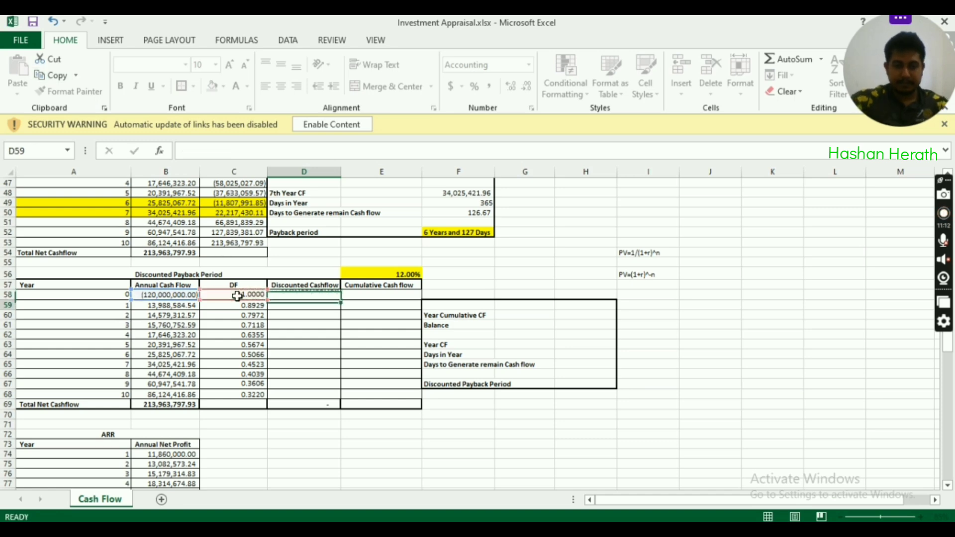
Fill the discounted cash flow formula down to D68, totalling 154,342,498.49
left_click(314, 295)
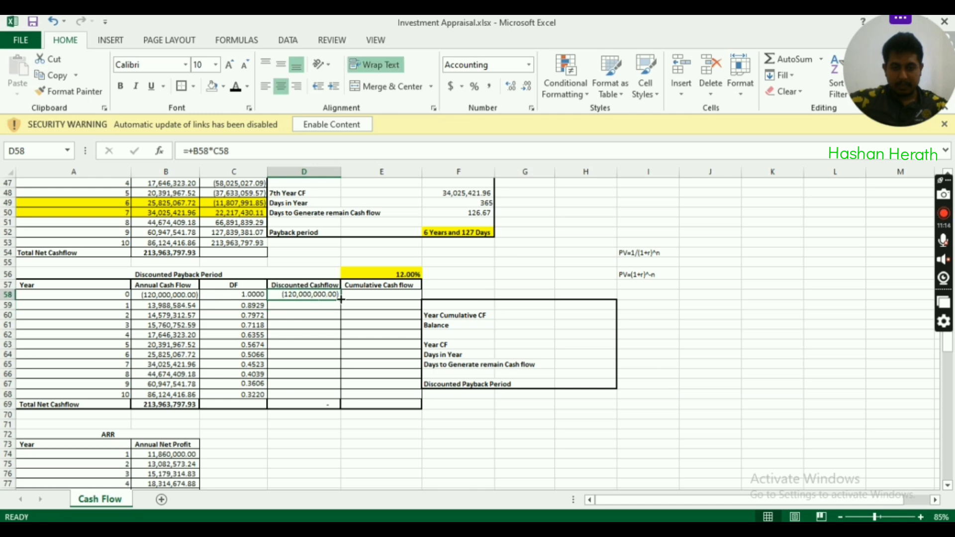
left_click_drag(342, 300, 344, 395)
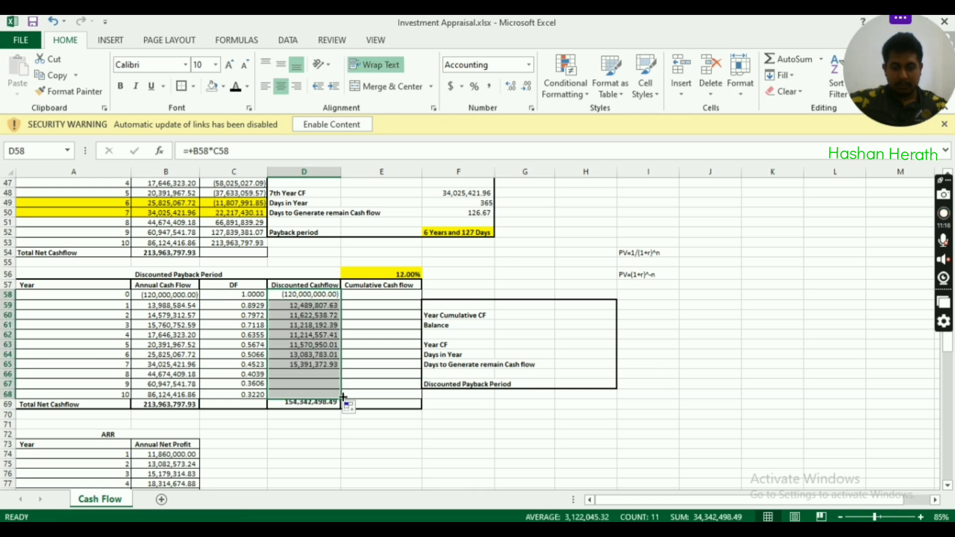
left_click(299, 386)
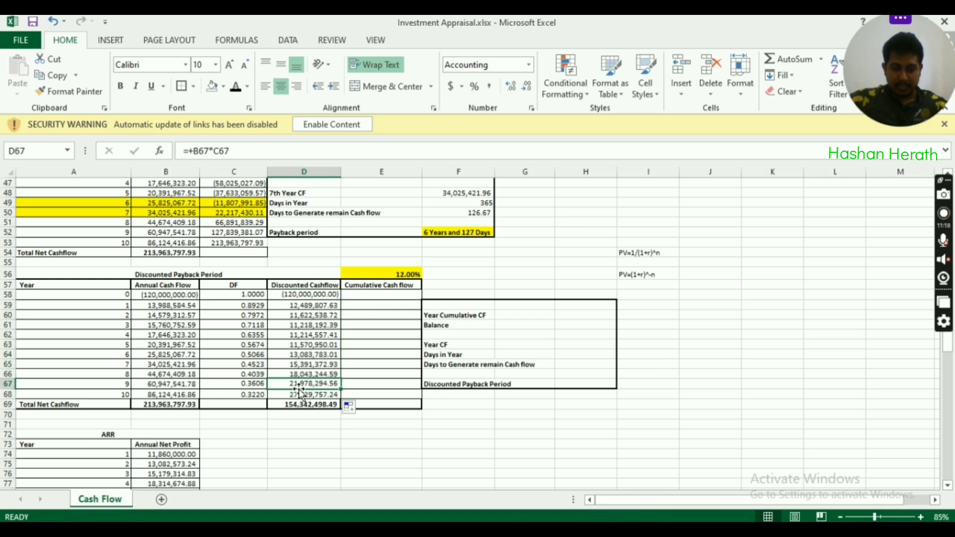
left_click(371, 297)
Enter =+D58 in E58 and =+E58+D59 in E59 as cumulative cash flows
scroll(438, 321, "up", 1)
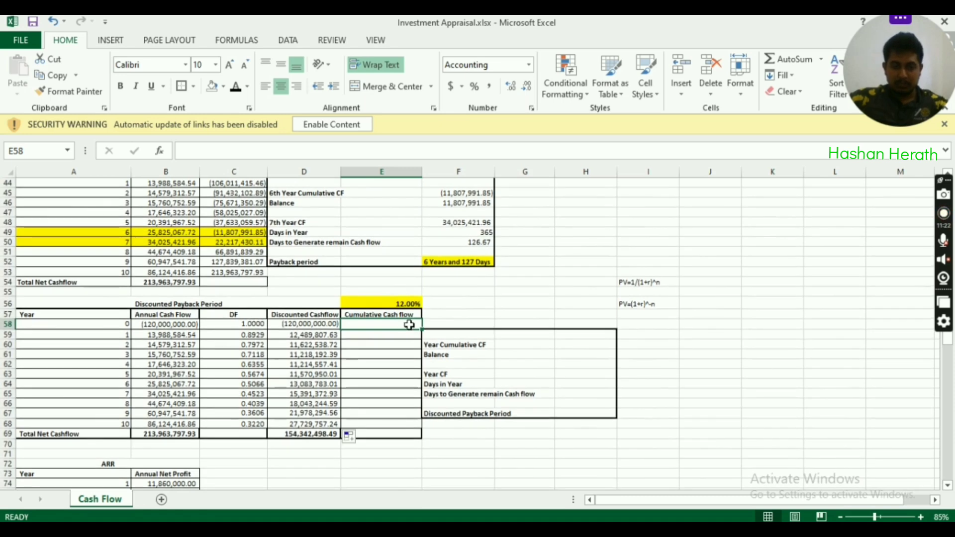
type("+")
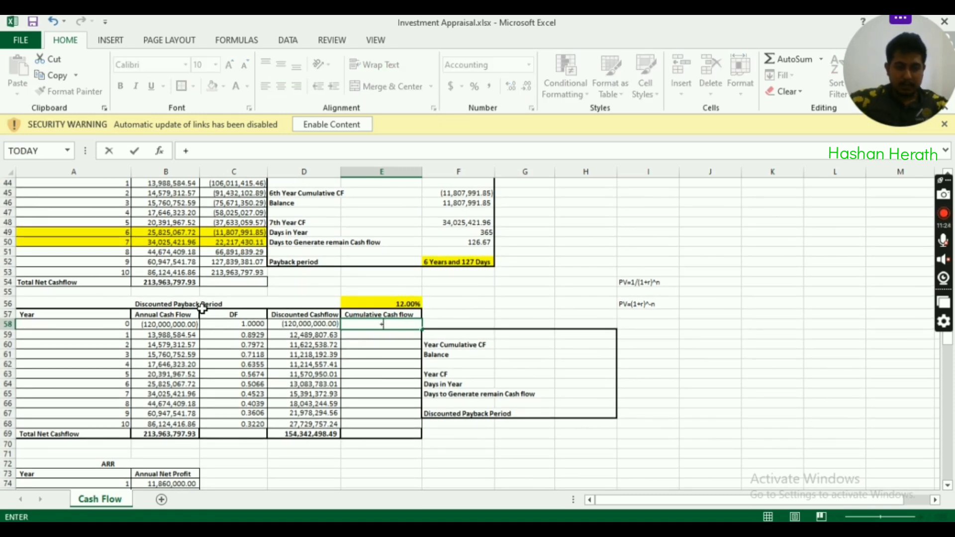
left_click(307, 327)
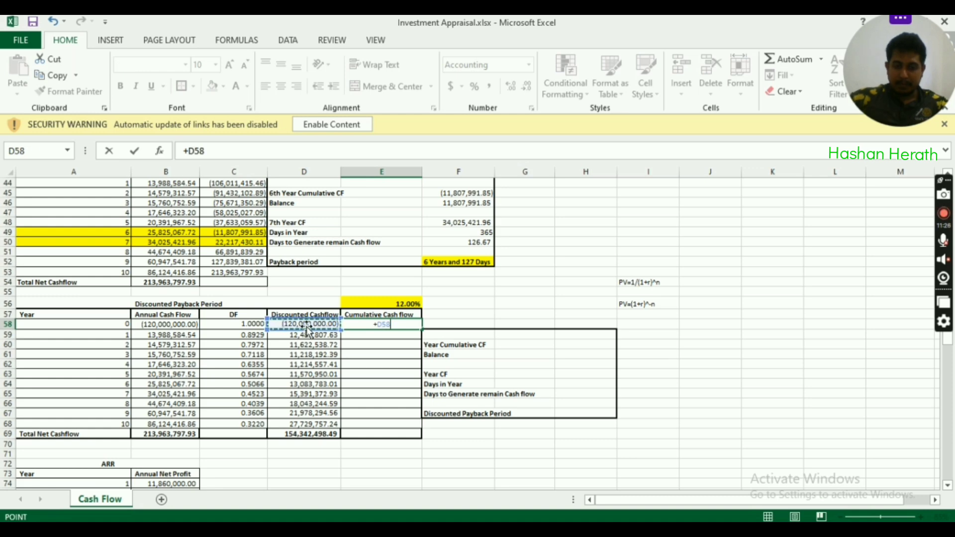
key("Return")
type("+")
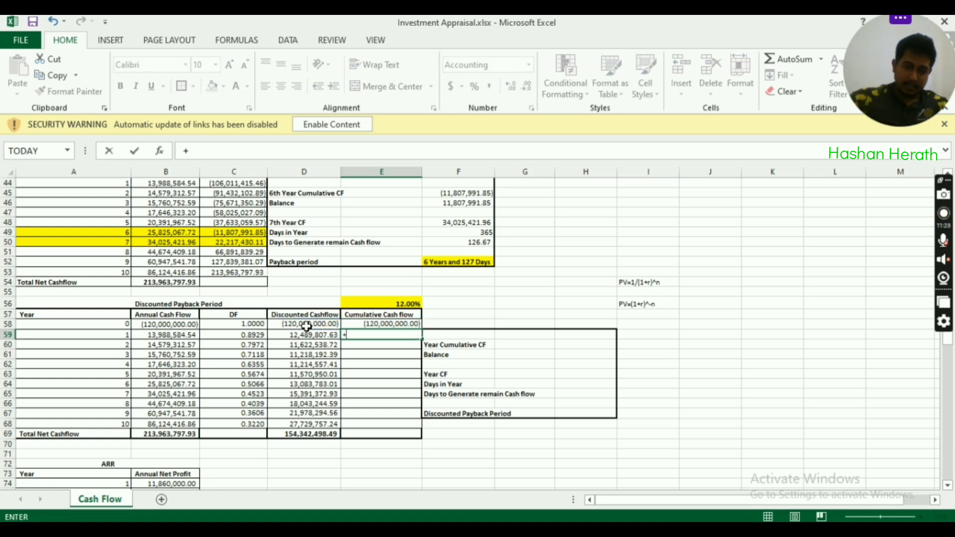
left_click(374, 324)
type("+")
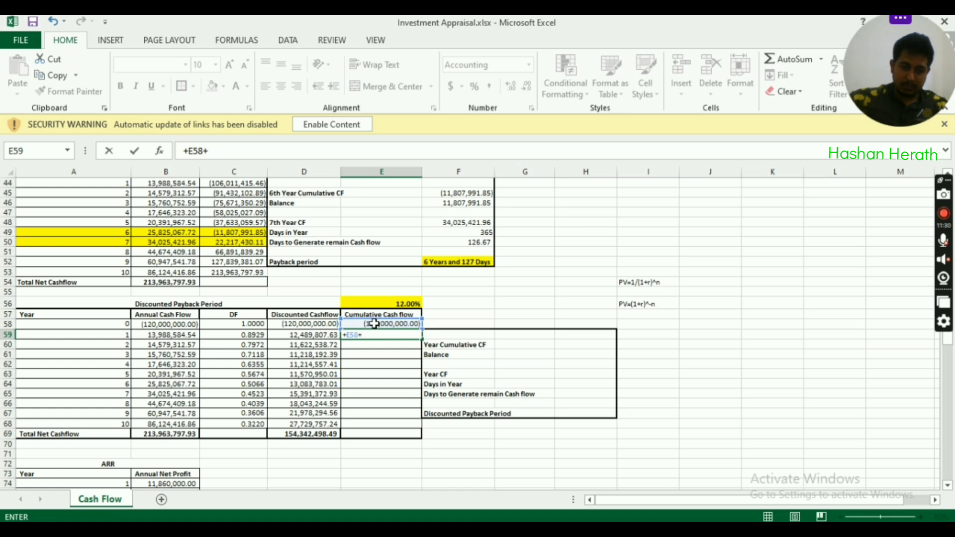
left_click(316, 336)
key("Return")
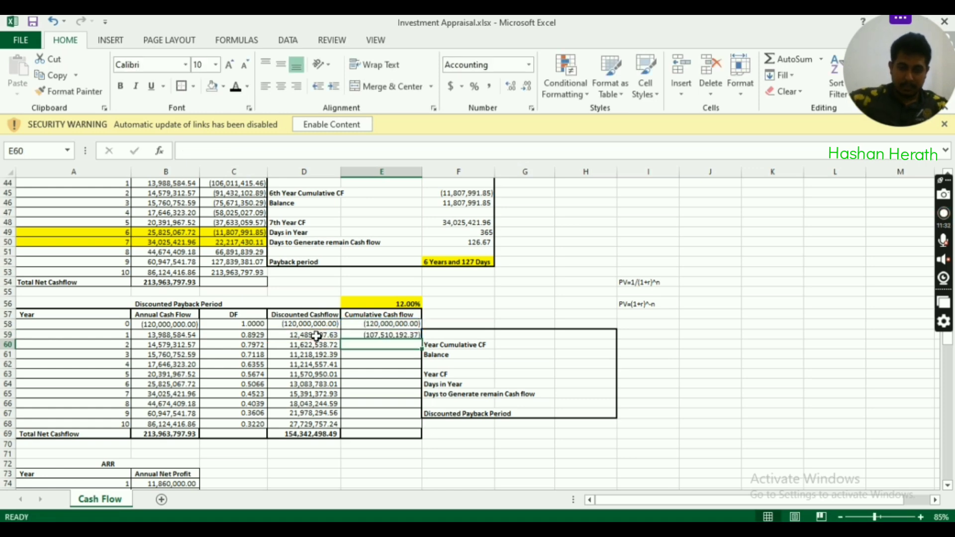
Fill the cumulative formula down to E68, ending at 34,342,498.49, and inspect years 8–9
left_click(396, 337)
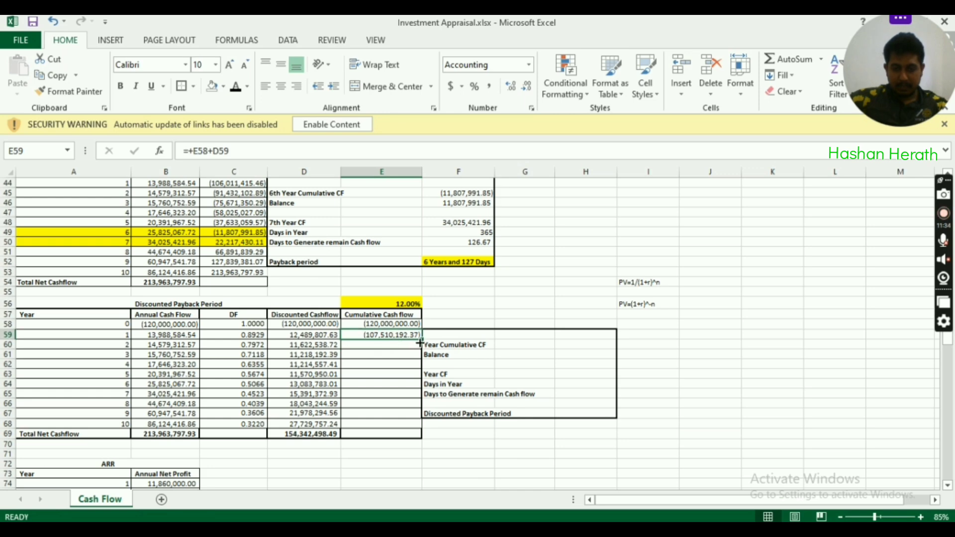
left_click_drag(422, 339, 412, 424)
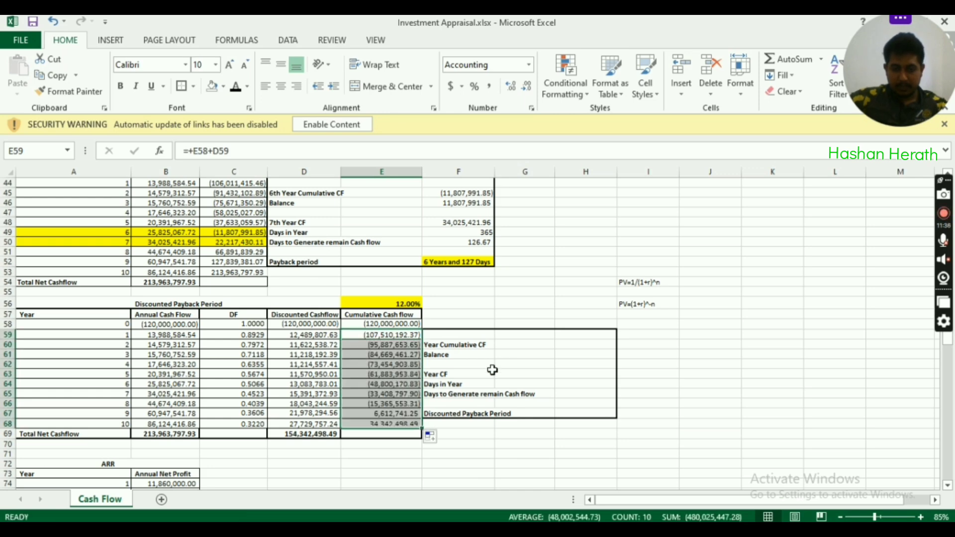
scroll(524, 359, "down", 1)
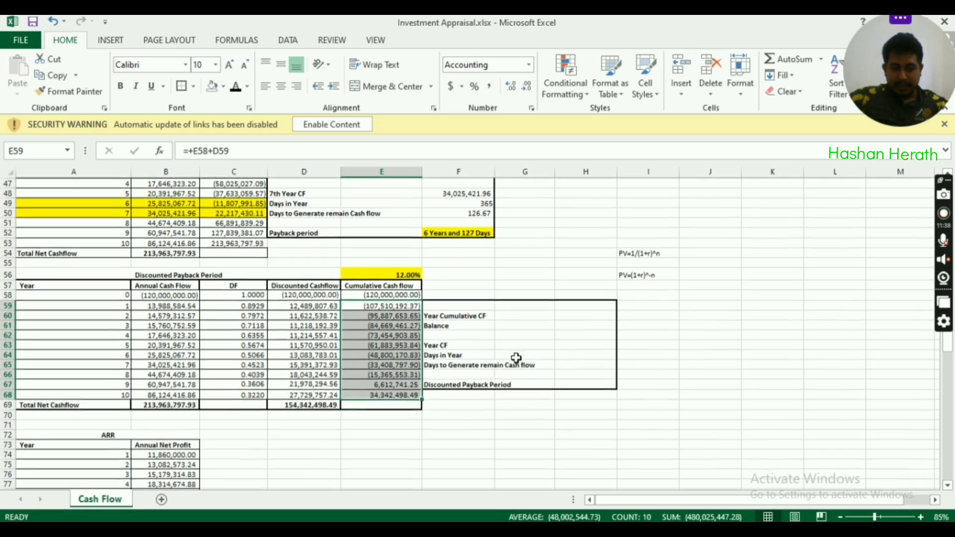
left_click_drag(392, 377, 389, 383)
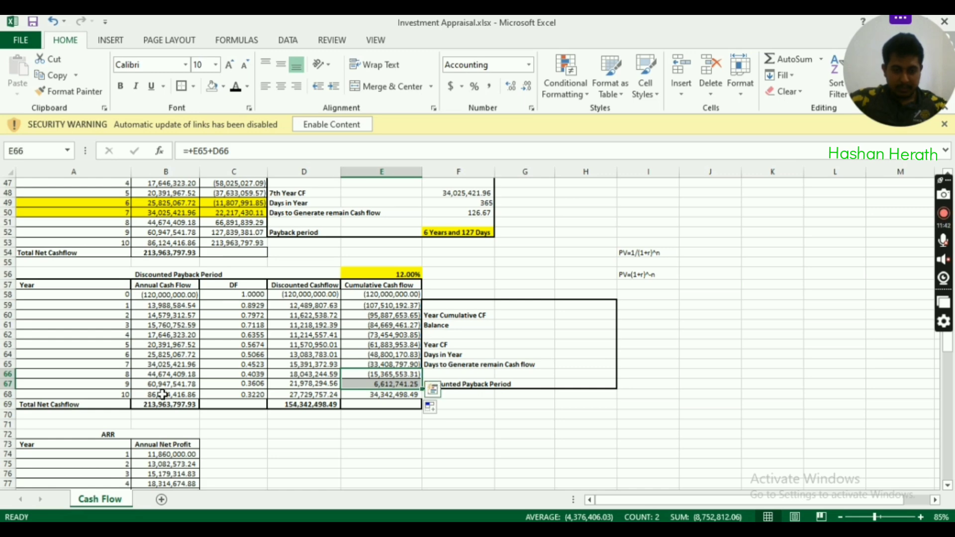
left_click_drag(65, 376, 368, 386)
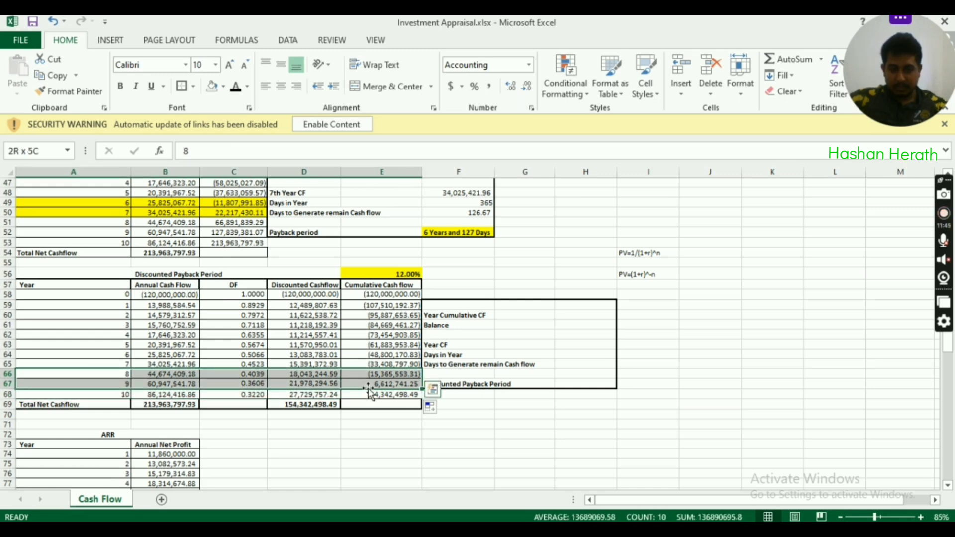
left_click(224, 89)
left_click(236, 195)
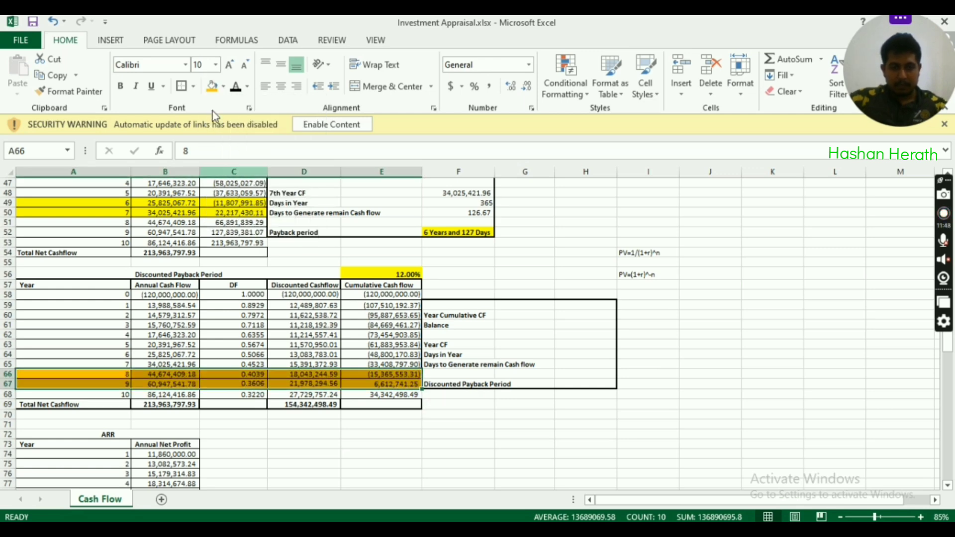
left_click(224, 87)
left_click(245, 195)
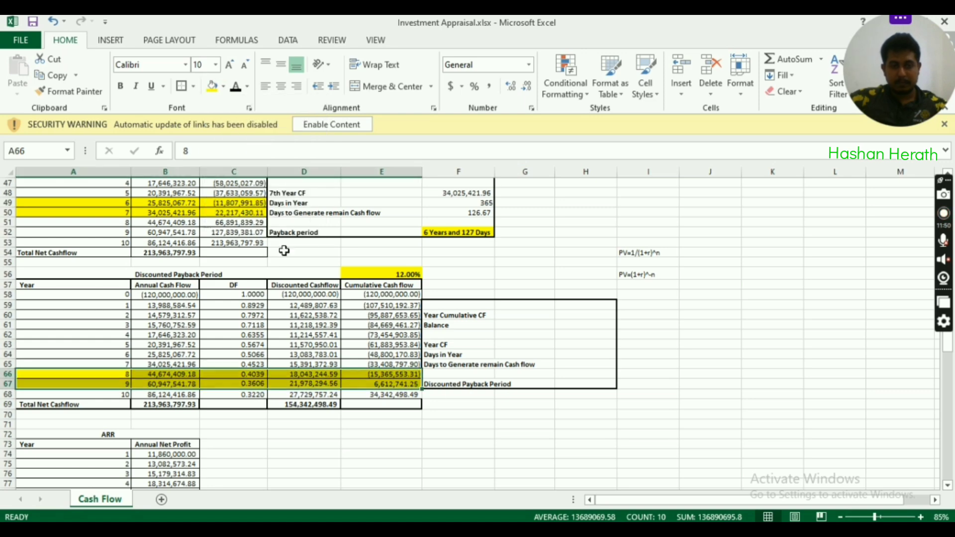
left_click(485, 344)
scroll(518, 326, "down", 3)
left_click(404, 287)
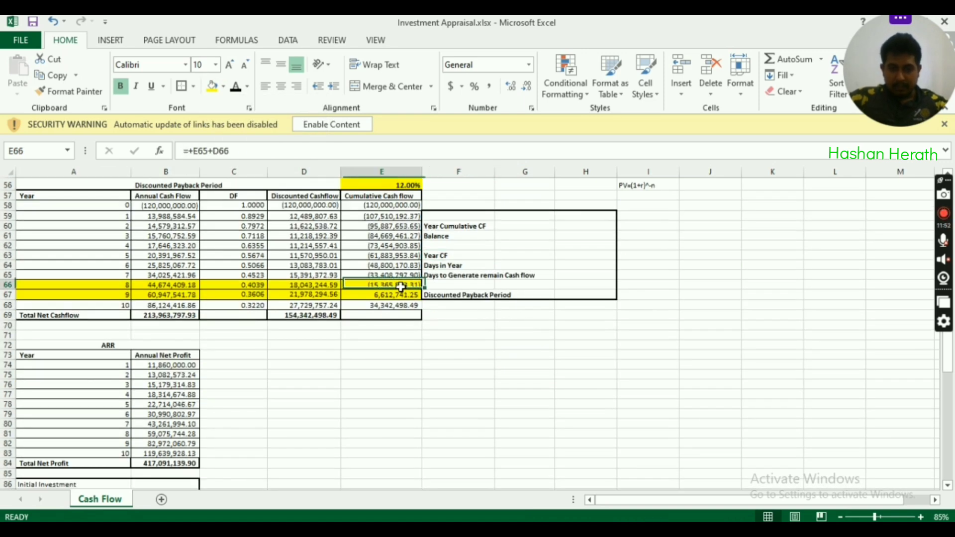
left_click(389, 295)
left_click_drag(388, 286, 388, 292)
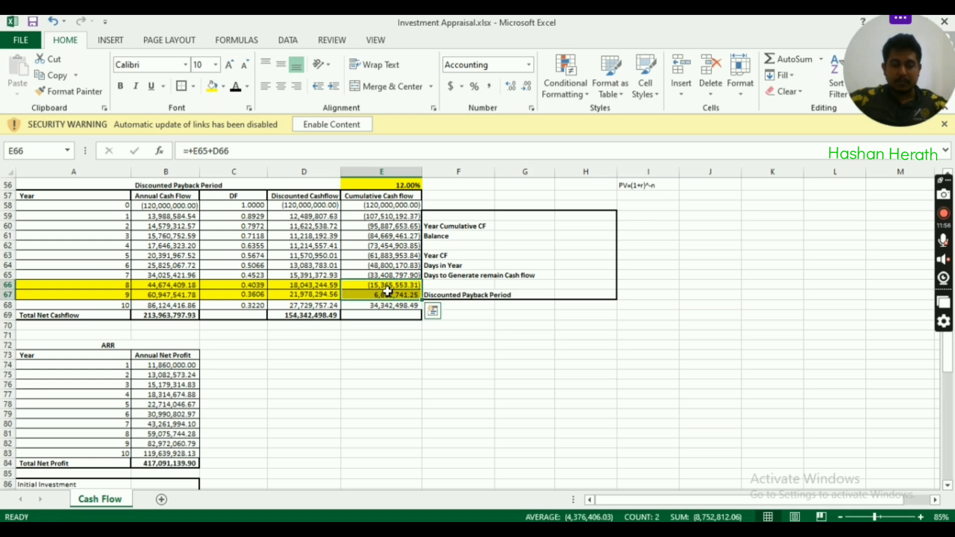
left_click(317, 286)
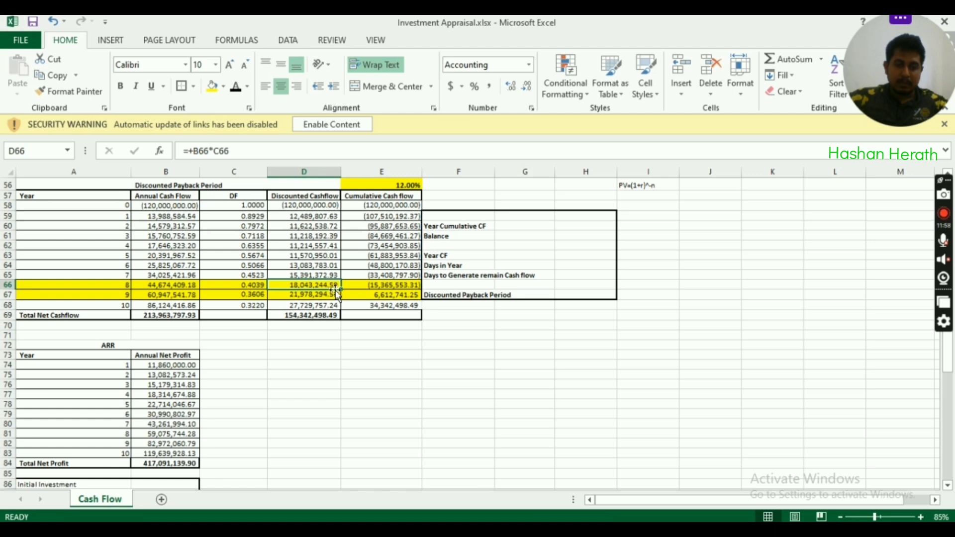
left_click(382, 287)
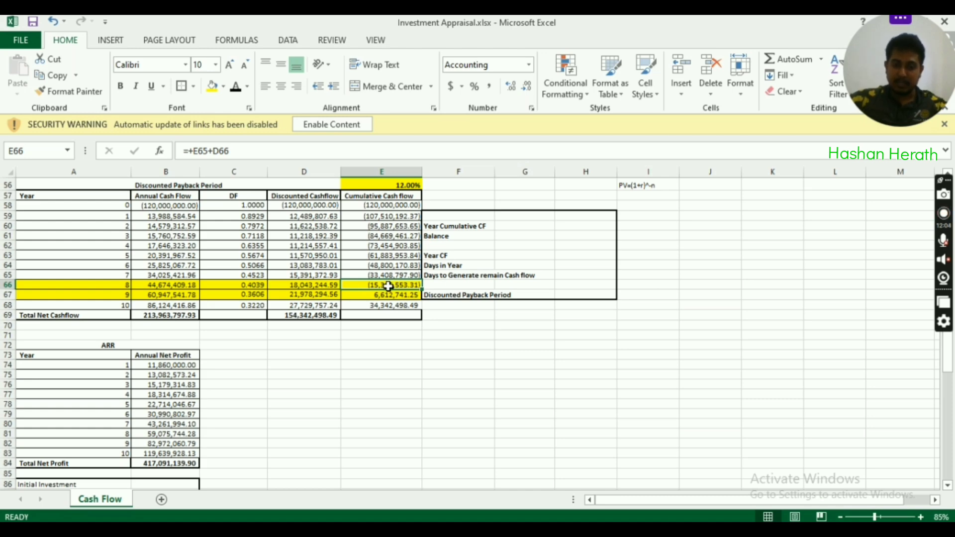
left_click(382, 296)
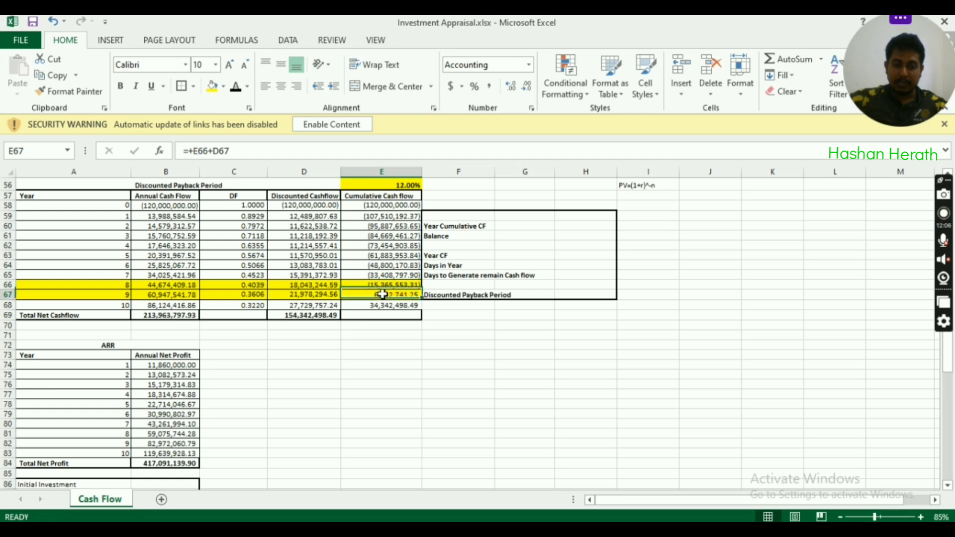
left_click(304, 294)
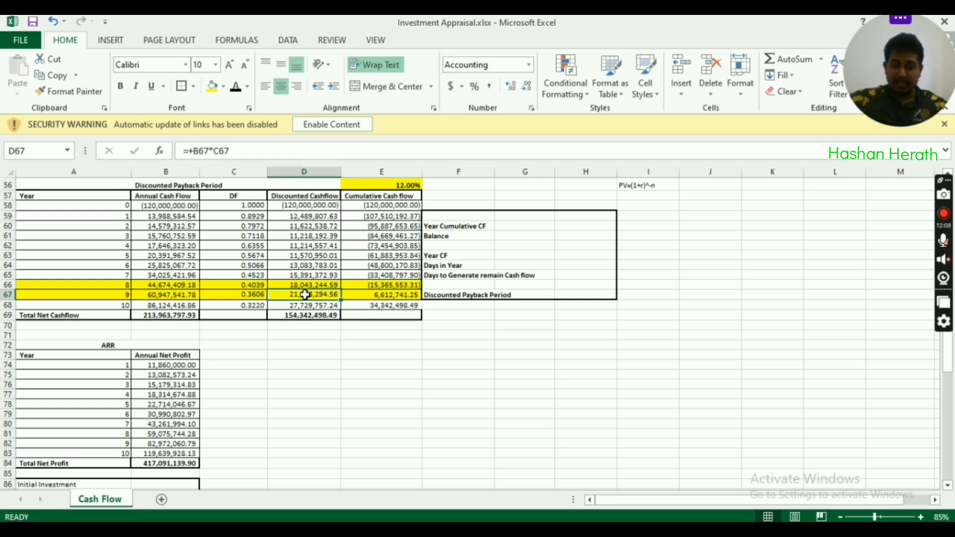
left_click(351, 285)
left_click(337, 294)
left_click(365, 296)
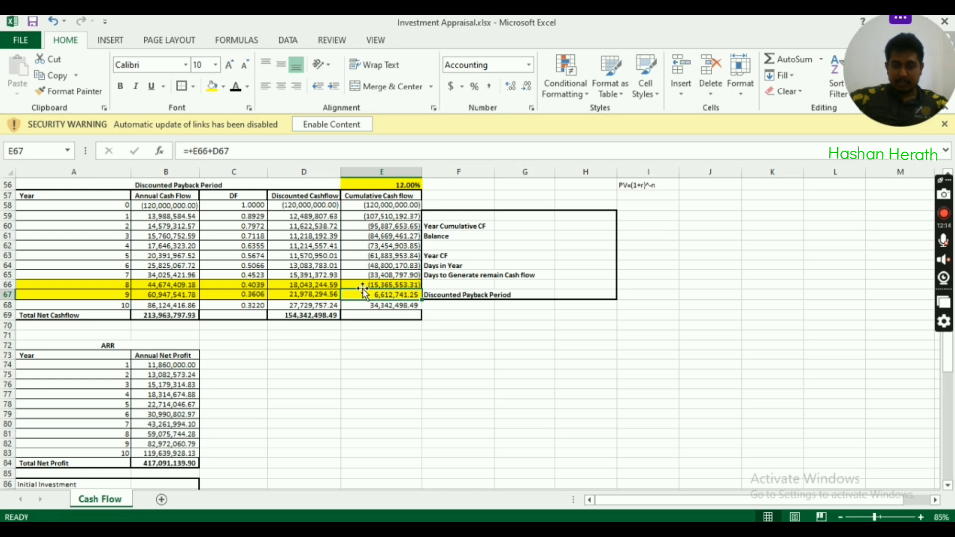
left_click_drag(363, 285, 368, 295)
scroll(459, 285, "up", 3)
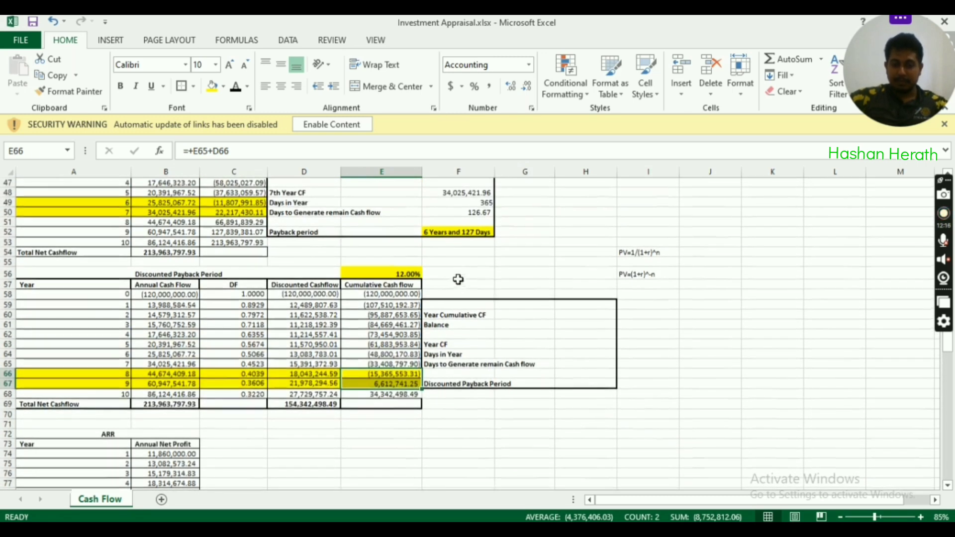
Relabel F60 as 8th Year Cumulative CF, with =+E66 in H60 and =-H60 in H61
double_click(427, 314)
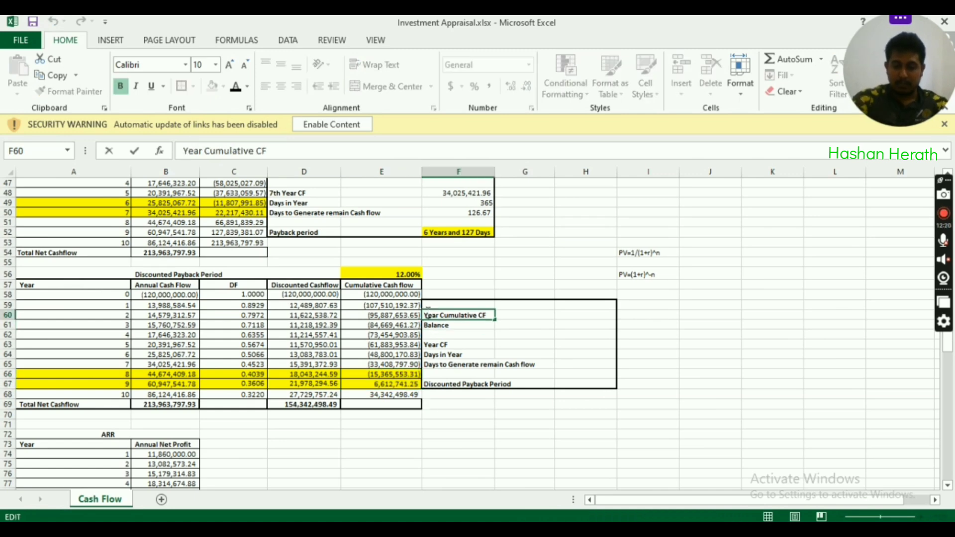
type("8")
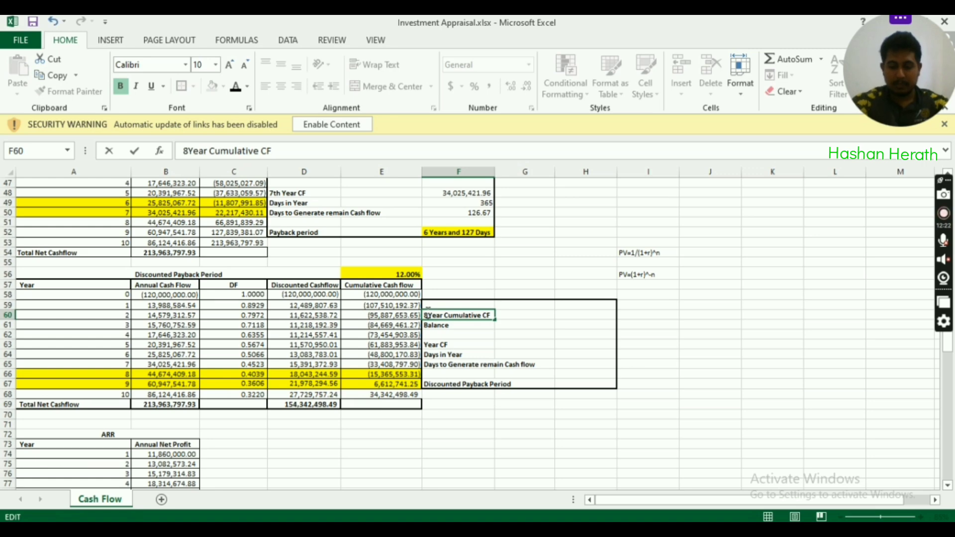
type("th")
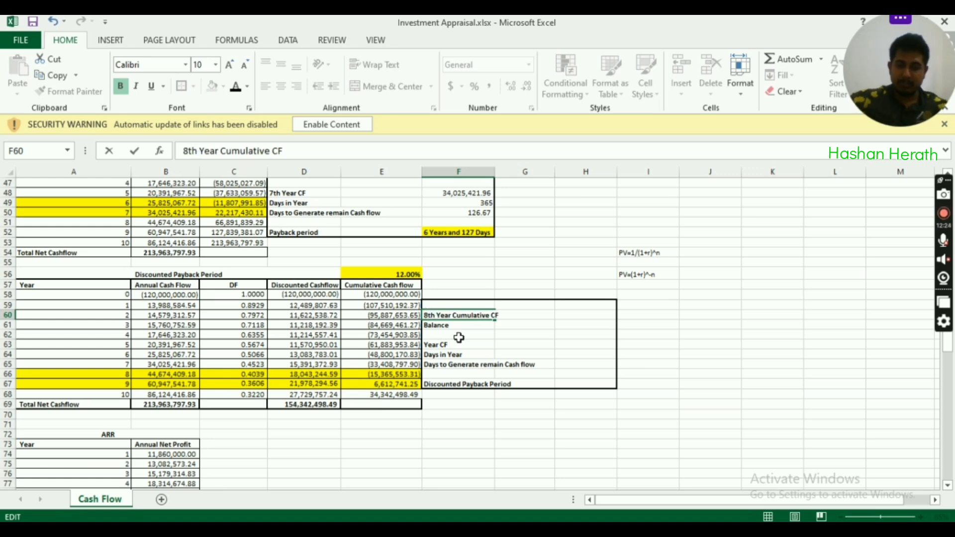
left_click(551, 345)
left_click(579, 316)
type("+")
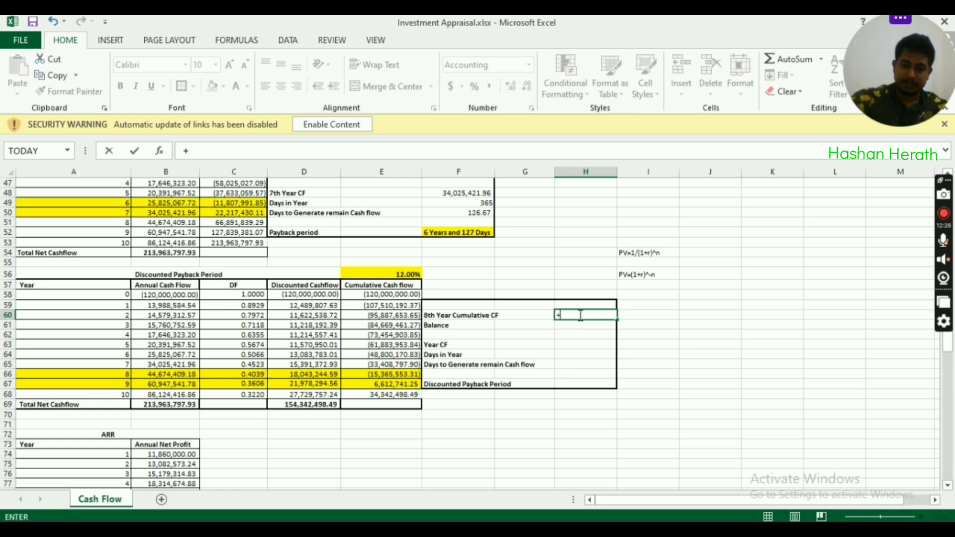
left_click(401, 372)
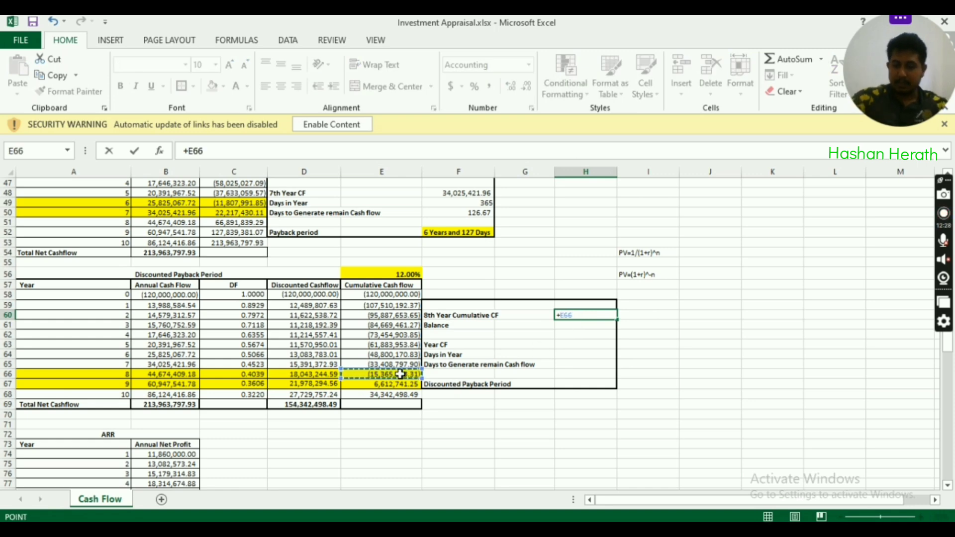
key("Return")
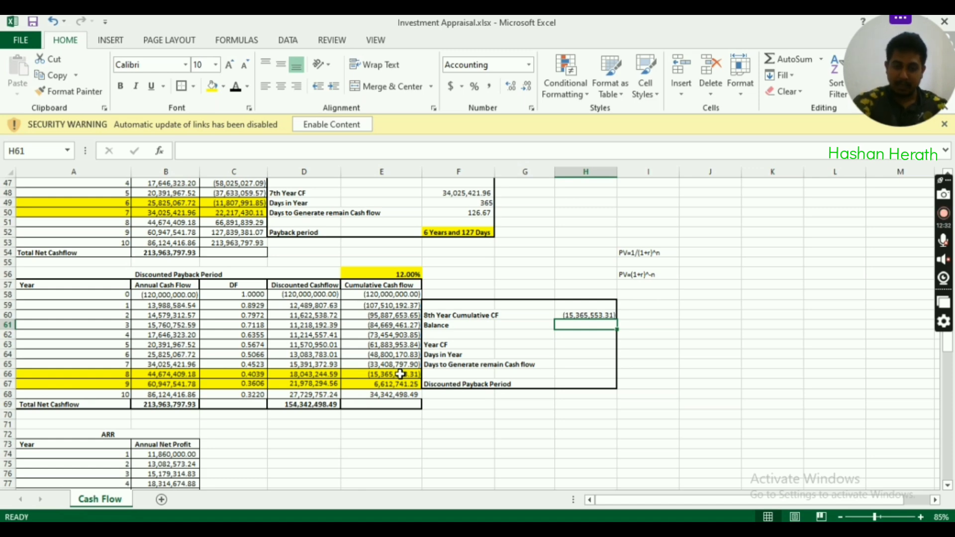
type("-")
key("Up")
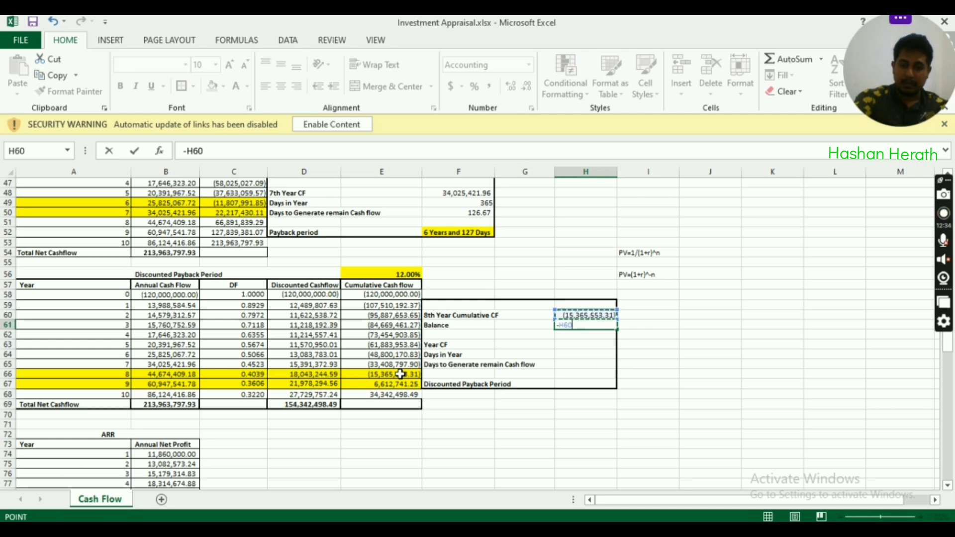
key("Return")
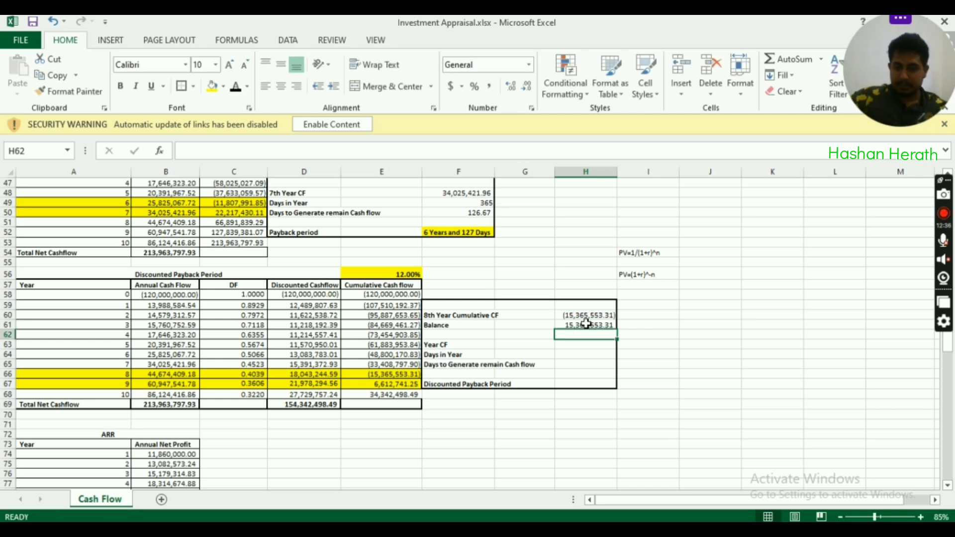
left_click(586, 324)
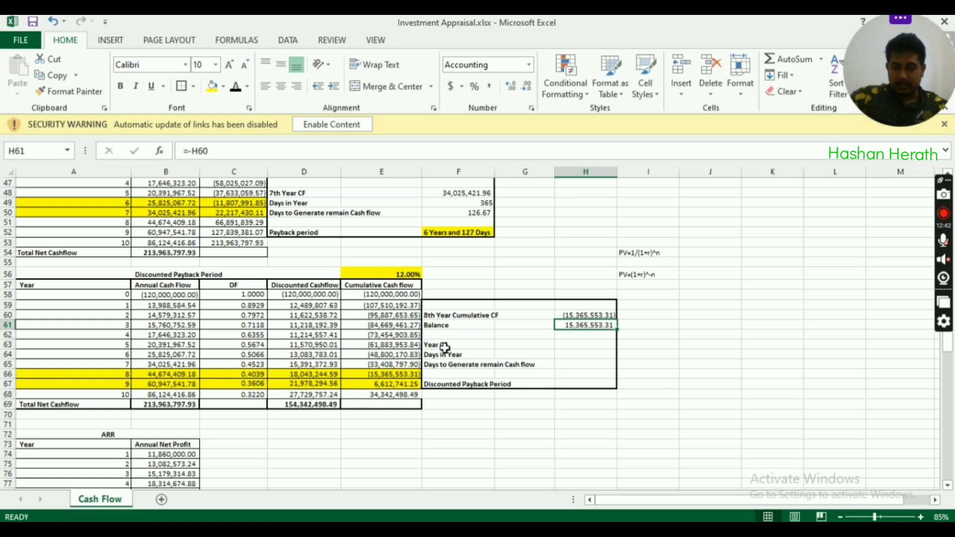
Relabel F63 as 9th Year CF and enter =+D67 (21,978,294.56) in H63
left_click(424, 344)
double_click(426, 344)
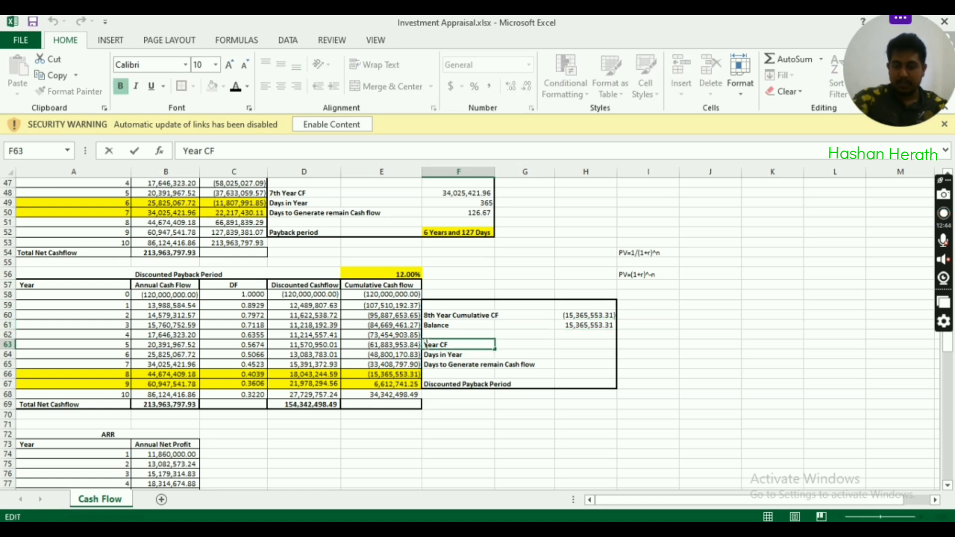
type("9")
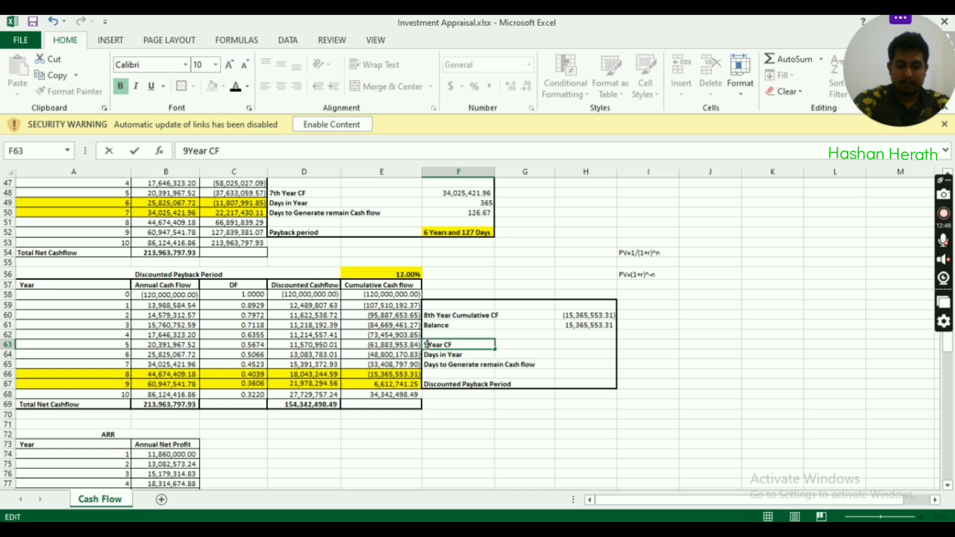
type("th")
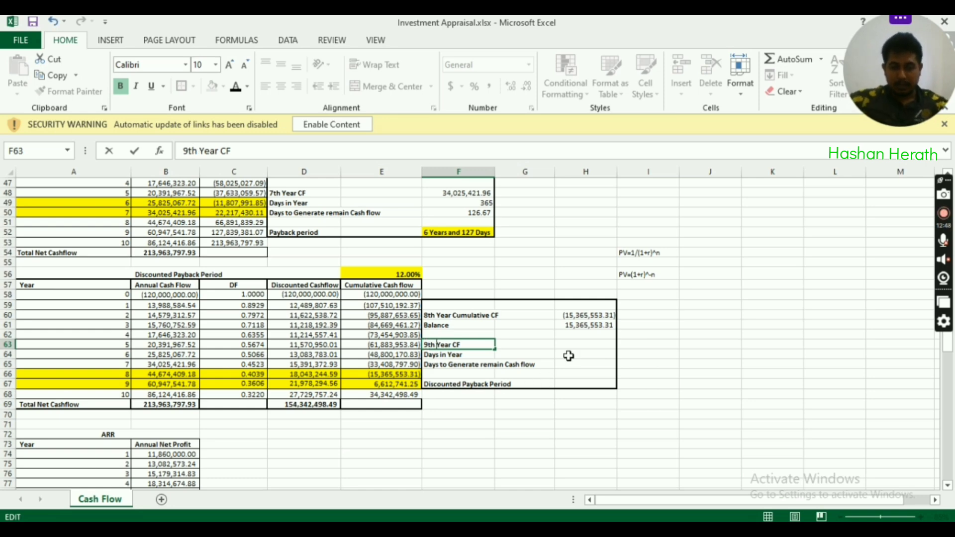
left_click(575, 345)
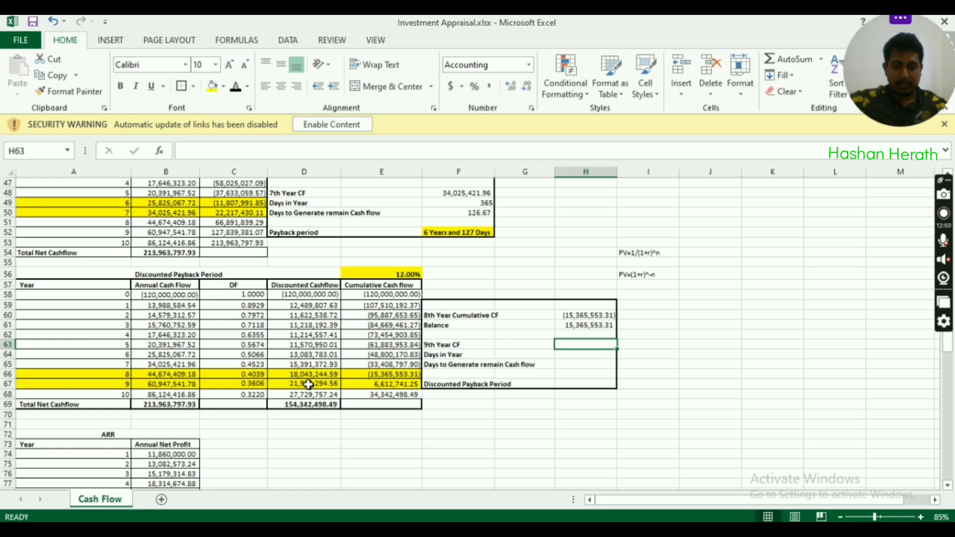
type("+")
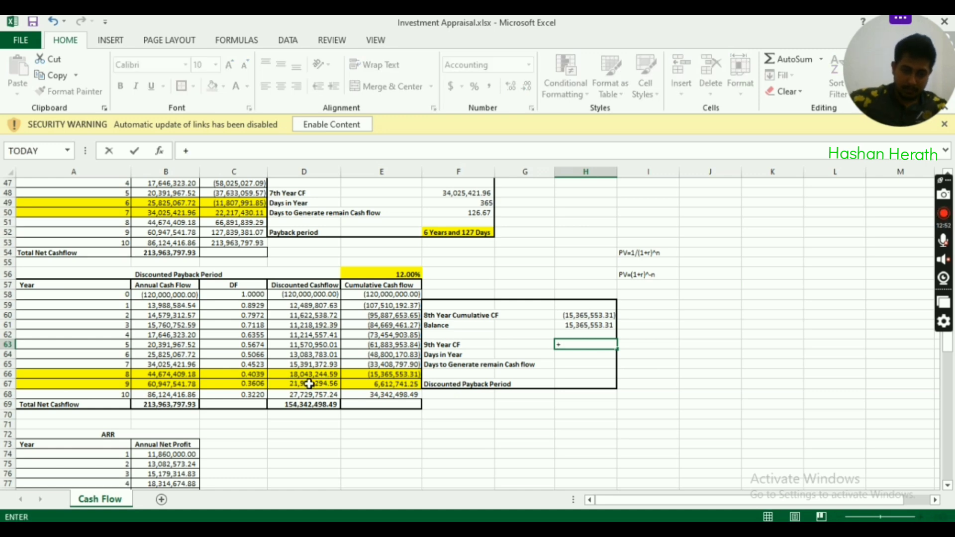
left_click(310, 383)
key("Return")
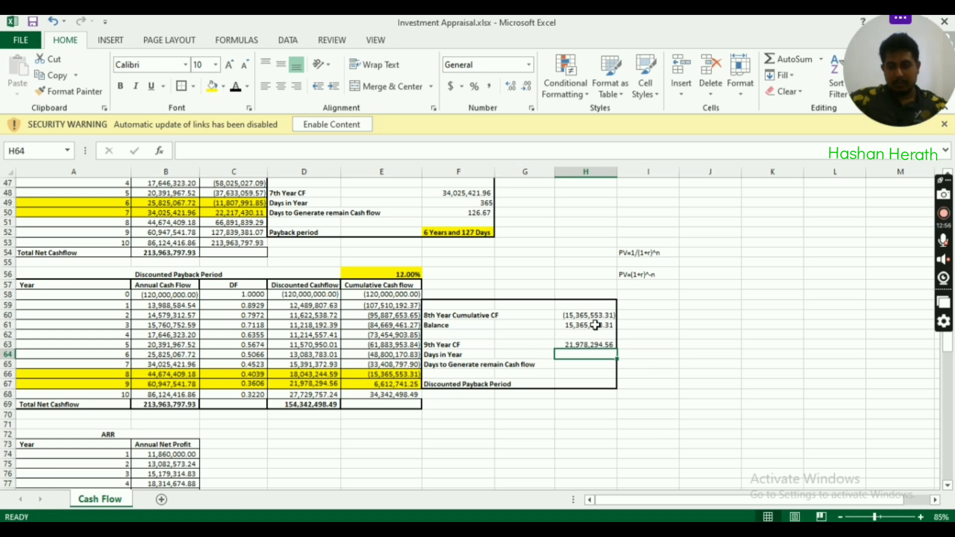
left_click(595, 344)
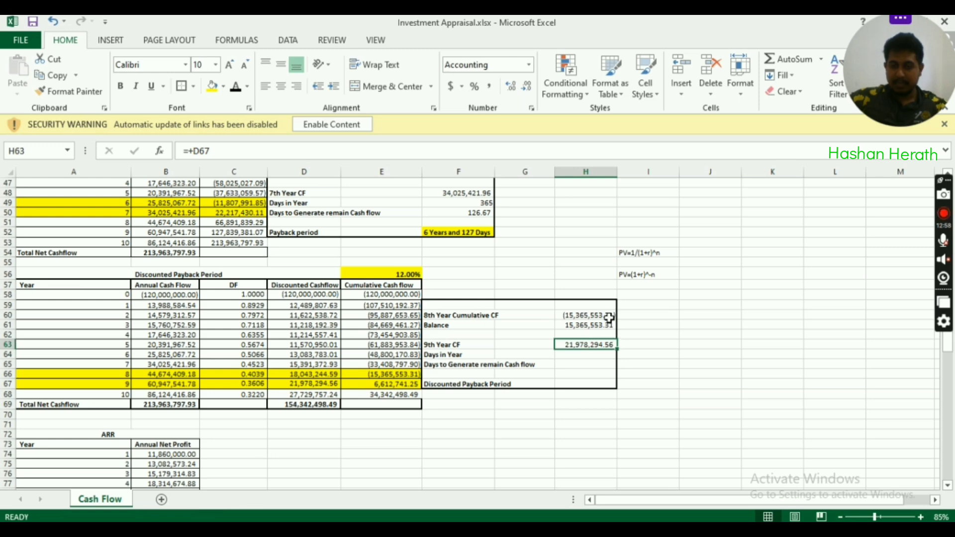
left_click(597, 325)
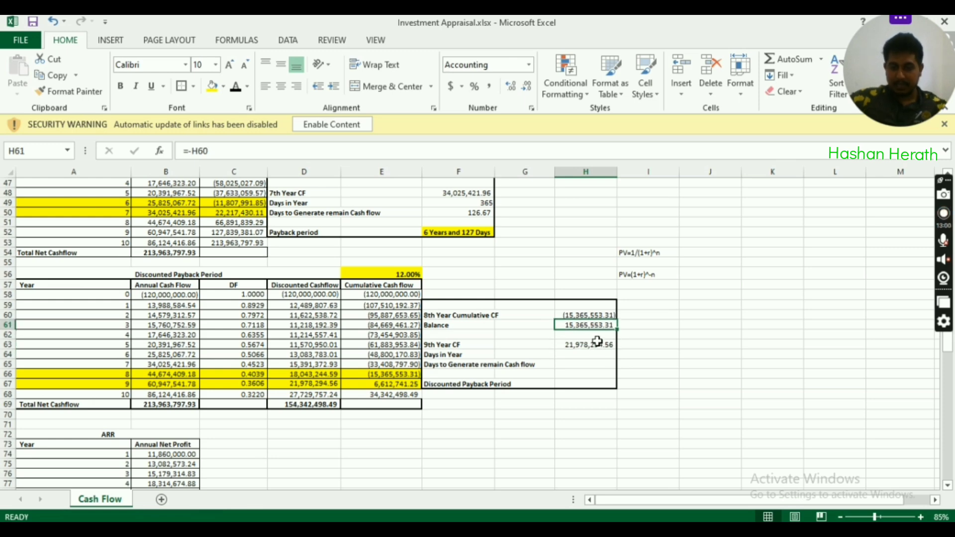
left_click(597, 342)
left_click(608, 325)
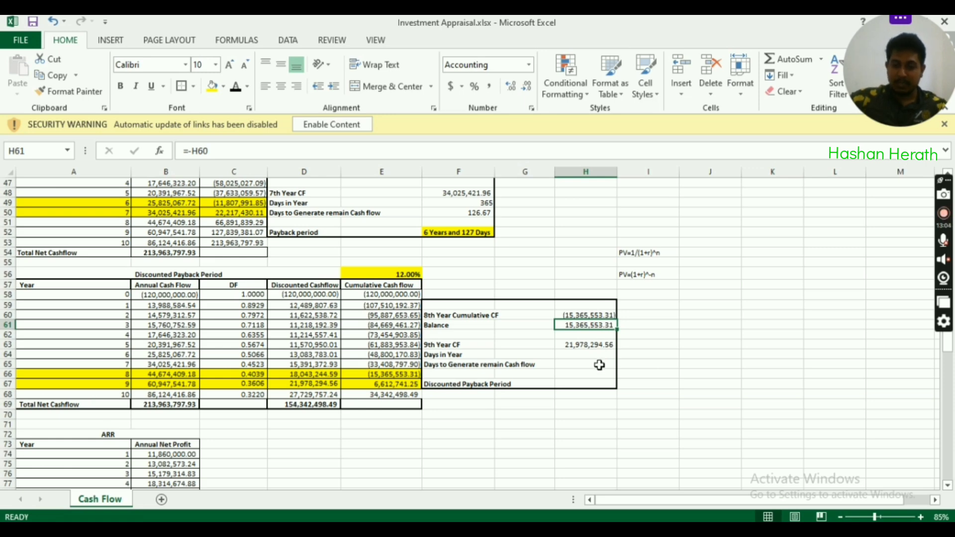
Enter 365 as the days in year in H64
left_click(591, 356)
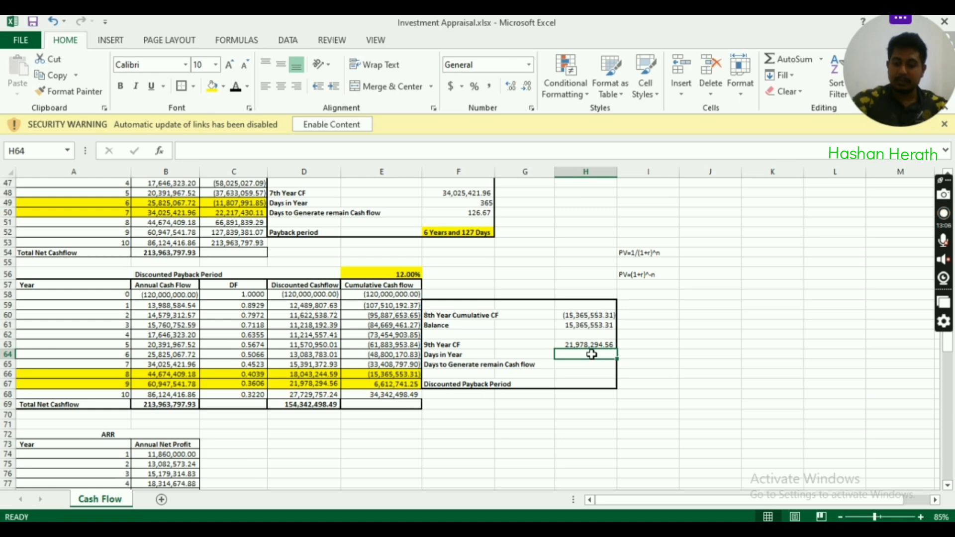
type("365")
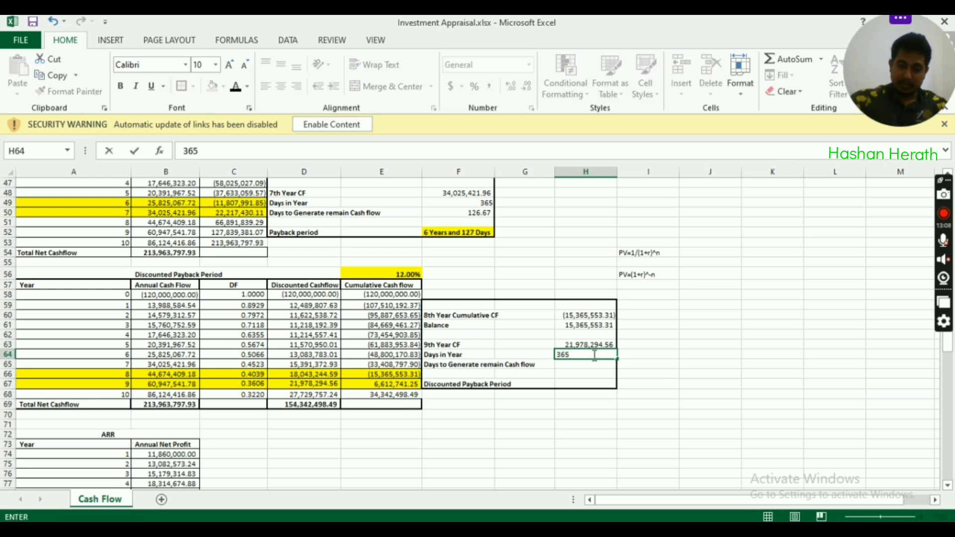
left_click(635, 357)
left_click(594, 363)
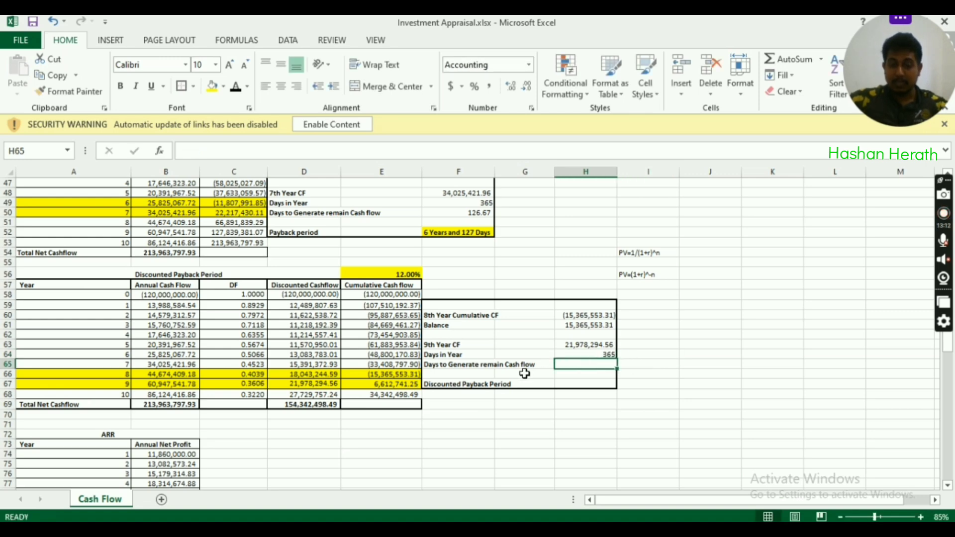
Enter =H61/H63*H64 in H65, giving 255.18 days, and verify the referenced cells
type("+")
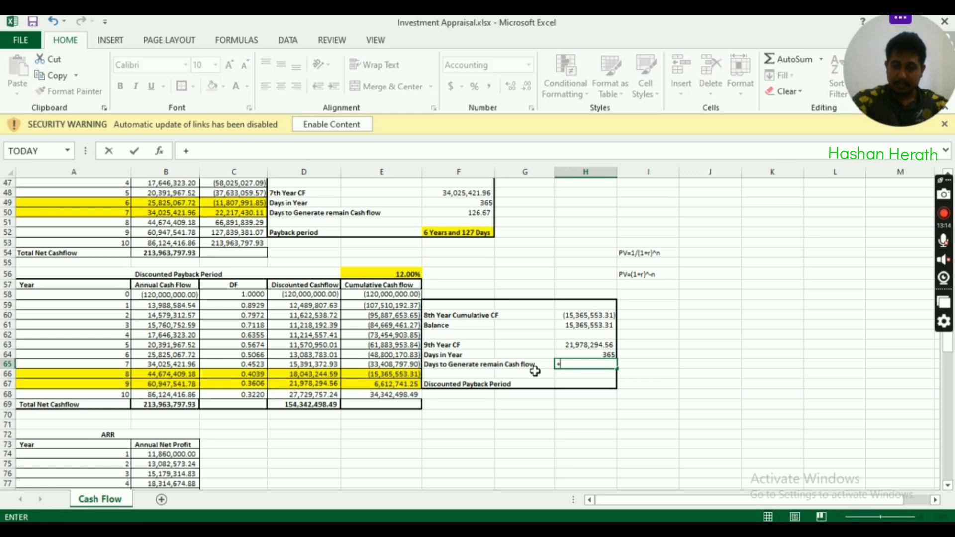
left_click(560, 325)
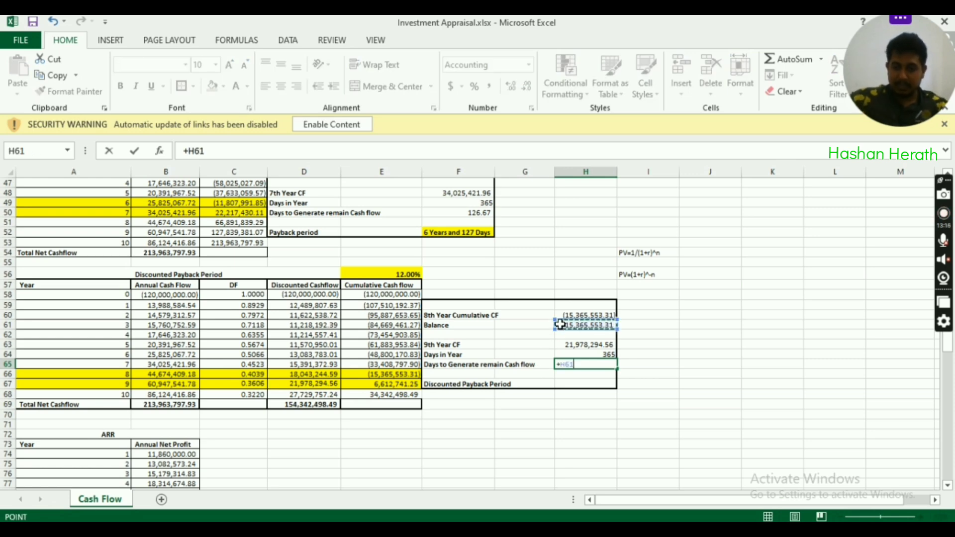
type("/")
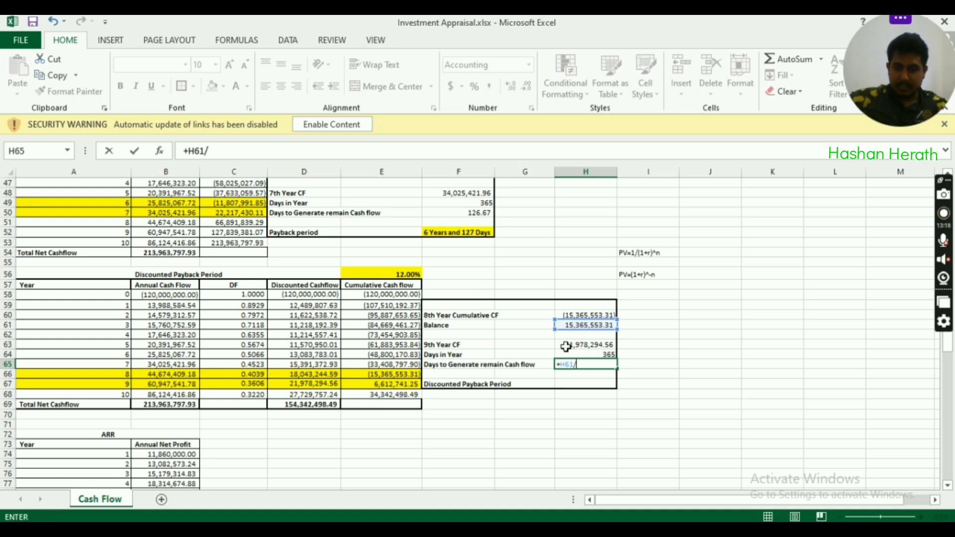
left_click(565, 345)
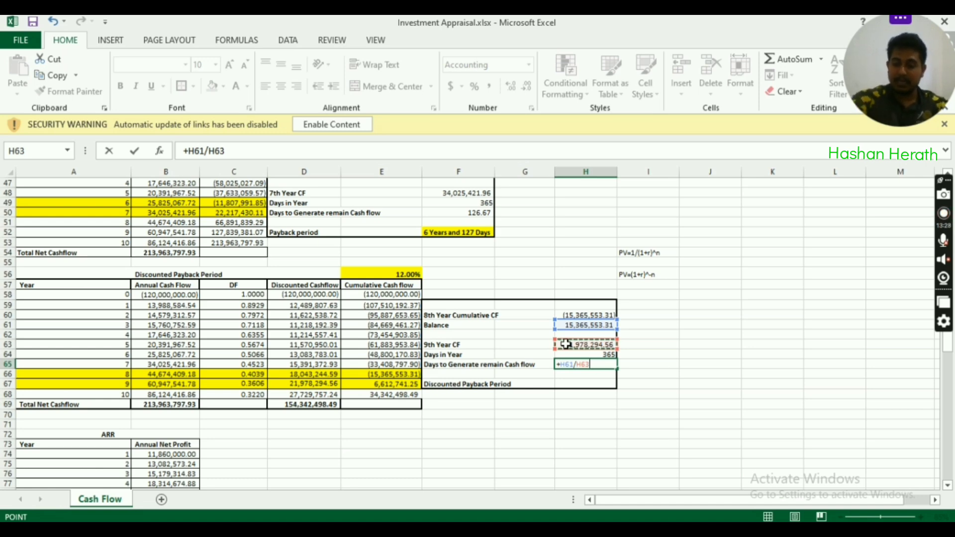
type("*")
left_click(606, 355)
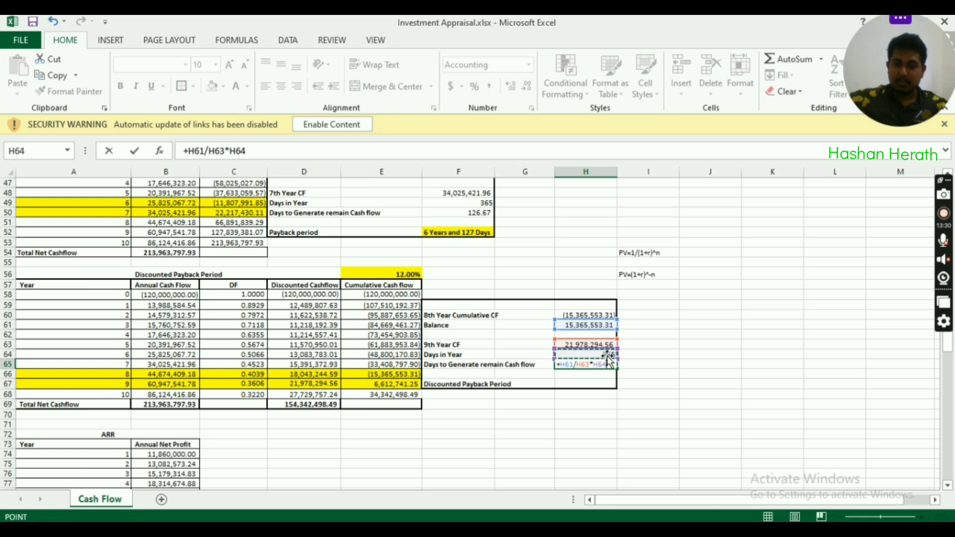
key("Return")
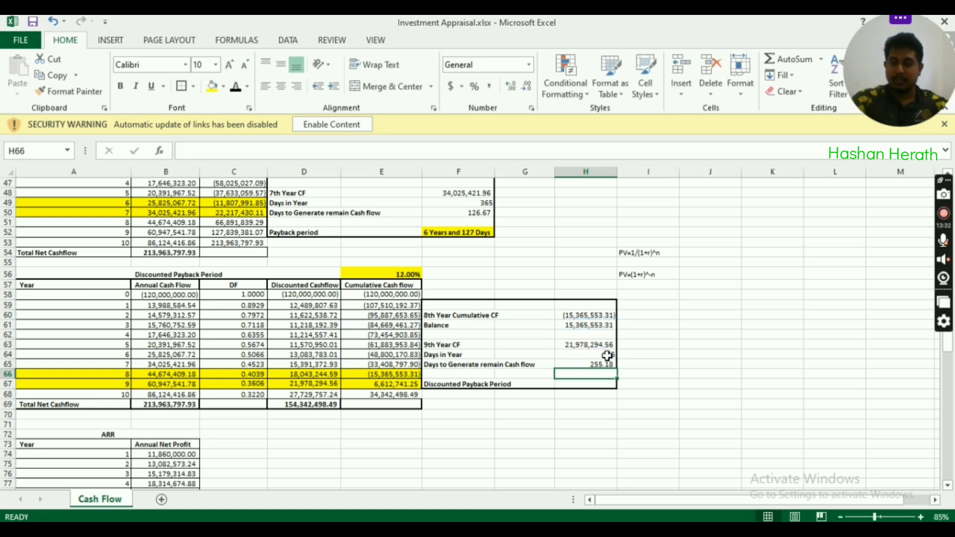
left_click(599, 365)
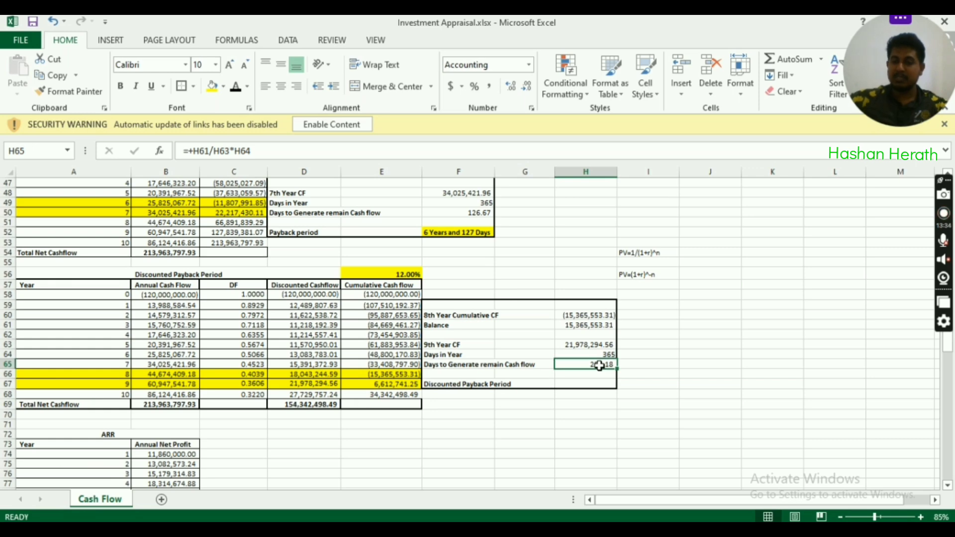
left_click(582, 345)
left_click(587, 326)
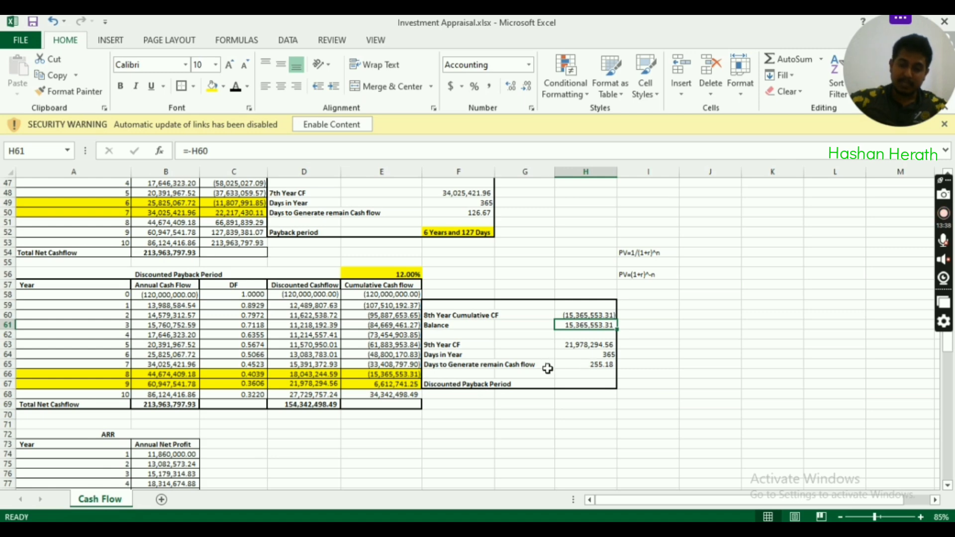
left_click(567, 366)
Enter '8 Years and 255 Days' in H67 and widen column H to fit
left_click(570, 382)
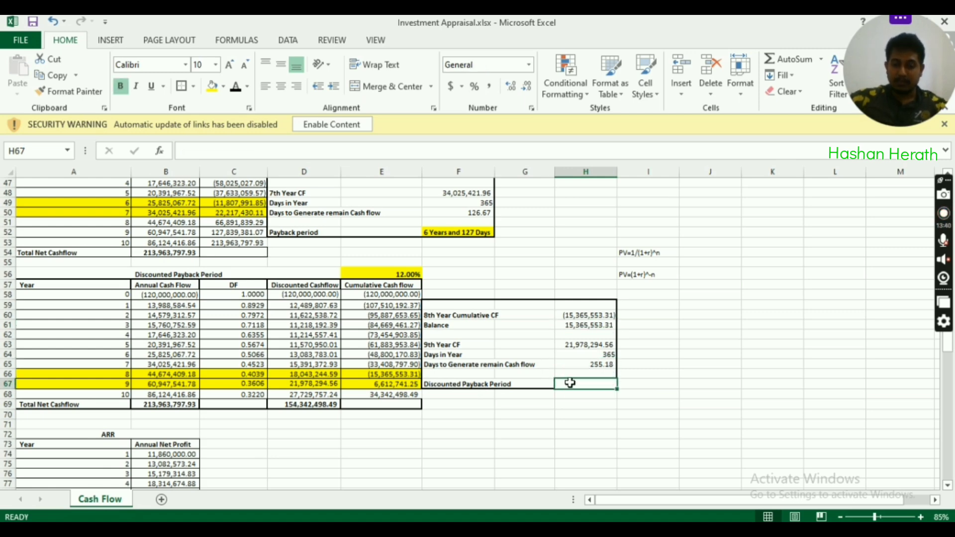
left_click(452, 384)
left_click(569, 383)
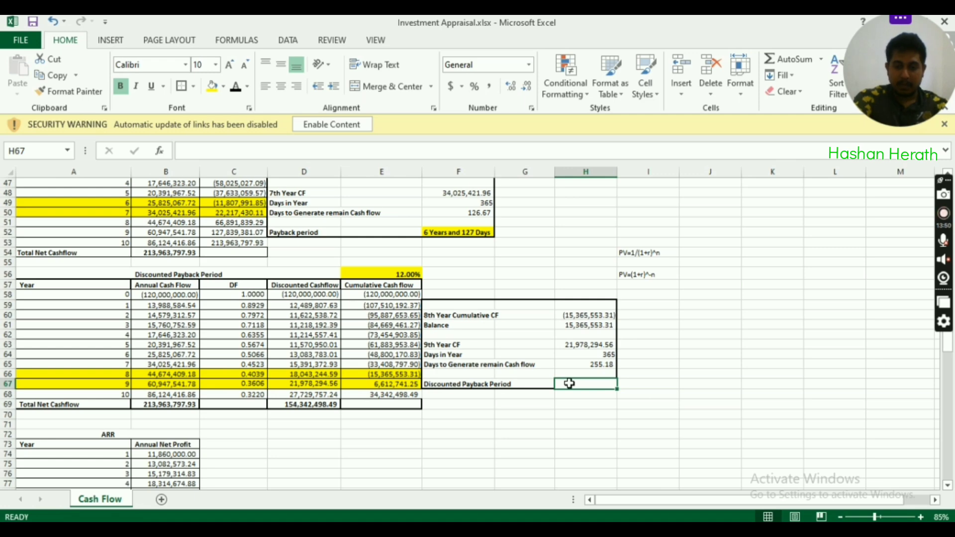
type("8 Years and 255")
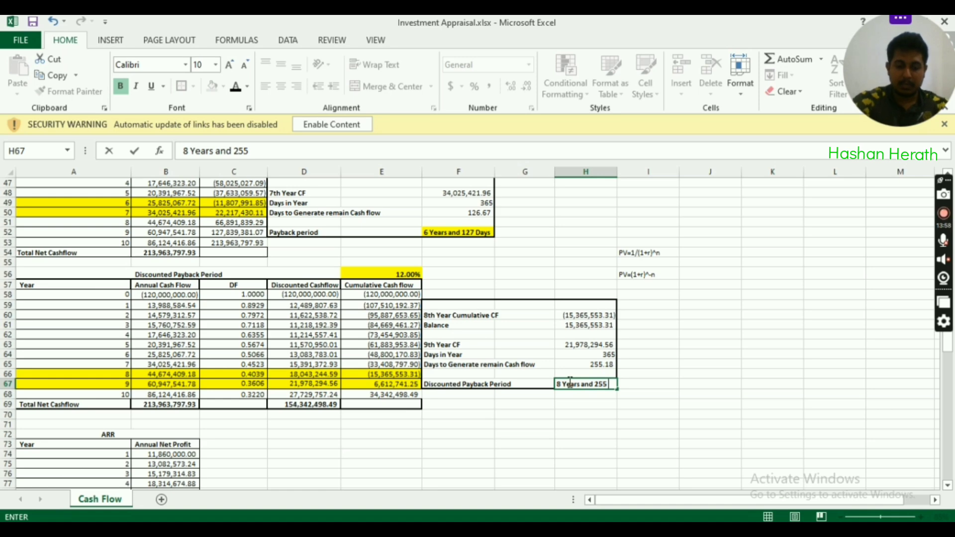
type(" Days")
left_click(568, 377)
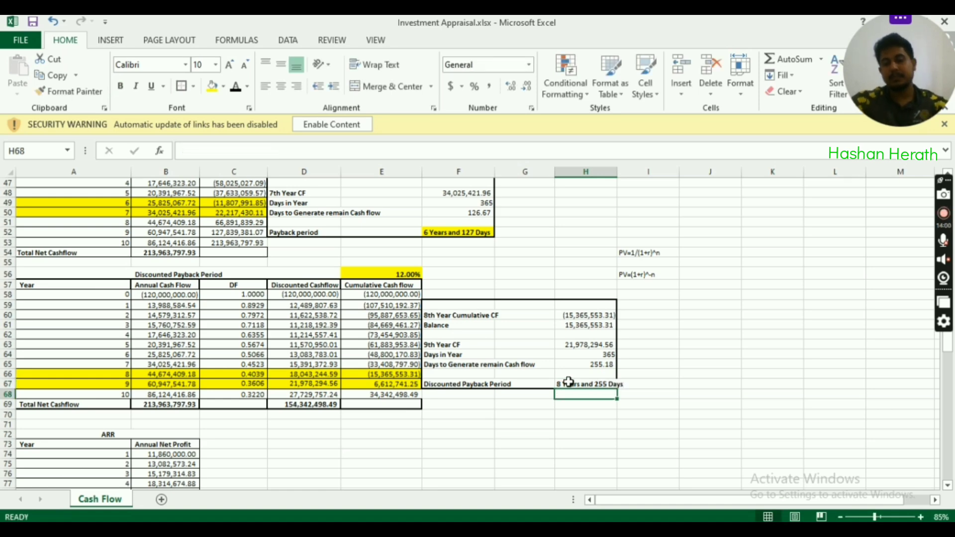
left_click(572, 384)
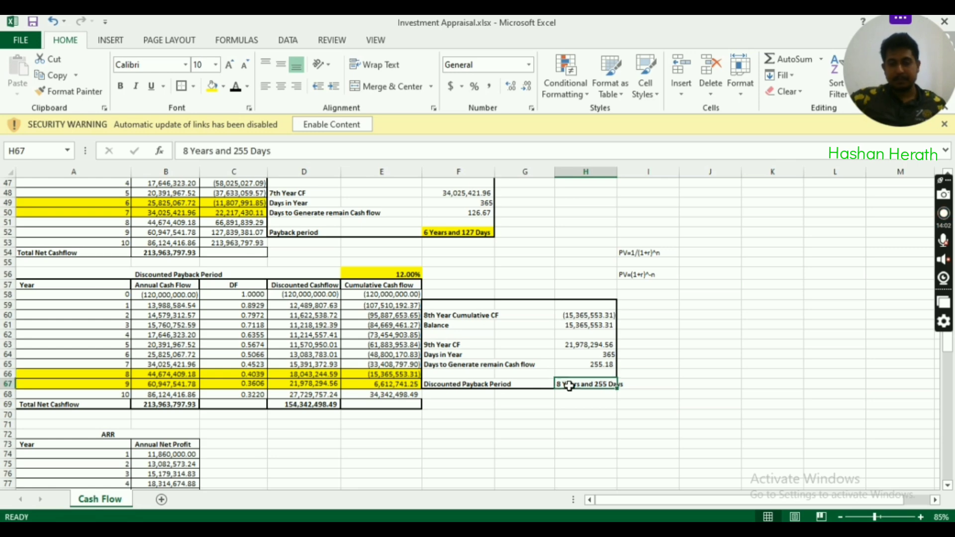
left_click_drag(617, 178, 621, 174)
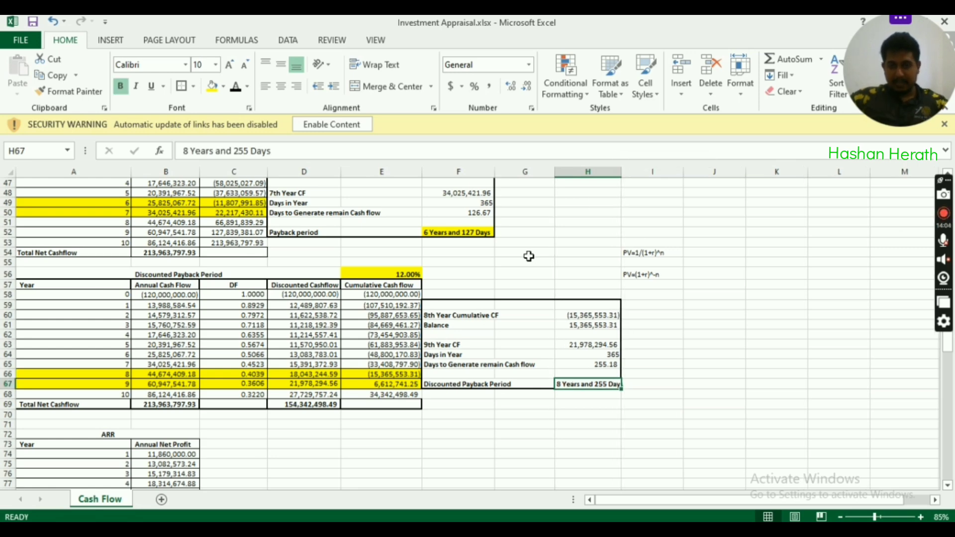
left_click(437, 232)
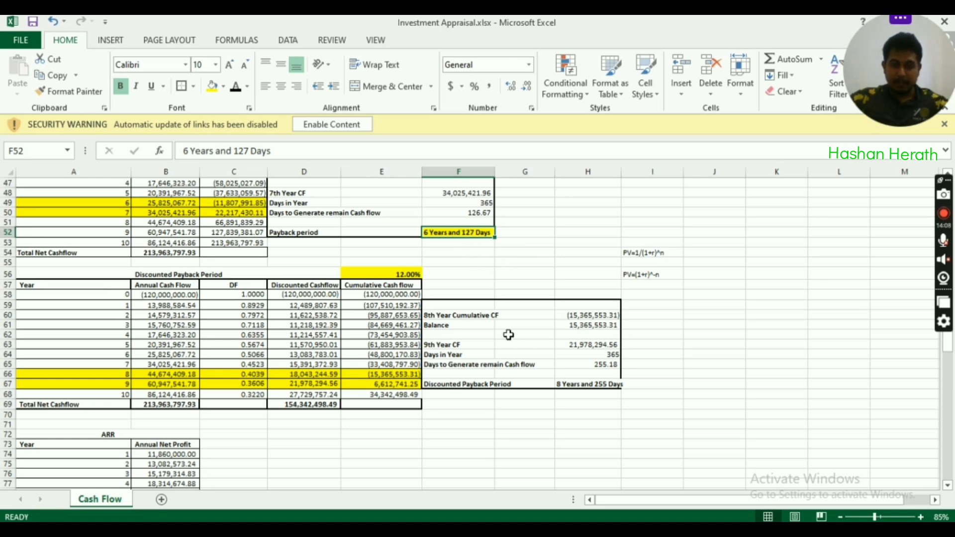
Check the year 8 and 9 discounted and cumulative cash flows behind the 8 Years and 255 Days result
left_click(567, 379)
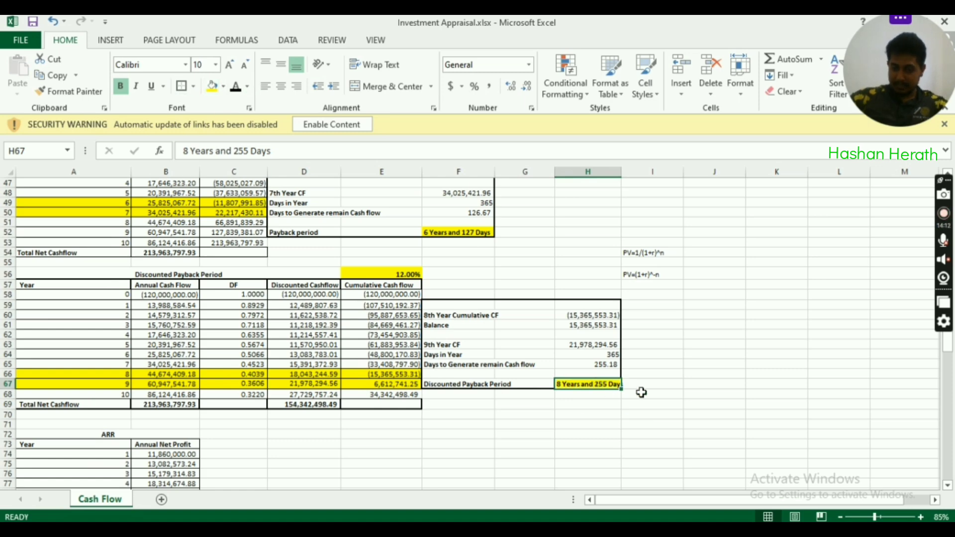
scroll(736, 400, "down", 1)
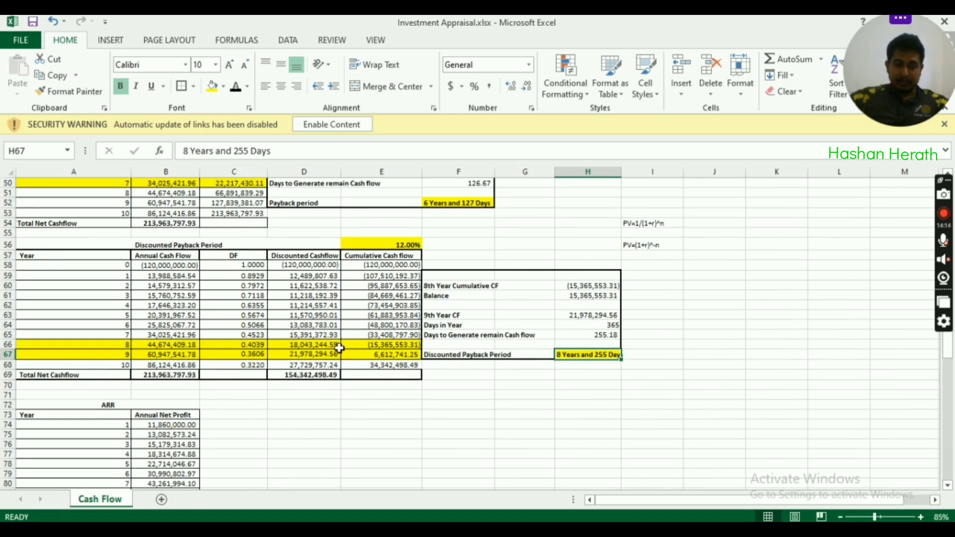
left_click(374, 353)
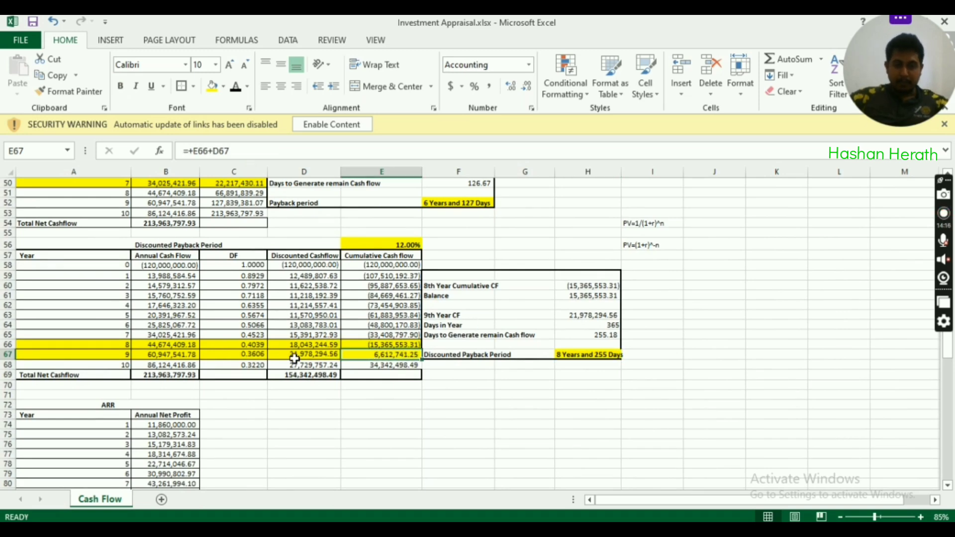
mouse_move(316, 346)
left_mouse_down()
mouse_move(317, 356)
mouse_move(376, 348)
left_mouse_up()
left_click(189, 365)
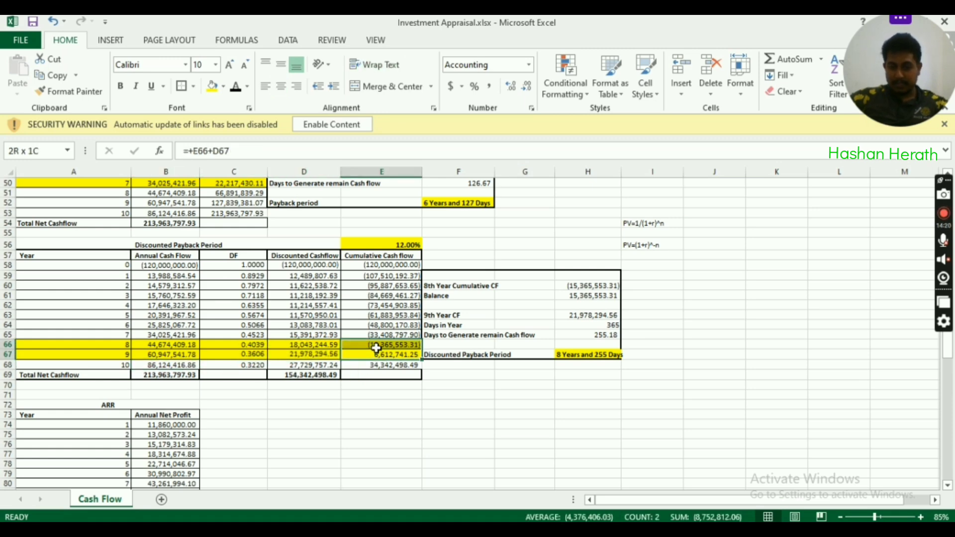
Widen column H so '8 Years and 255 Days' fits, comparing it with the simple payback result
left_click(582, 355)
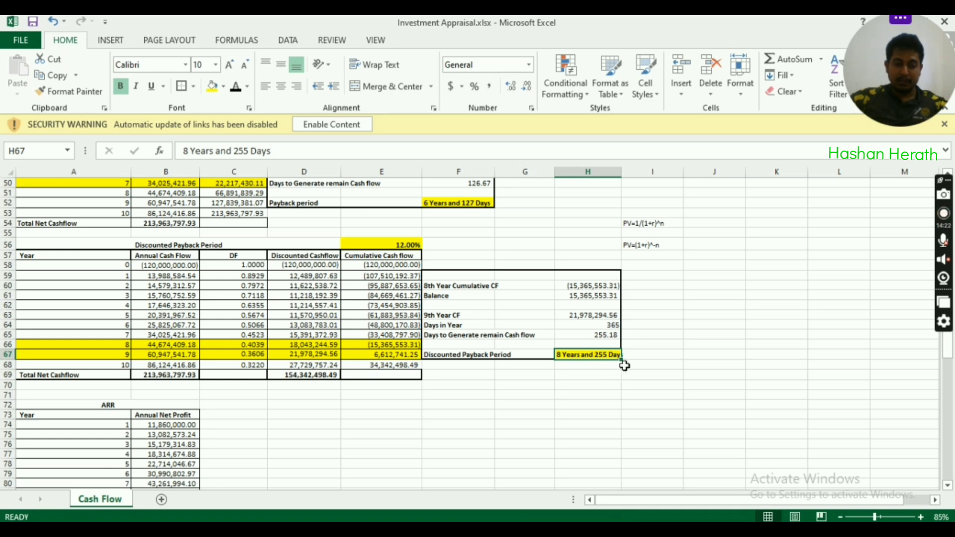
left_click_drag(621, 172, 630, 172)
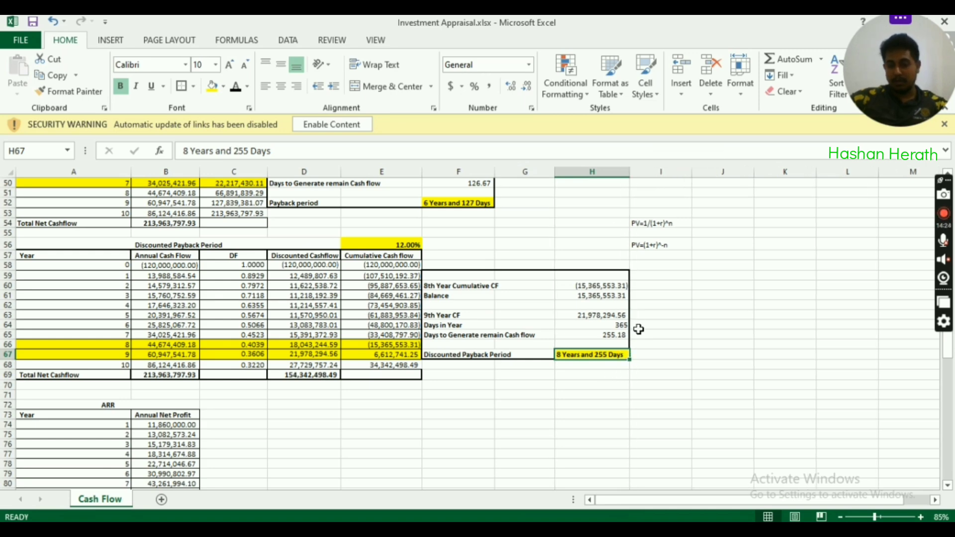
left_click(459, 203)
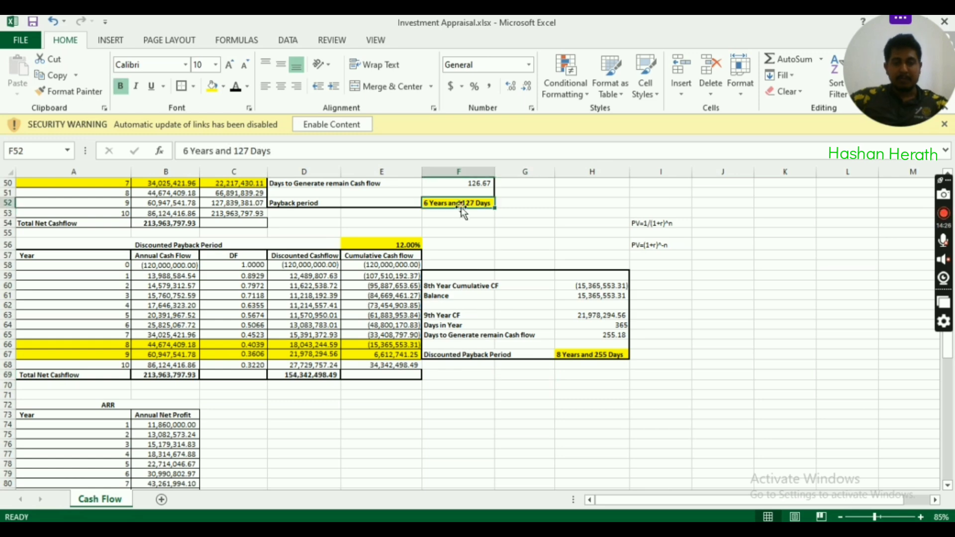
scroll(517, 251, "up", 2)
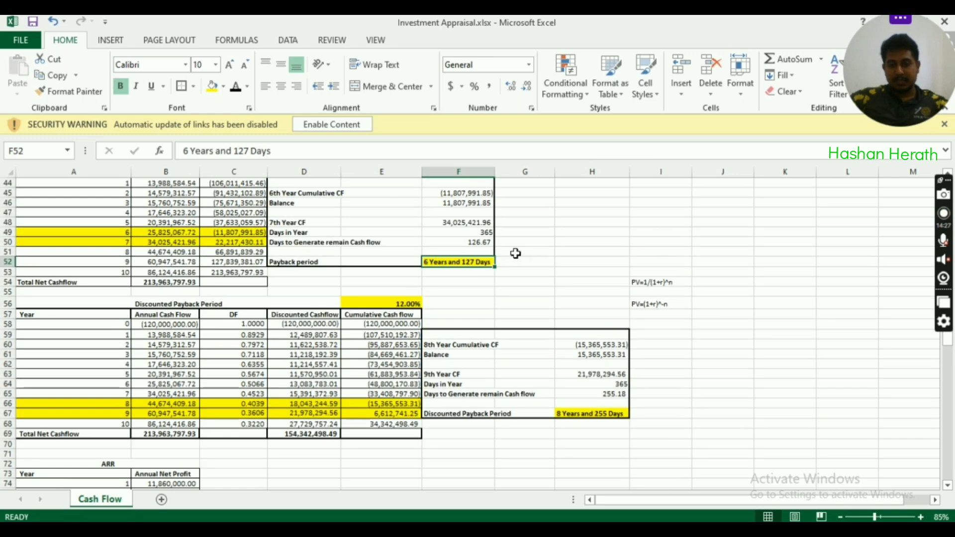
left_click(572, 413)
scroll(556, 321, "down", 1)
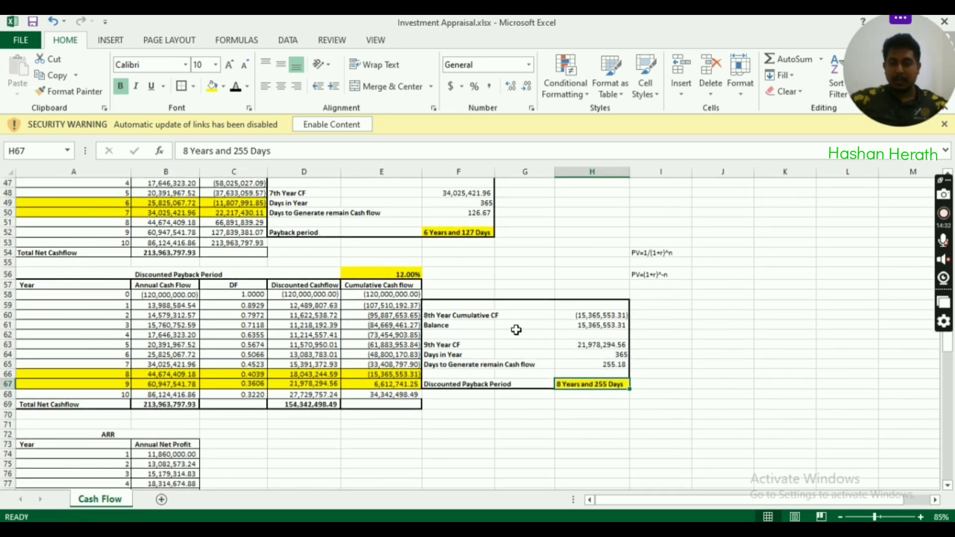
Review the simple payback period table area above the discounted payback table
left_click(560, 406)
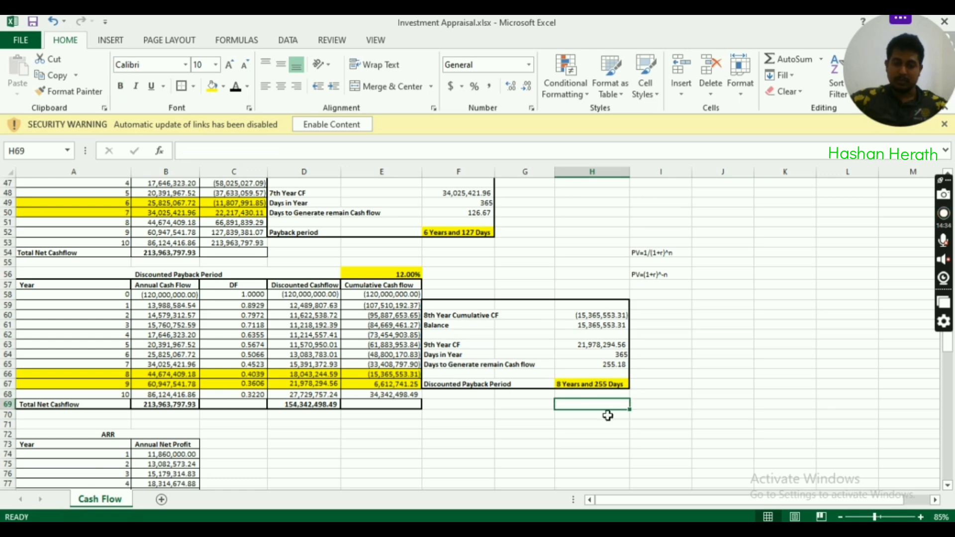
left_click(717, 386)
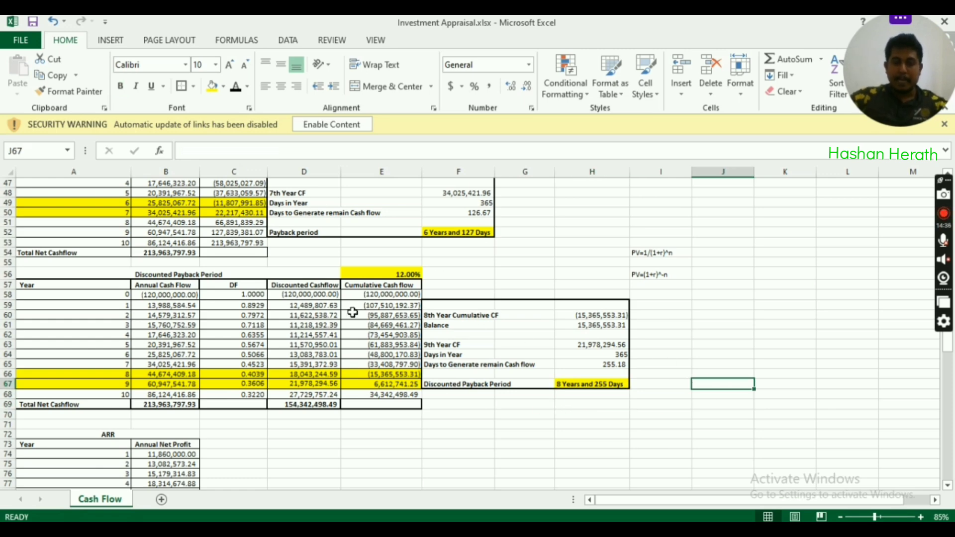
scroll(354, 307, "up", 2)
left_click_drag(125, 188, 588, 315)
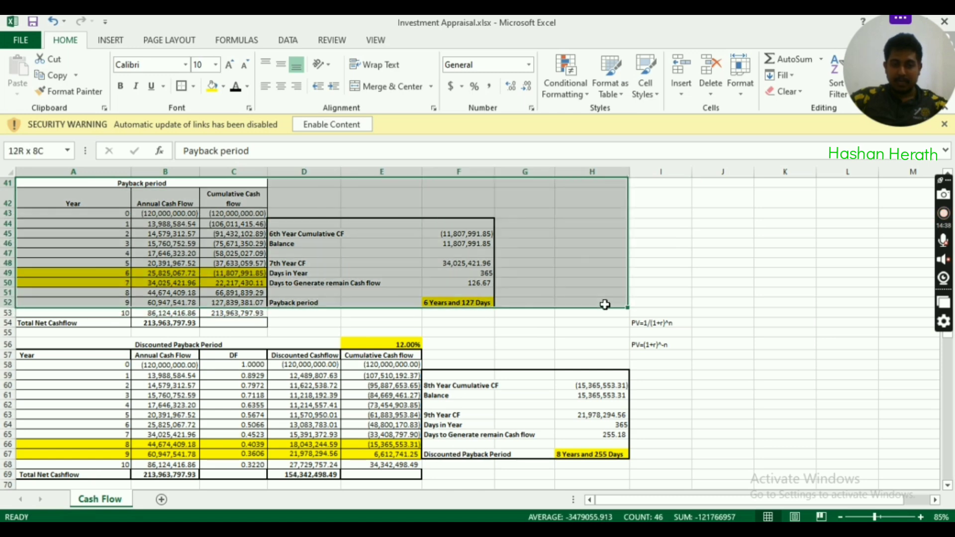
left_click(558, 341)
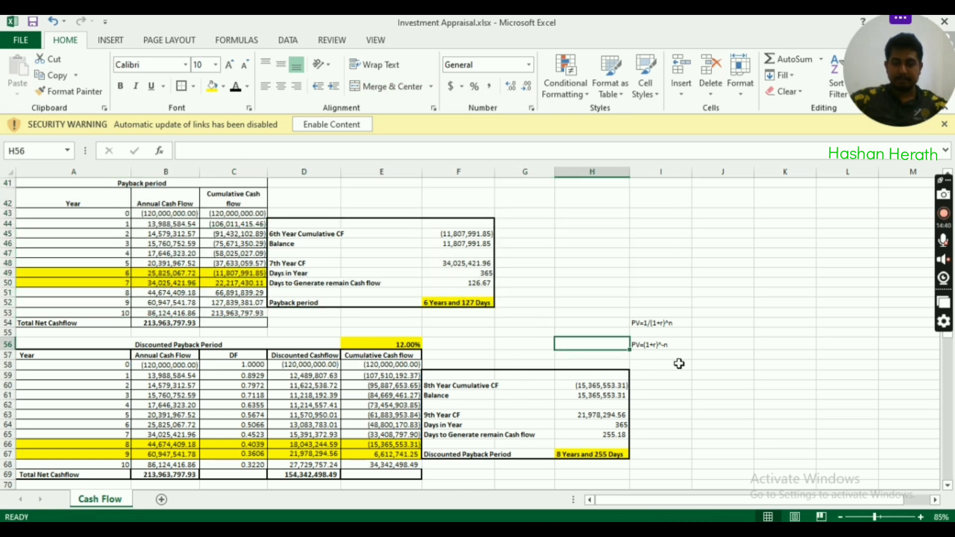
scroll(679, 364, "down", 5)
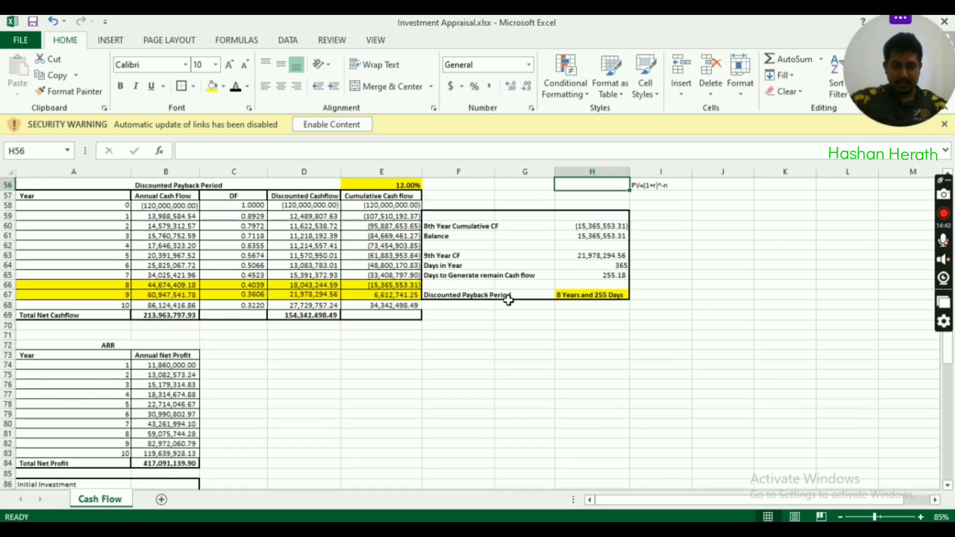
scroll(87, 250, "up", 2)
Fill the Discounted Payback Period title row in A56 with yellow
left_click(86, 246)
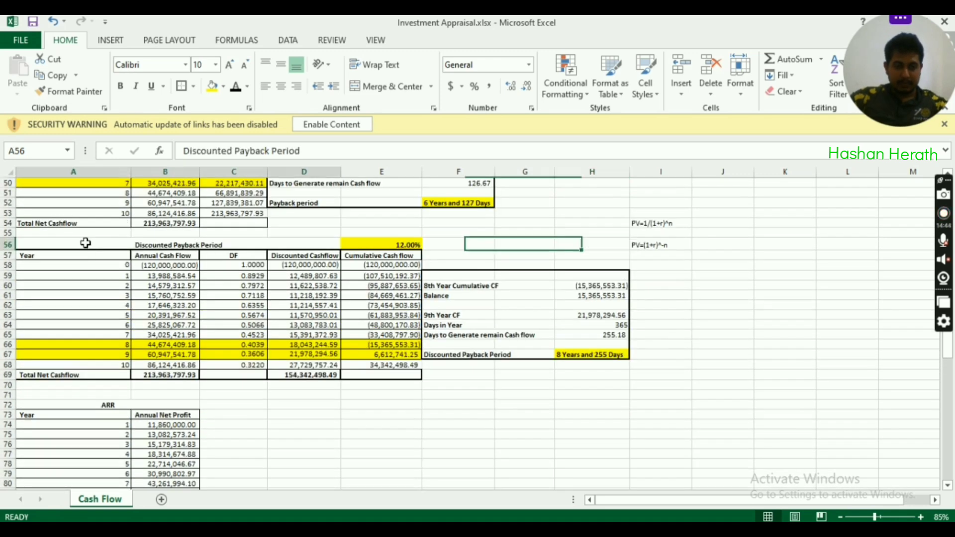
left_click(213, 91)
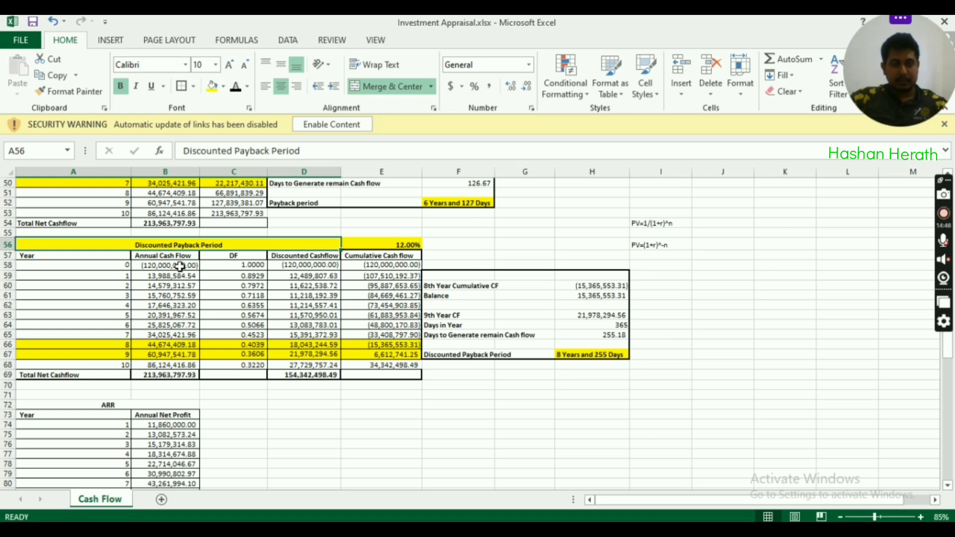
scroll(180, 269, "down", 3)
left_click(94, 314)
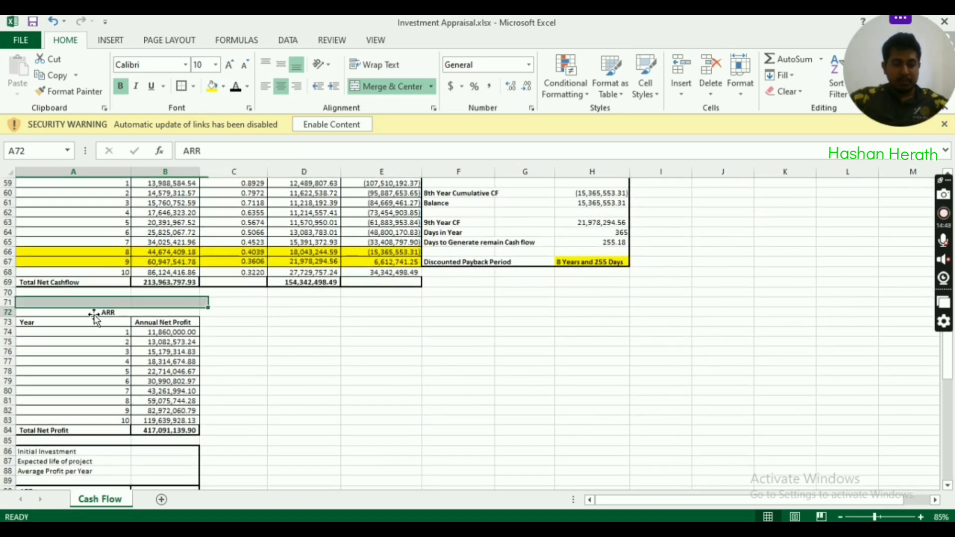
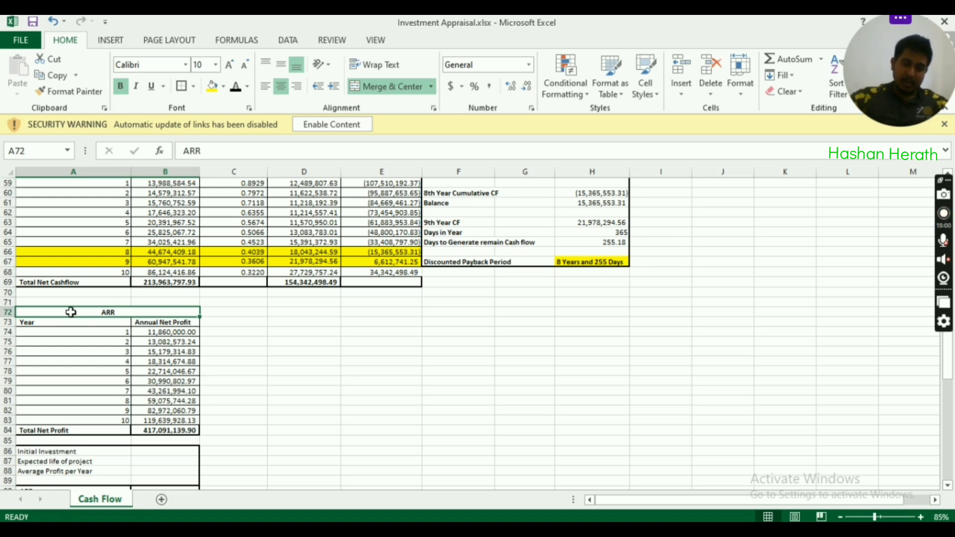
Review the ten annual net profit figures in the profit table
left_click_drag(163, 332, 162, 421)
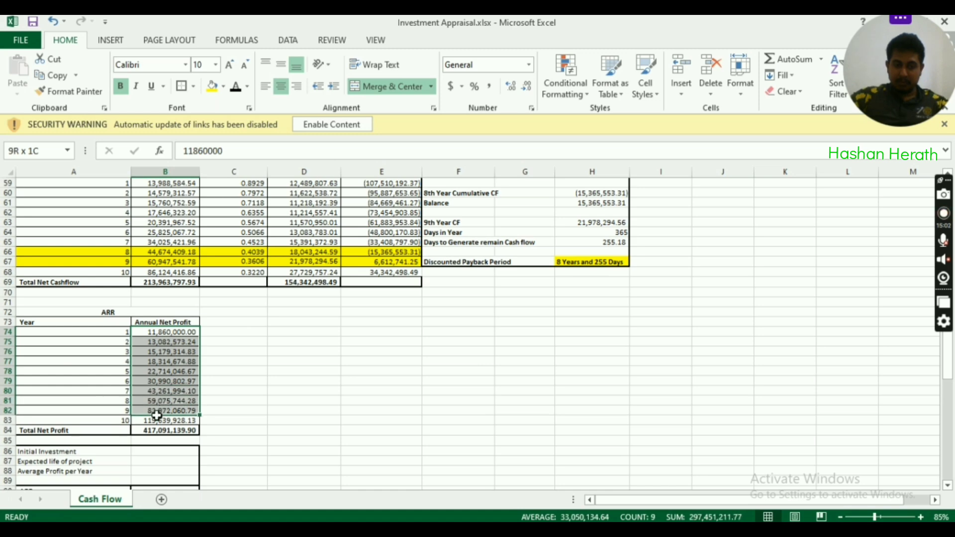
left_click(155, 332)
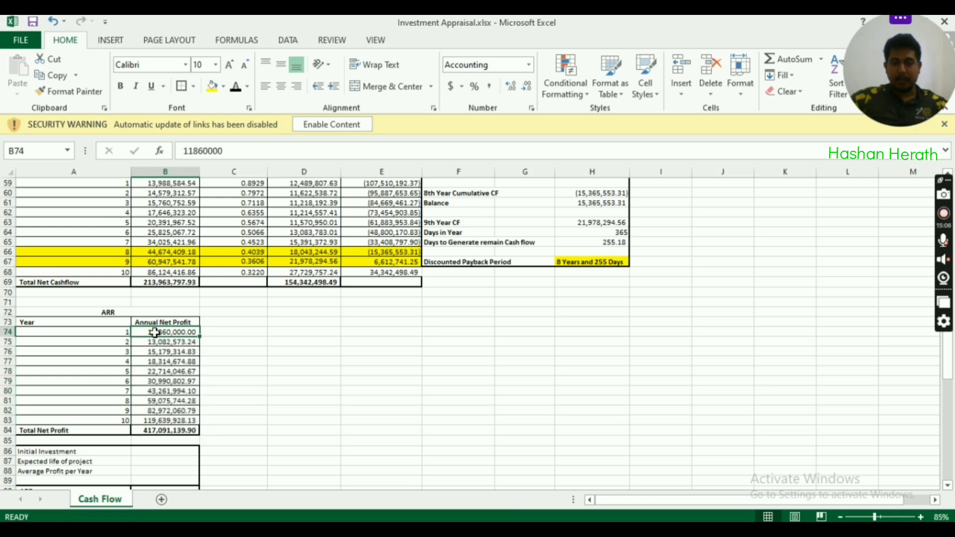
left_click(159, 322)
left_click(158, 342)
left_click(158, 371)
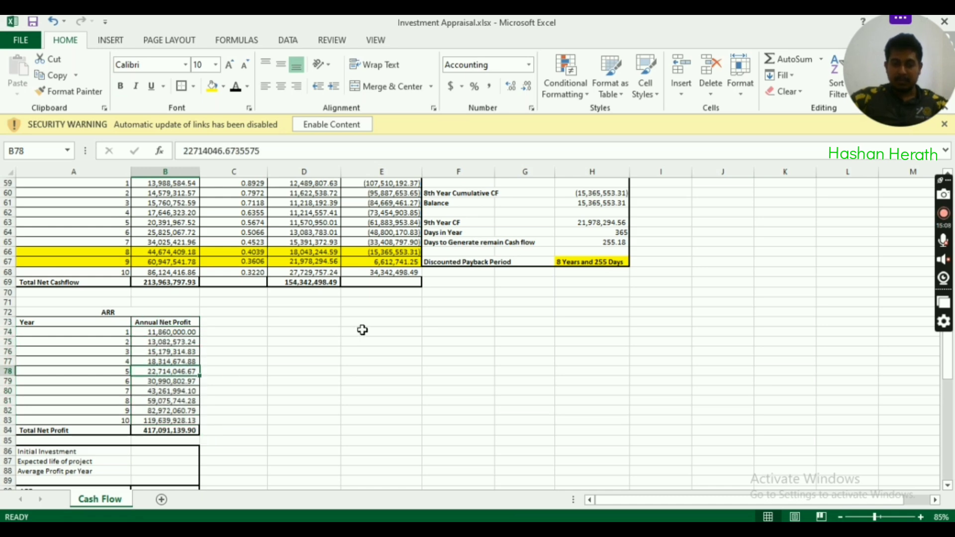
scroll(363, 330, "up", 5)
scroll(363, 330, "up", 2)
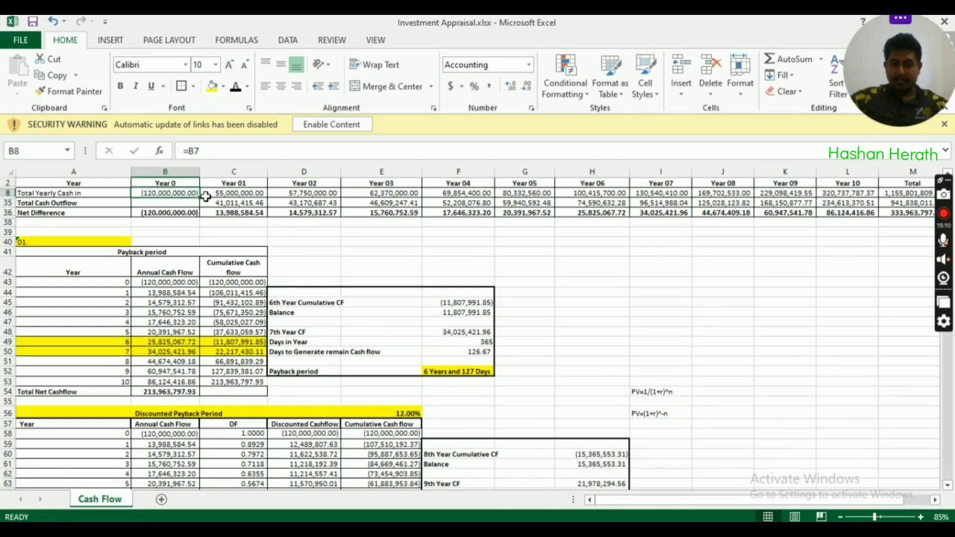
left_click_drag(177, 194, 233, 202)
scroll(357, 329, "down", 5)
scroll(357, 328, "down", 2)
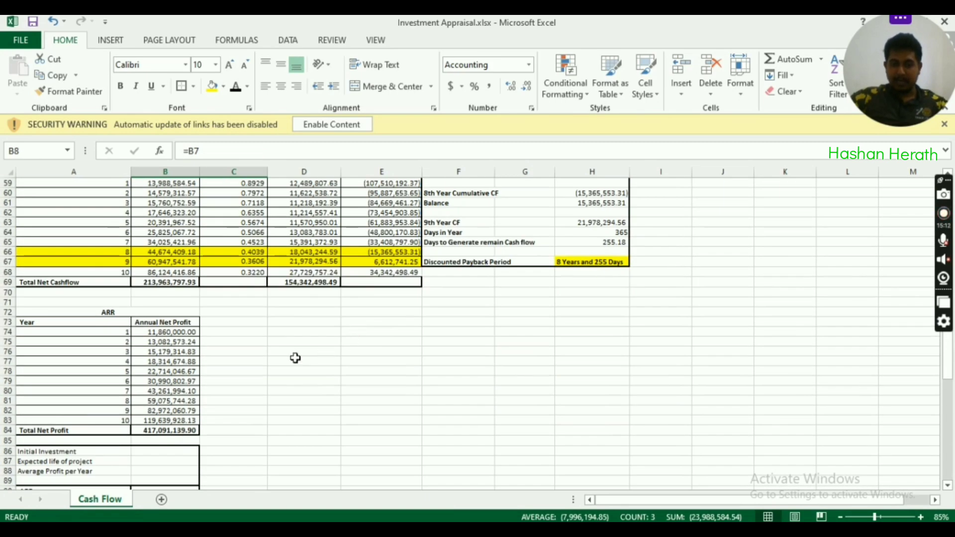
left_click_drag(154, 332, 152, 420)
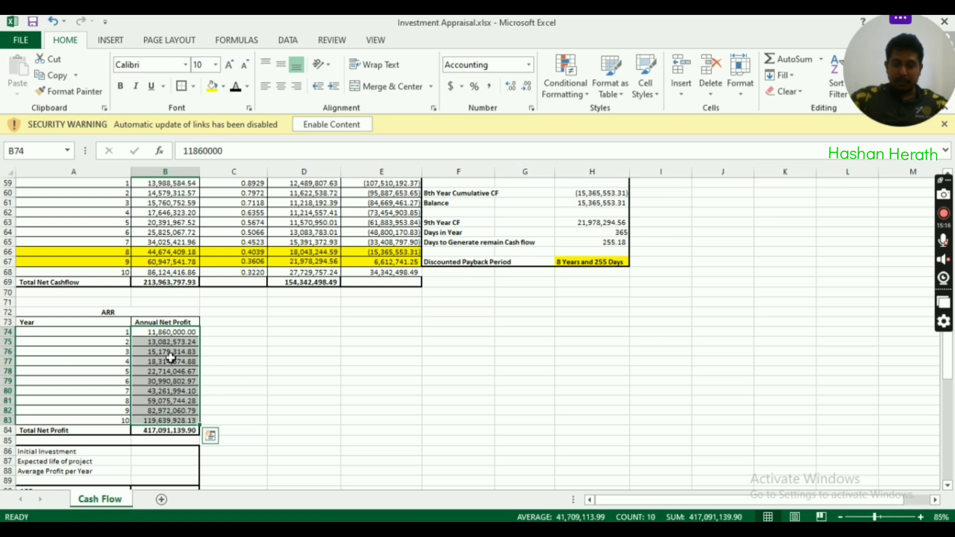
scroll(231, 372, "down", 2)
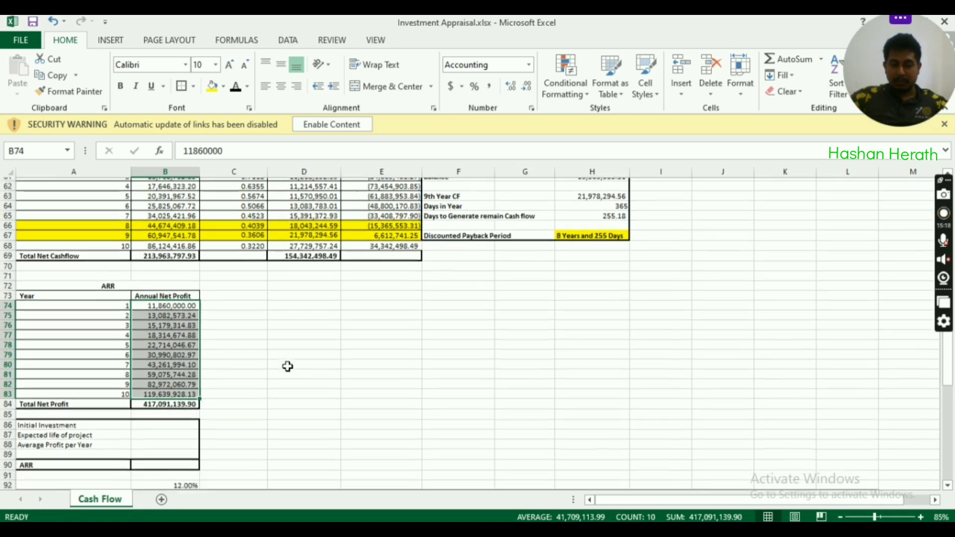
left_click(148, 277)
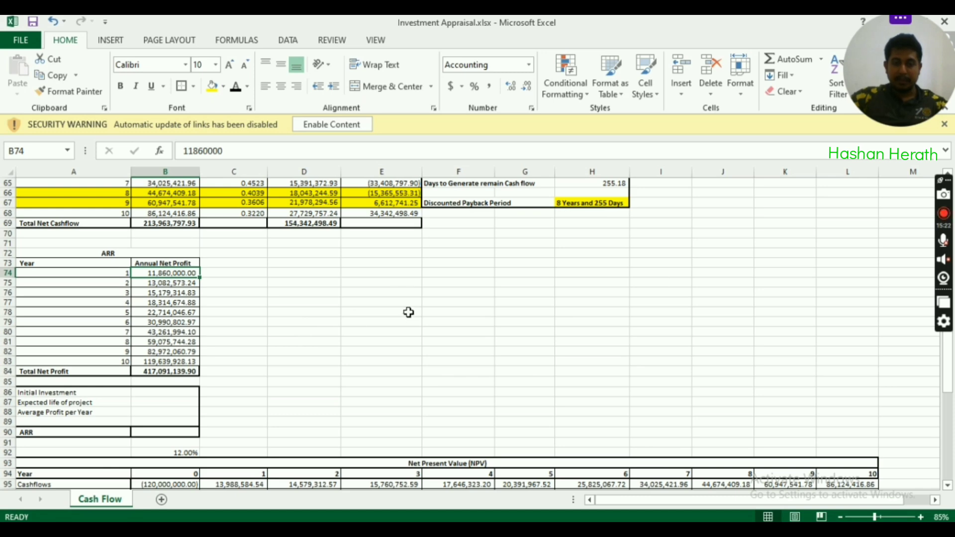
Enter the initial investment of 120,000,000 in B86
left_click(169, 375)
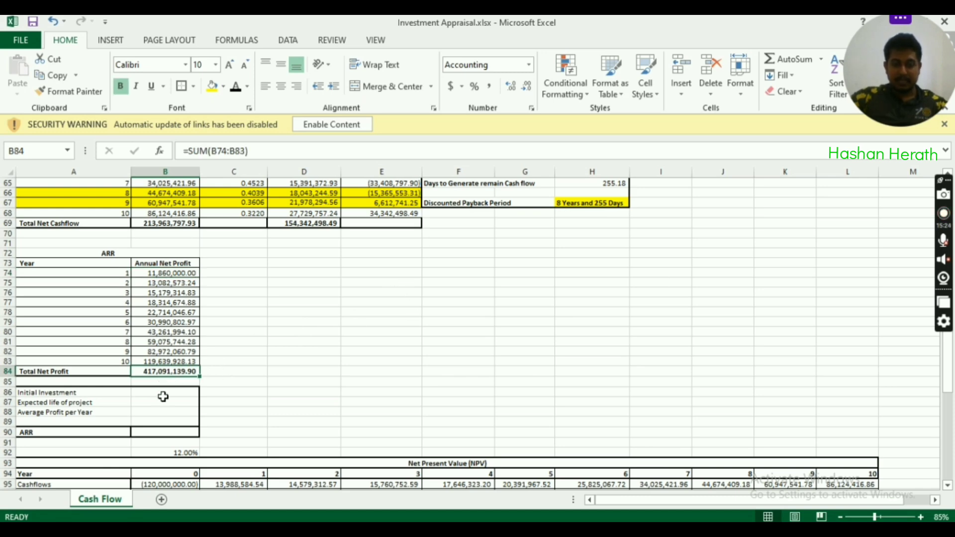
left_click(163, 396)
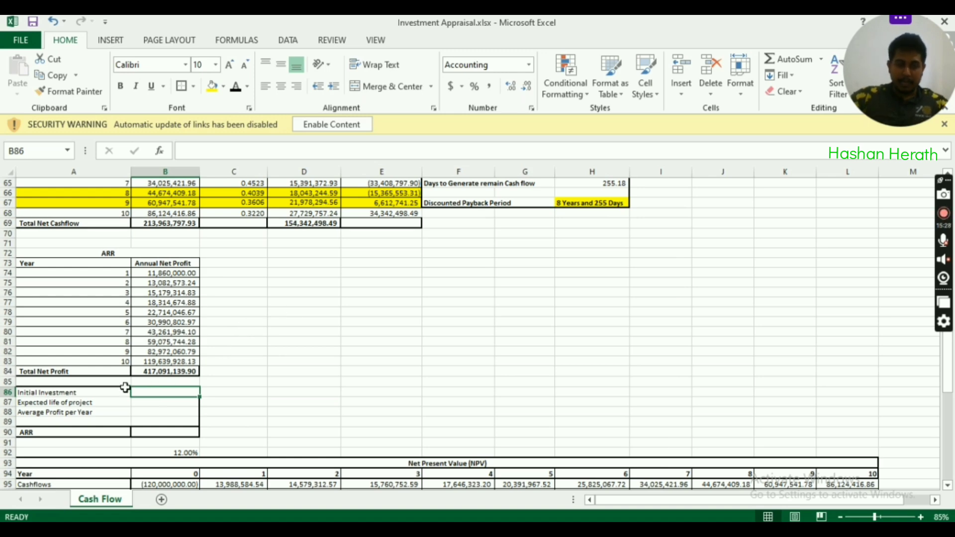
left_click(61, 393)
left_click(187, 395)
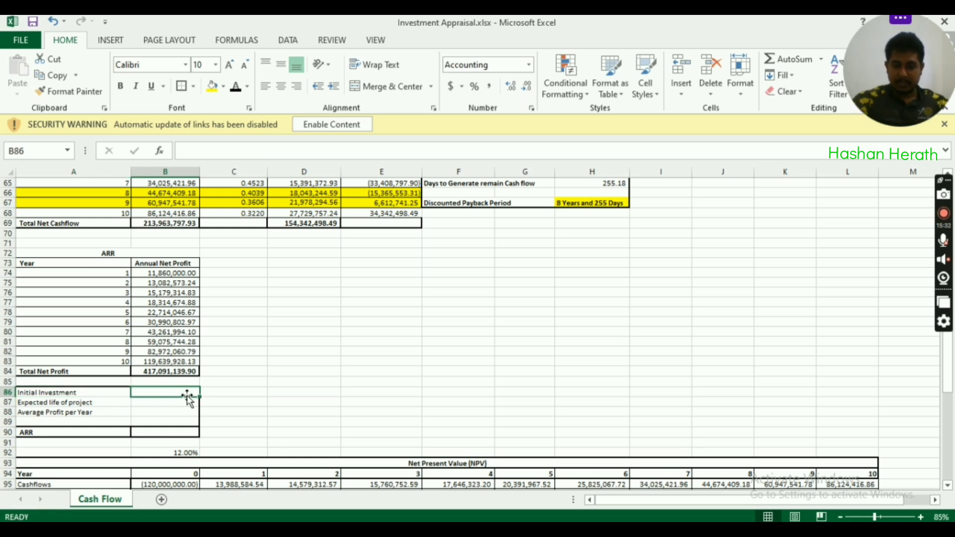
type("+120000000")
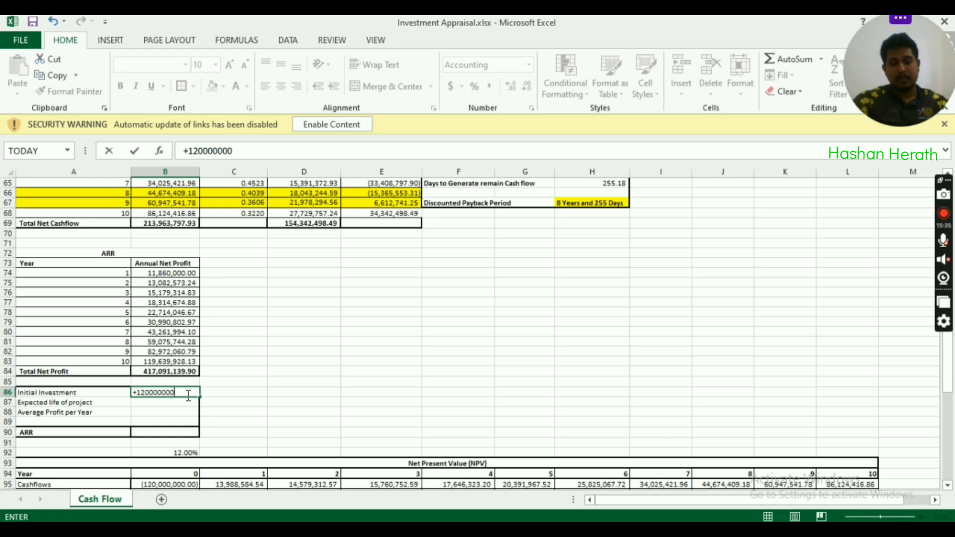
key("Return")
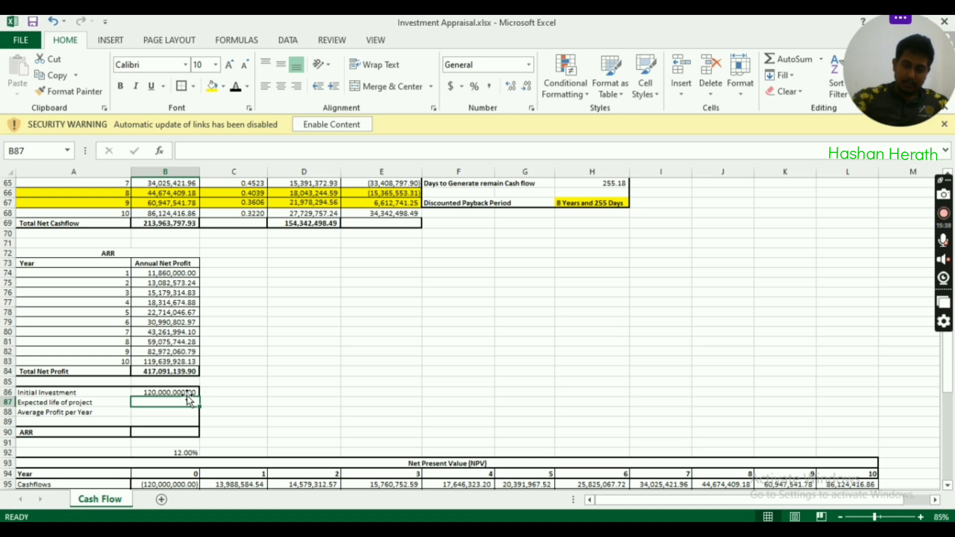
Set the expected project life to 10 years in B87
left_click(122, 361)
left_click(162, 400)
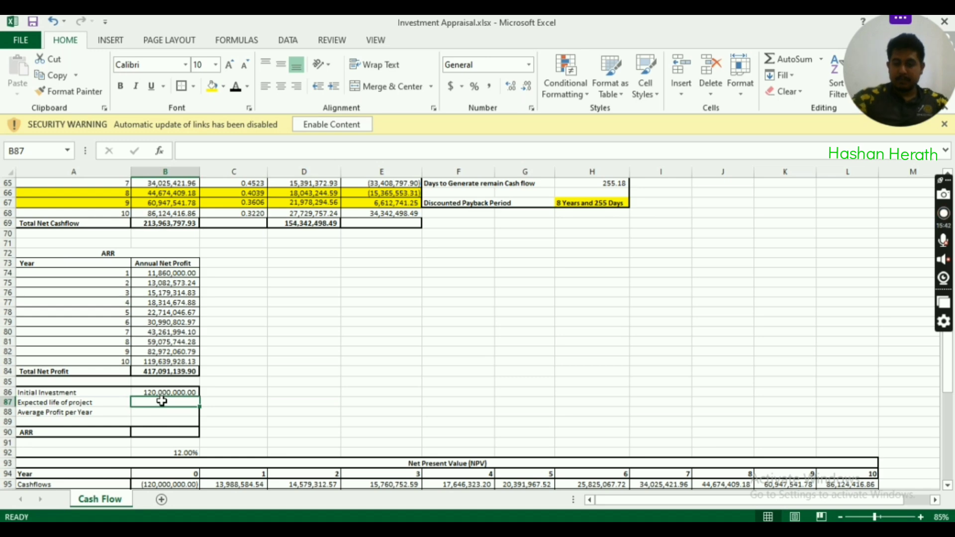
type("10")
key("Return")
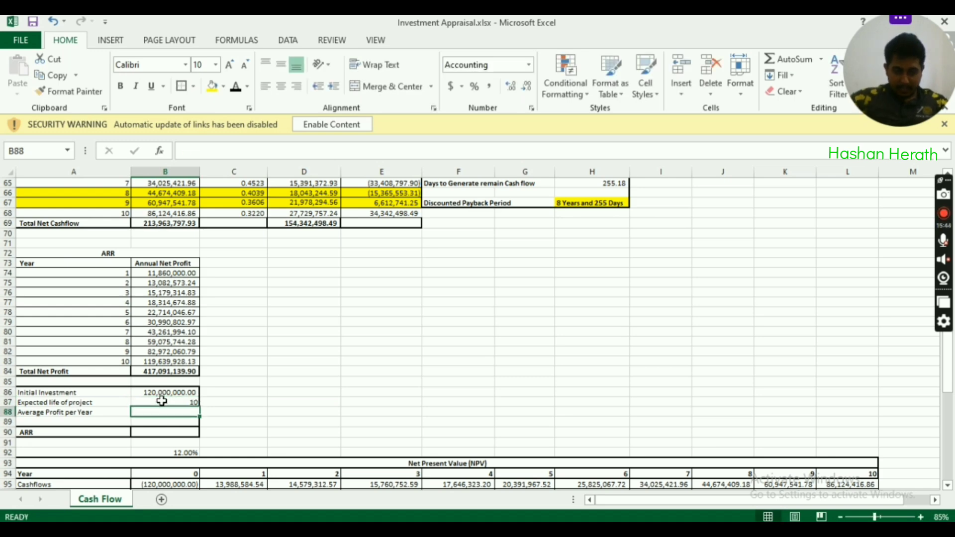
left_click(161, 401)
Enter =+B84/B87 in B88 for average profit per year, giving 41,709,113.99
left_click(35, 410)
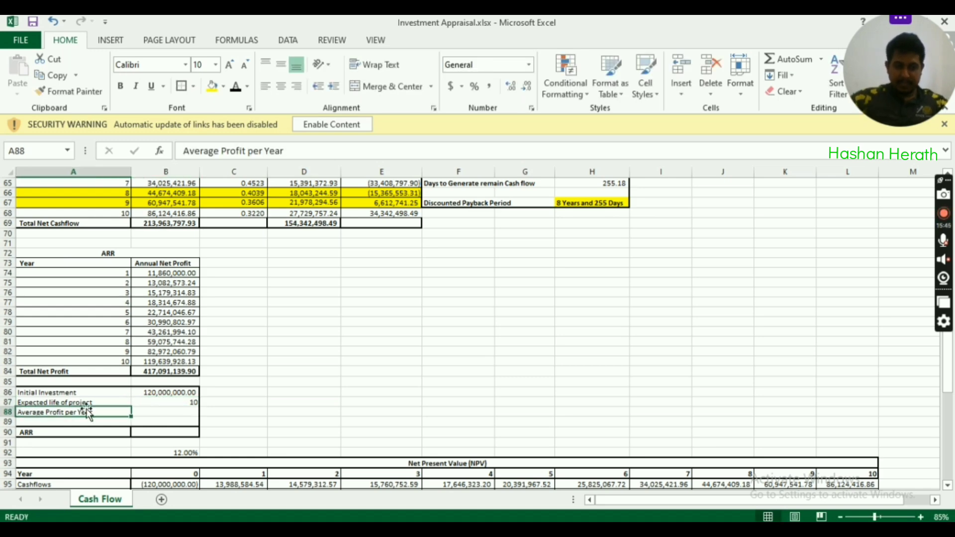
left_click(165, 410)
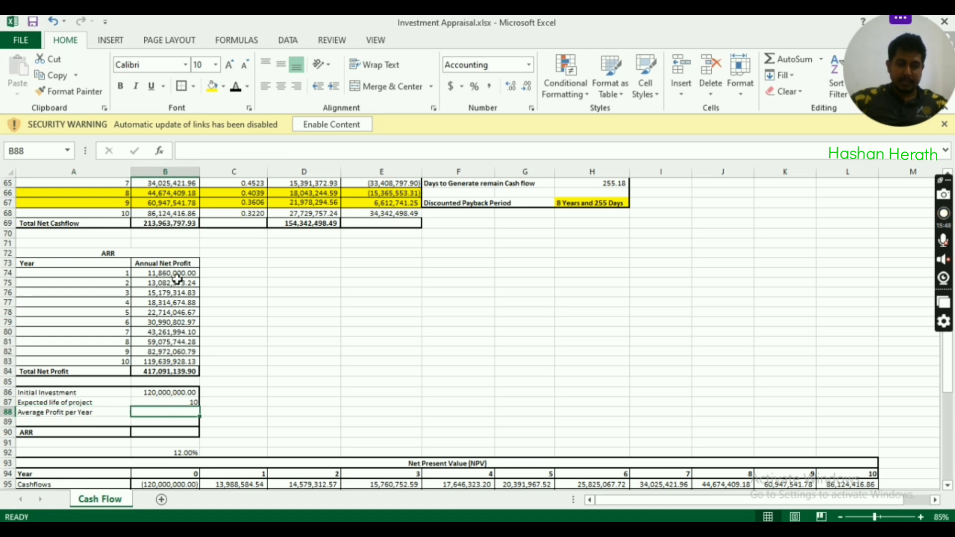
left_click_drag(177, 275, 160, 361)
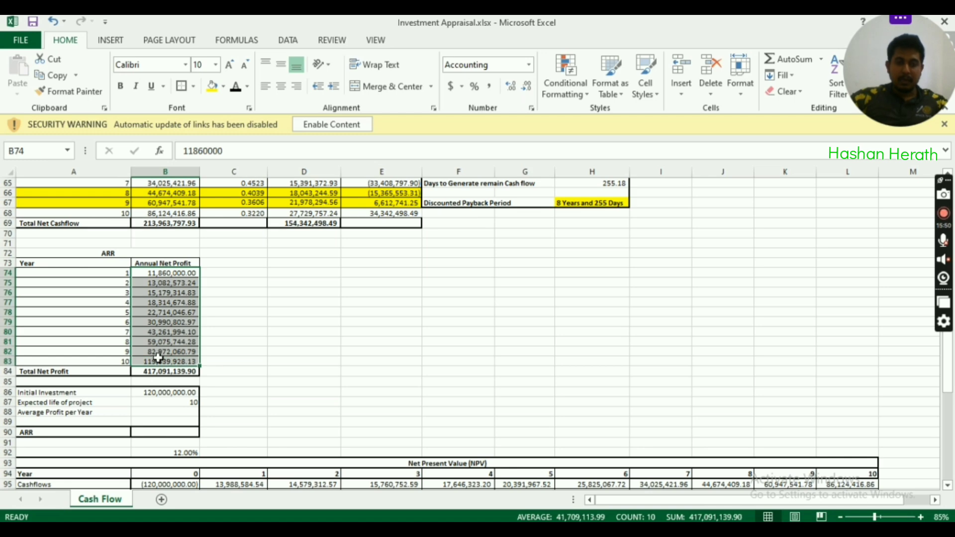
left_click(166, 404)
left_click(163, 412)
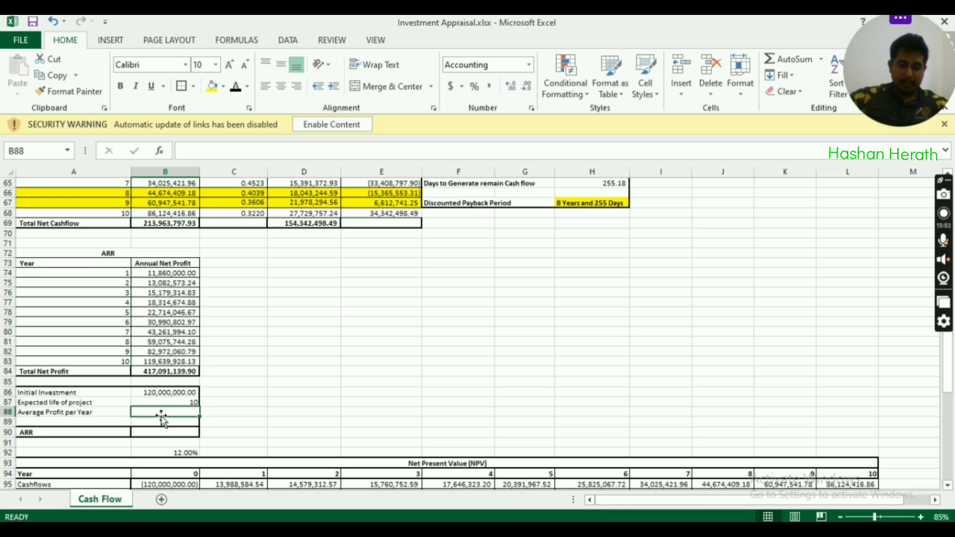
type("+")
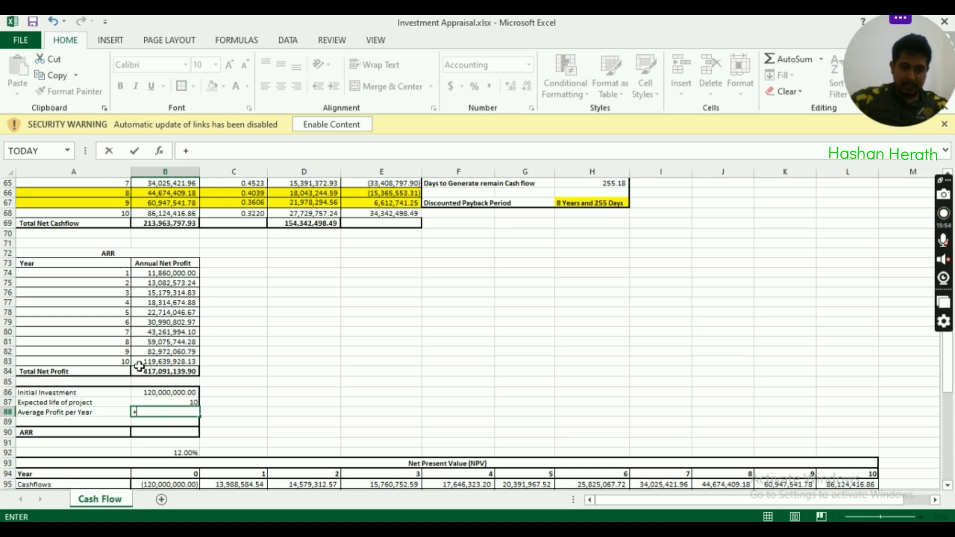
left_click(161, 372)
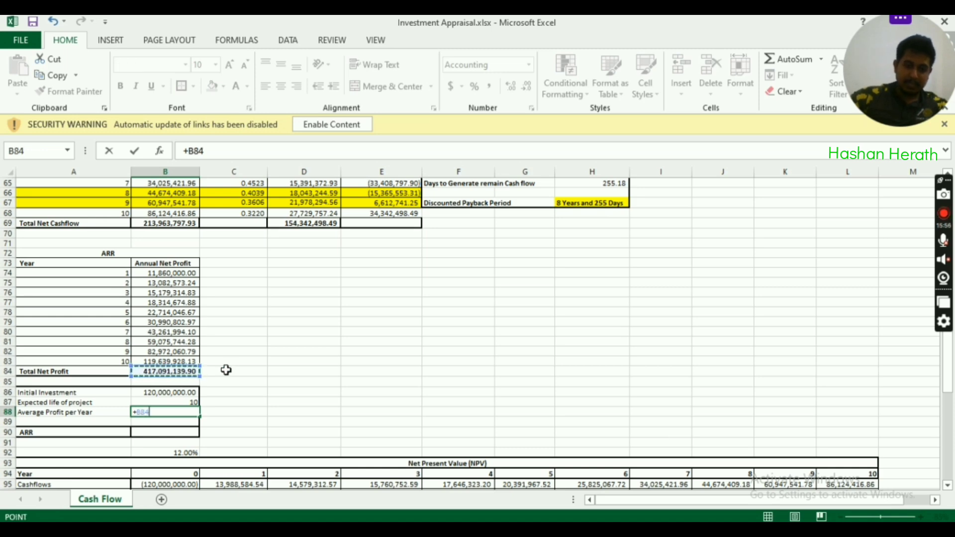
type("/")
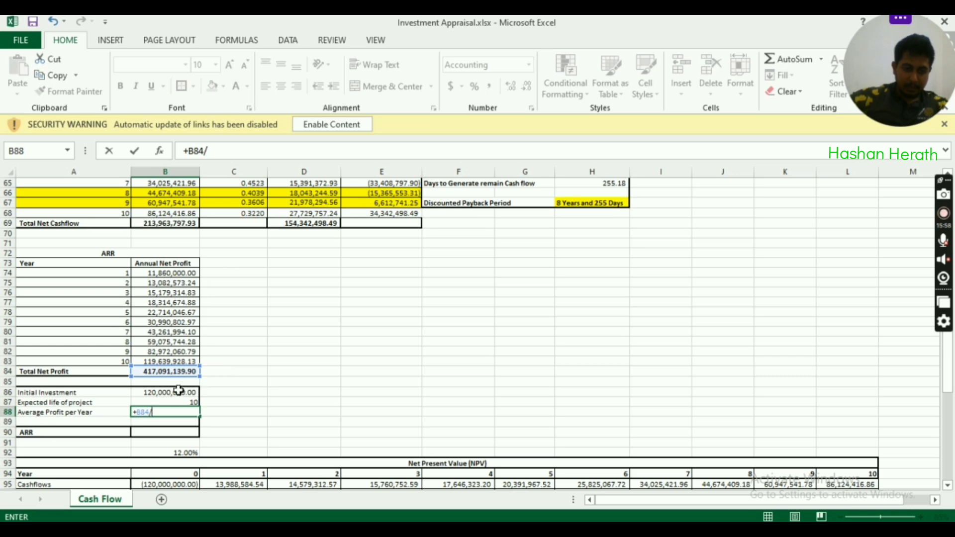
left_click(177, 402)
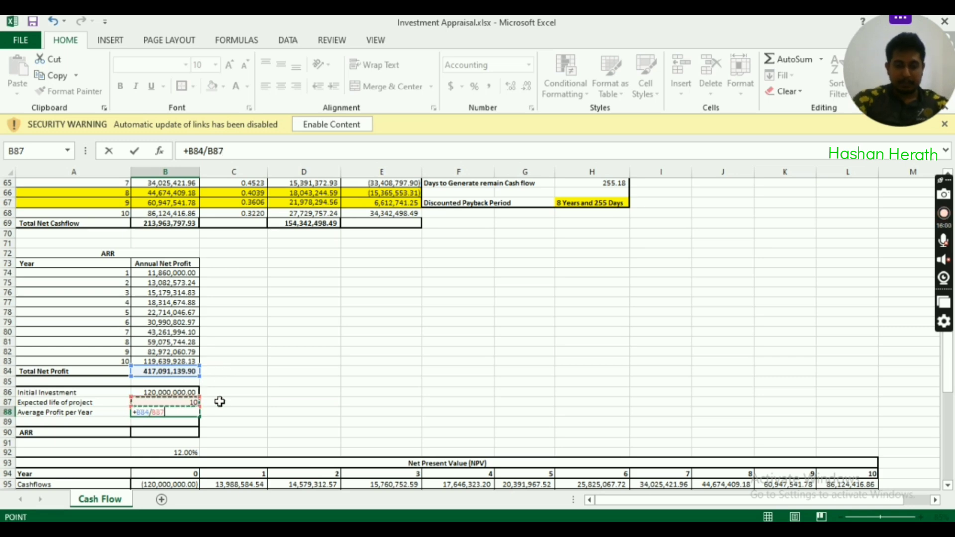
key("Return")
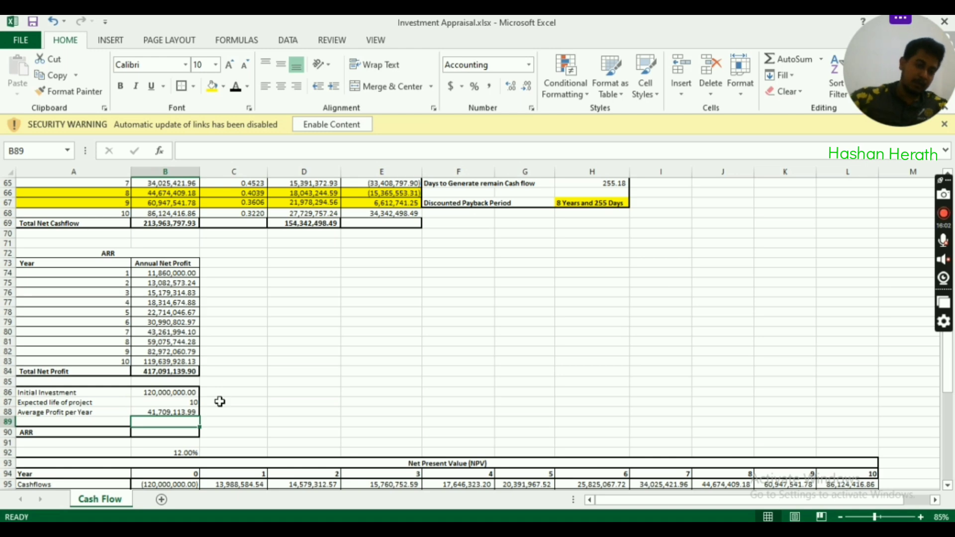
left_click(167, 412)
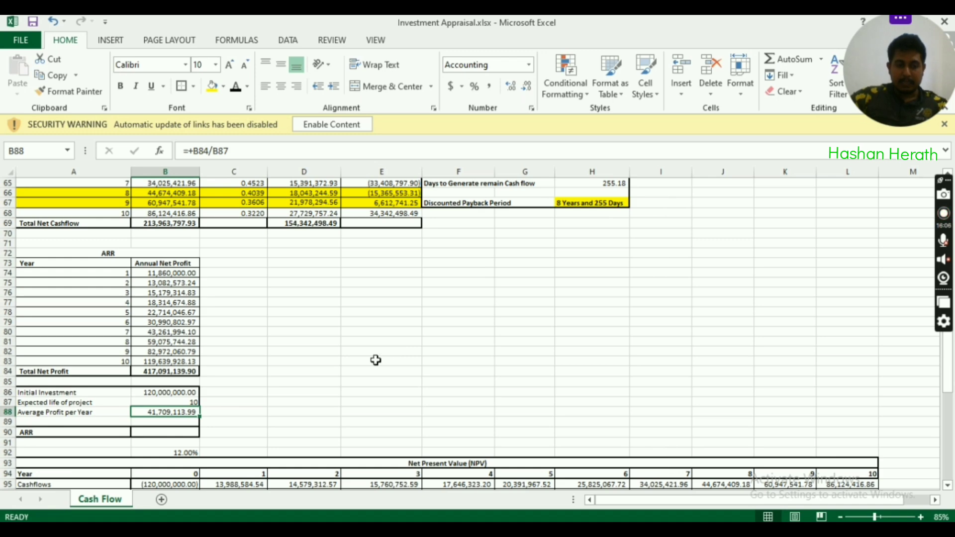
Try an ARR formula in B90 multiplied by 100, then undo it
scroll(321, 393, "down", 1)
left_click(167, 403)
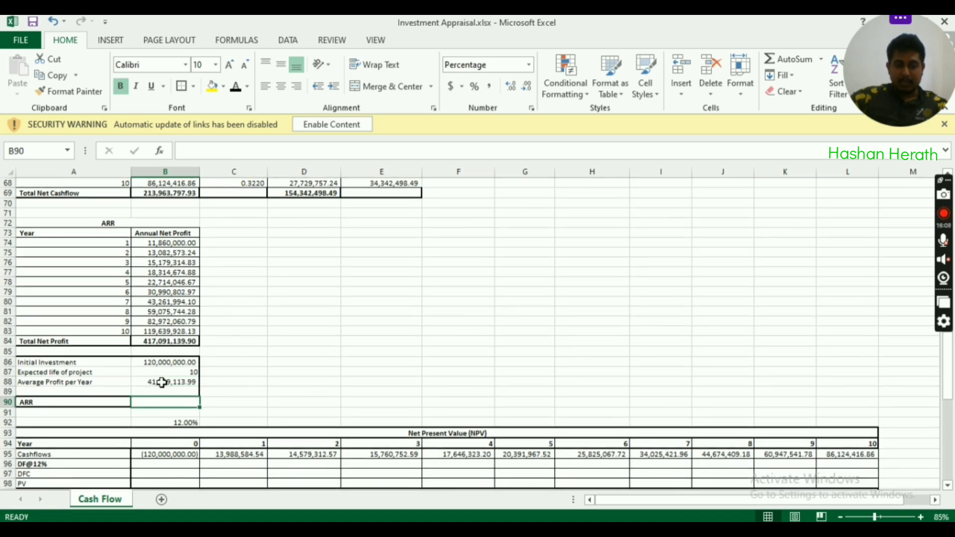
left_click(164, 382)
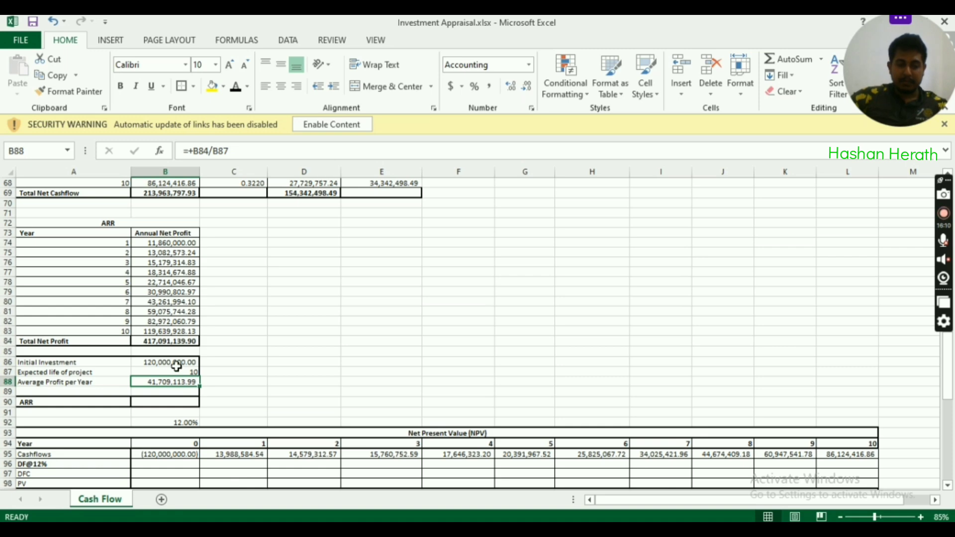
left_click(177, 364)
left_click(159, 402)
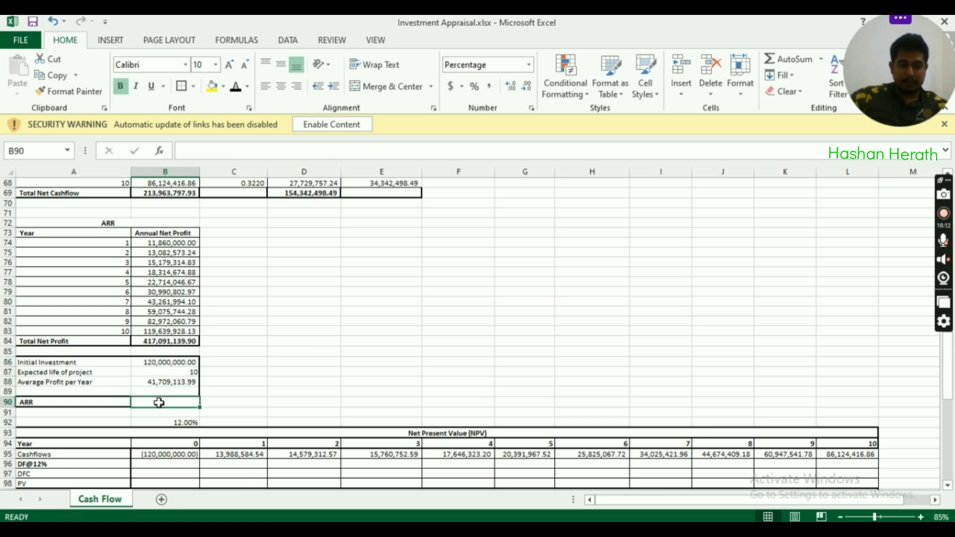
type("+")
left_click(160, 382)
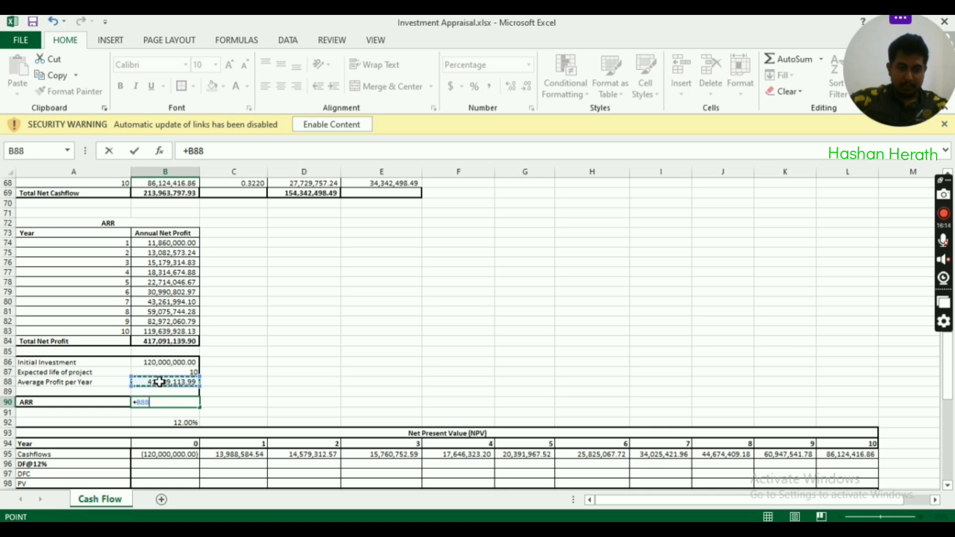
type("/")
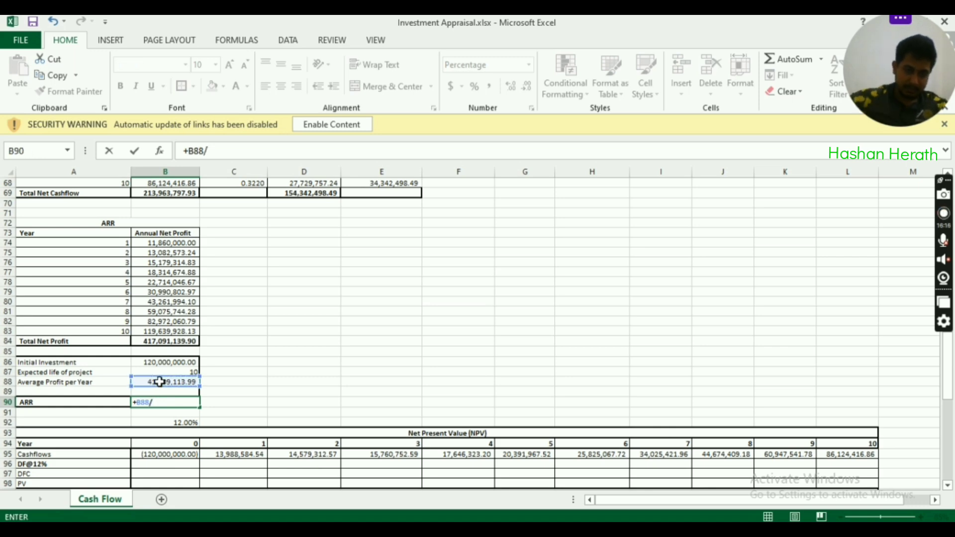
left_click(173, 363)
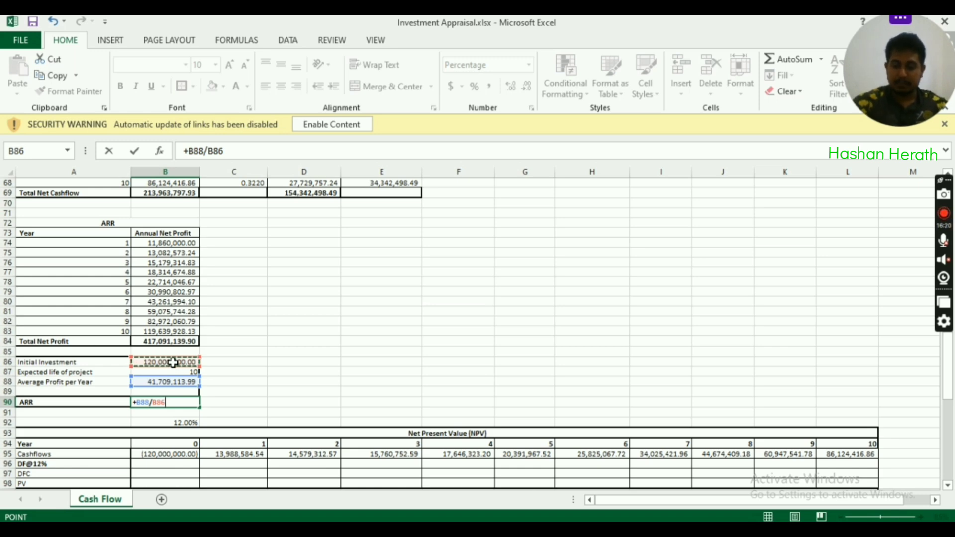
type("*")
type("00")
key("Return")
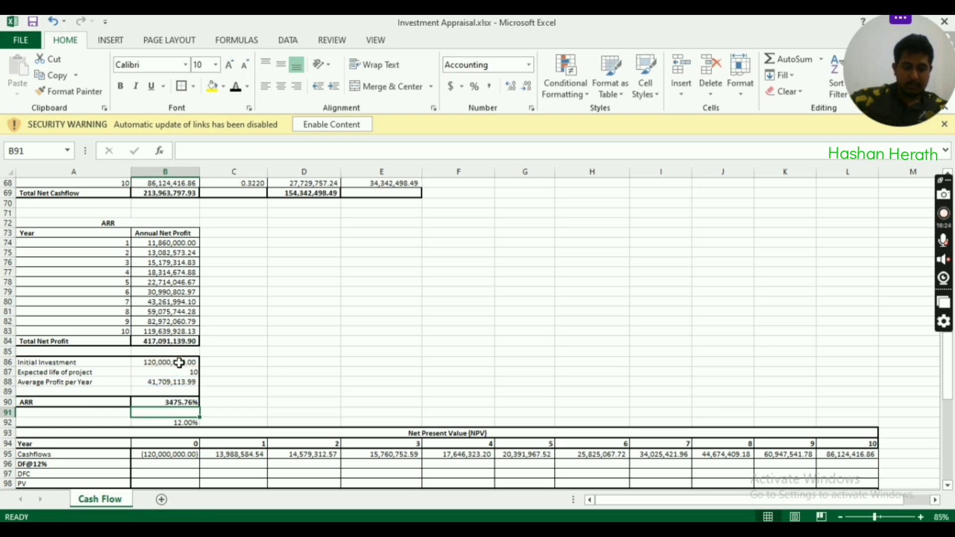
key("ctrl+z")
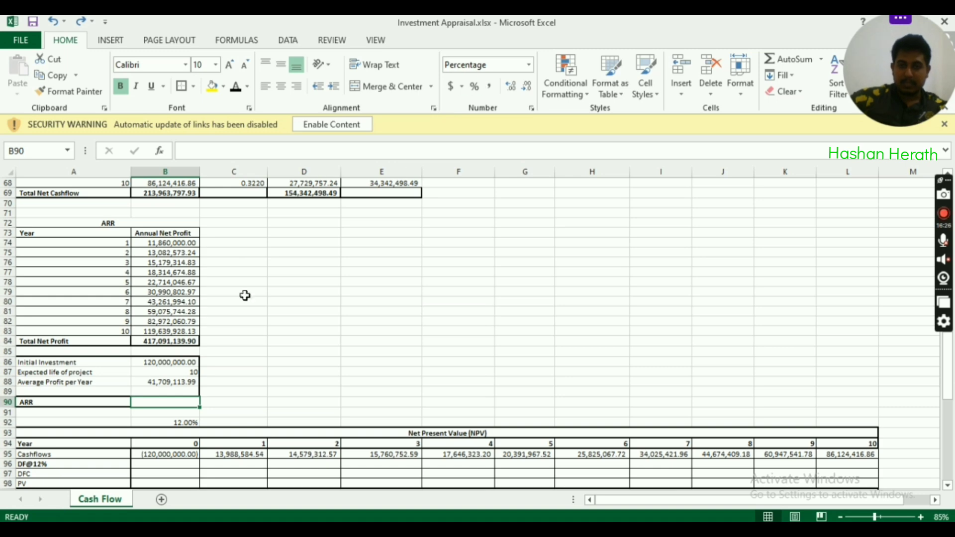
Enter =+B88/B86 in B90 so the ARR shows 34.76%
type("+")
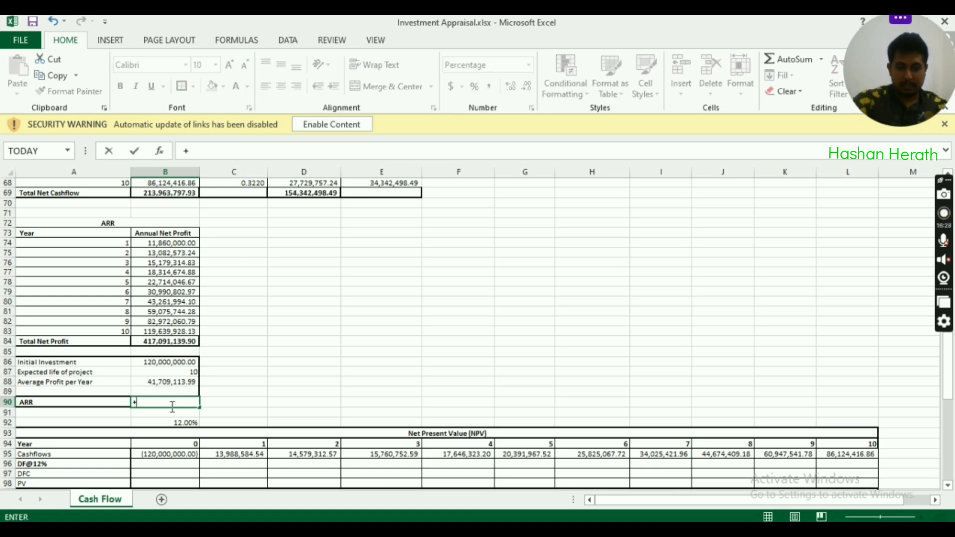
key("Up")
key("Up")
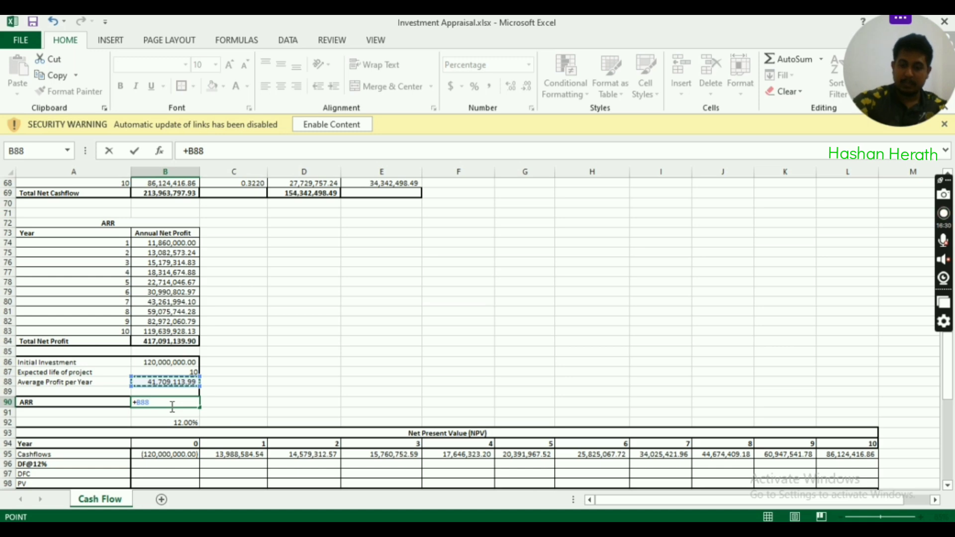
type("/")
left_click(176, 365)
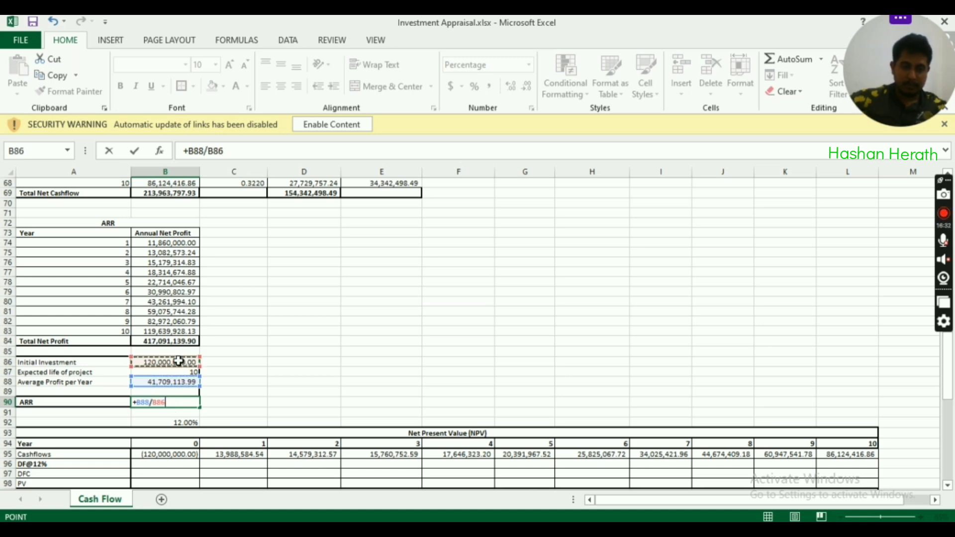
key("Return")
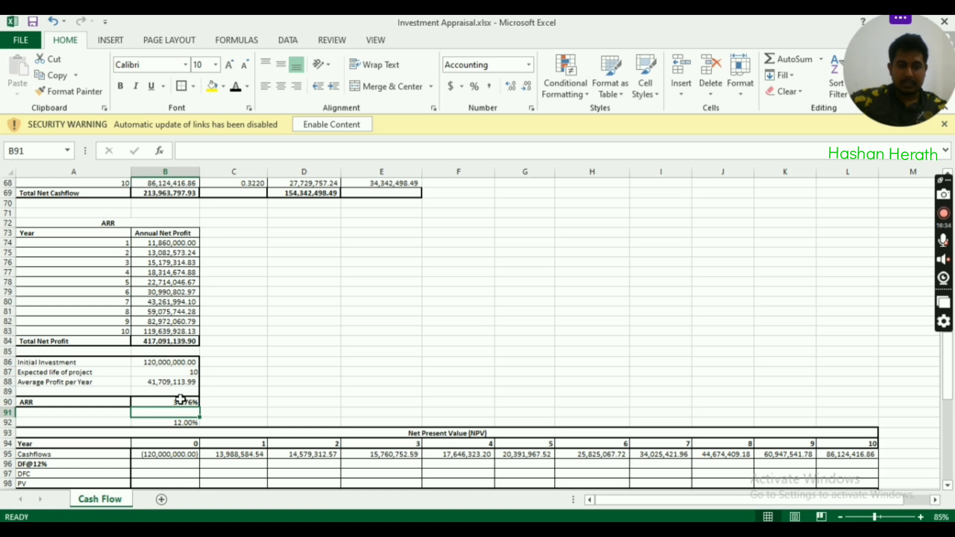
left_click(181, 399)
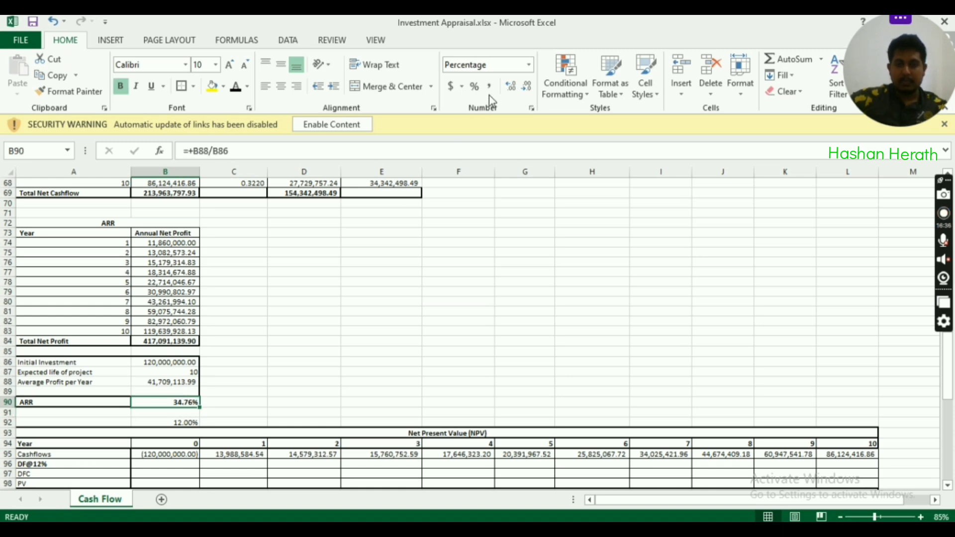
left_click(227, 391)
left_click(161, 404)
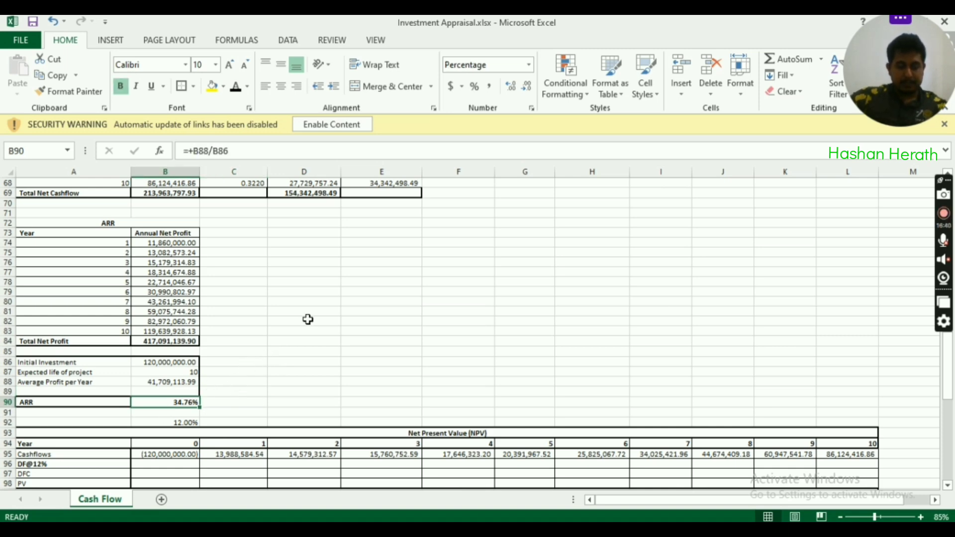
Test =+B88/B86*100 in C90, then delete the trial calculation
left_click(247, 402)
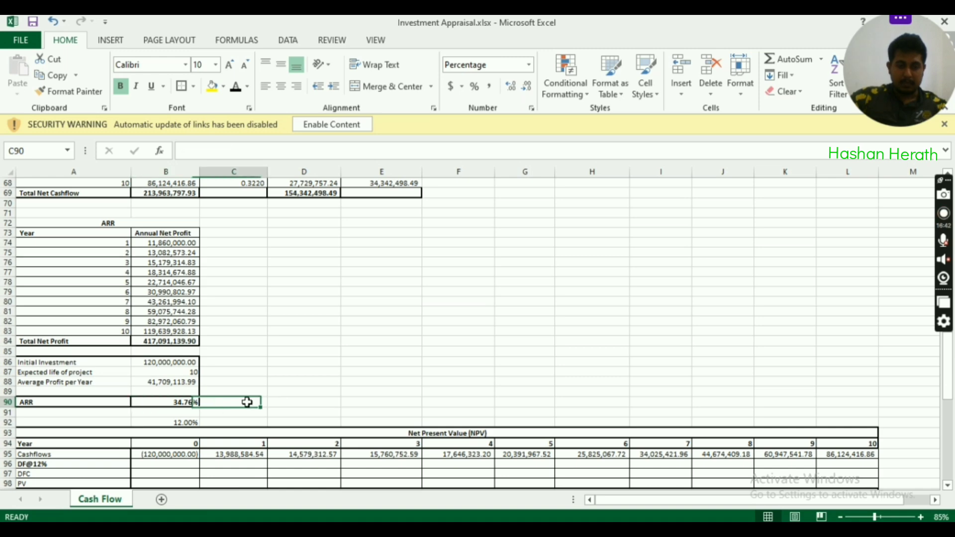
type("+")
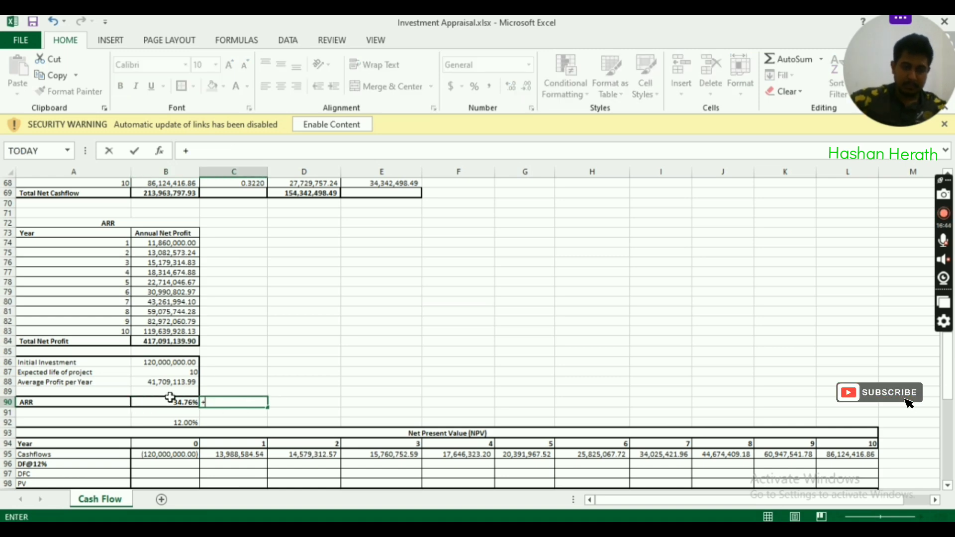
left_click(172, 382)
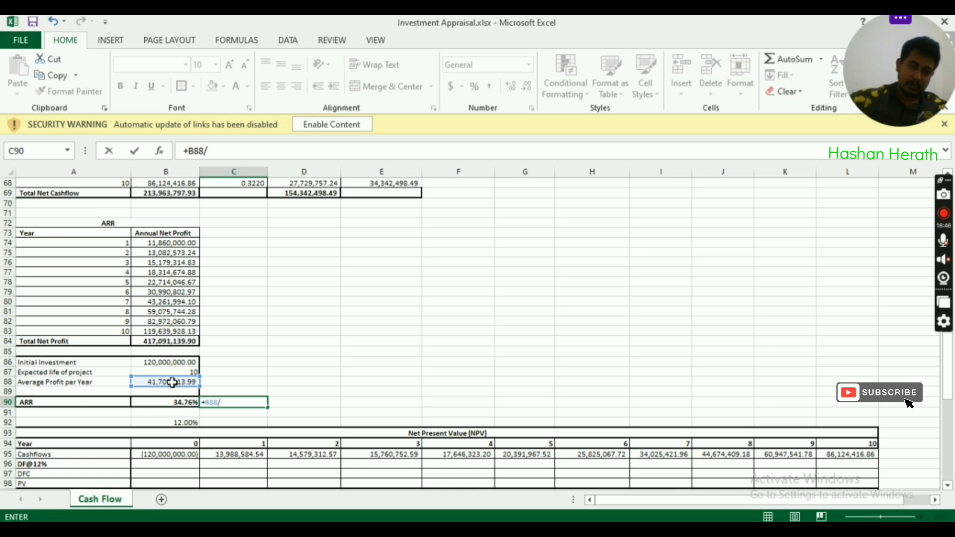
left_click(175, 363)
key("Return")
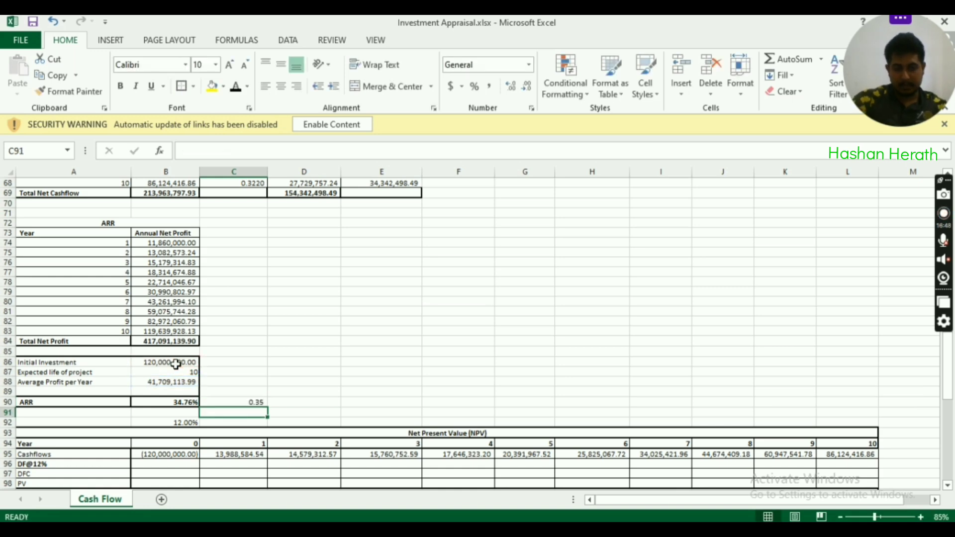
key("Up")
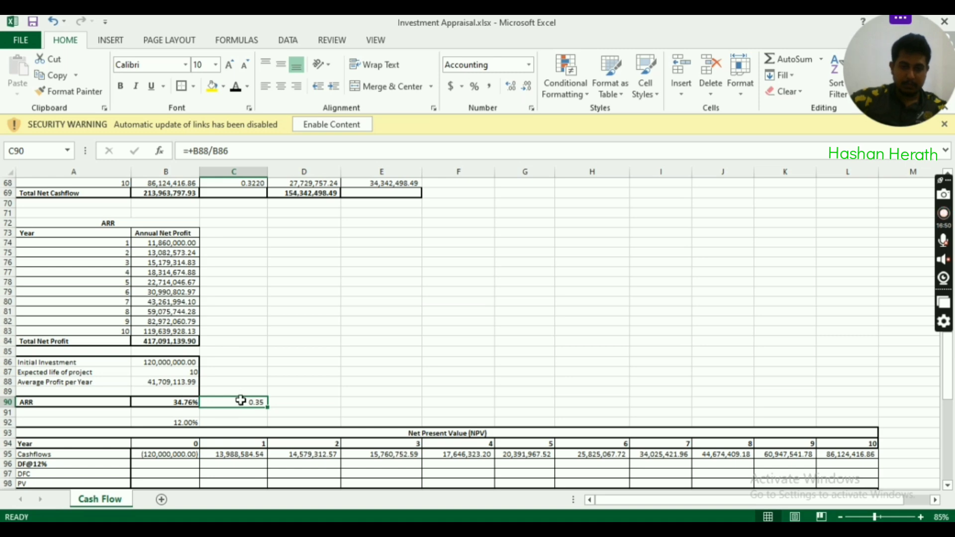
left_click(290, 154)
type("*")
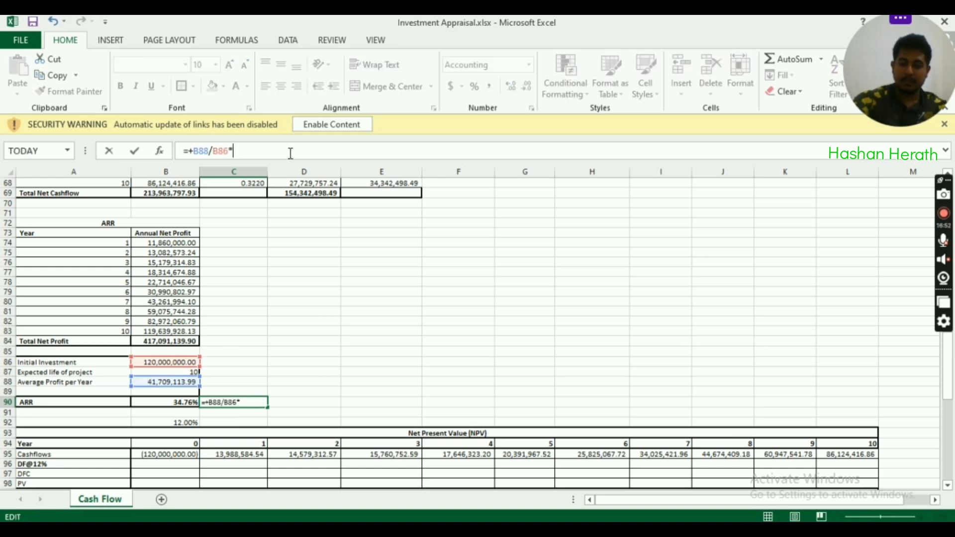
type("100")
key("Return")
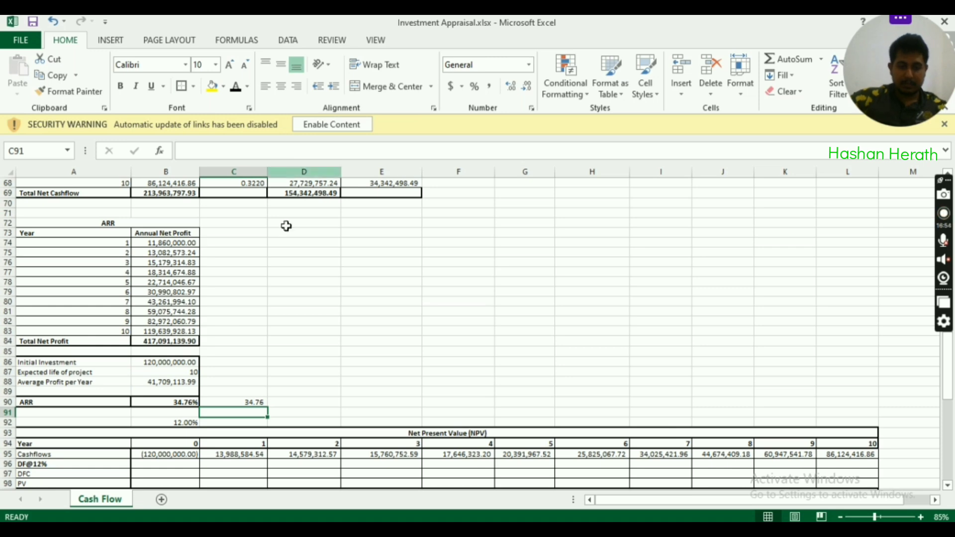
left_click(232, 400)
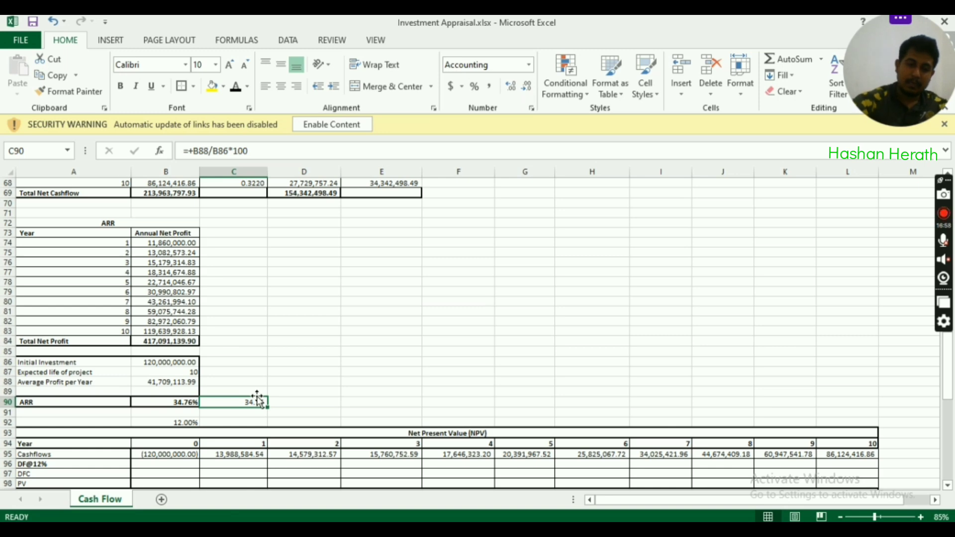
key("Delete")
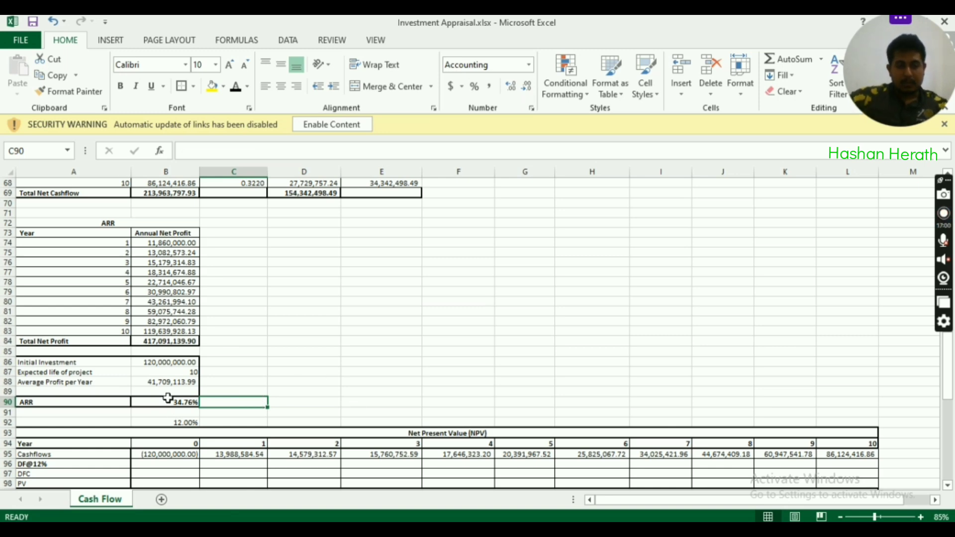
Reconfirm the ARR formula in B90 without changes
left_click(168, 398)
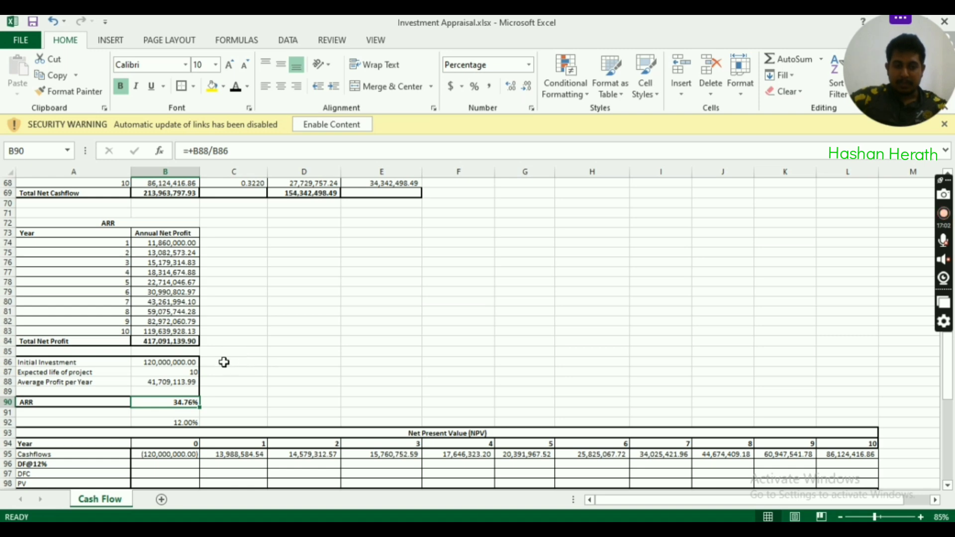
double_click(168, 402)
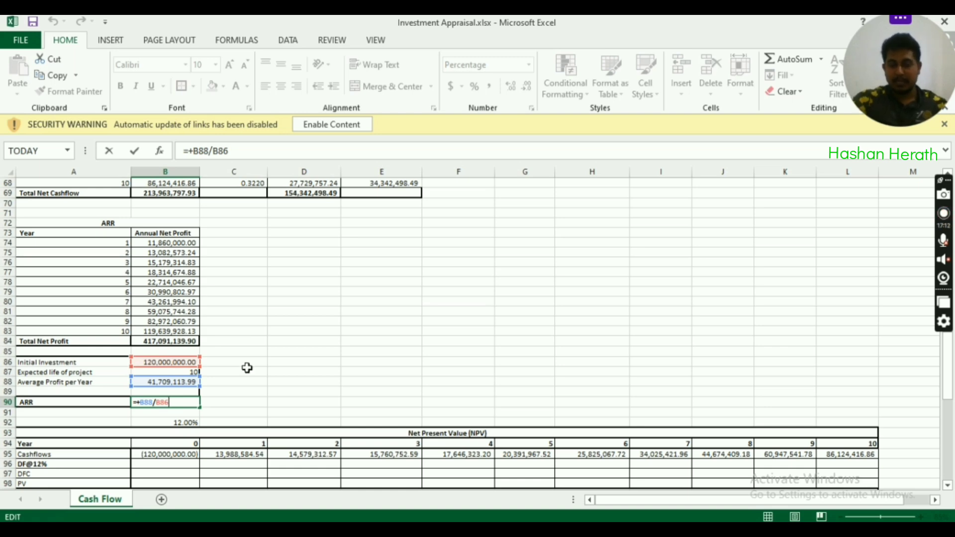
key("Return")
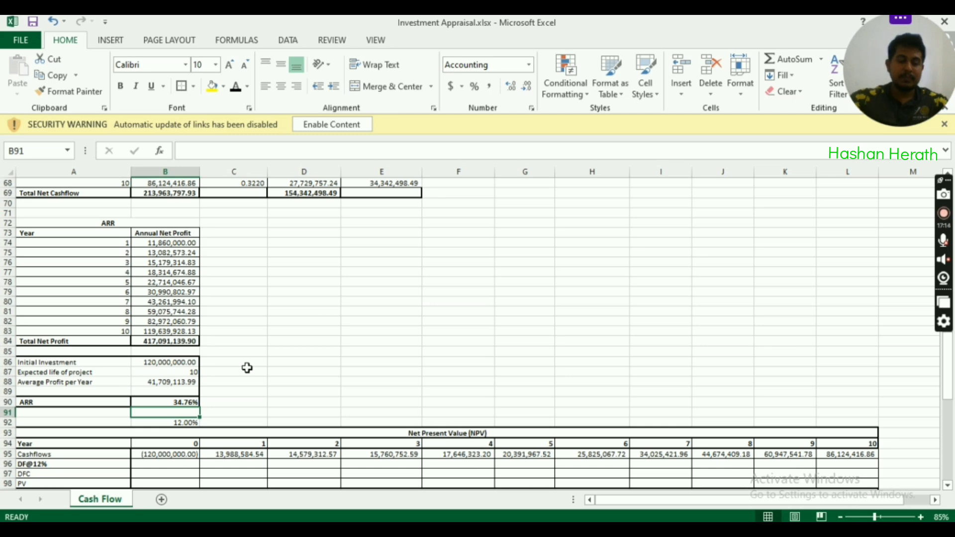
left_click(121, 225)
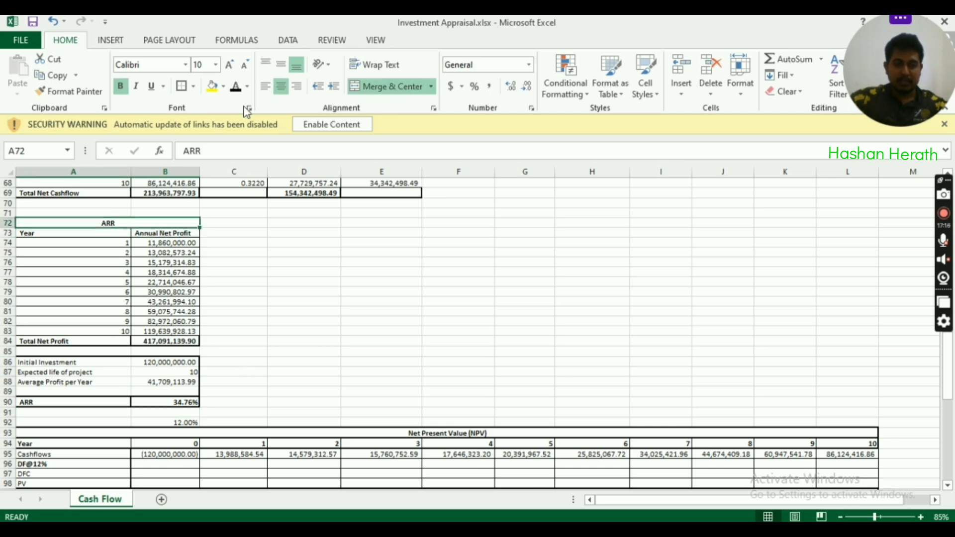
left_click(212, 86)
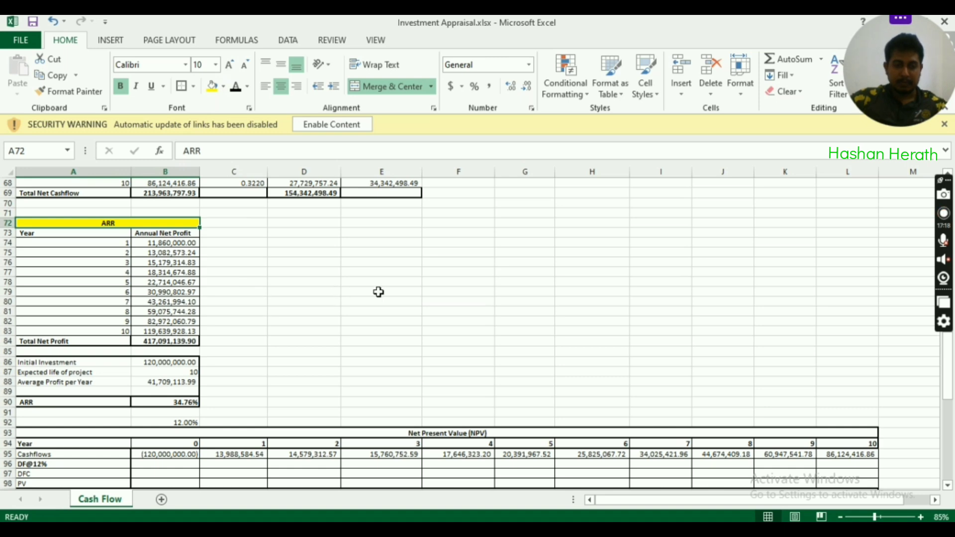
scroll(373, 284, "down", 1)
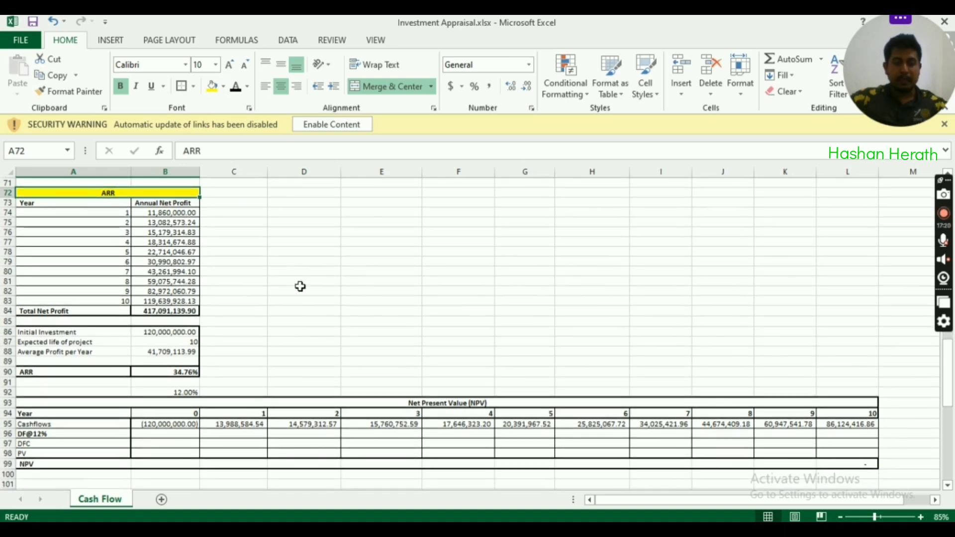
scroll(303, 298, "down", 1)
scroll(313, 330, "down", 3)
scroll(314, 328, "up", 1)
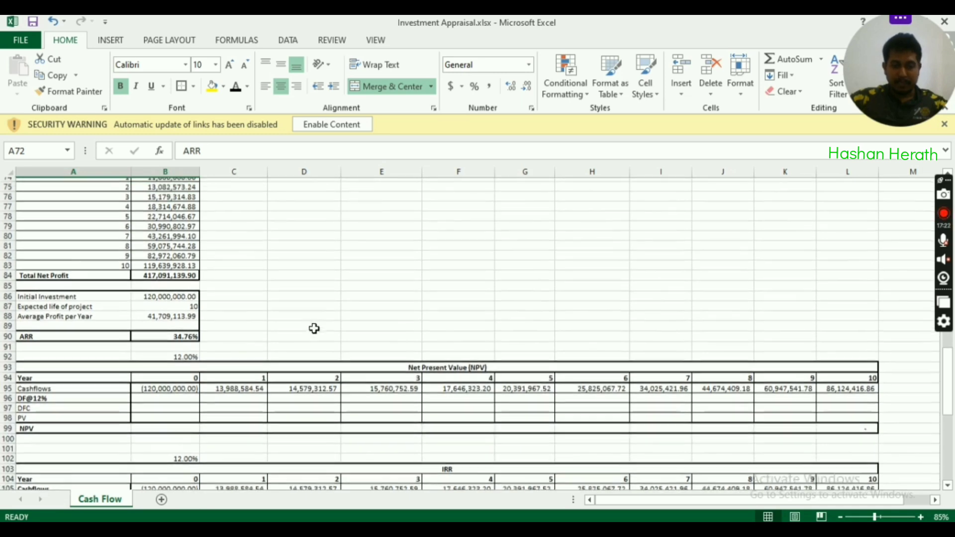
scroll(348, 330, "up", 2)
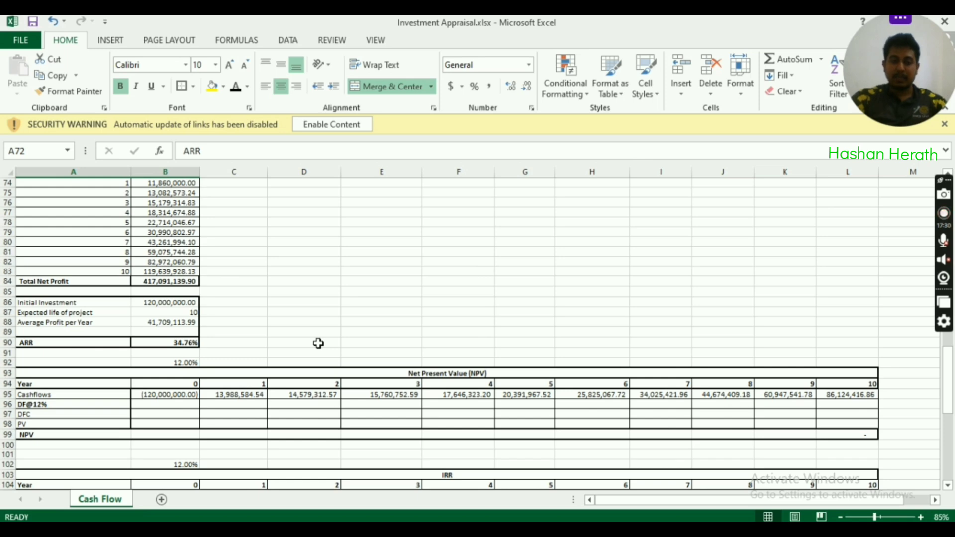
left_click(374, 373)
scroll(422, 297, "down", 1)
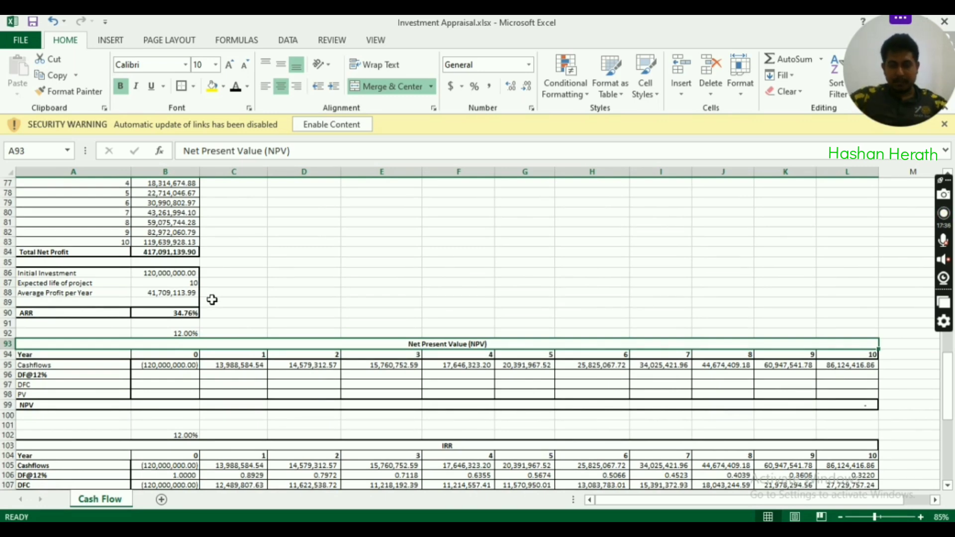
Inspect the NPV table's DF, DFC and PV cells and earlier payback cash flows
left_click(170, 376)
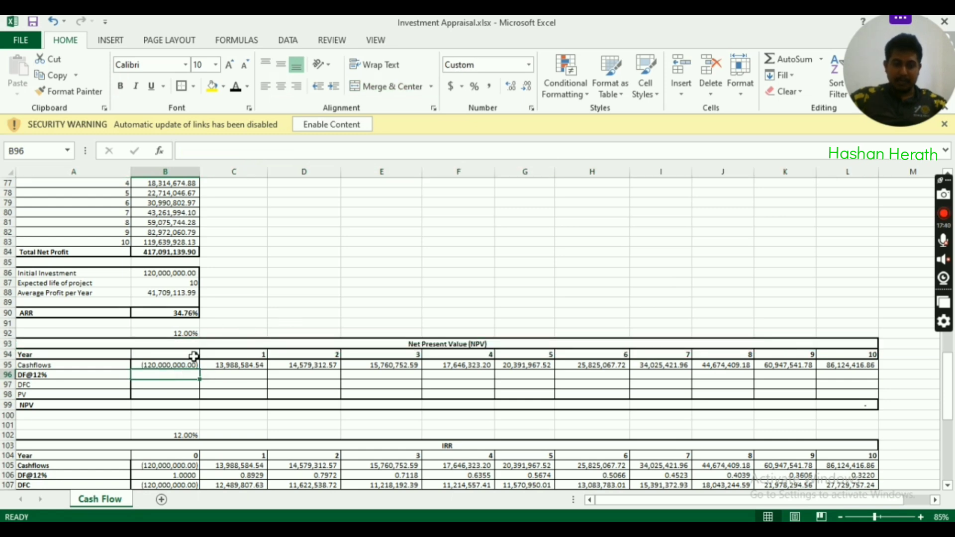
left_click(145, 396)
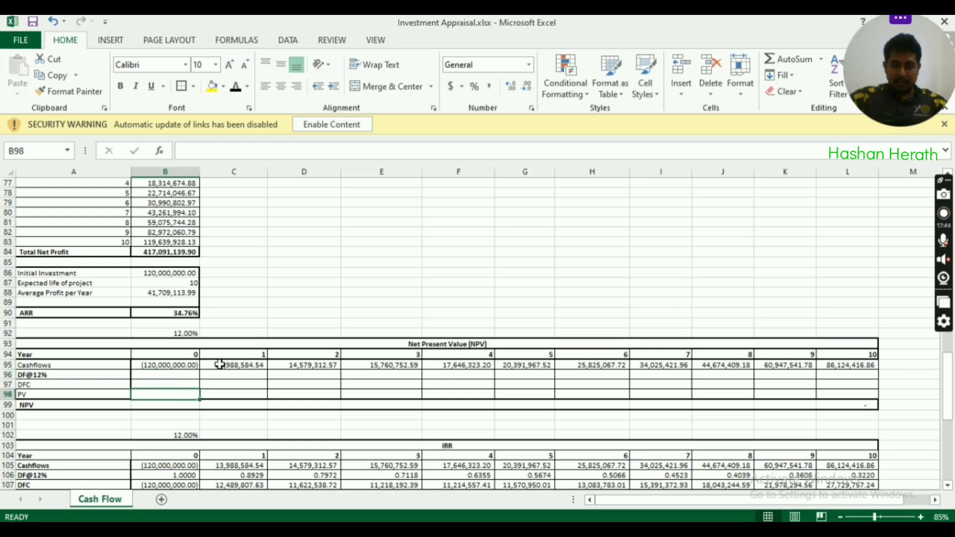
scroll(263, 312, "up", 4)
scroll(263, 312, "up", 2)
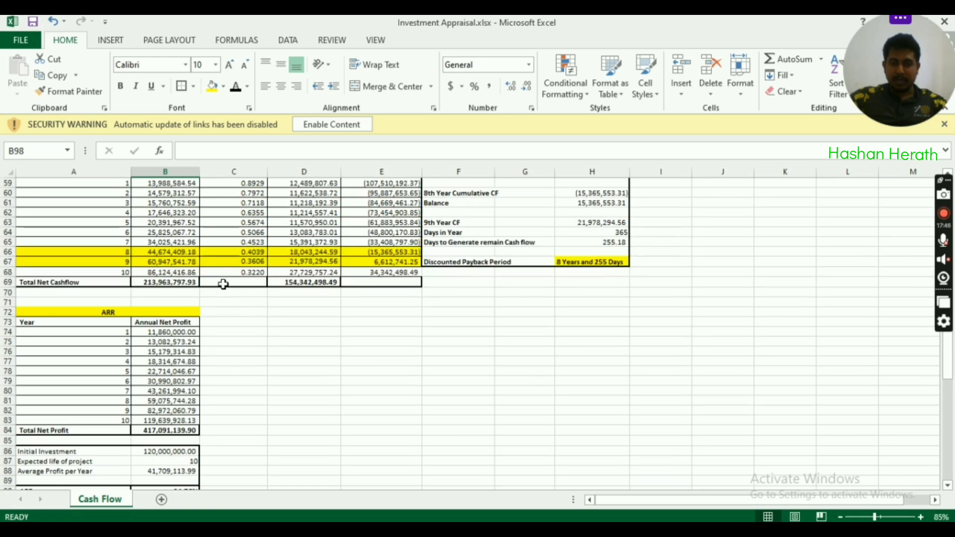
left_click(194, 257)
scroll(335, 358, "down", 5)
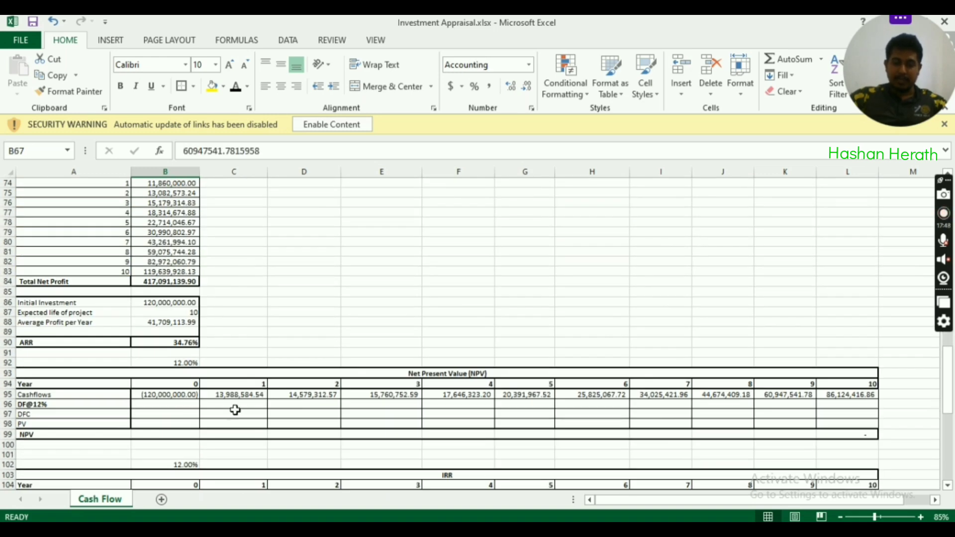
left_click(185, 414)
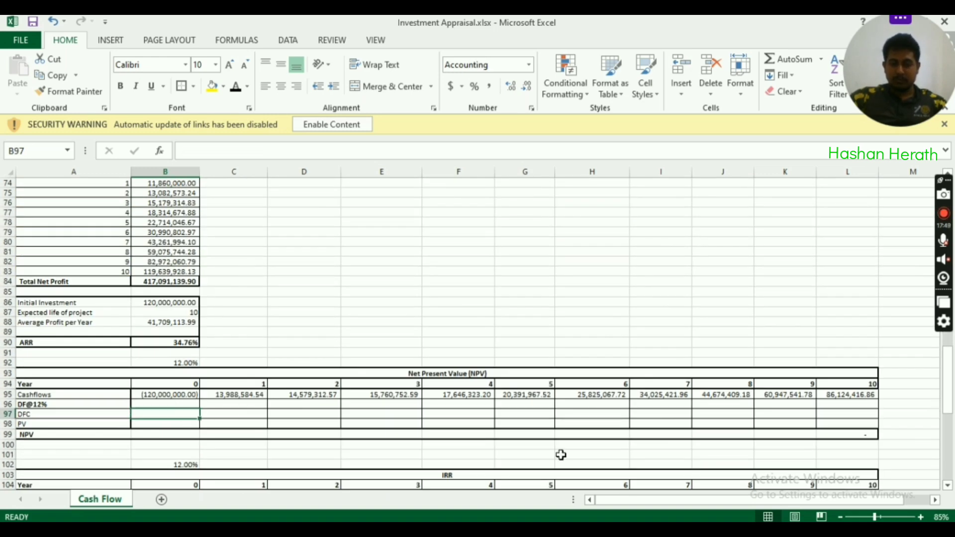
left_click(833, 424)
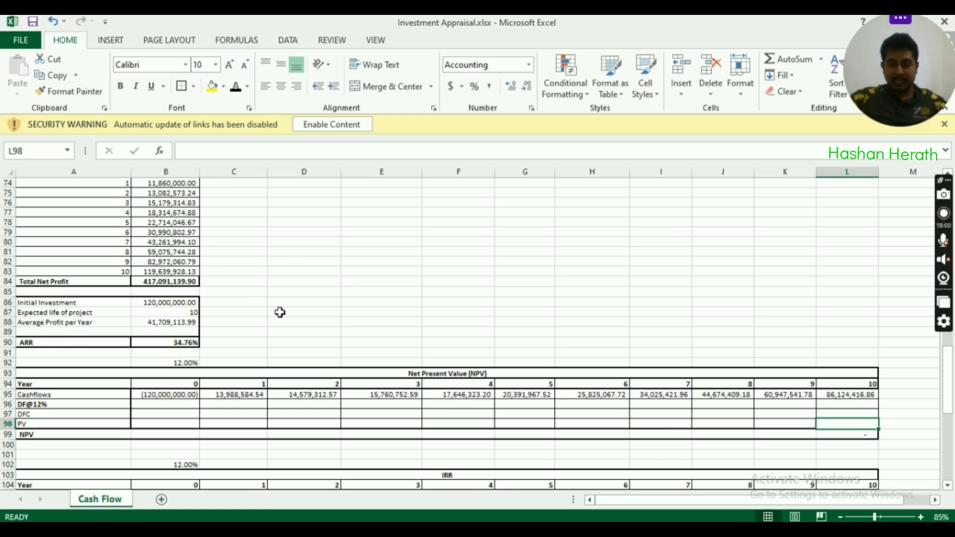
scroll(259, 290, "down", 1)
scroll(258, 290, "down", 1)
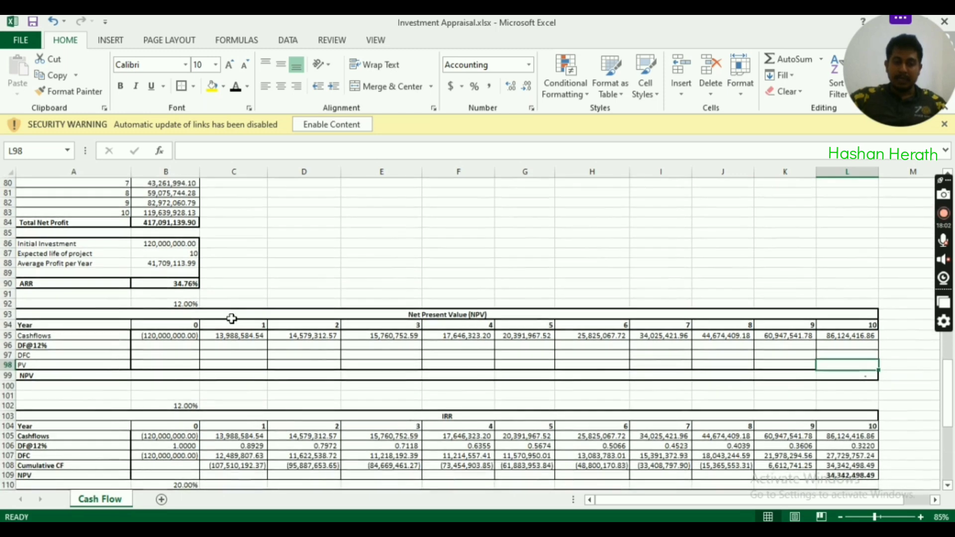
Fill the 12% discount rate cell B92 with yellow
left_click(190, 307)
left_click(190, 312)
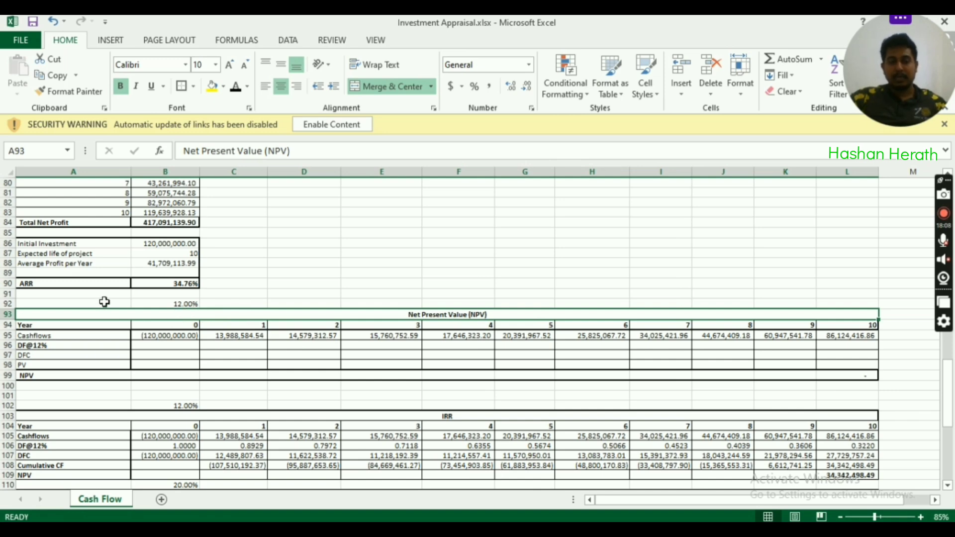
left_click(143, 349)
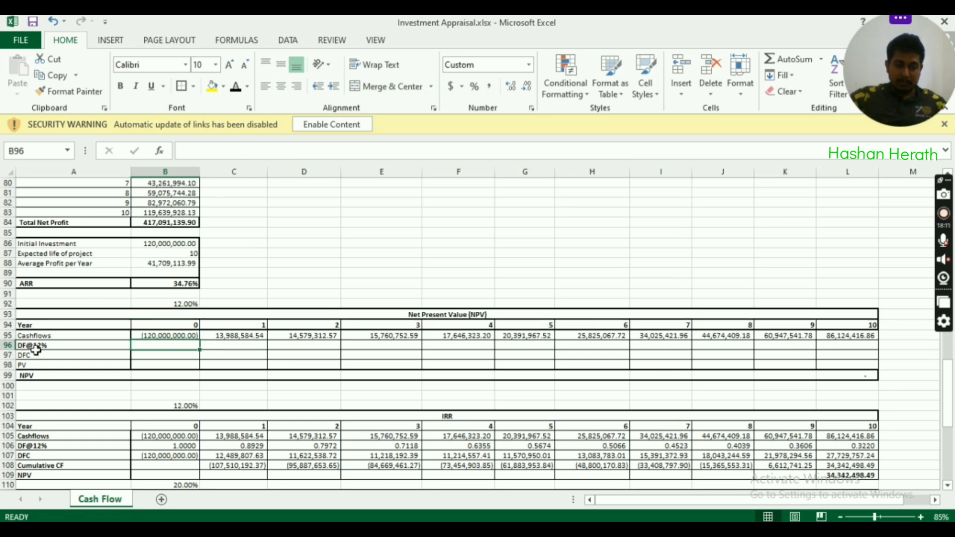
left_click(167, 304)
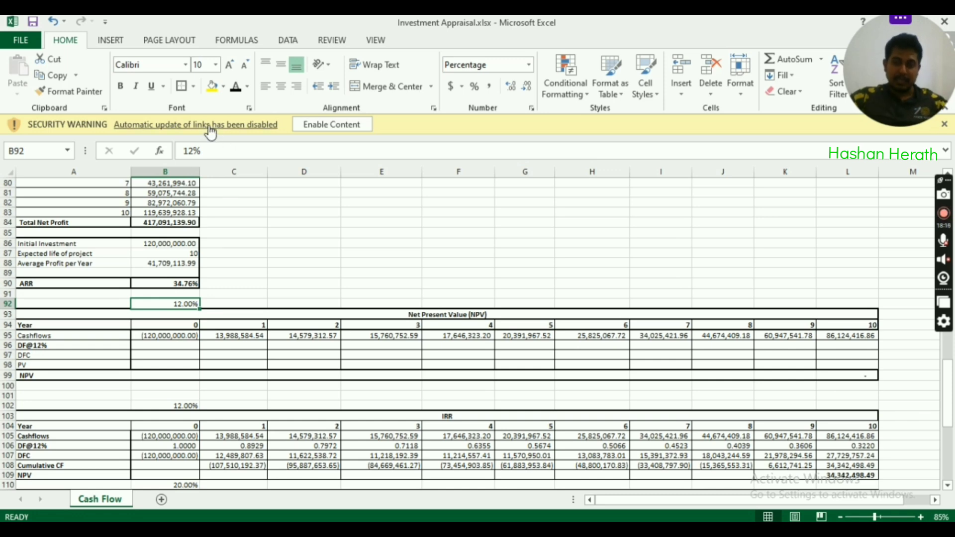
left_click(212, 86)
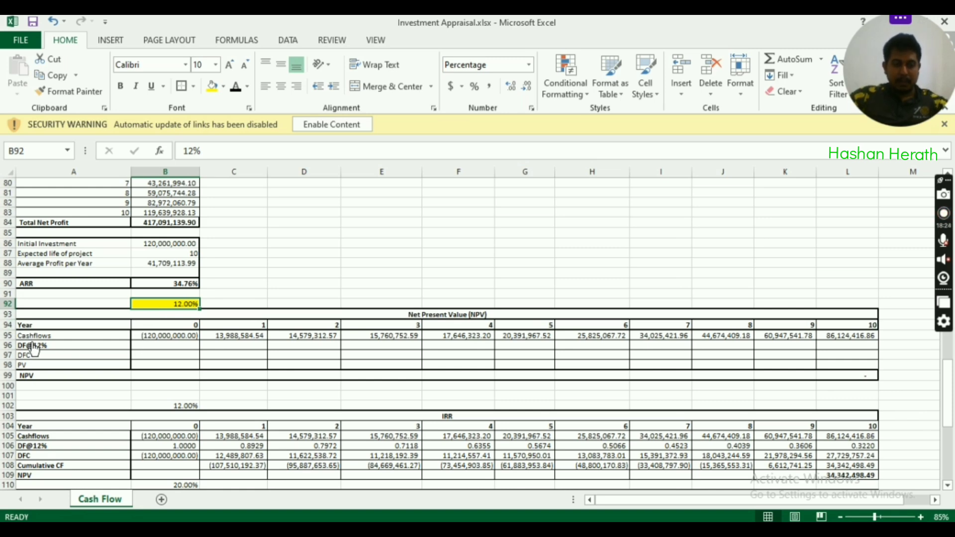
left_click(167, 345)
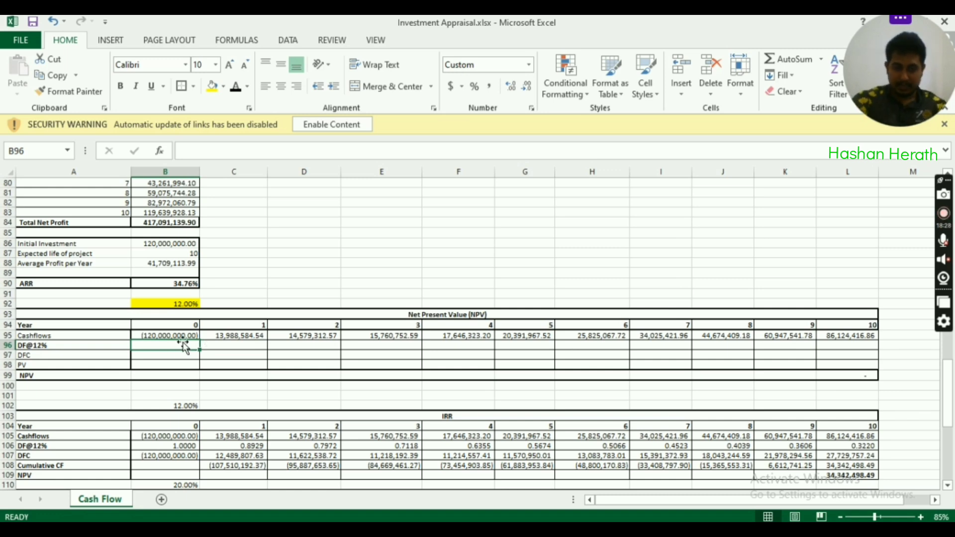
Enter =+(1+$B$92)^-B94 in B96 and fill it to L96, giving 1.0000 to 0.3220
type("+")
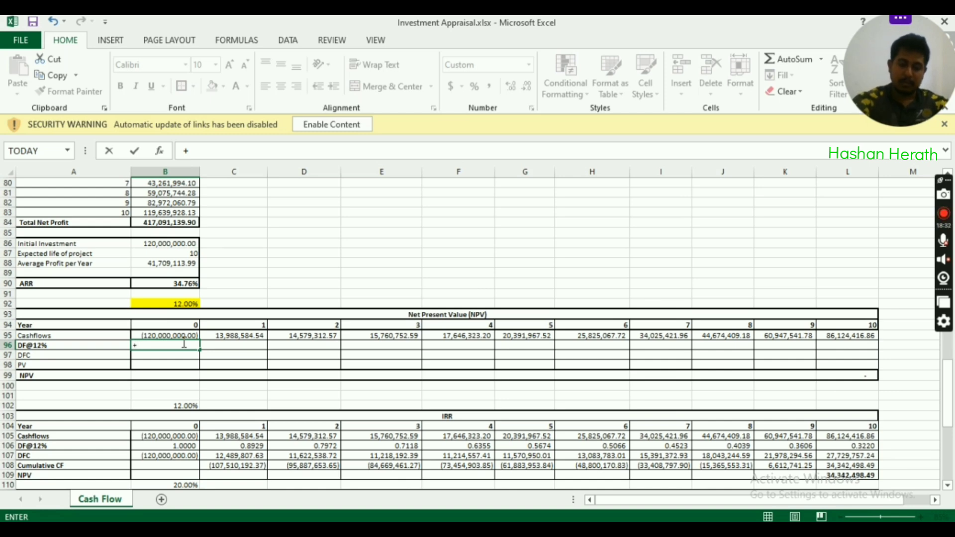
type("(1")
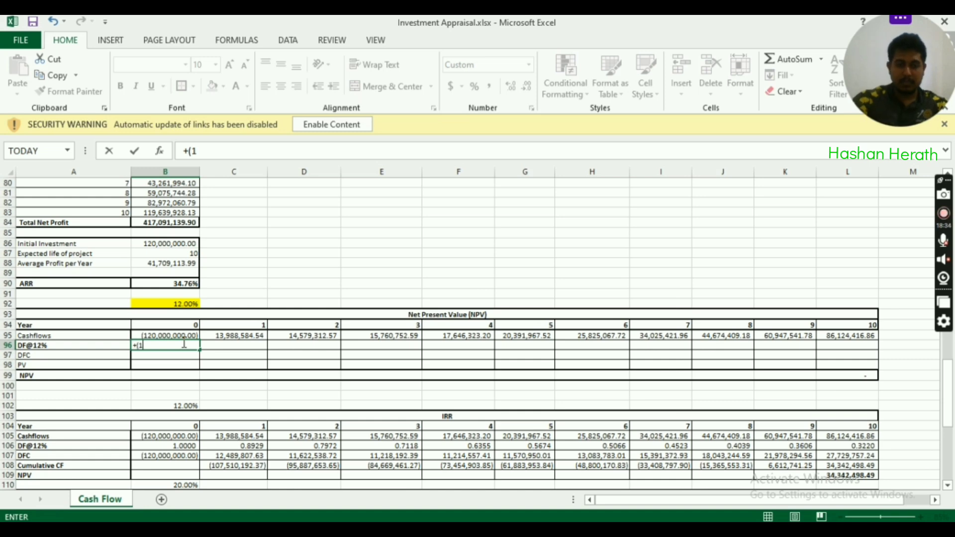
type("+")
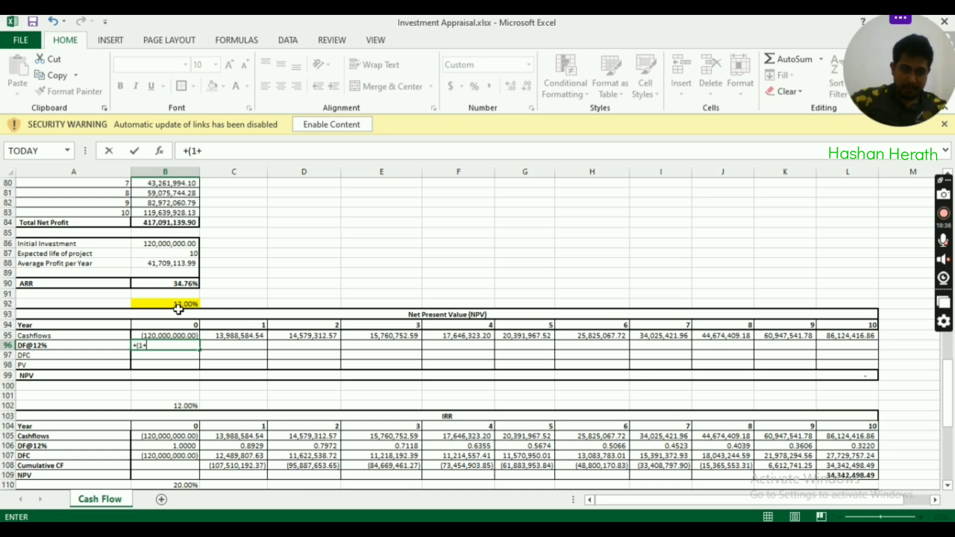
left_click(177, 304)
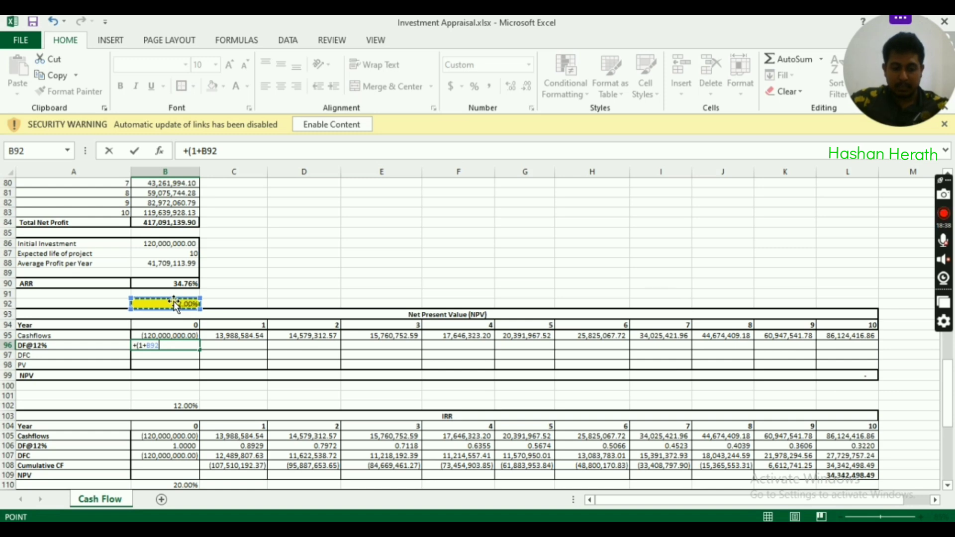
key("F4")
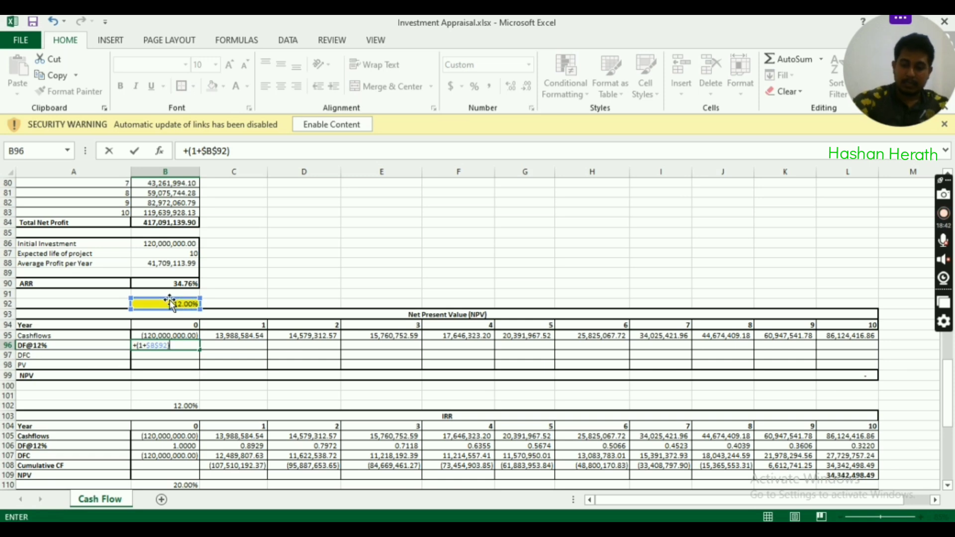
type("^")
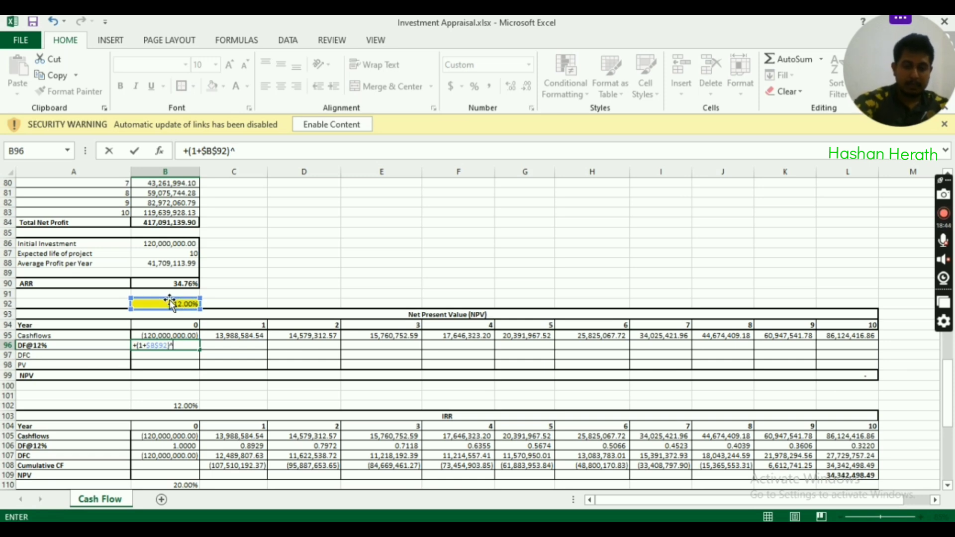
type("-")
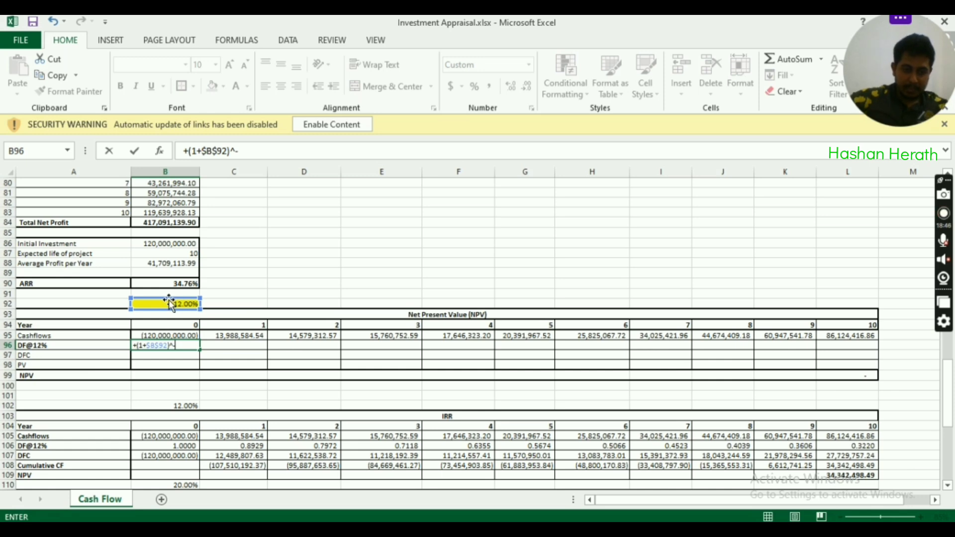
left_click(163, 325)
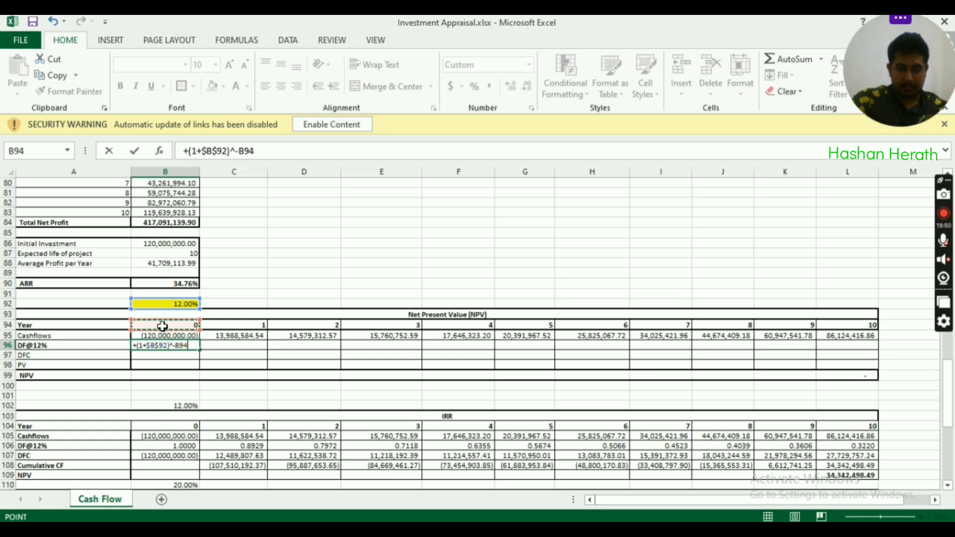
key("Return")
left_click(172, 346)
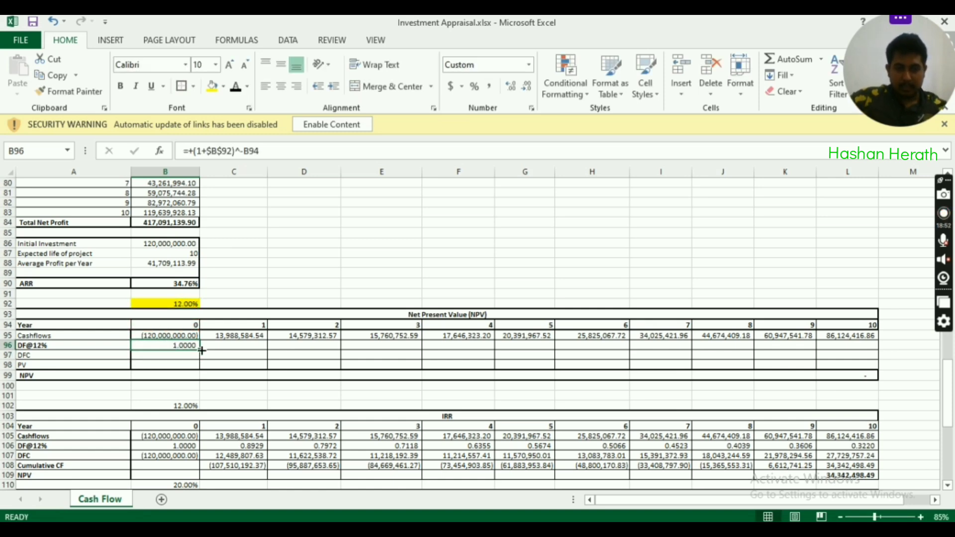
left_click_drag(200, 350, 868, 350)
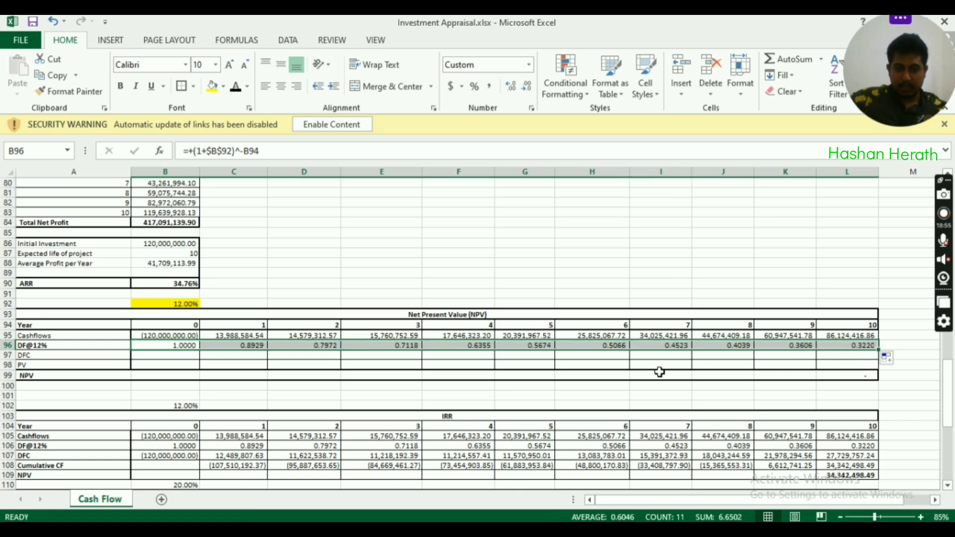
left_click(235, 345)
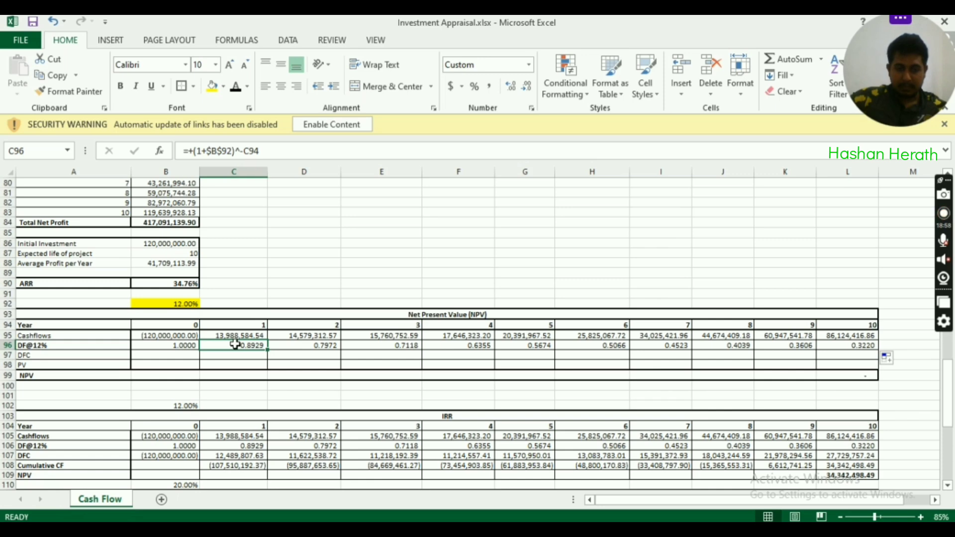
left_click(277, 346)
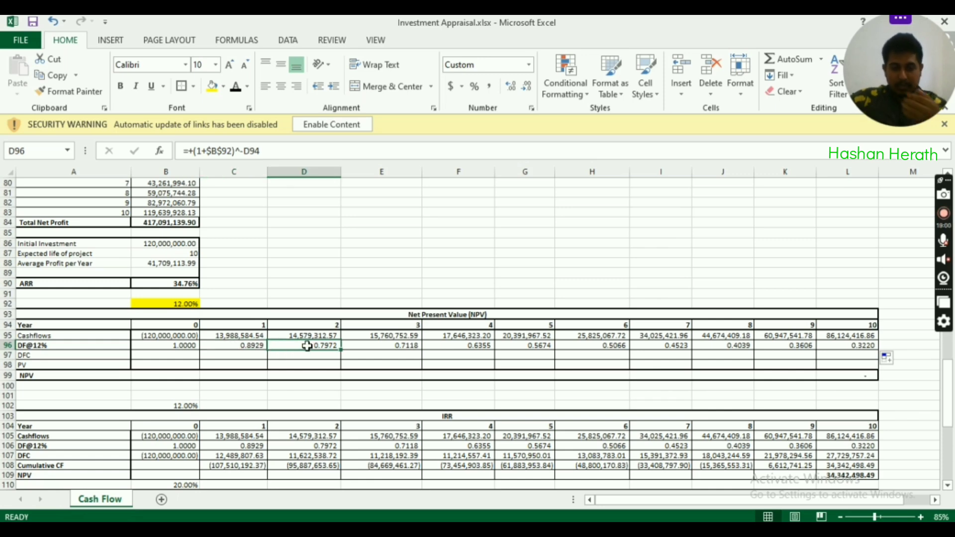
left_click(391, 347)
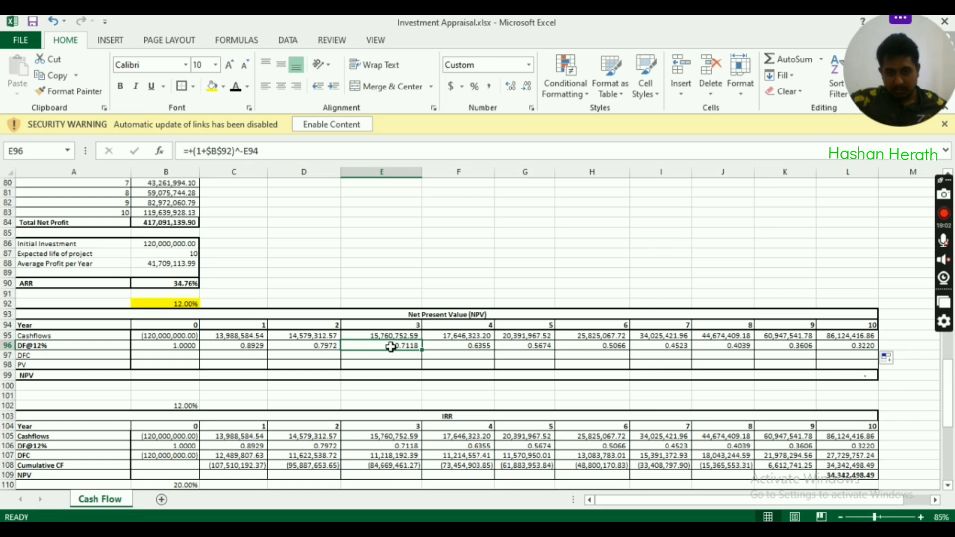
left_click(480, 347)
left_click(561, 345)
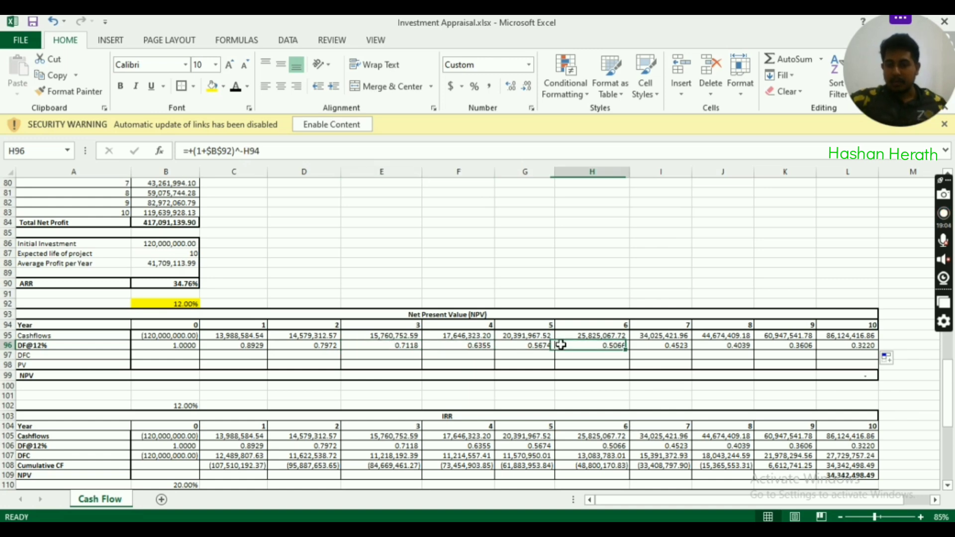
left_click(191, 303)
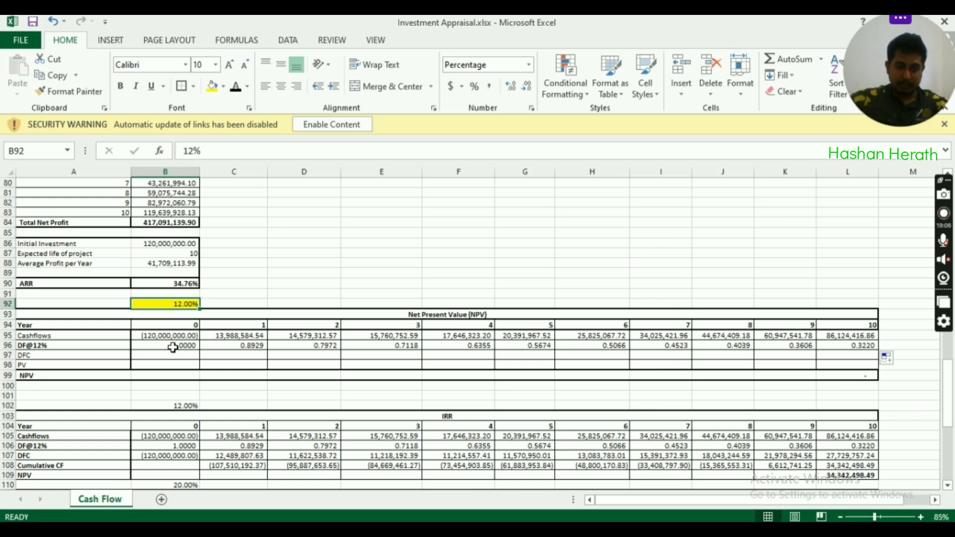
left_click(172, 347)
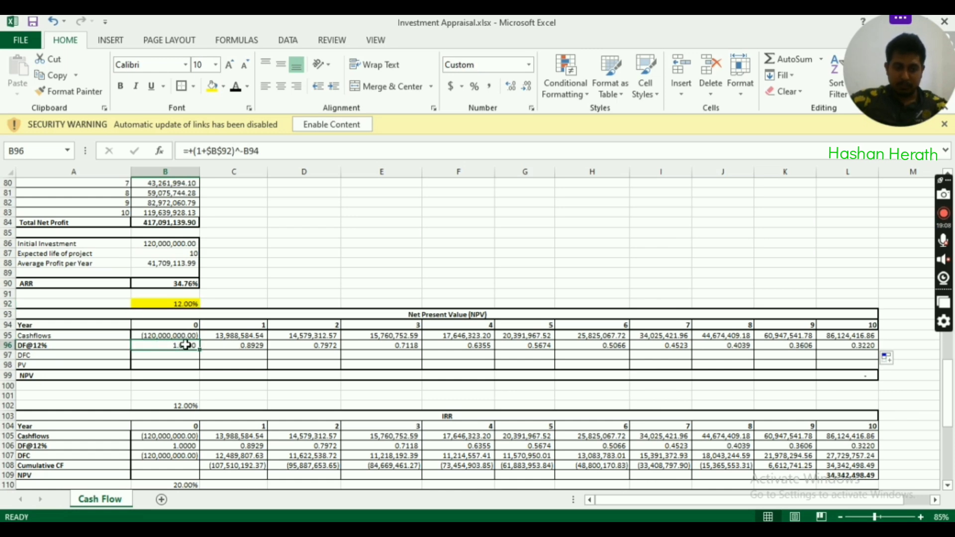
left_click(211, 345)
left_click(177, 304)
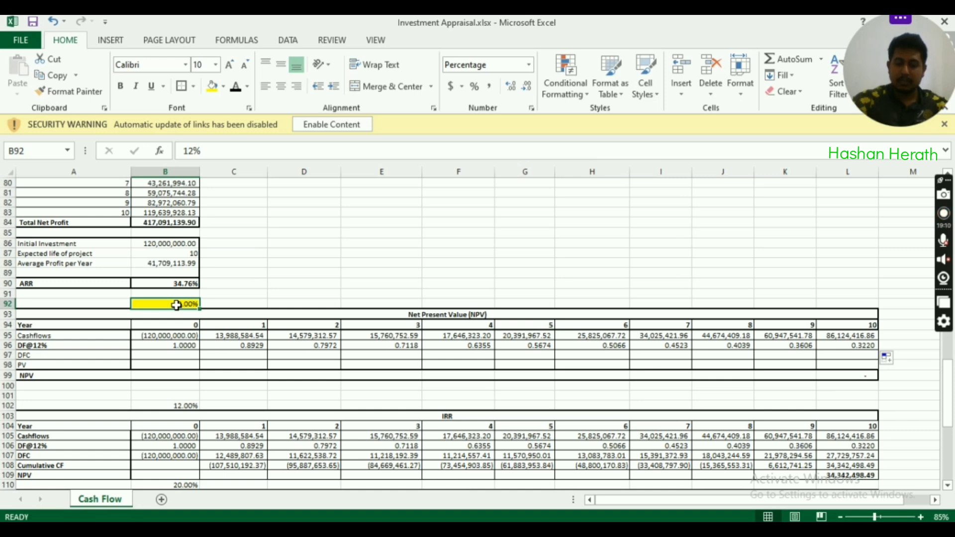
type("10%")
key("Return")
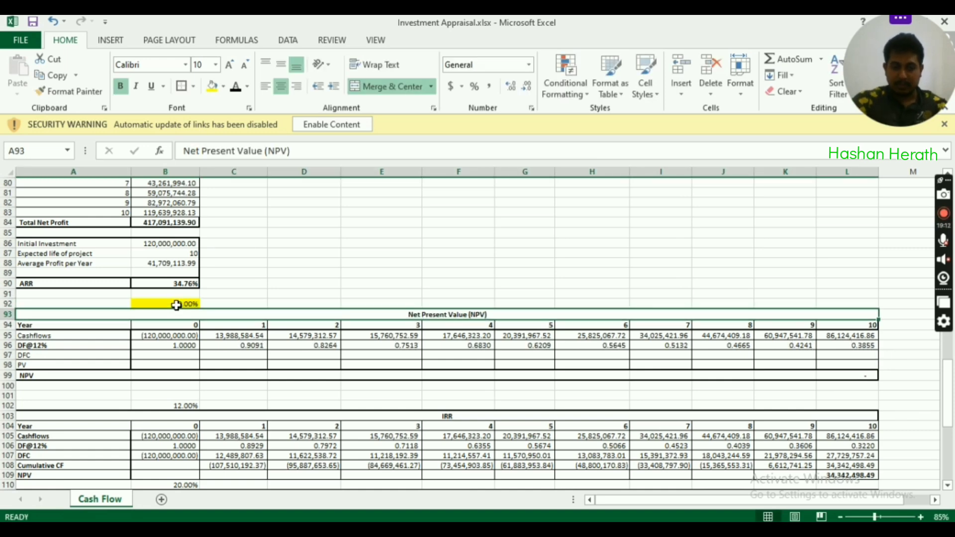
left_click(177, 305)
type("12")
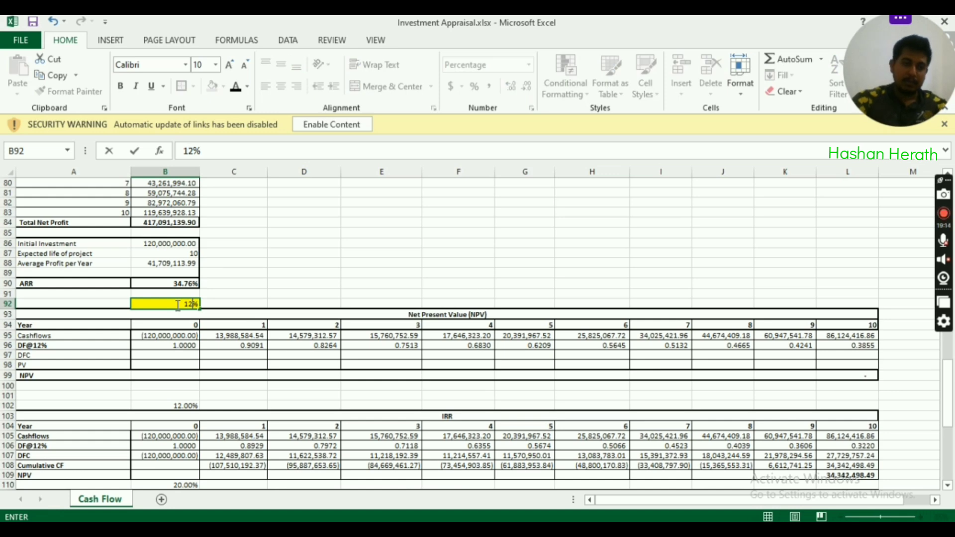
key("Return")
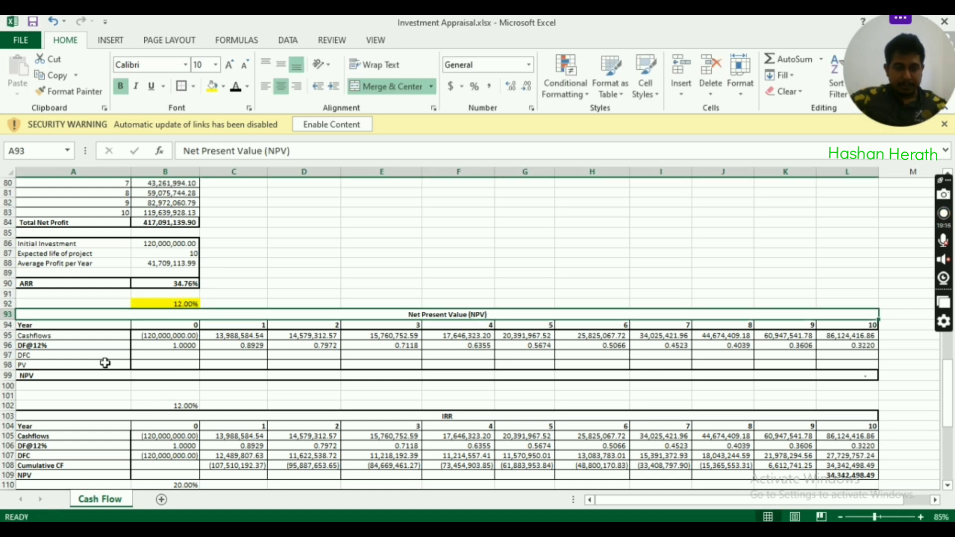
left_click(151, 343)
scroll(293, 326, "down", 1)
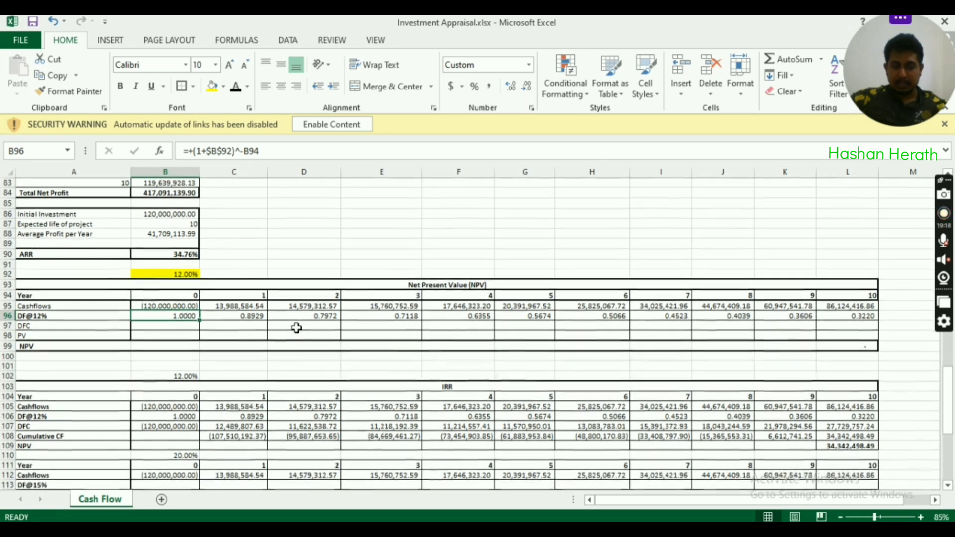
scroll(272, 328, "down", 1)
left_click(232, 287)
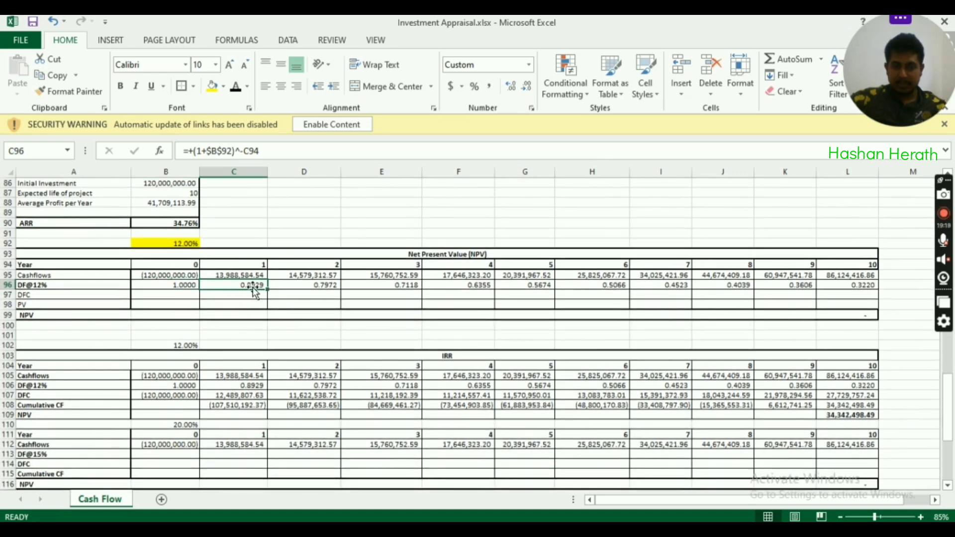
left_click(307, 286)
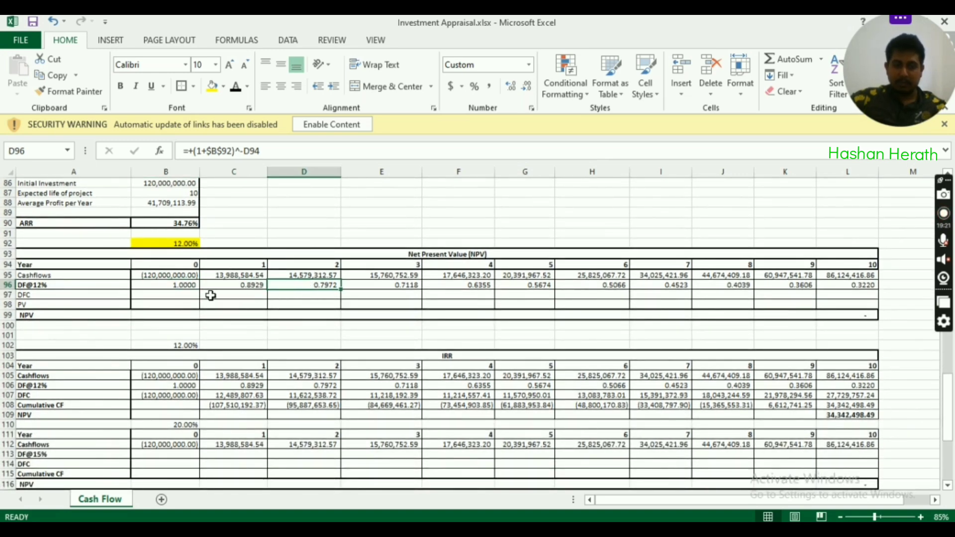
left_click(23, 294)
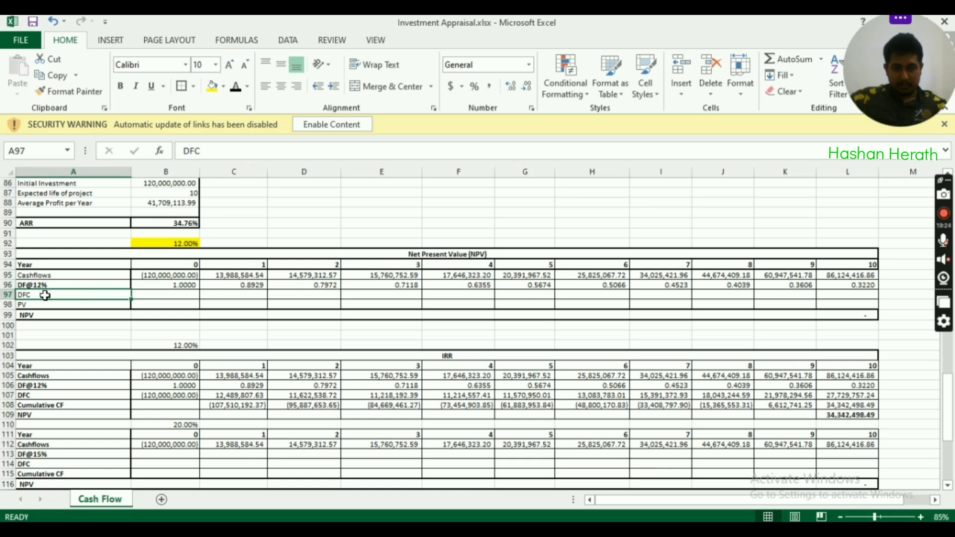
Enter =+B95*B96 in B97 and copy it across to L97 for years 1–10
left_click(161, 295)
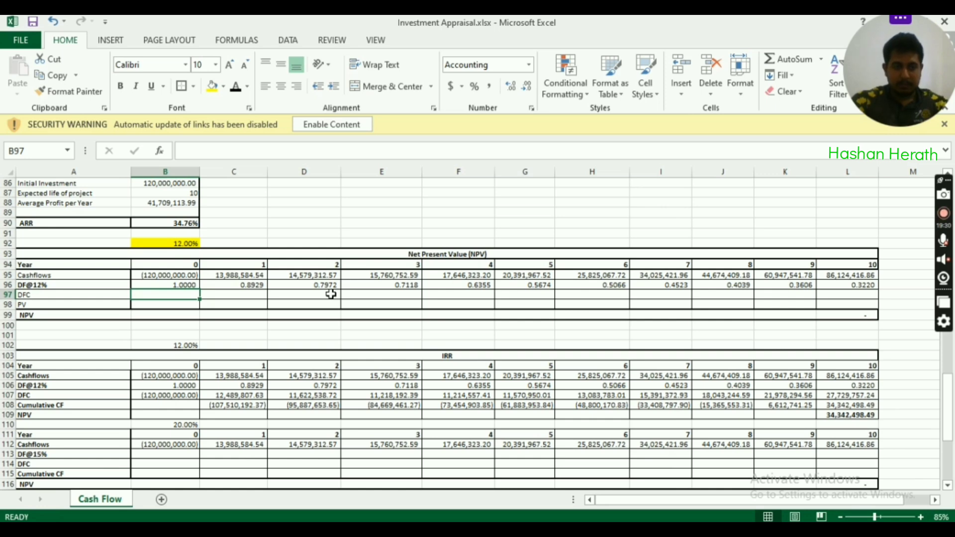
type("+")
key("Up")
key("Up")
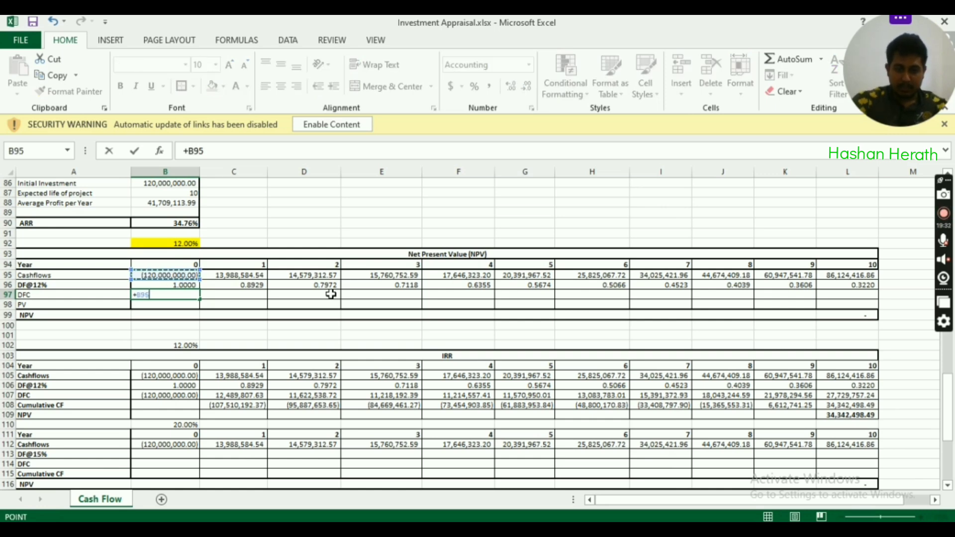
type("*")
key("Up")
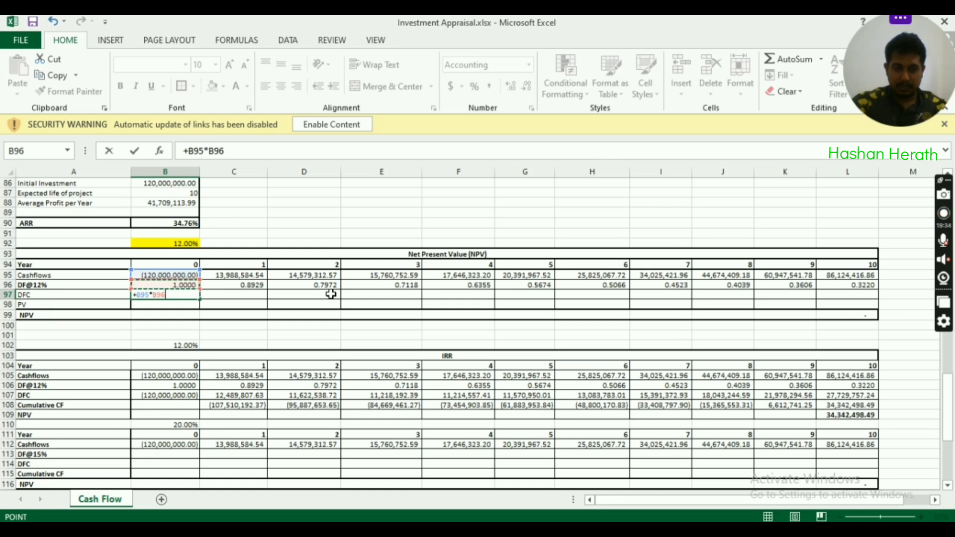
key("Return")
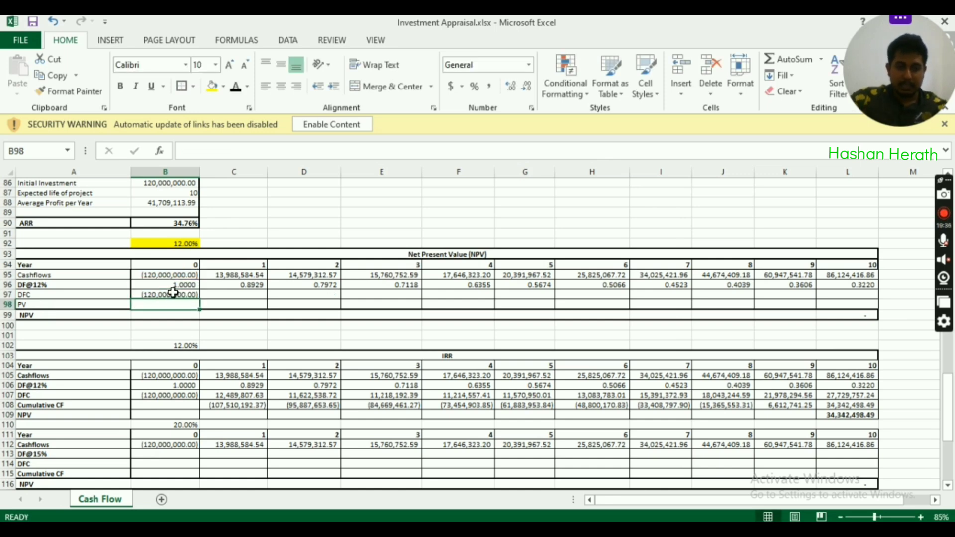
left_click(173, 294)
left_click_drag(200, 301, 854, 308)
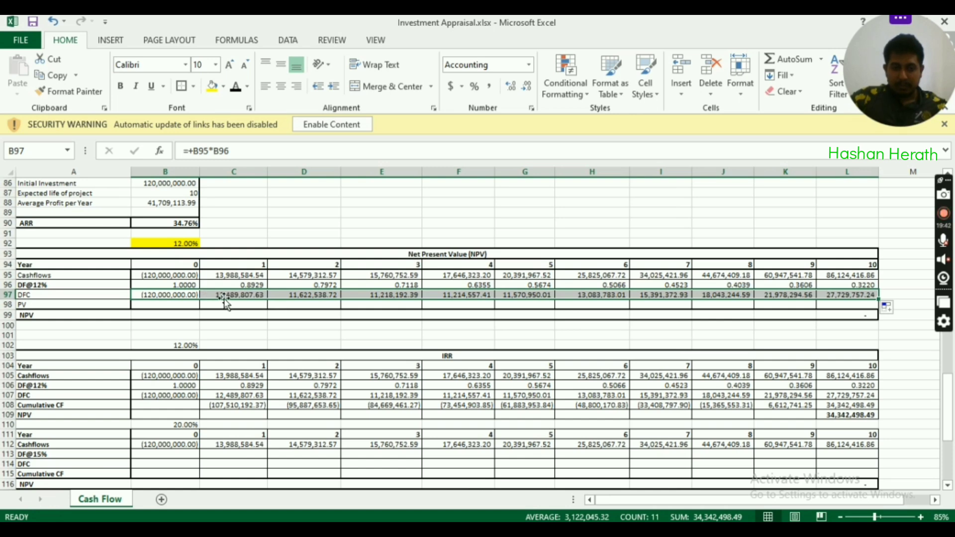
left_click(405, 335)
left_click(737, 297)
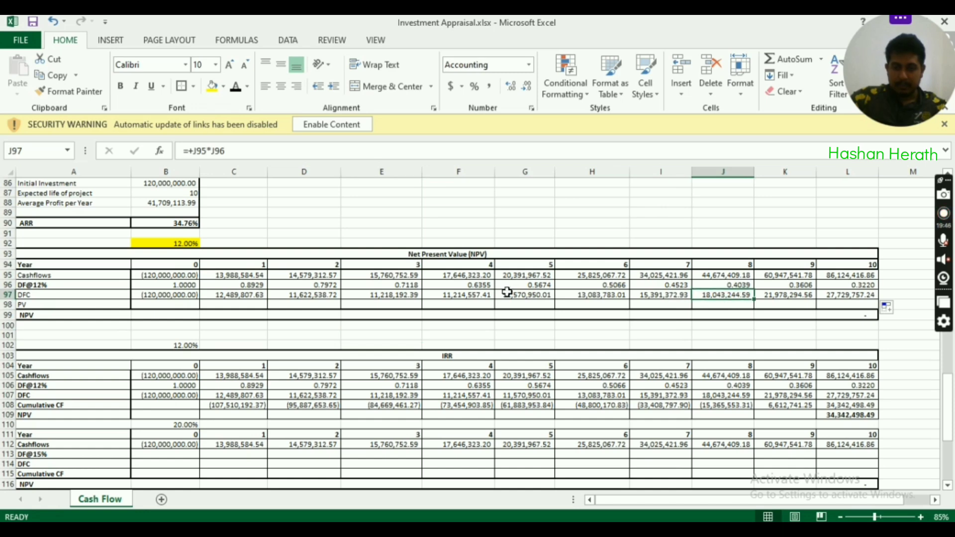
left_click(148, 297)
Set the year 0 PV in B98 equal to the year 0 DFC
left_click(61, 307)
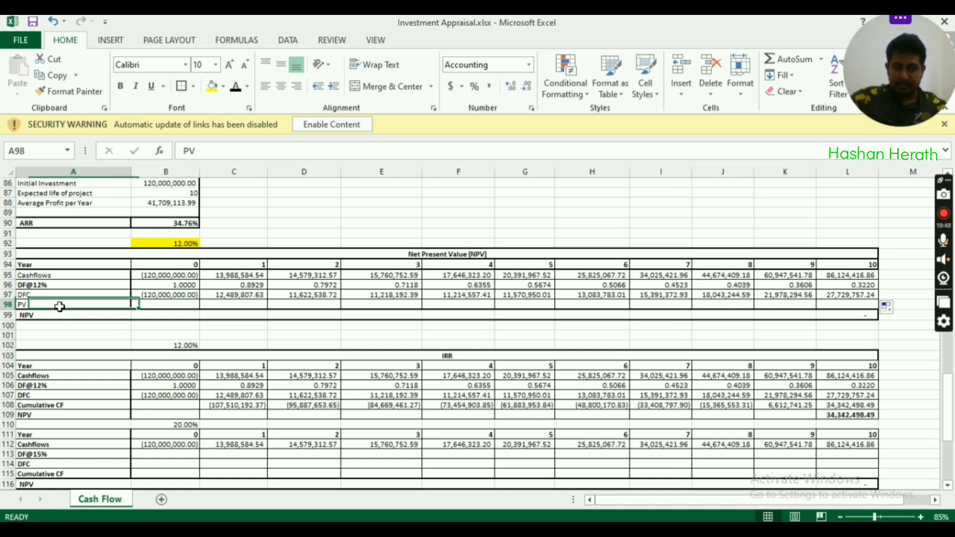
left_click(195, 305)
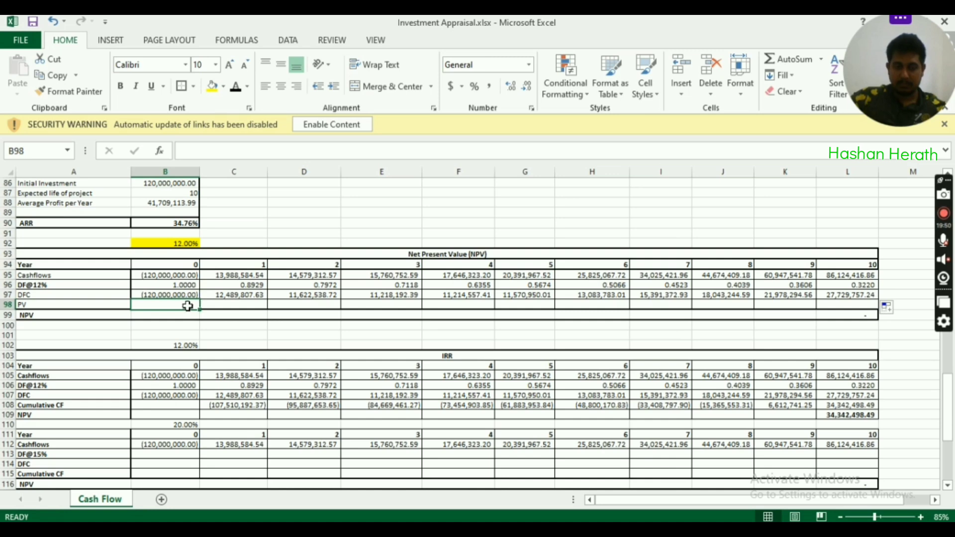
left_click(219, 303)
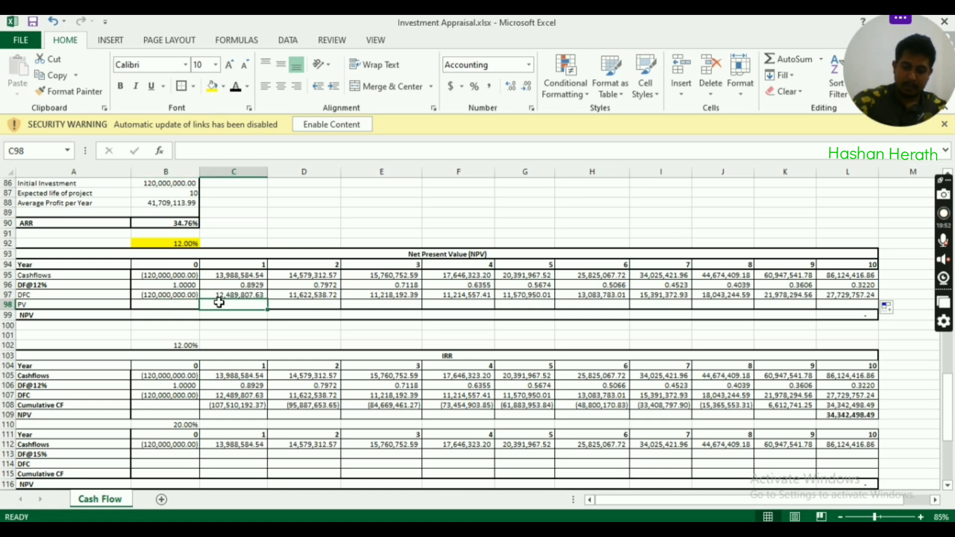
key("Left")
type("=")
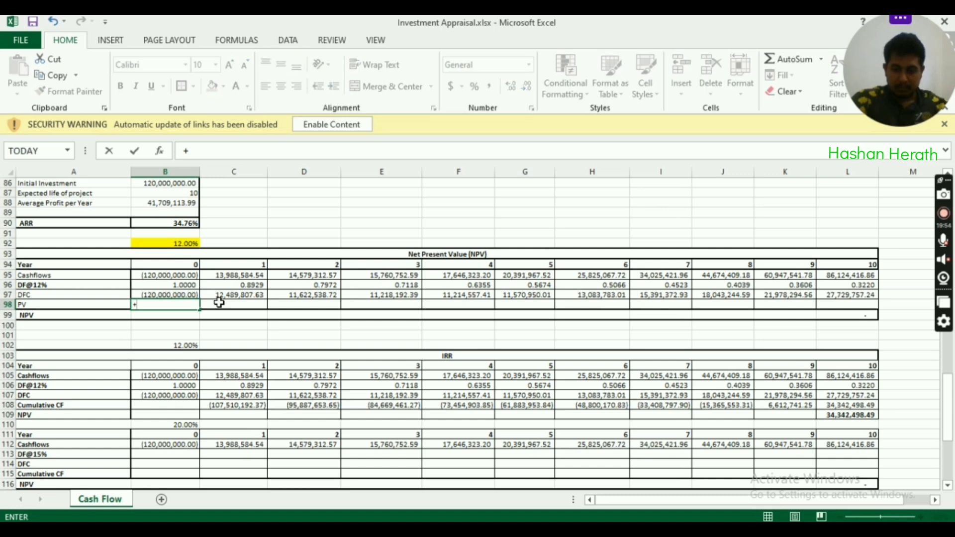
key("Up")
key("Return")
Enter the cumulative PV formula =+B98+C97 in C98 and fill it to L98
key("Right")
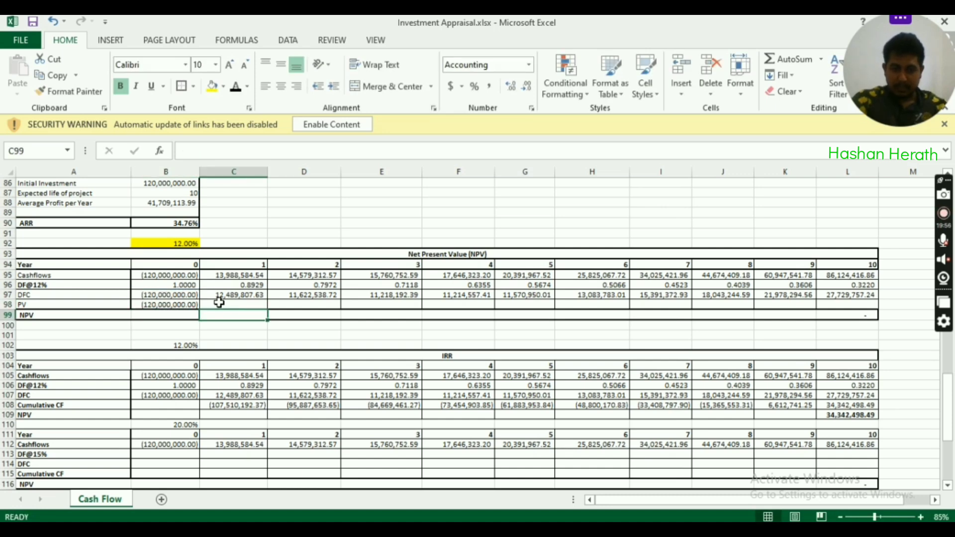
type("+")
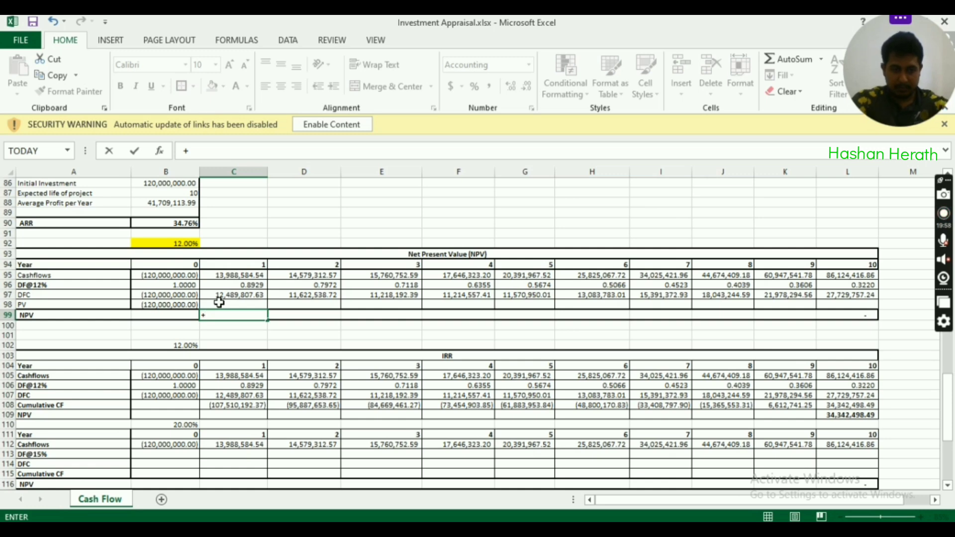
left_click(219, 302)
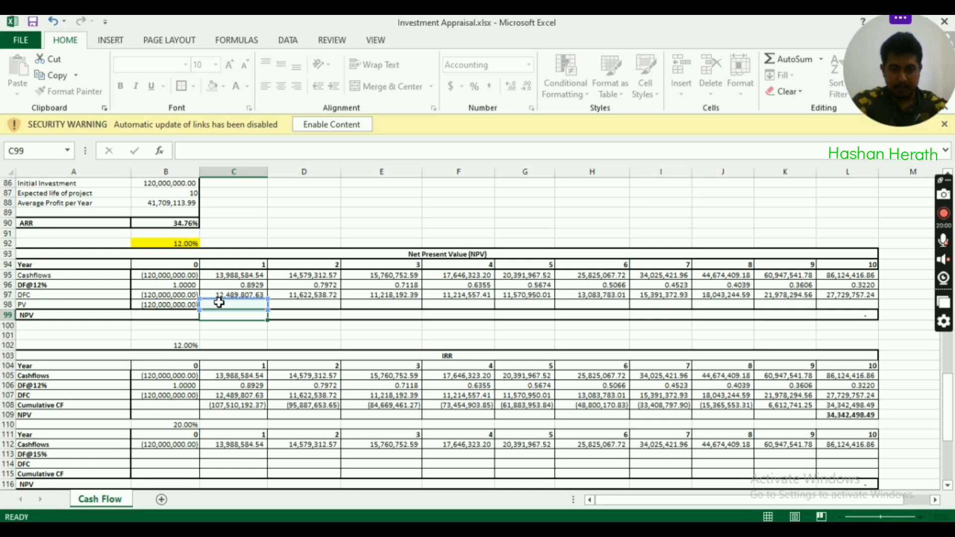
key("Escape")
left_click(219, 303)
type("+")
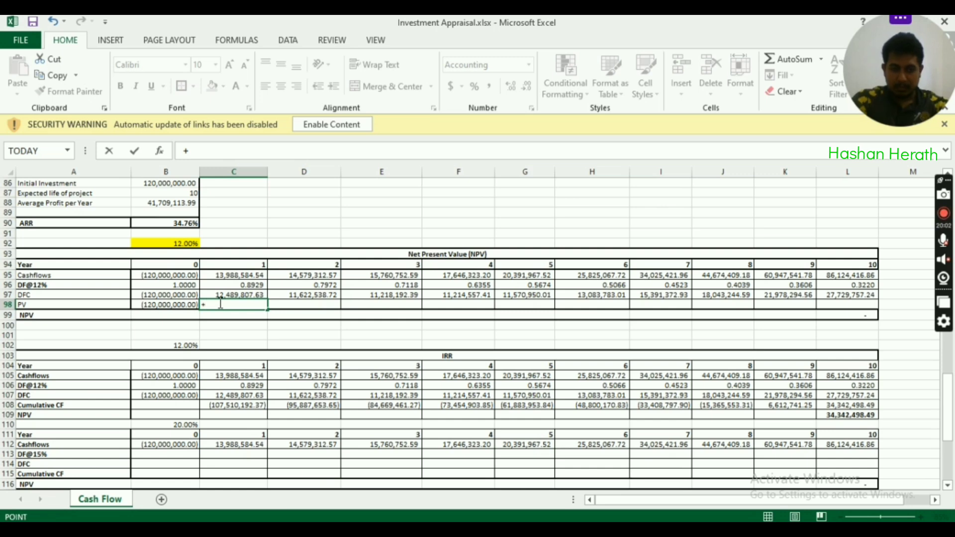
key("Left")
type("+")
key("Up")
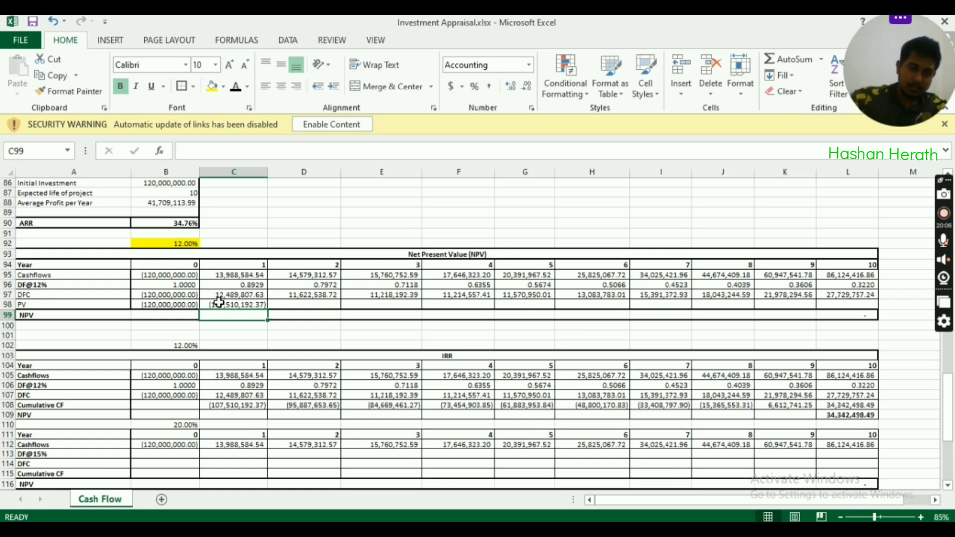
left_click(244, 304)
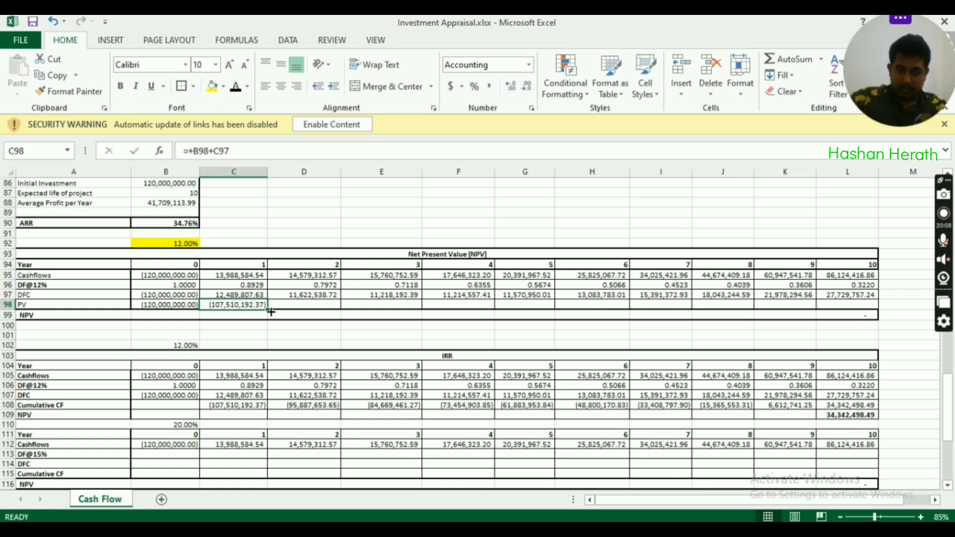
left_click_drag(271, 311, 879, 313)
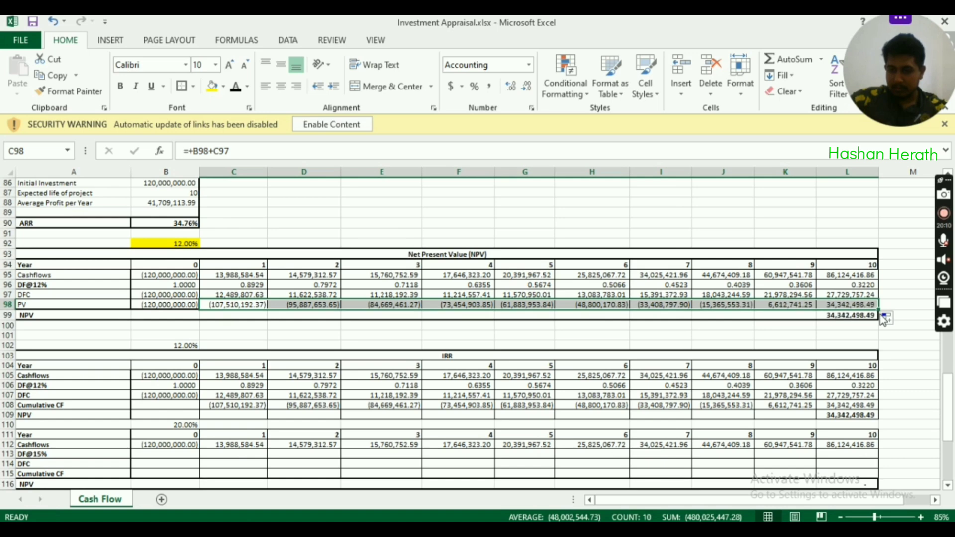
Confirm L99 as =+L98 showing 34,342,498.49 and fill it yellow
left_click(853, 305)
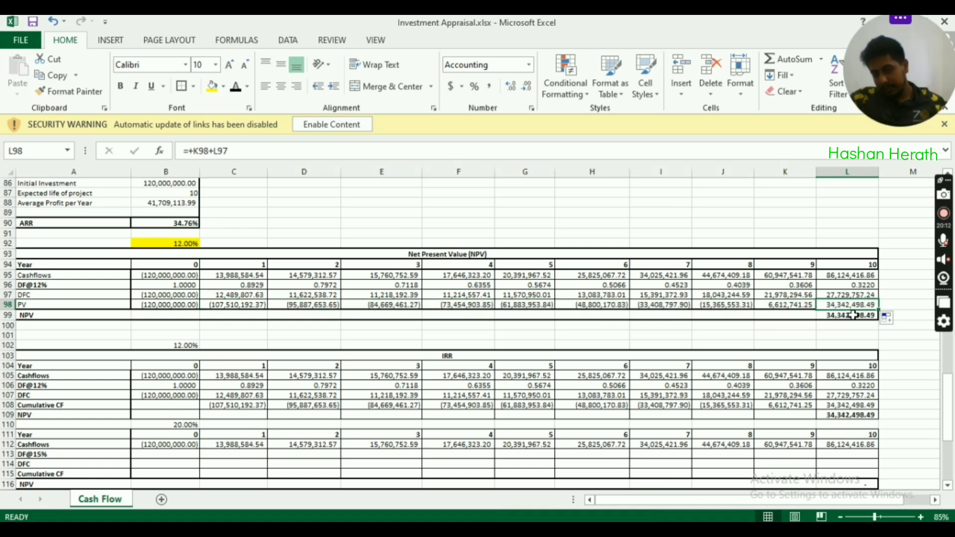
left_click(853, 316)
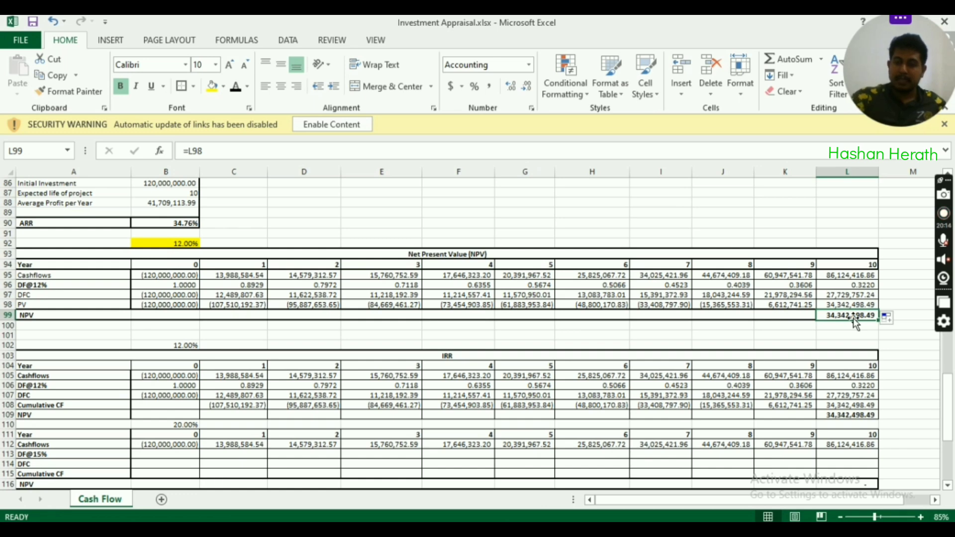
double_click(853, 318)
key("Return")
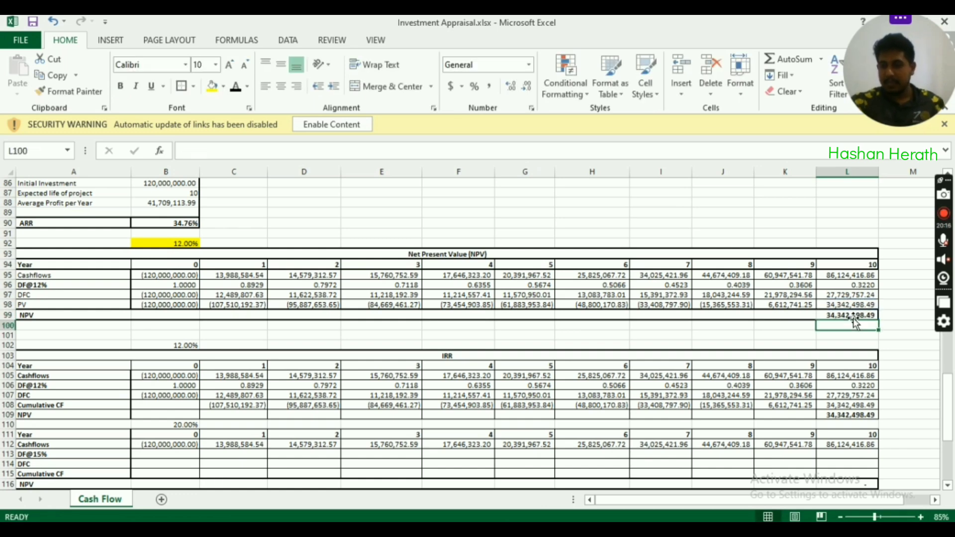
left_click(846, 315)
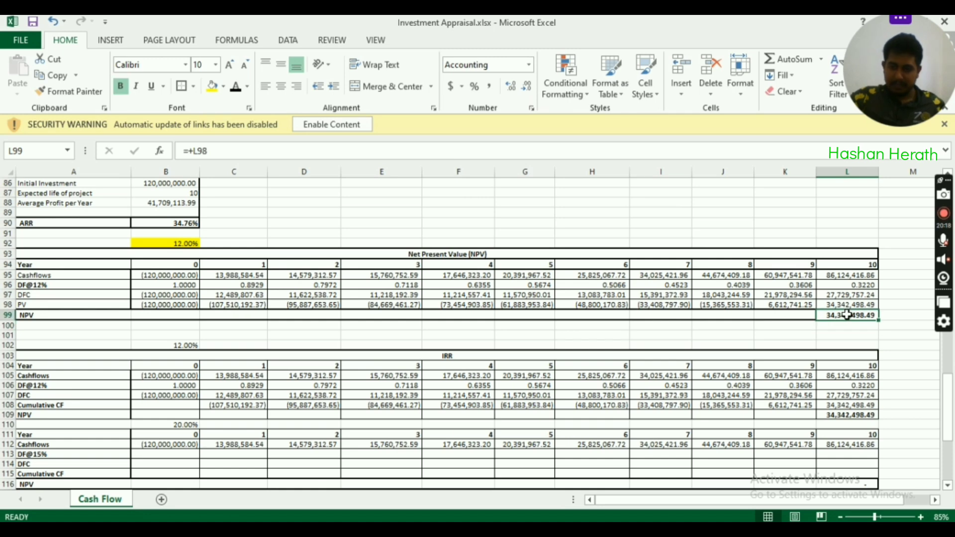
left_click(211, 86)
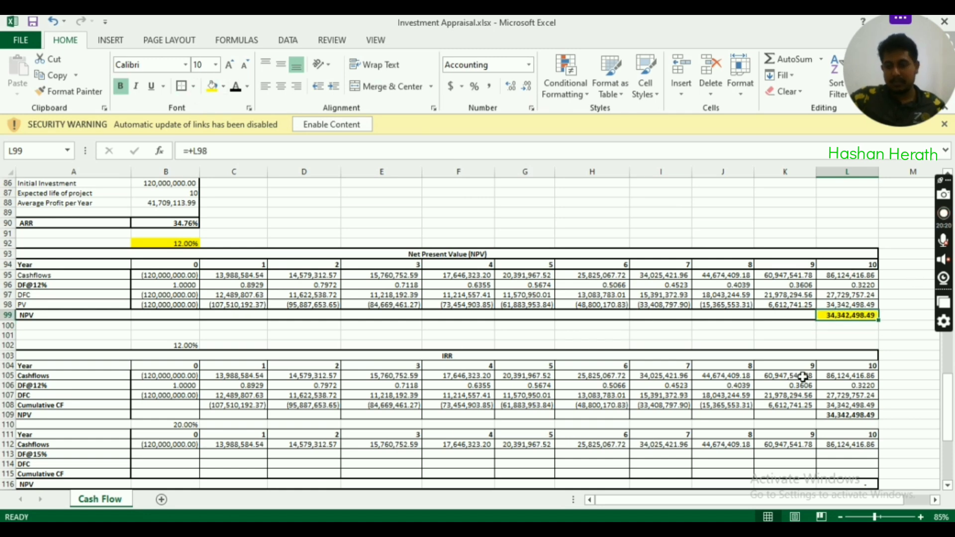
left_click(704, 343)
left_click(845, 315)
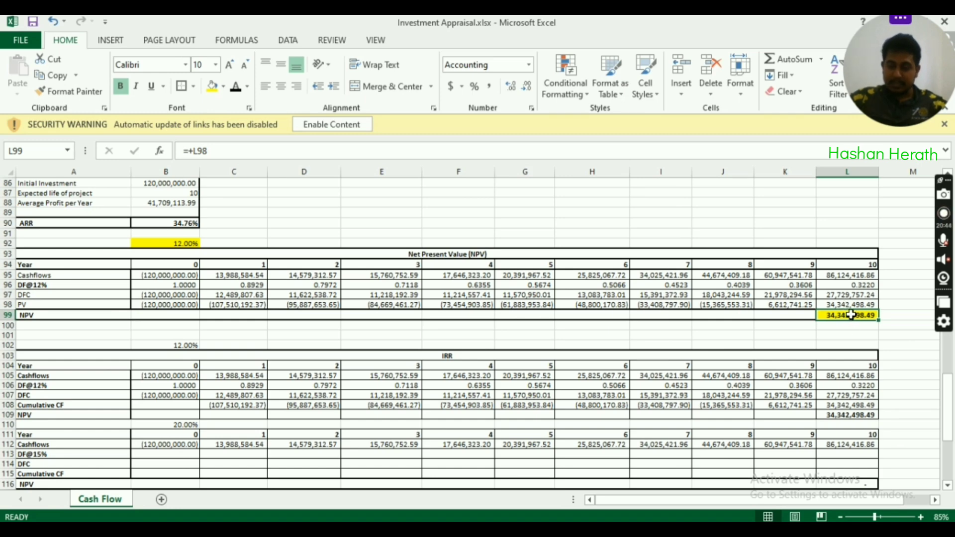
scroll(539, 315, "up", 2)
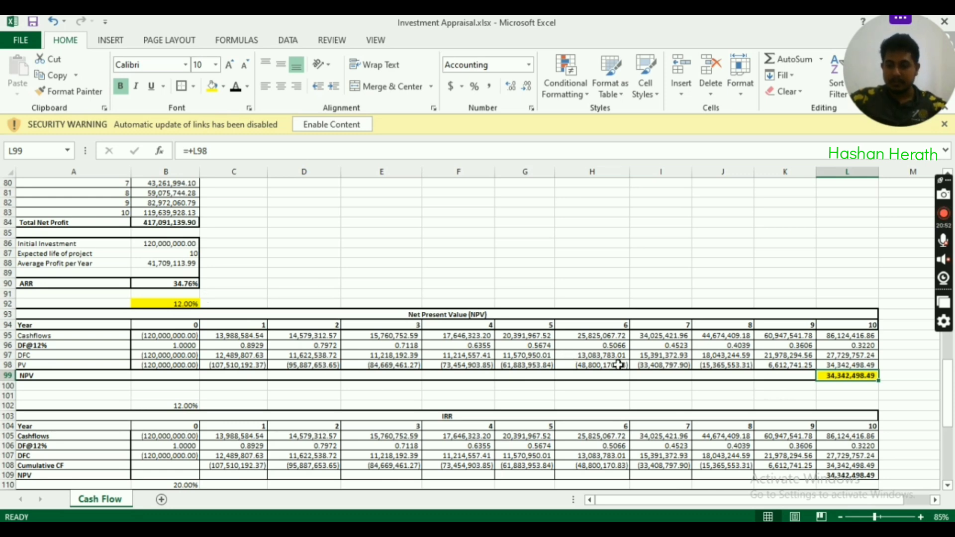
left_click(234, 364)
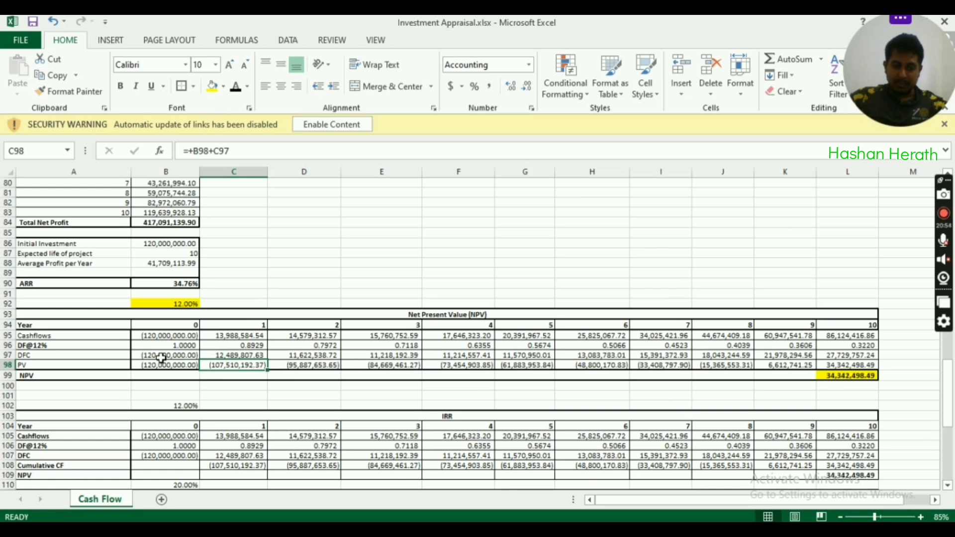
left_click_drag(163, 355, 304, 355)
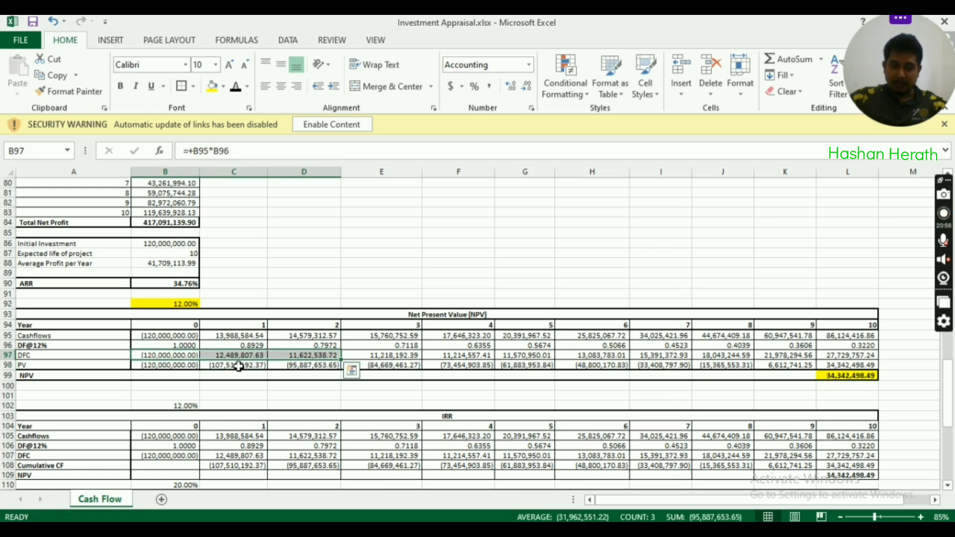
left_click(239, 366)
double_click(238, 365)
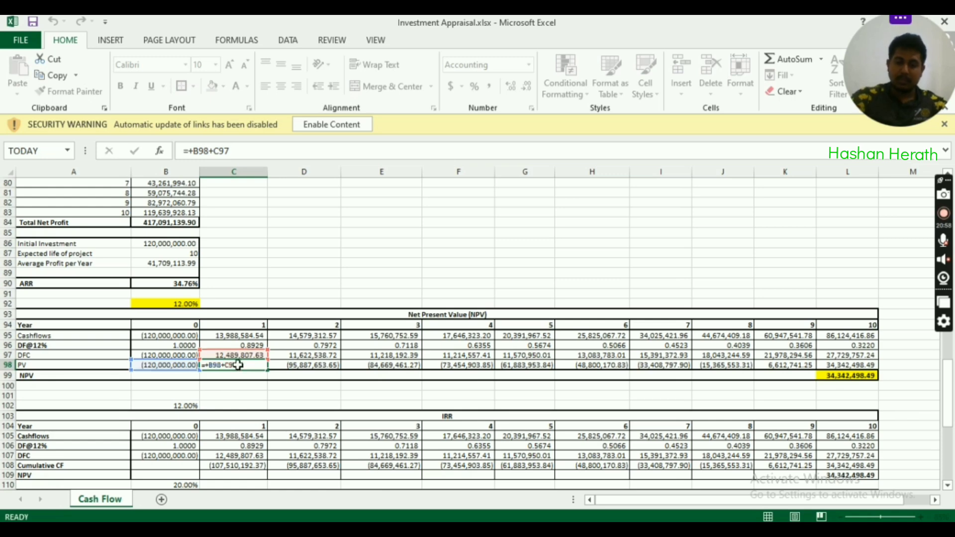
key("Return")
left_click(188, 366)
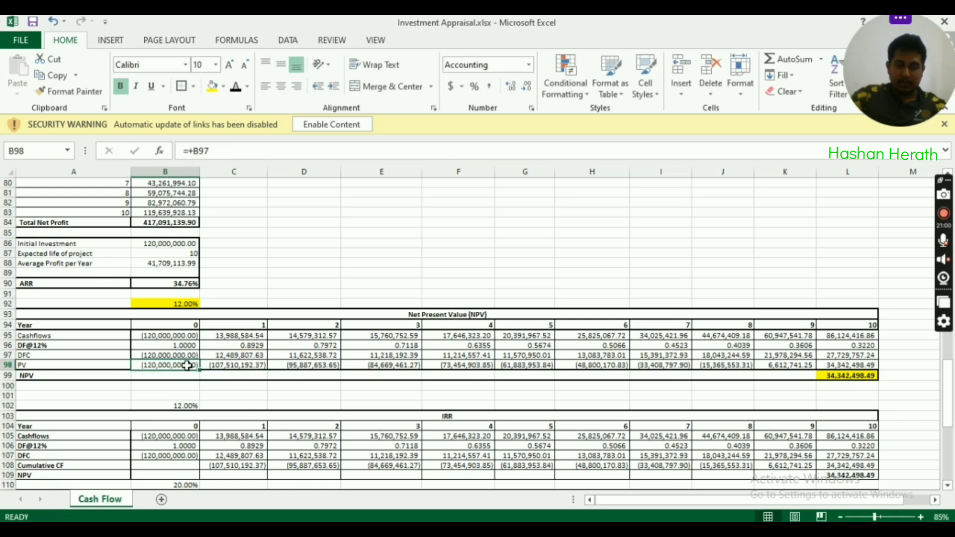
left_click(219, 356, "ctrl")
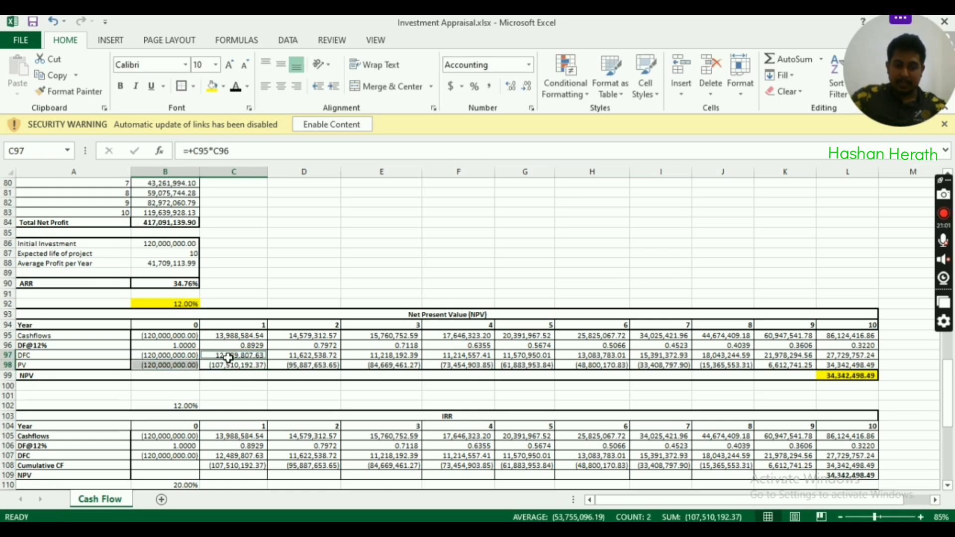
left_click(291, 355, "ctrl")
left_click(396, 356, "ctrl")
left_click(444, 364, "ctrl")
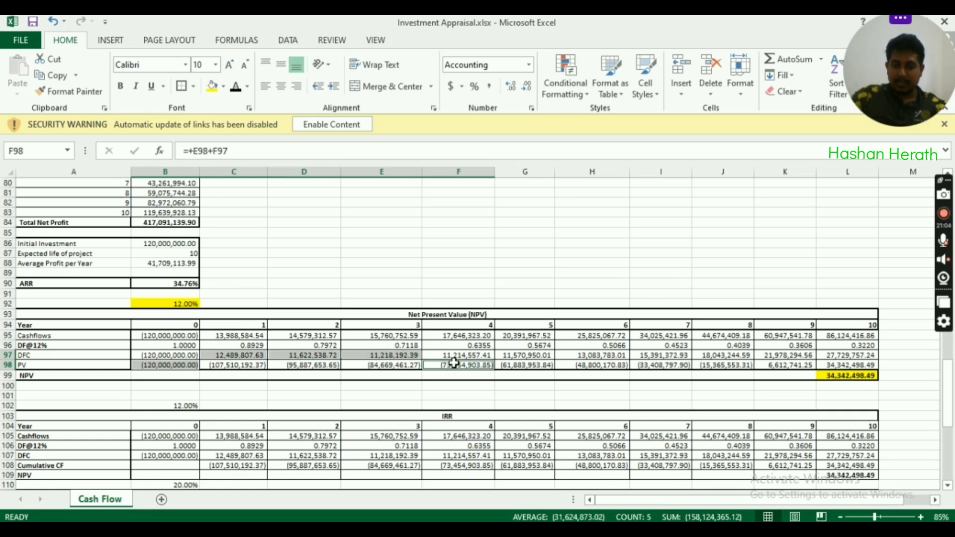
left_click(864, 367)
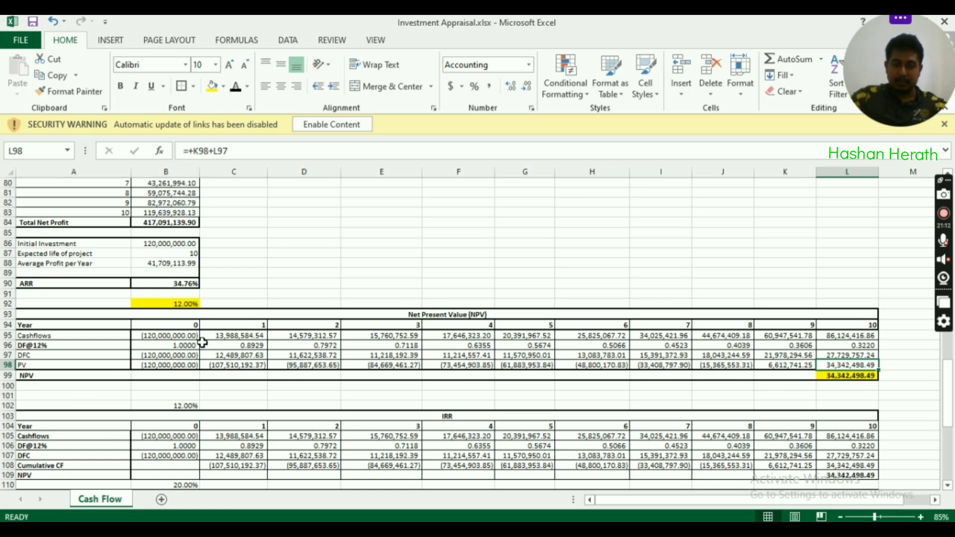
left_click_drag(198, 344, 848, 345)
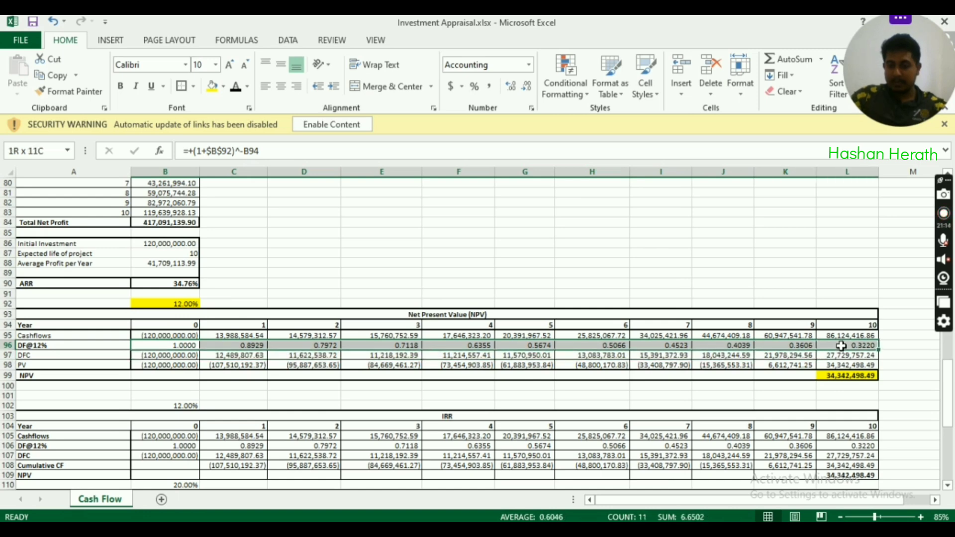
left_click(858, 375)
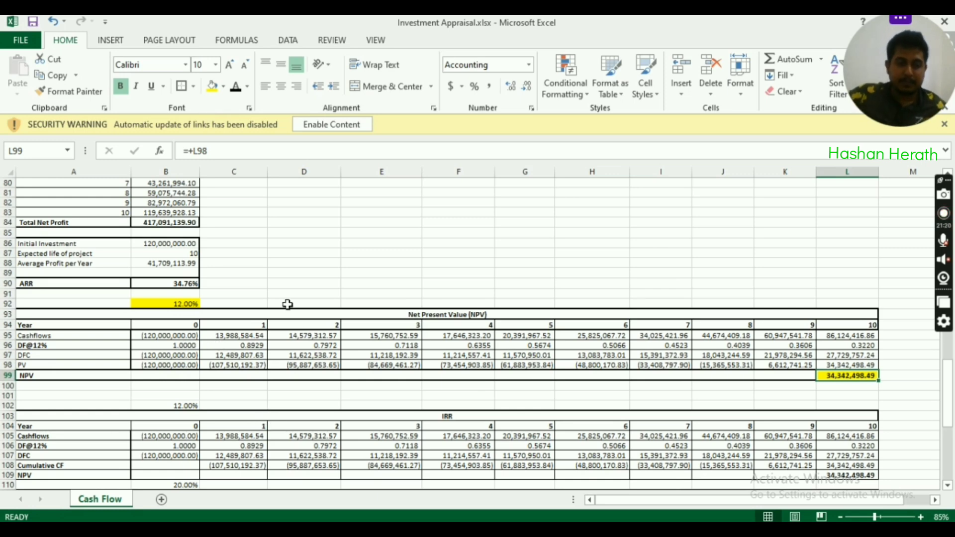
left_click(393, 314)
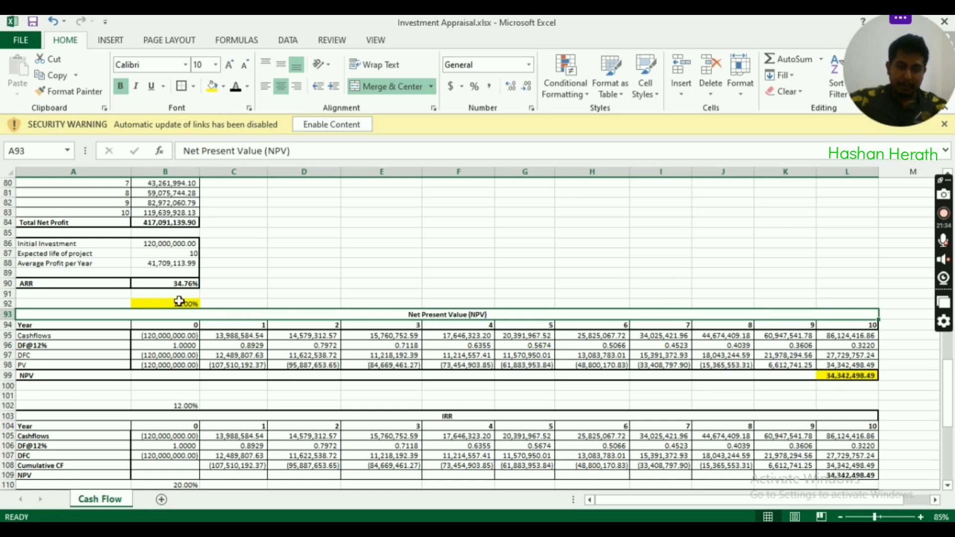
left_click(159, 305)
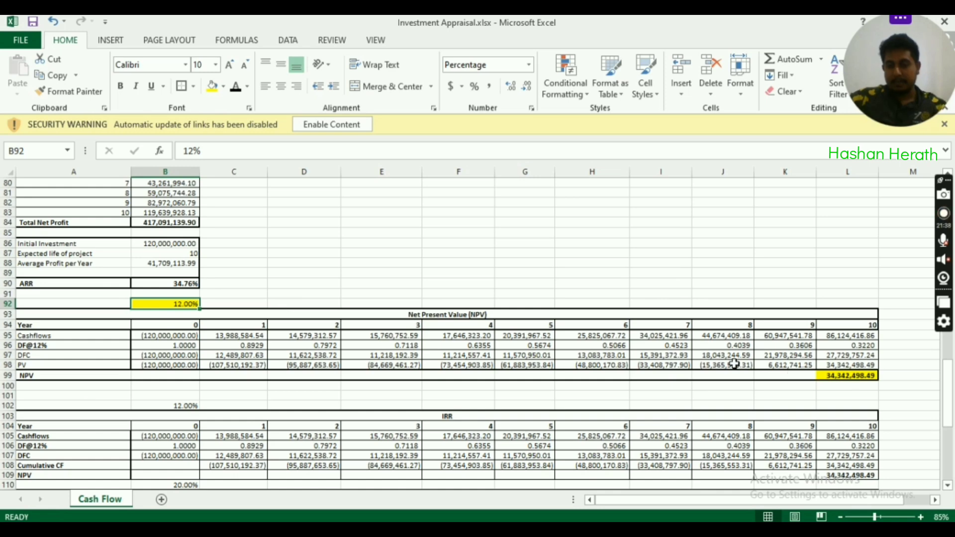
left_click(846, 377)
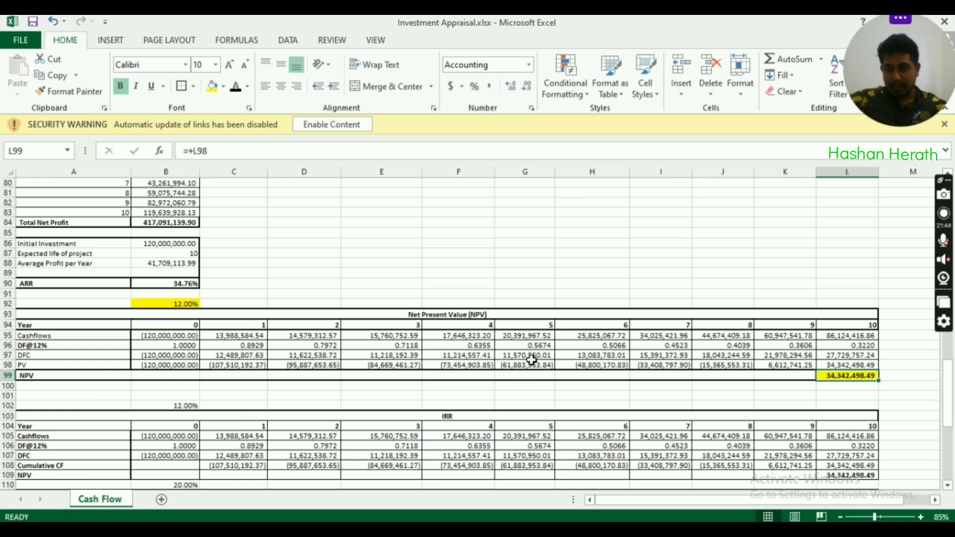
left_click(846, 366)
left_click(841, 377)
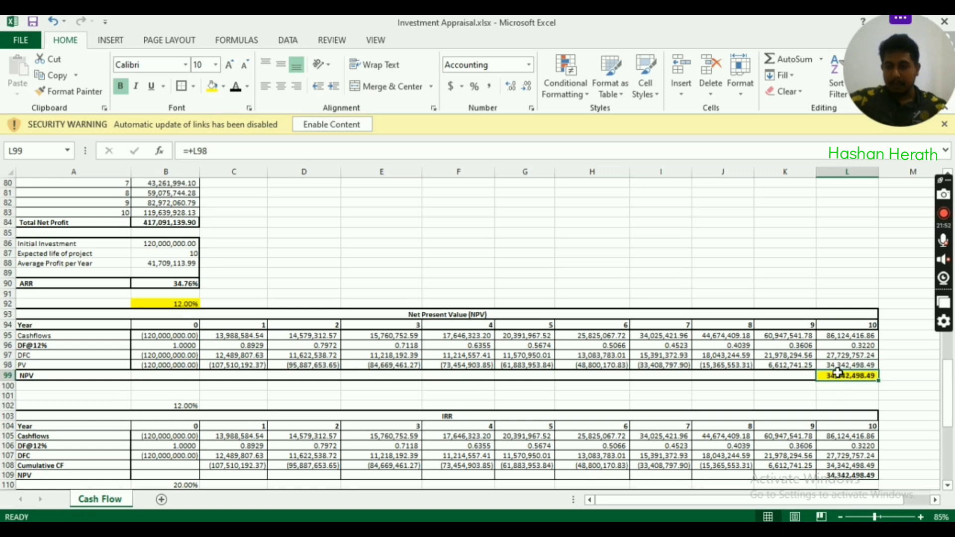
left_click(187, 303)
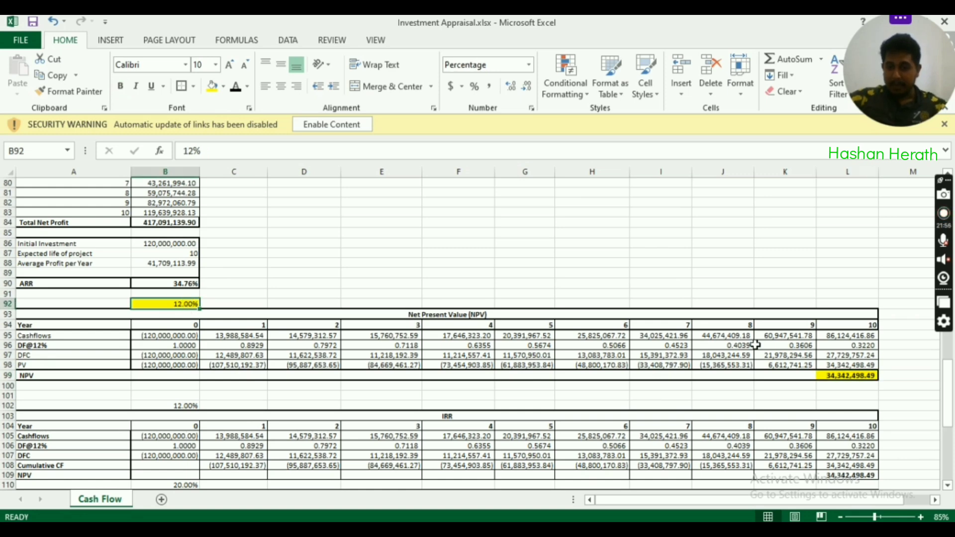
left_click(854, 365)
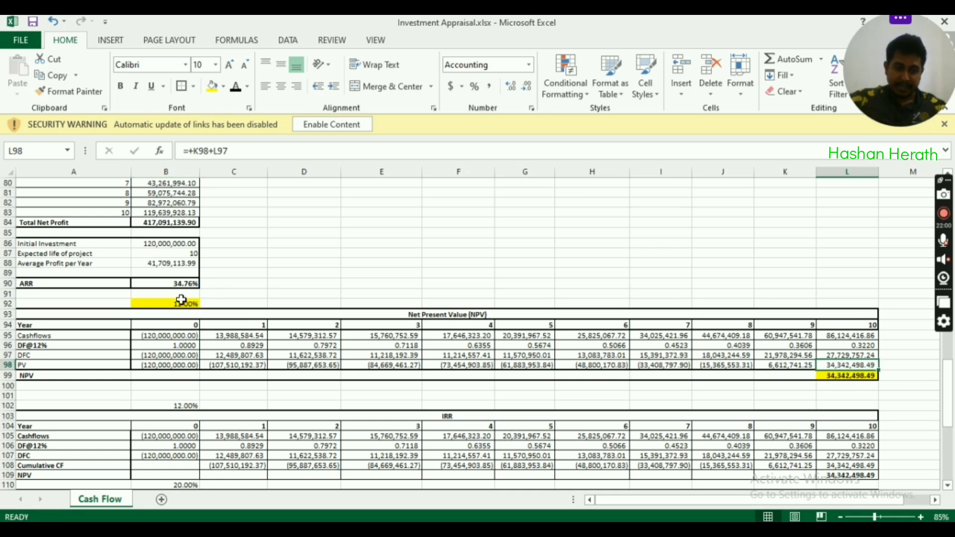
left_click(183, 303)
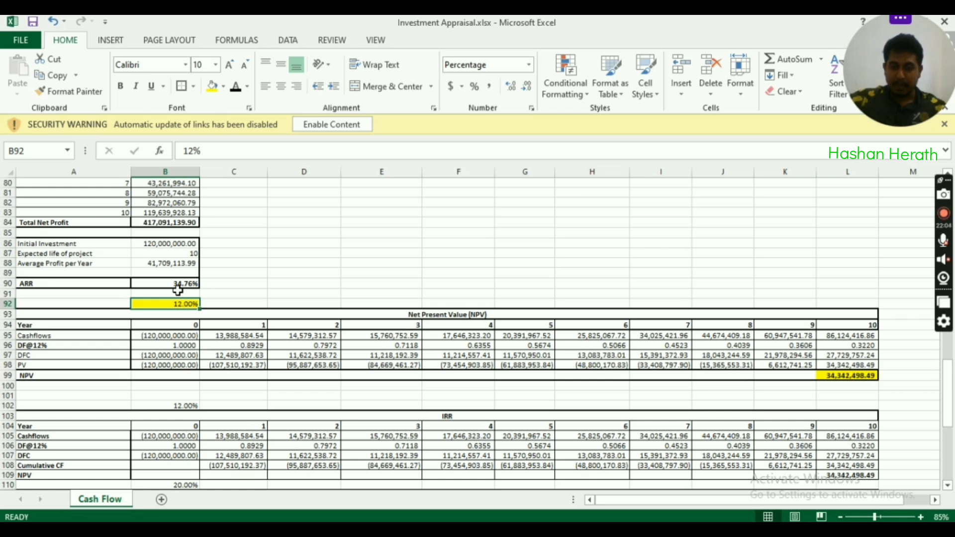
left_click(842, 366)
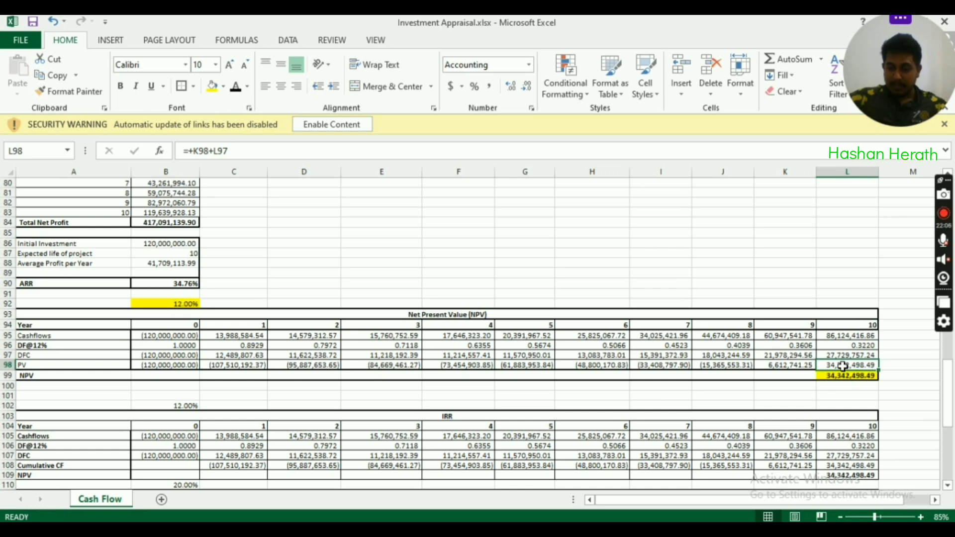
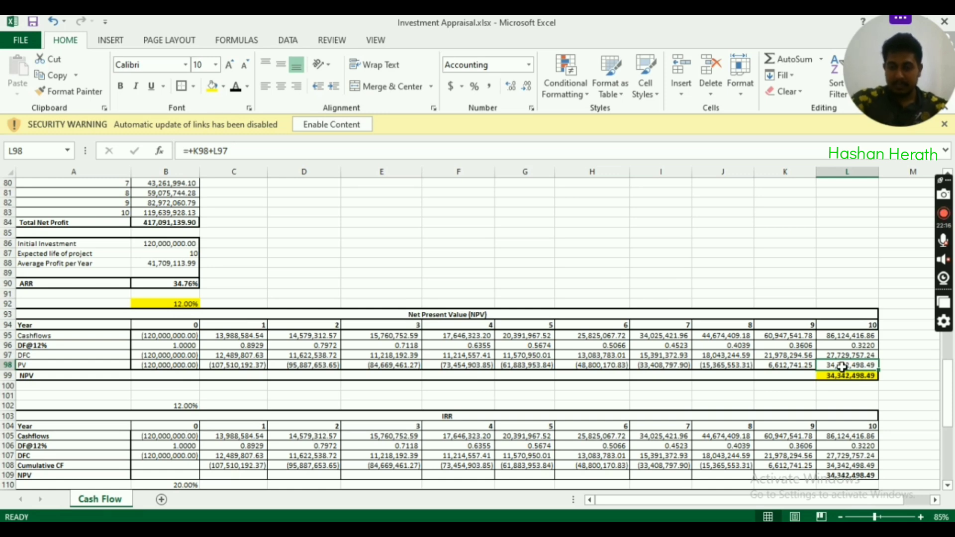
Review the 12% discount rate, the NPV totals and the 20% higher rate in the IRR section
left_click(180, 304)
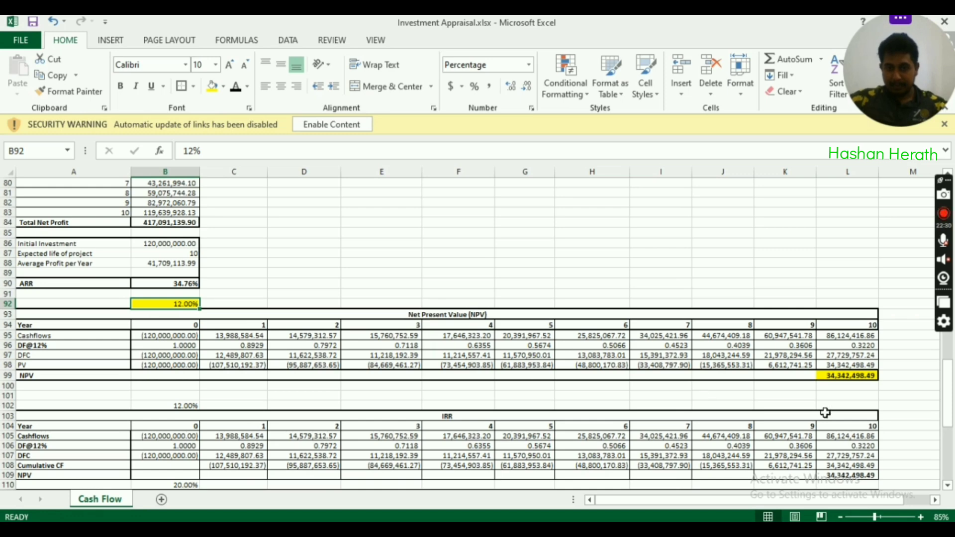
left_click(849, 374)
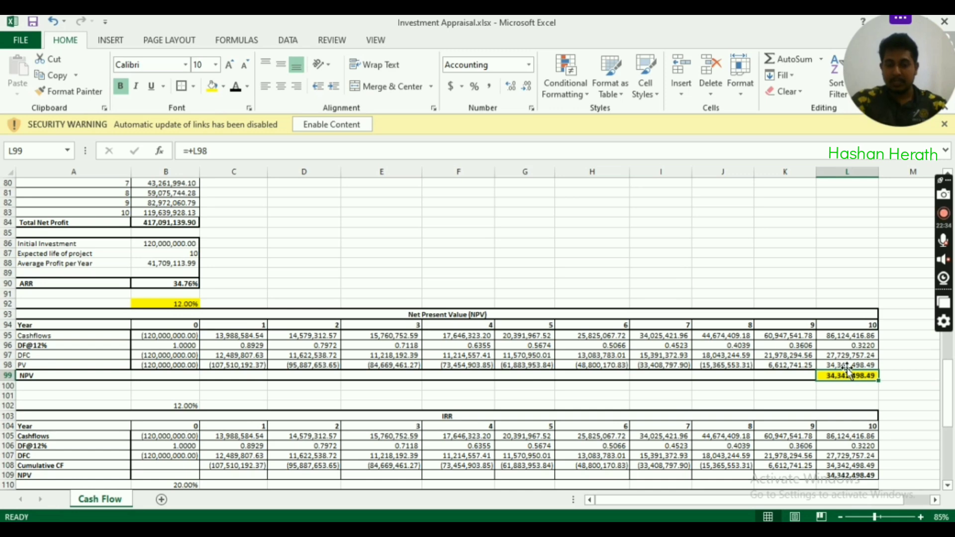
left_click(374, 310)
scroll(410, 344, "down", 2)
scroll(409, 344, "down", 1)
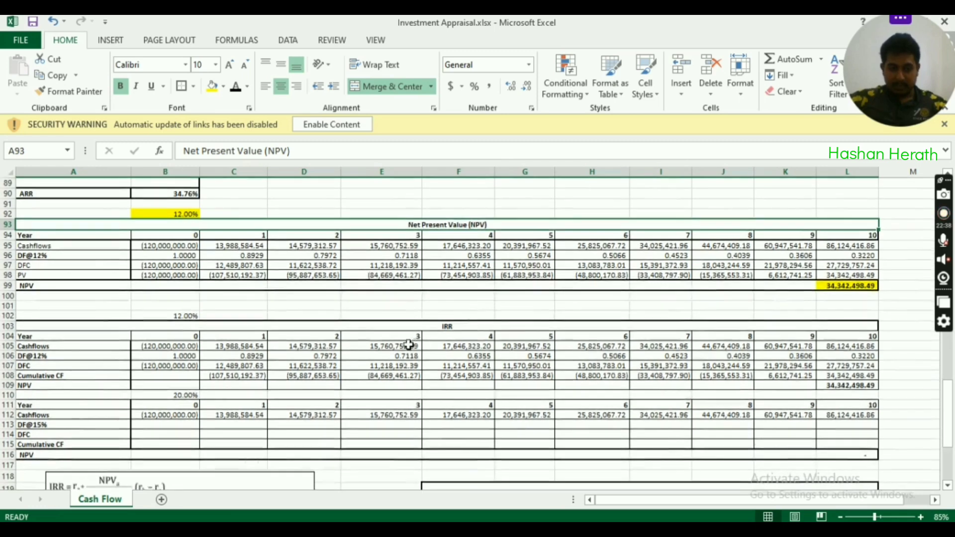
scroll(409, 345, "up", 1)
left_click(159, 345)
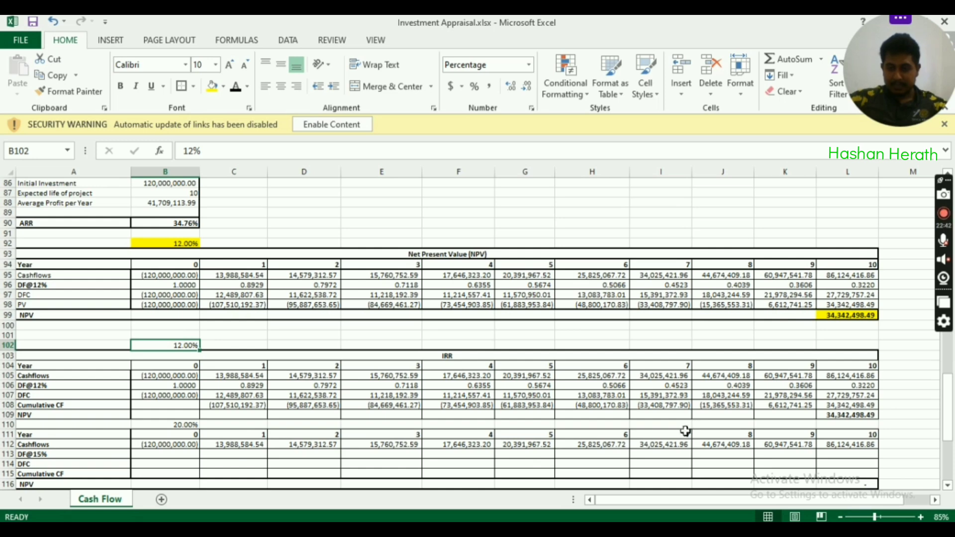
left_click(862, 416)
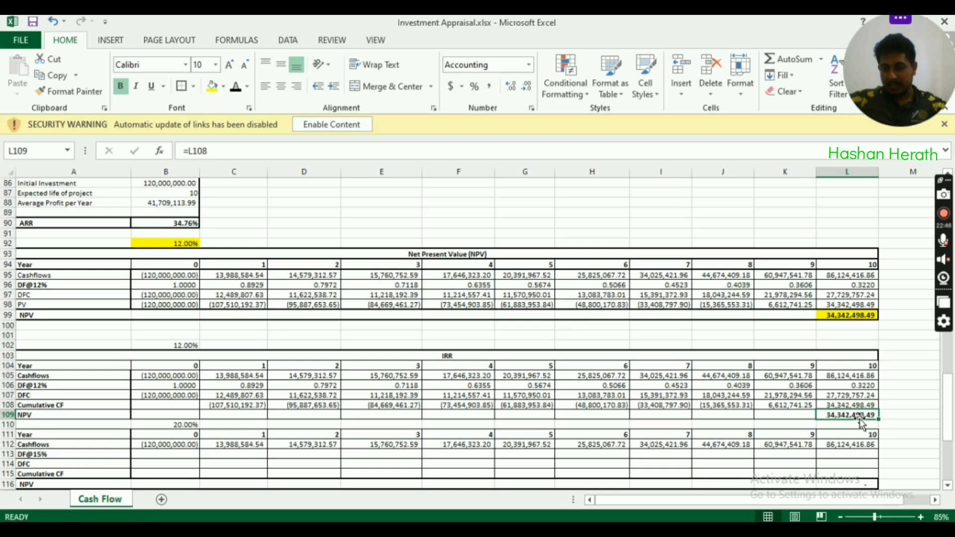
scroll(847, 415, "down", 1)
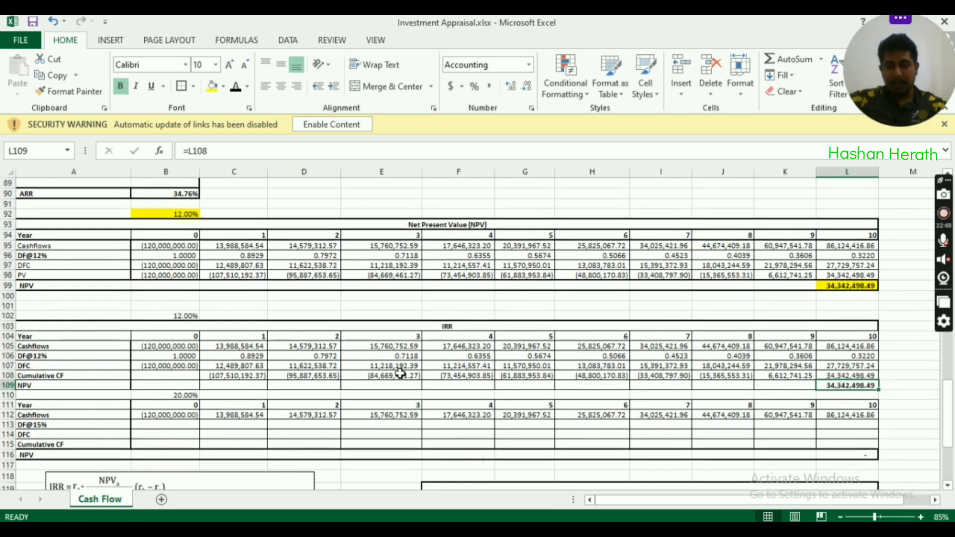
left_click(156, 396)
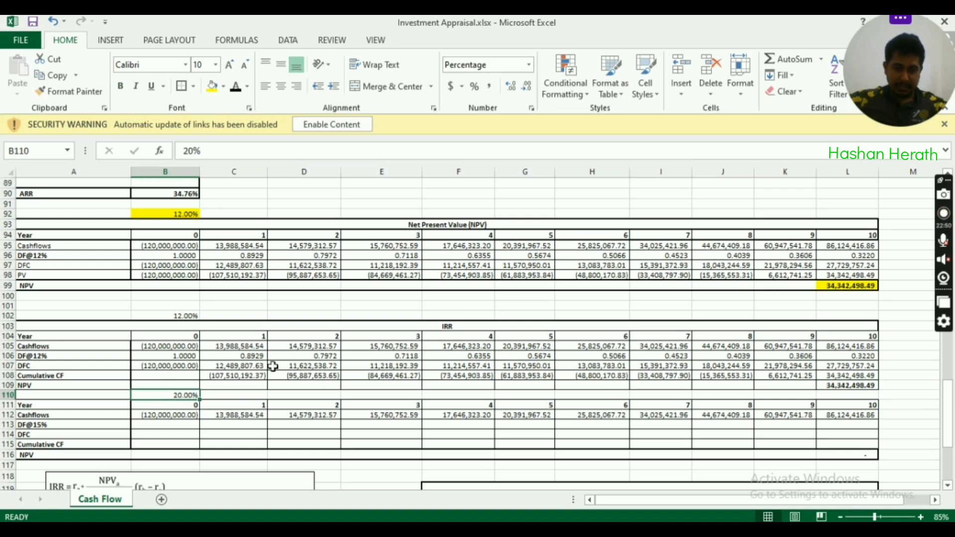
scroll(277, 365, "down", 1)
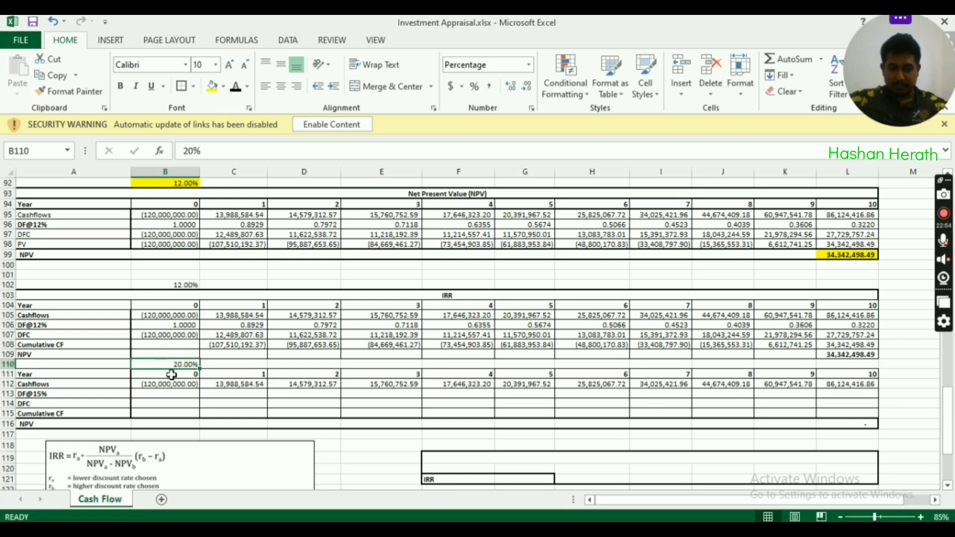
Change the A113 row label from DF@15% to DF@20%
left_click(165, 395)
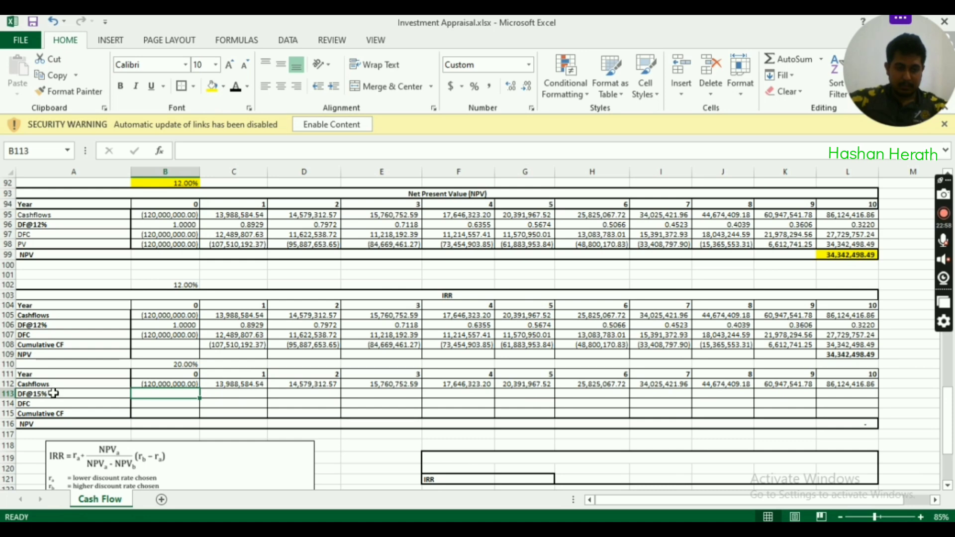
left_click(83, 394)
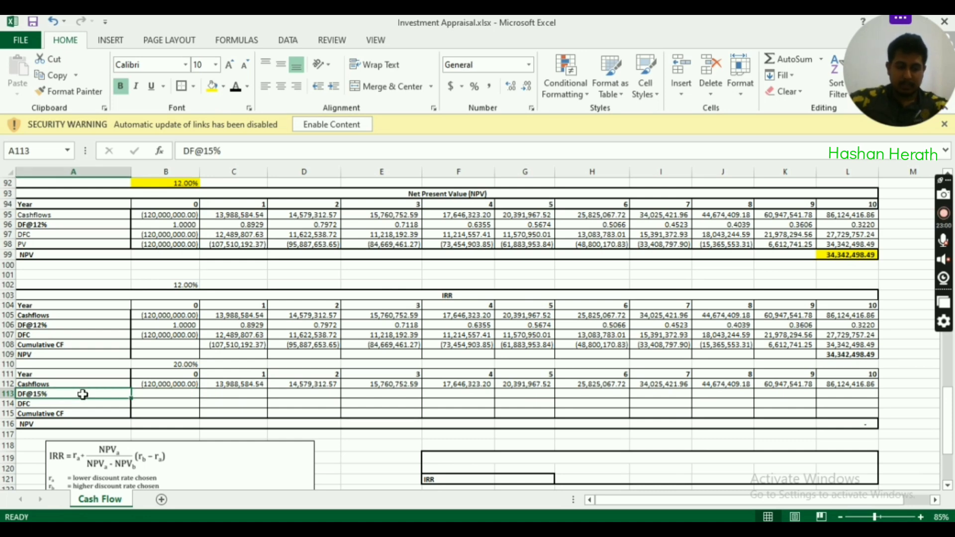
double_click(71, 394)
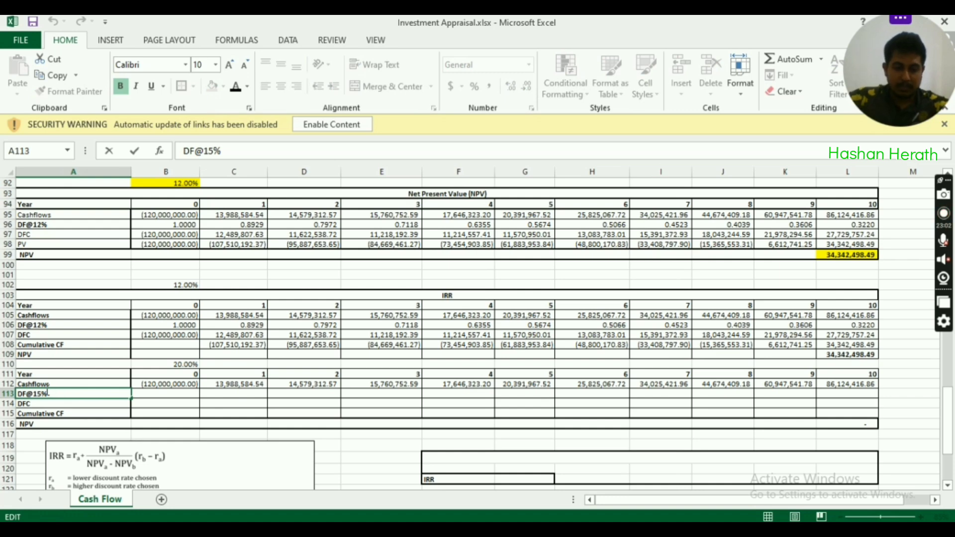
key("BackSpace")
key("BackSpace")
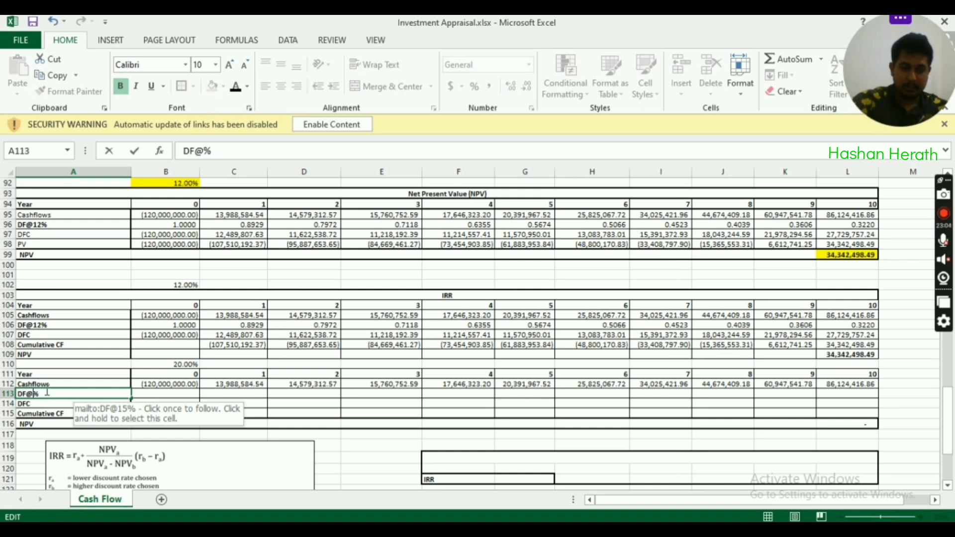
type("20")
key("Return")
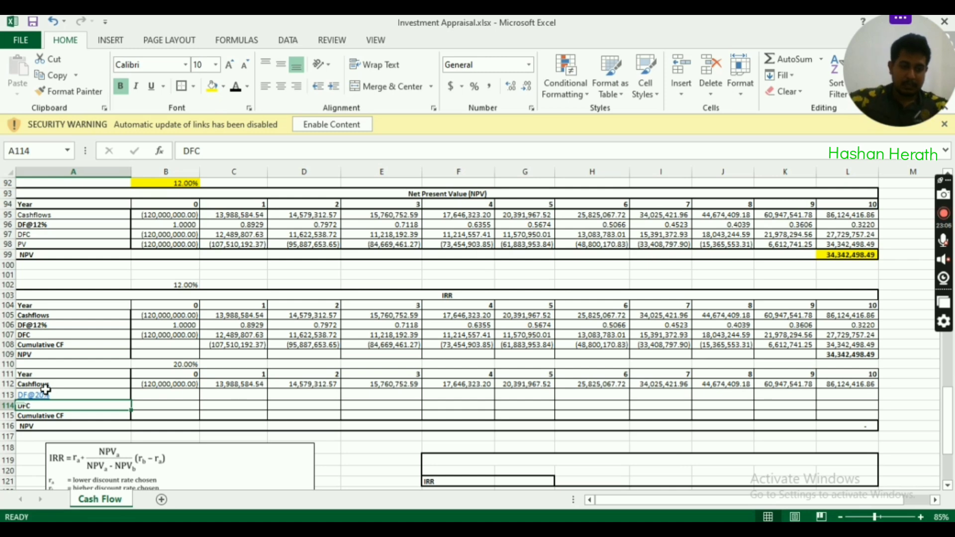
left_click(145, 395)
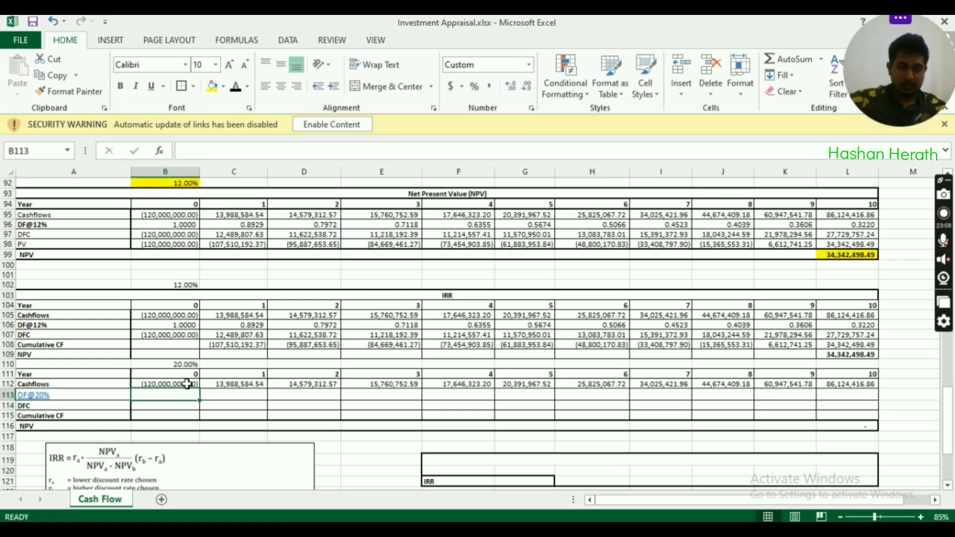
Enter the year 0 discount factor formula =+(1+$B$110)^-B111 in B113
type("+")
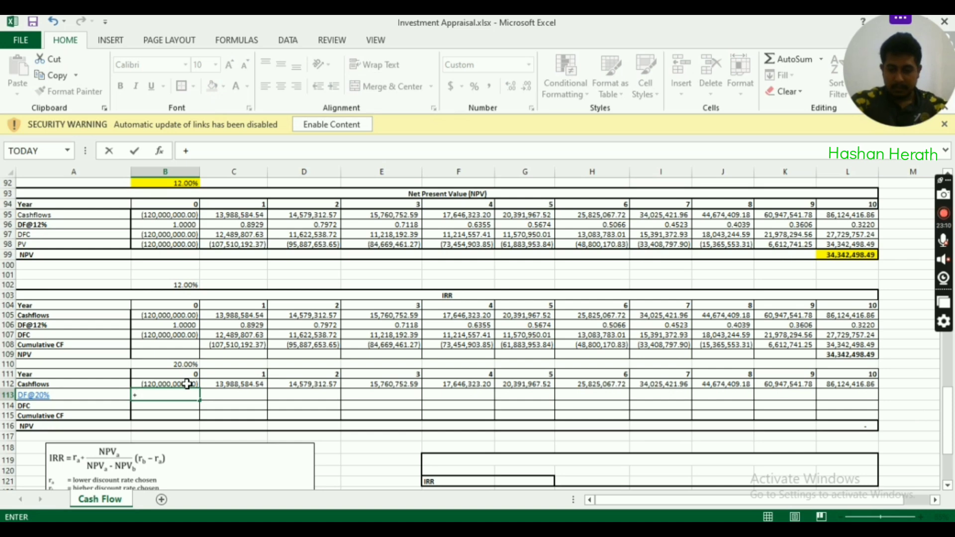
left_click(187, 384)
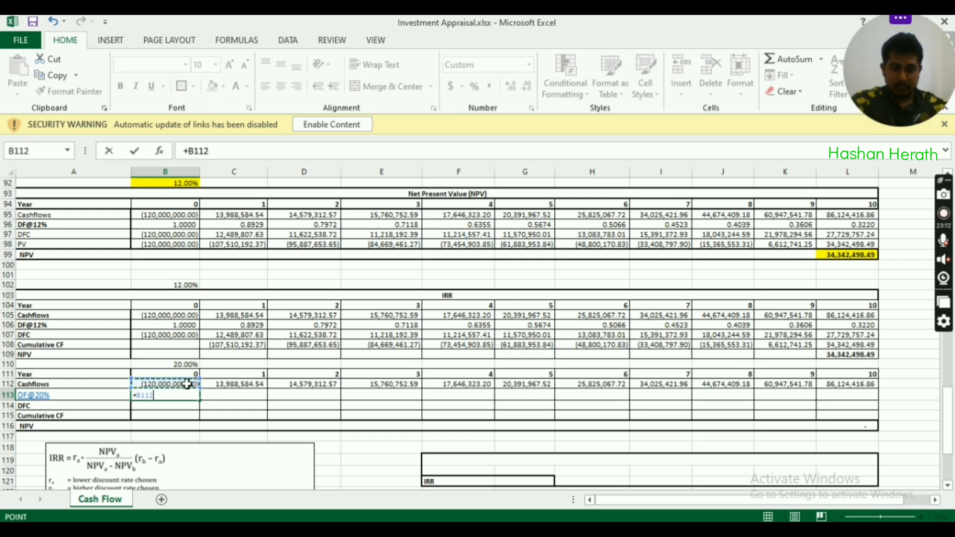
key("BackSpace")
key("BackSpace")
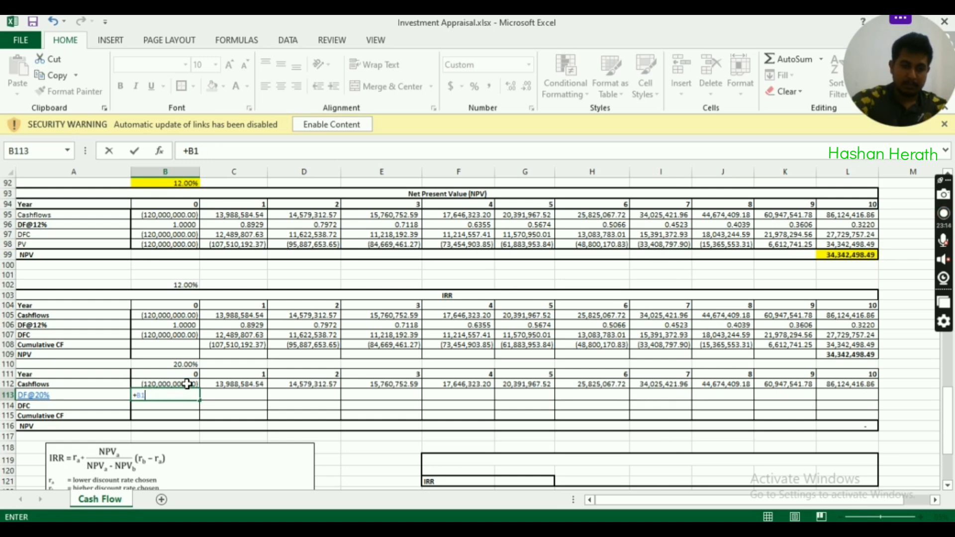
key("BackSpace")
key("BackSpace")
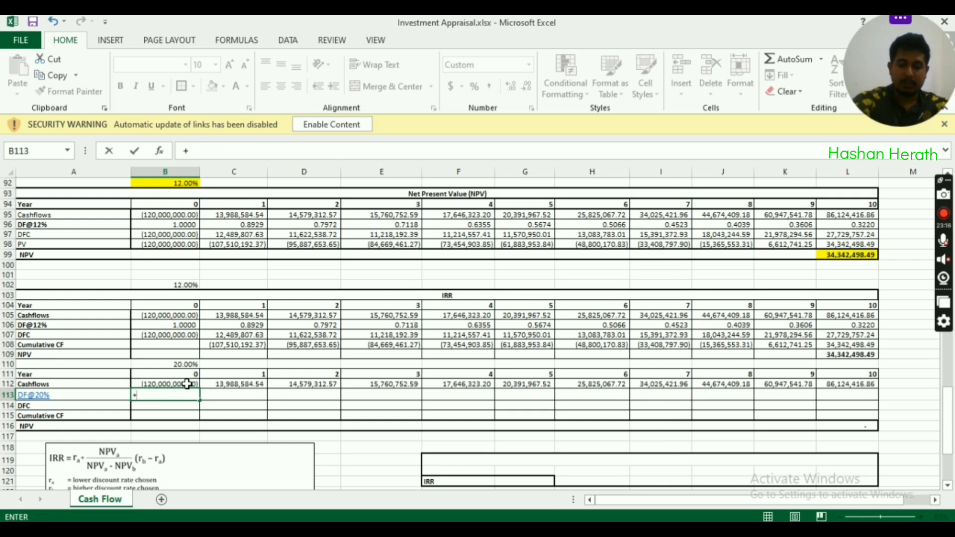
type("(1+")
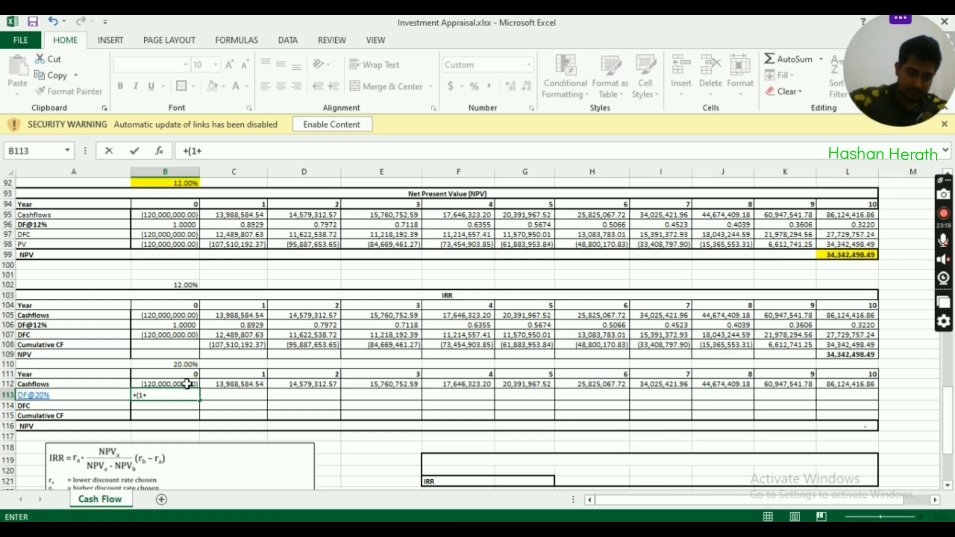
left_click(184, 365)
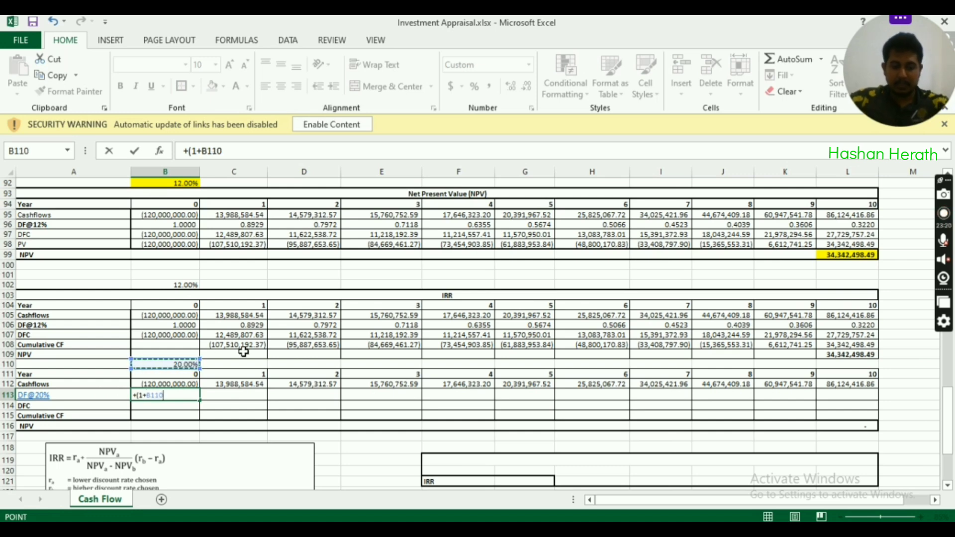
key("F4")
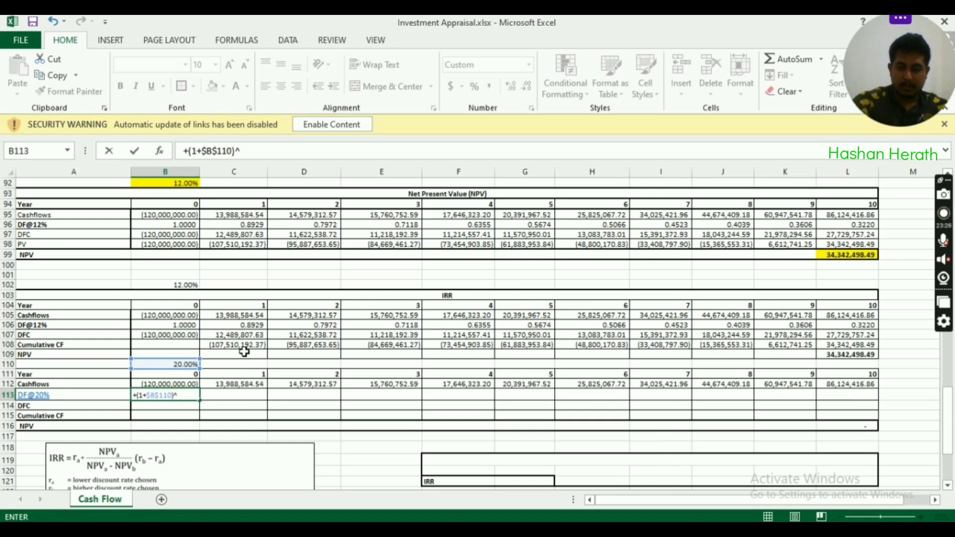
type("-")
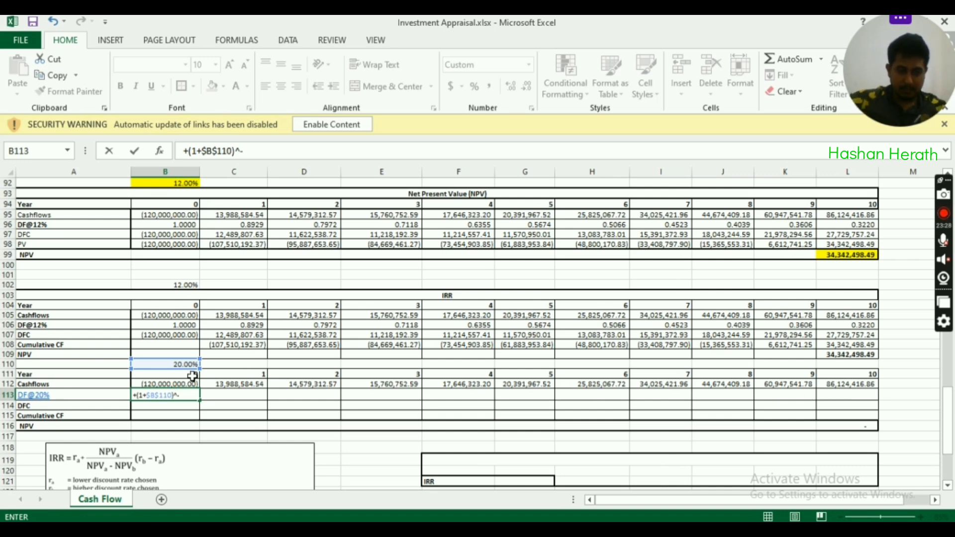
left_click(193, 375)
key("Return")
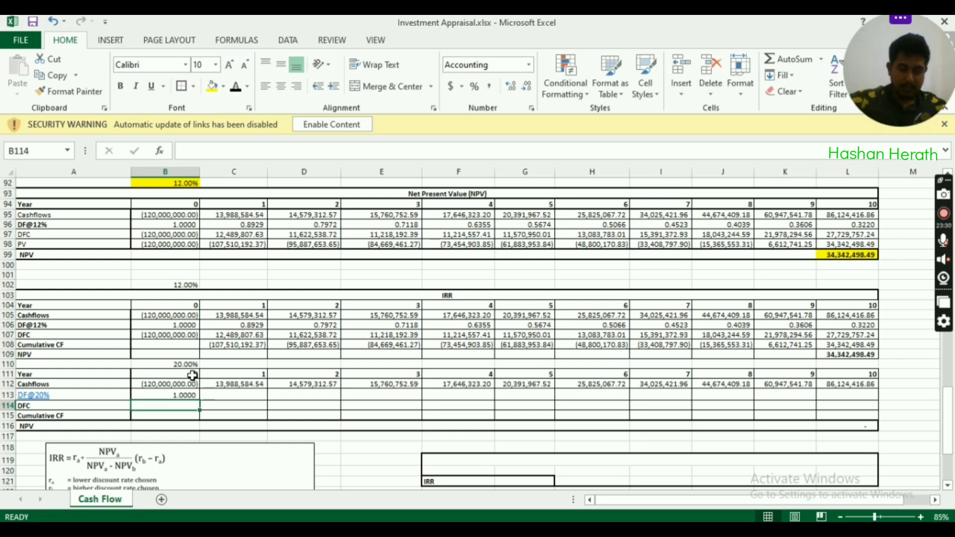
Fill the discount factor formula across to L113 and spot-check the copied year 1–4 factors
left_click(185, 393)
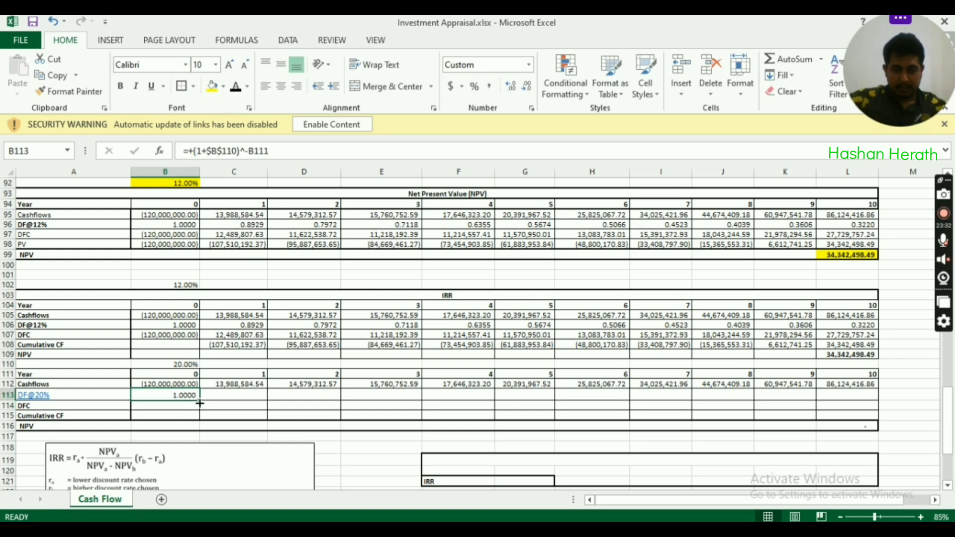
left_click_drag(200, 403, 836, 406)
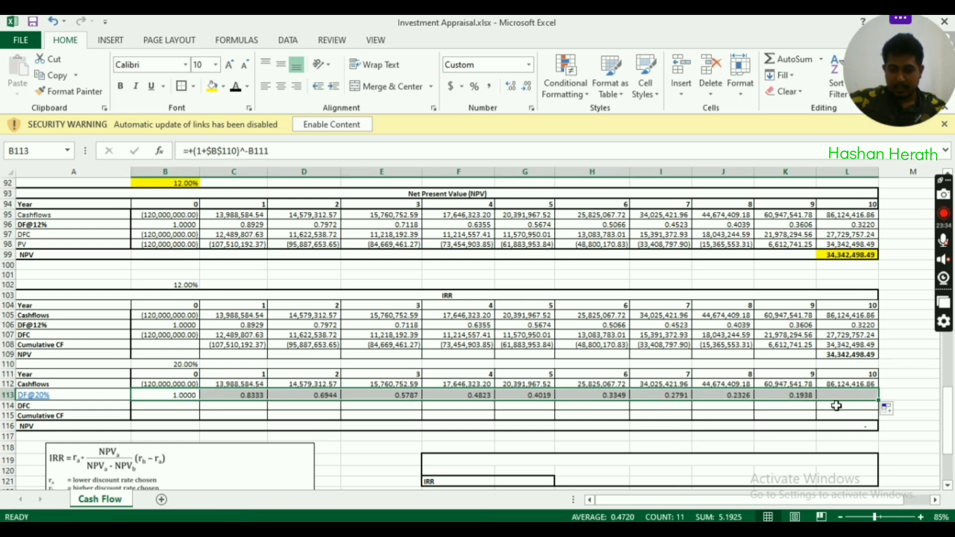
left_click(246, 396)
left_click(305, 396)
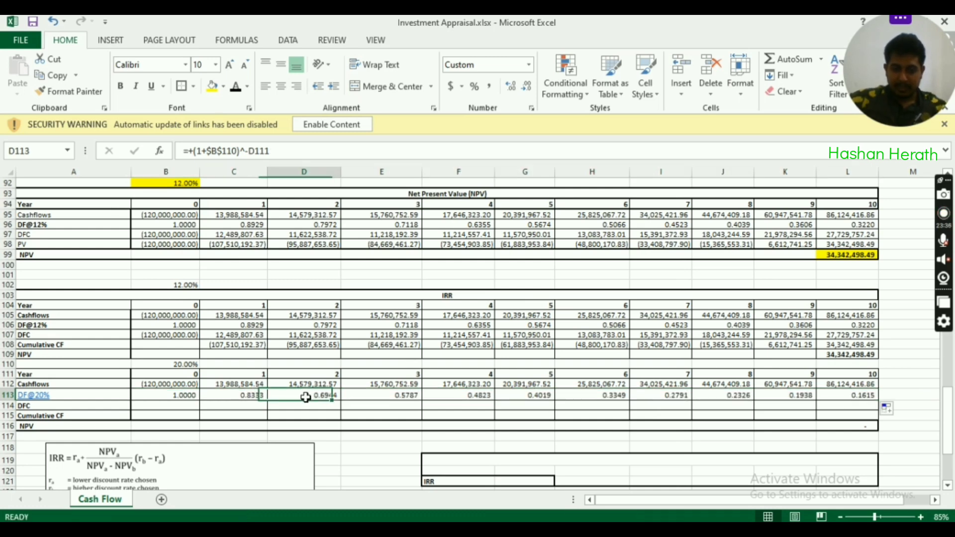
left_click(366, 396)
left_click(456, 396)
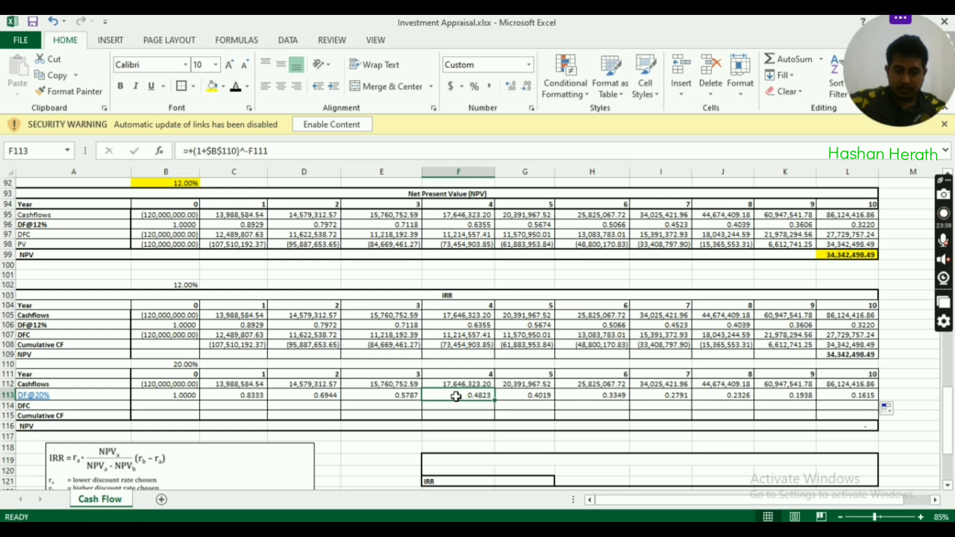
Enter =+B112*B113 in B114 and fill it across to L114 for years 0–10
left_click(179, 406)
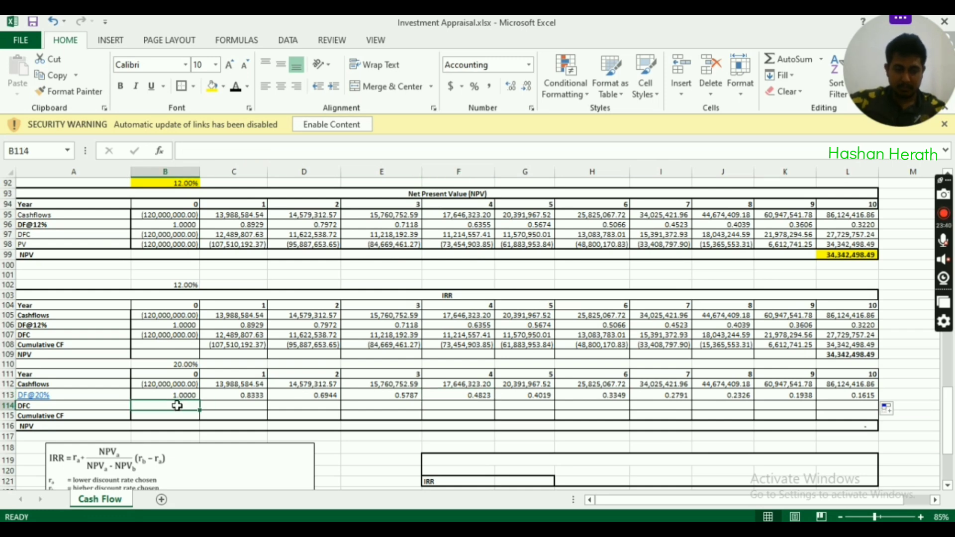
type("+")
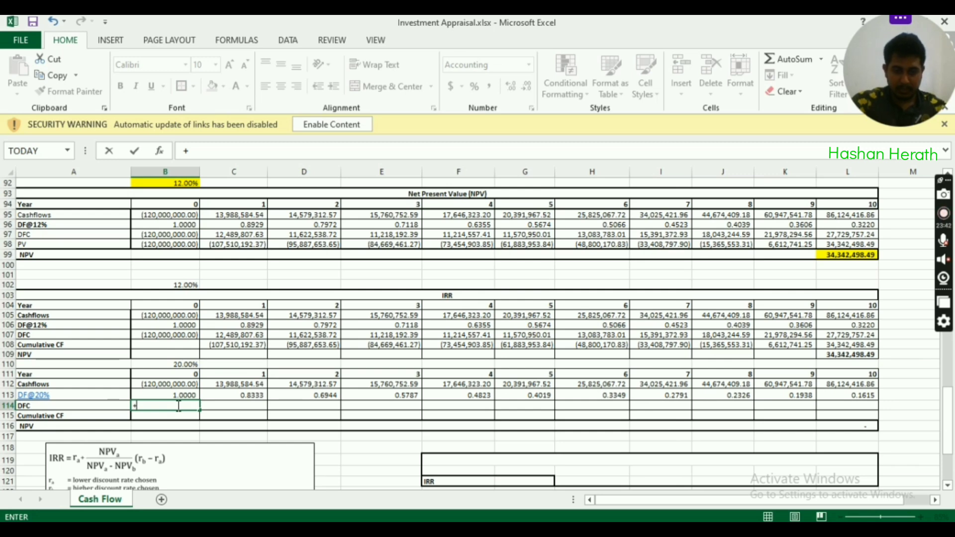
key("Up")
key("Up")
type("*")
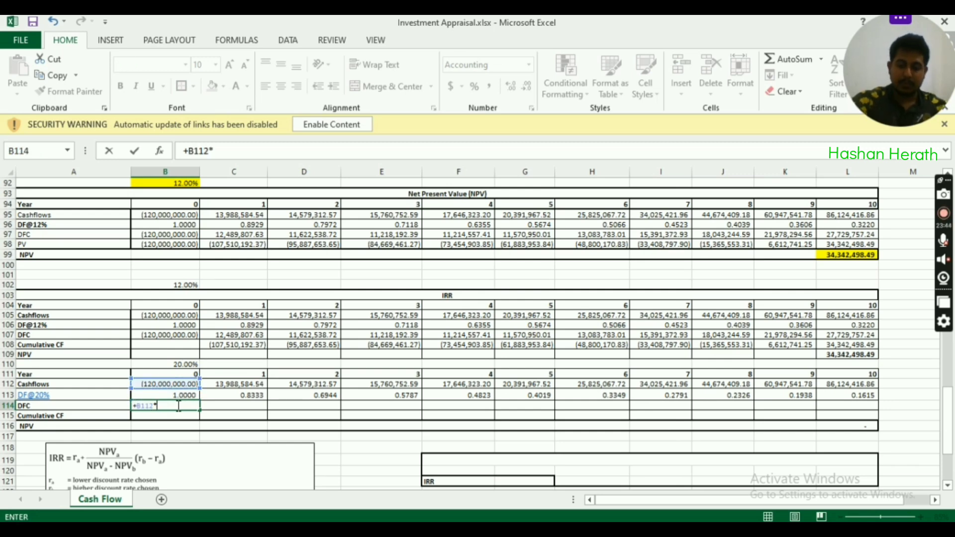
key("Up")
key("Return")
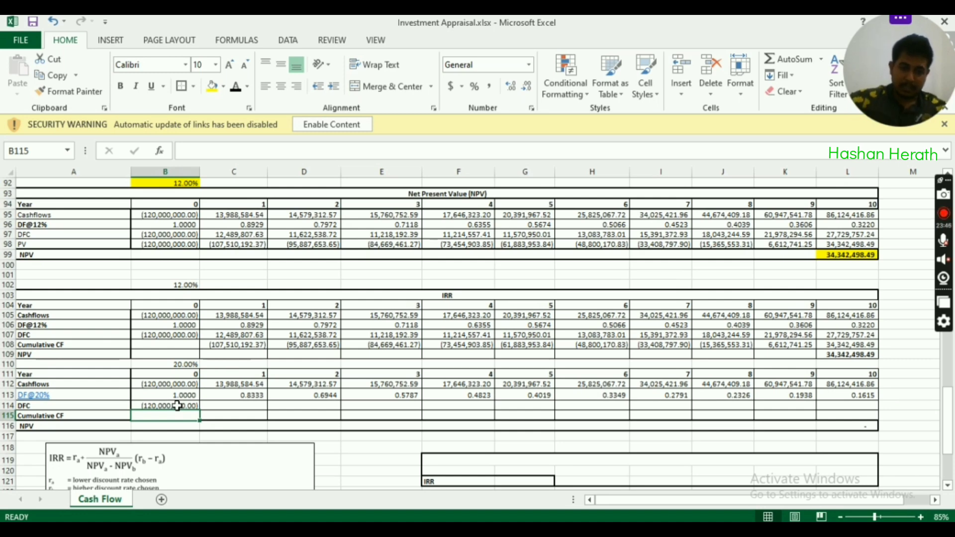
left_click(177, 406)
left_click_drag(199, 411, 857, 425)
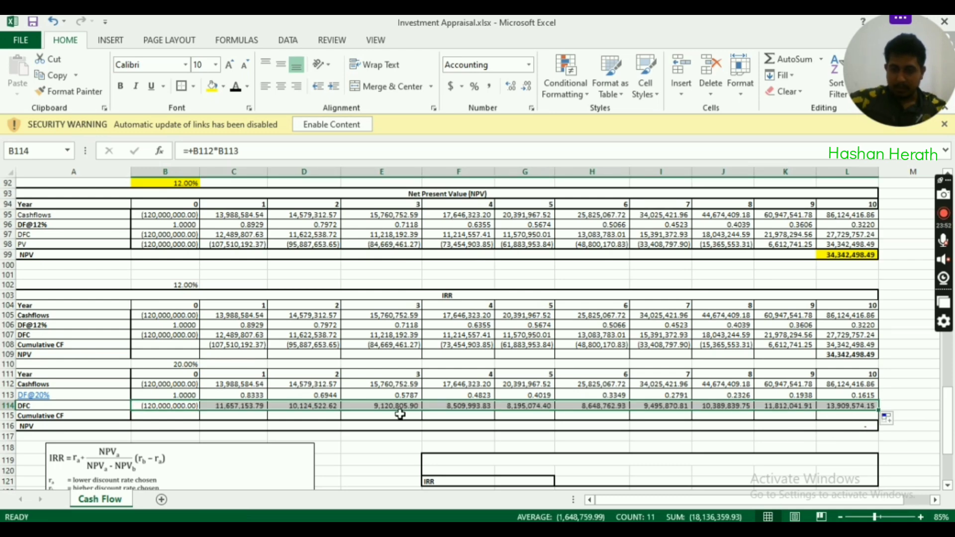
scroll(348, 393, "down", 1)
left_click(160, 374)
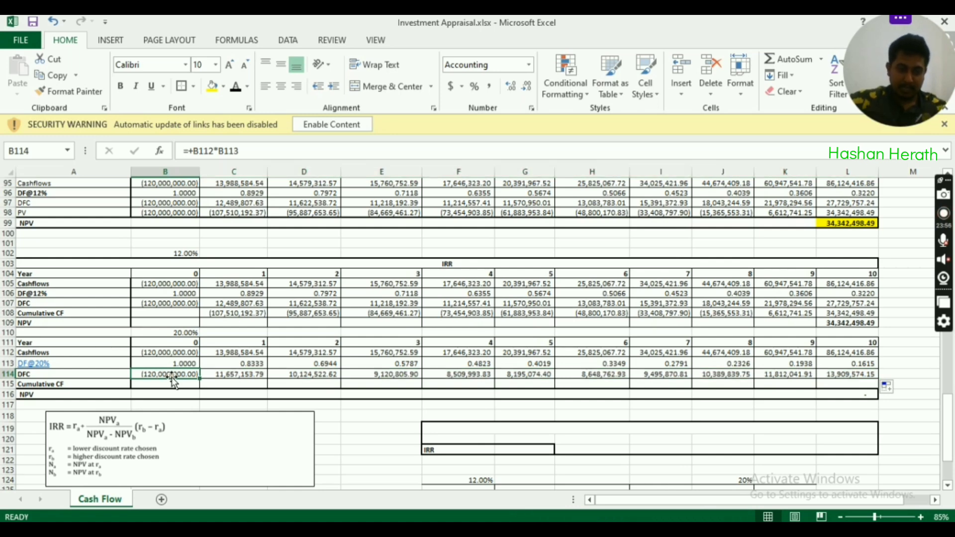
left_click(176, 355)
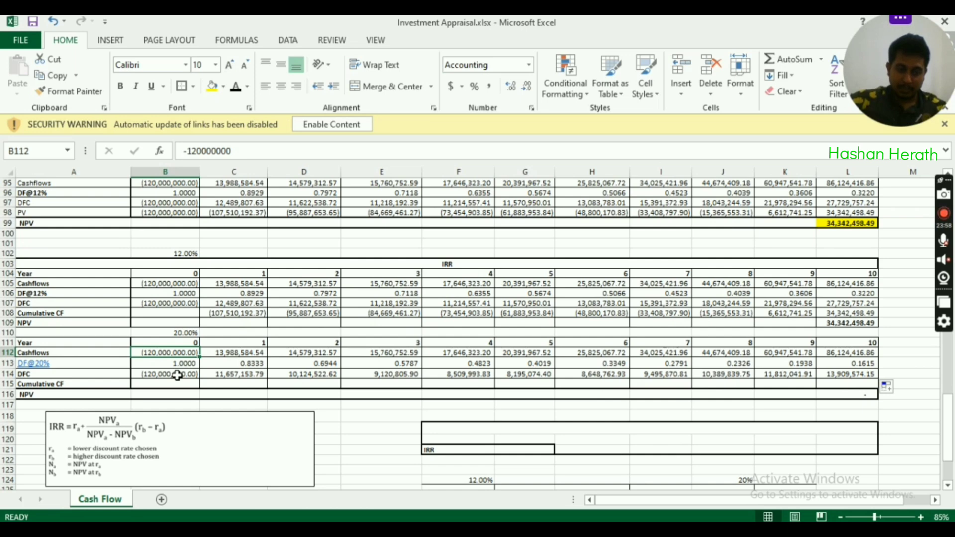
left_click(177, 376)
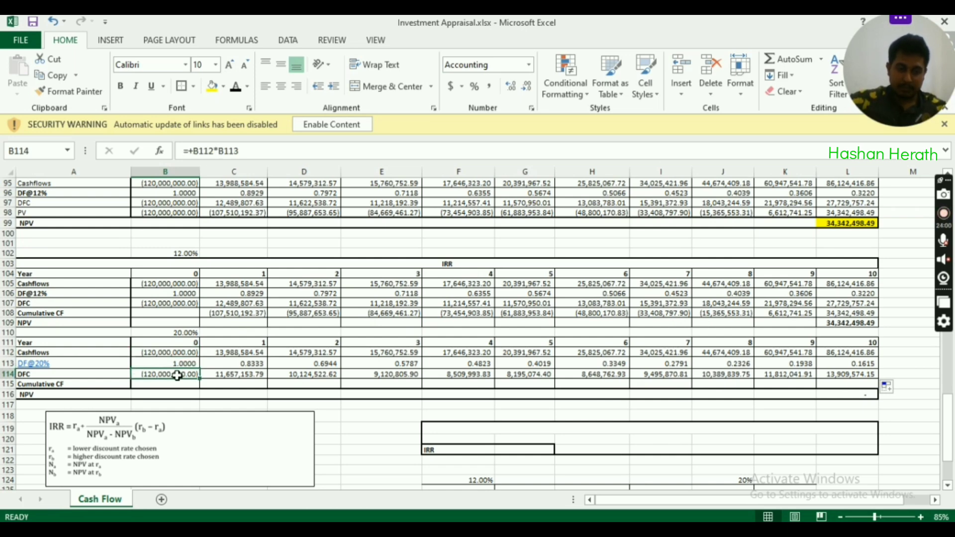
left_click(245, 354)
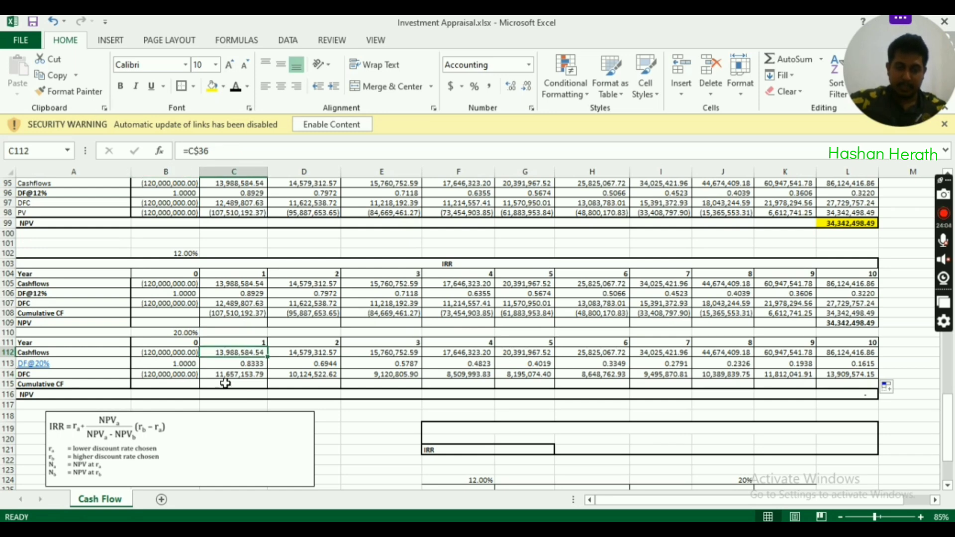
left_click(239, 376)
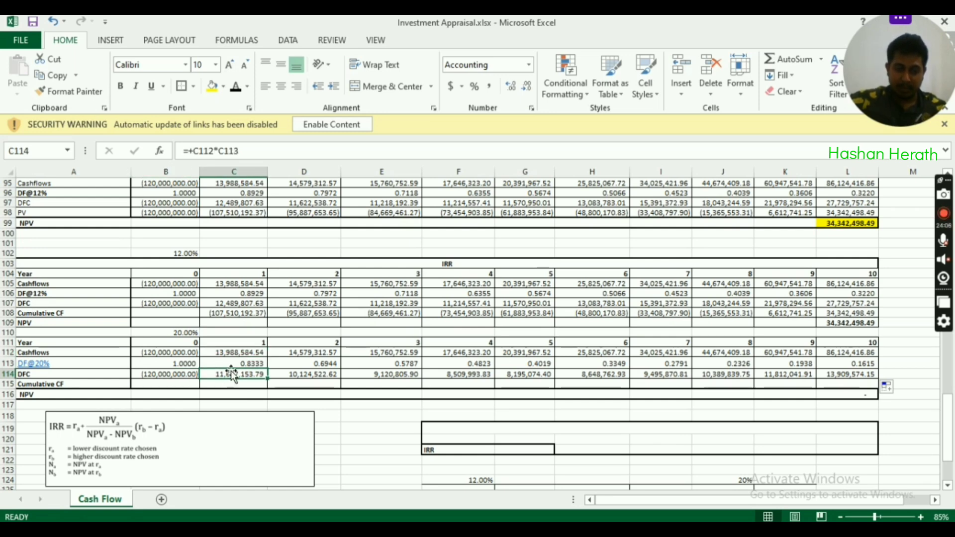
left_click(171, 333)
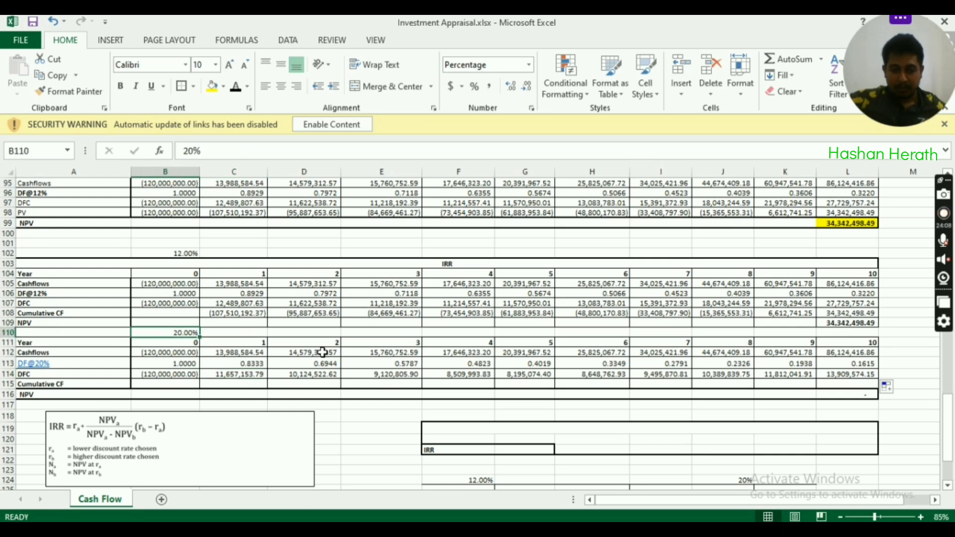
left_click(324, 352)
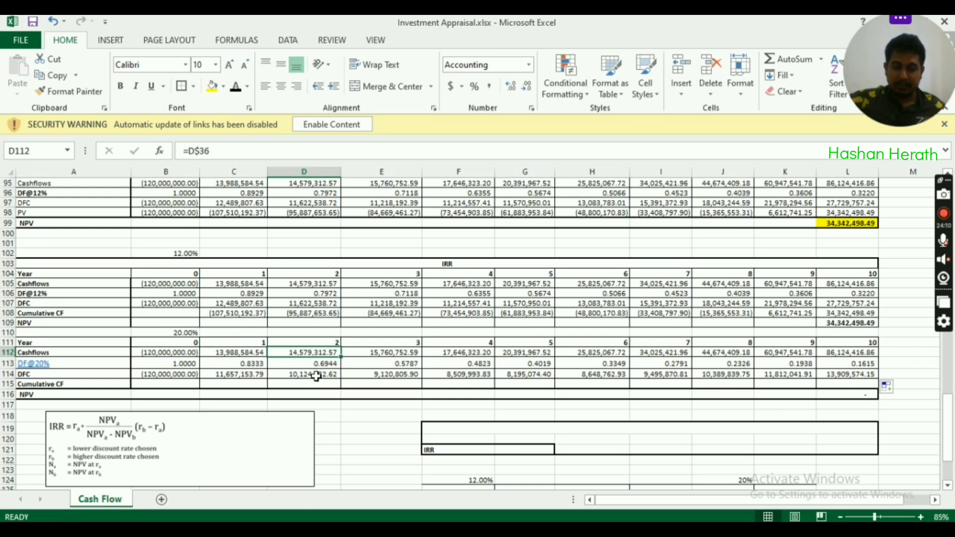
left_click(315, 376)
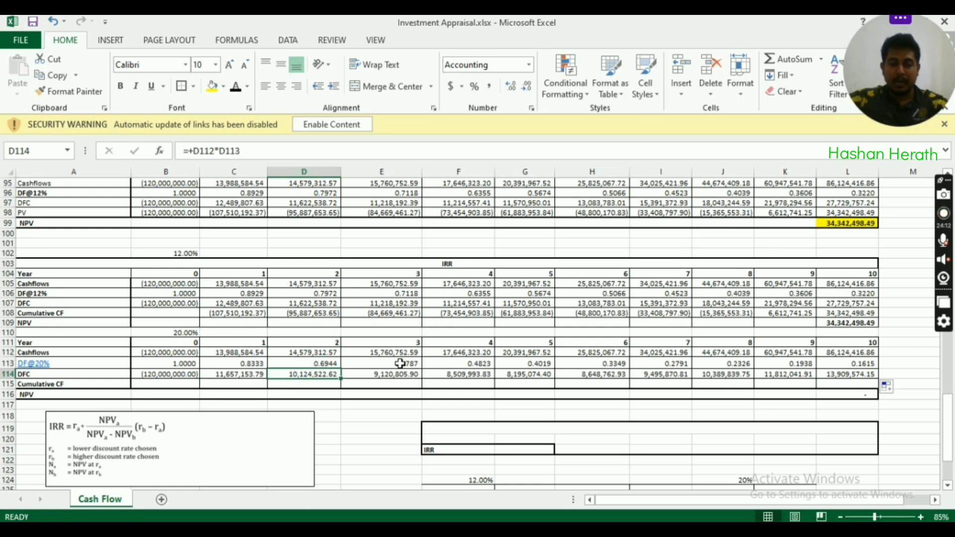
left_click(856, 378)
scroll(916, 343, "down", 1)
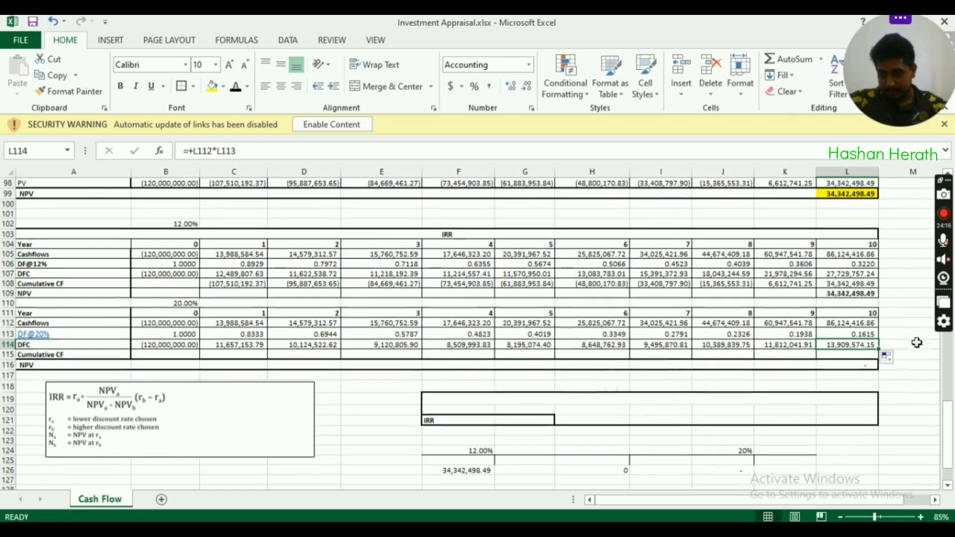
double_click(863, 345)
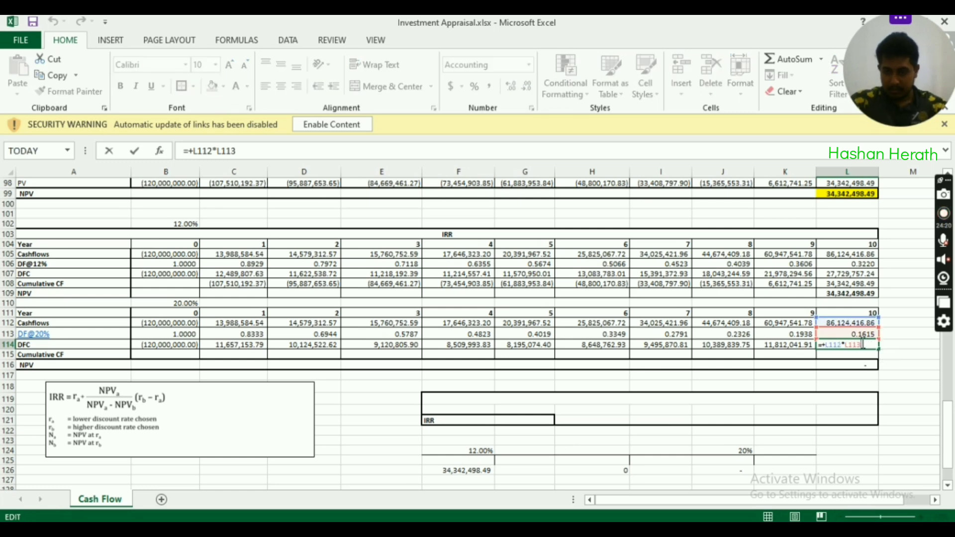
key("Return")
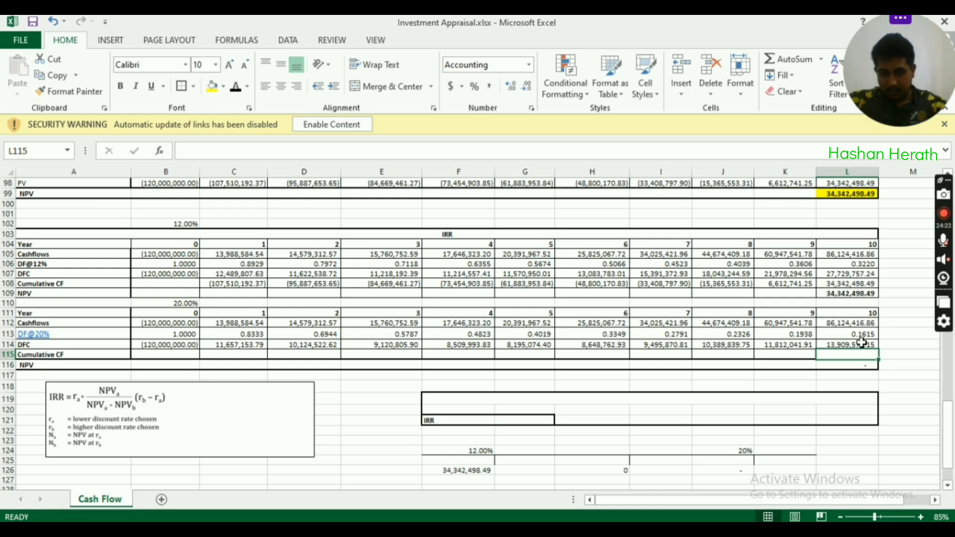
left_click(862, 343)
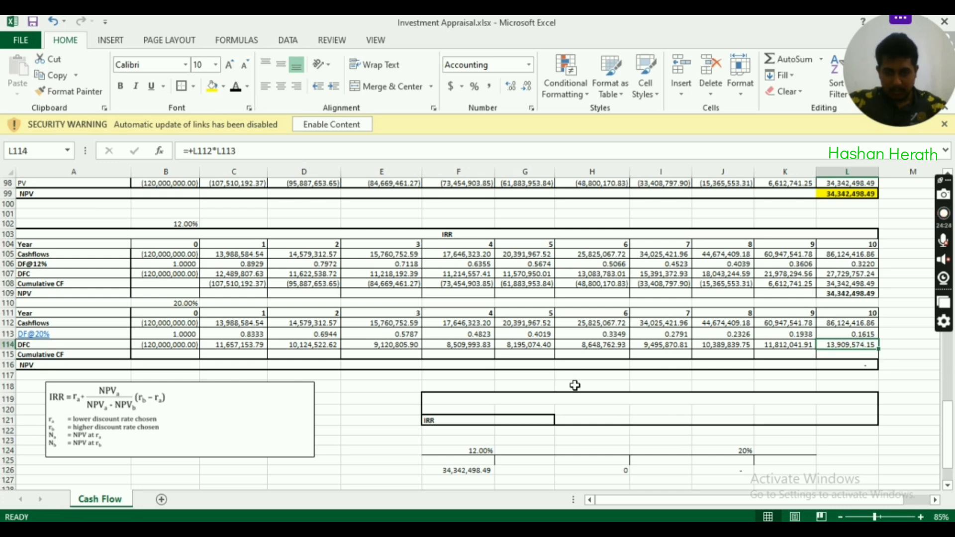
left_click(852, 323)
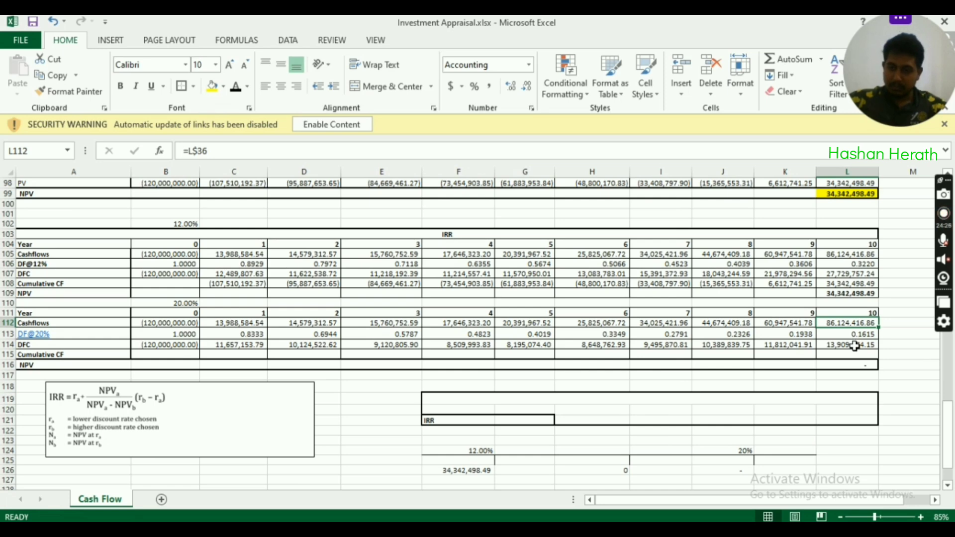
left_click(854, 343)
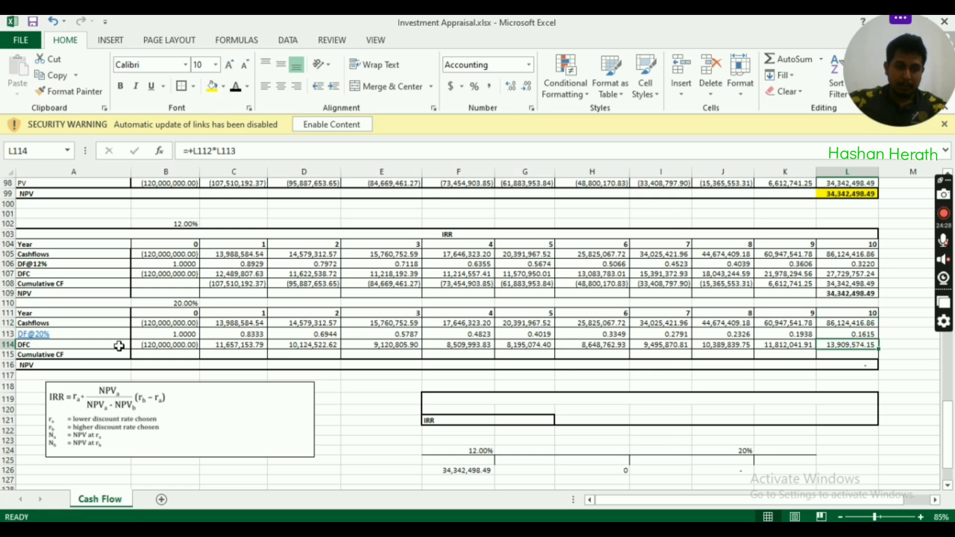
left_click(166, 354)
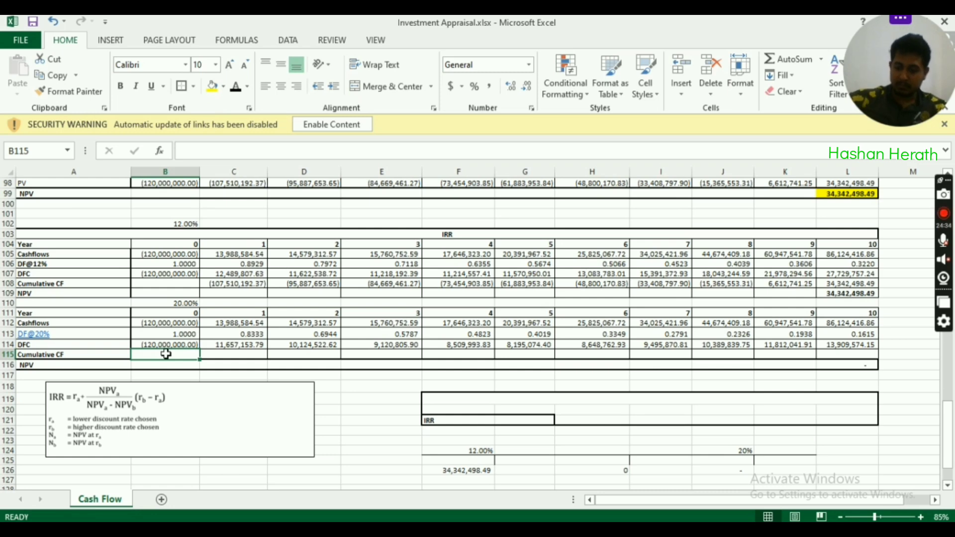
Set the year 0 cumulative CF in B115 equal to the year 0 DFC (=+B114)
type("+")
left_click(166, 345)
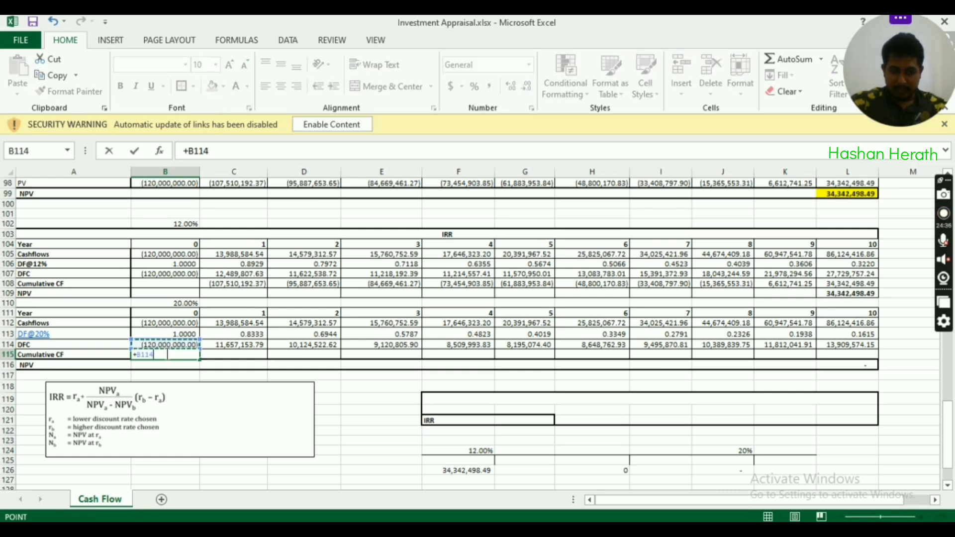
key("Return")
key("Right")
key("Up")
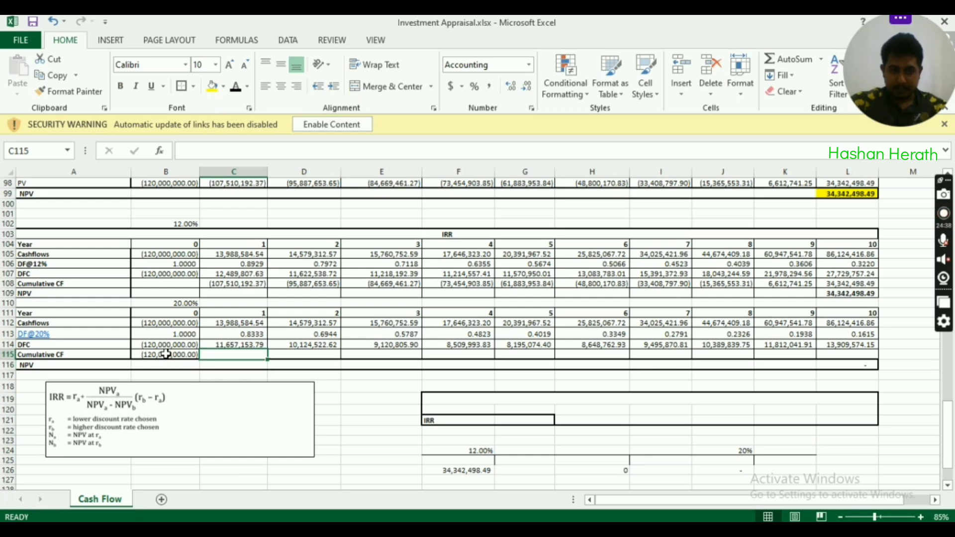
Enter =+B115+C114 in C115 and fill it to L115, ending at (18,136,359.93)
type("+")
left_click(166, 353)
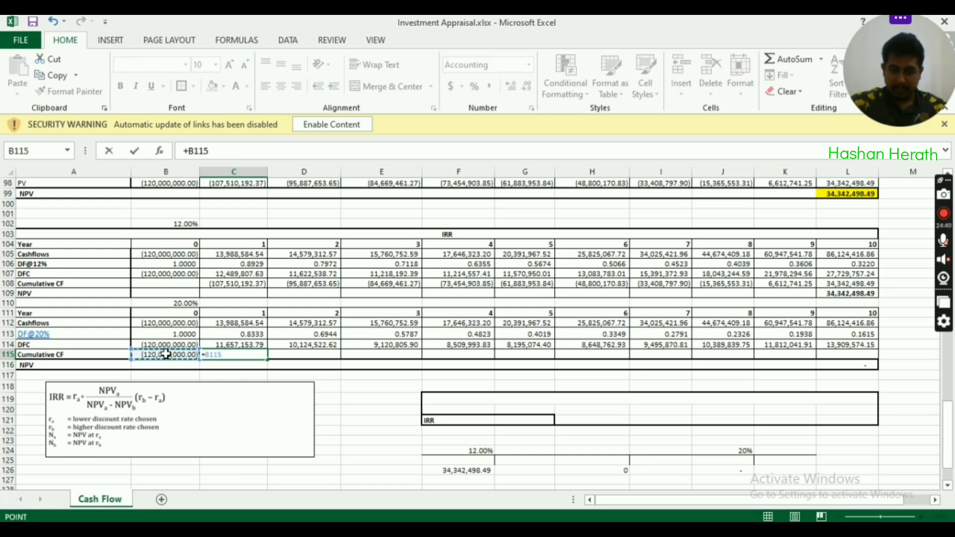
type("+")
key("Up")
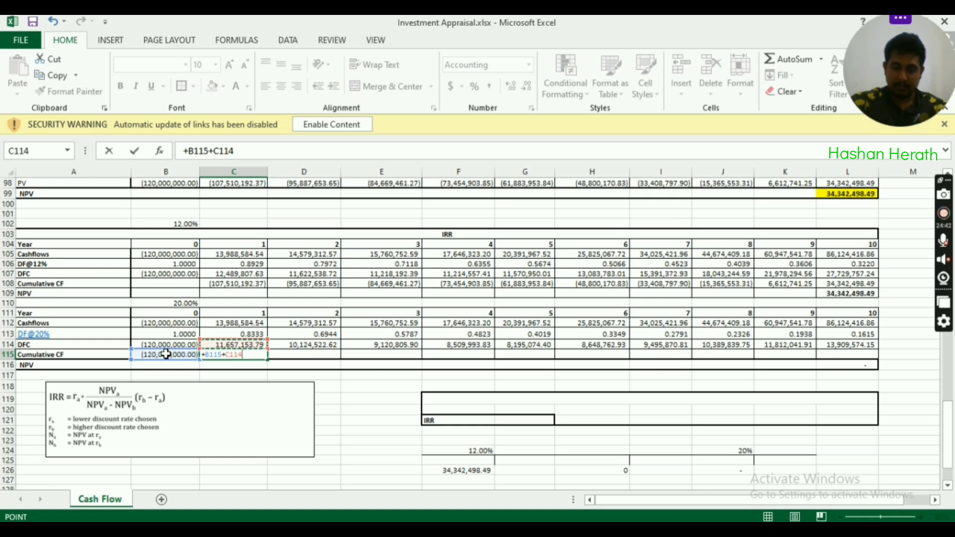
key("ctrl+Return")
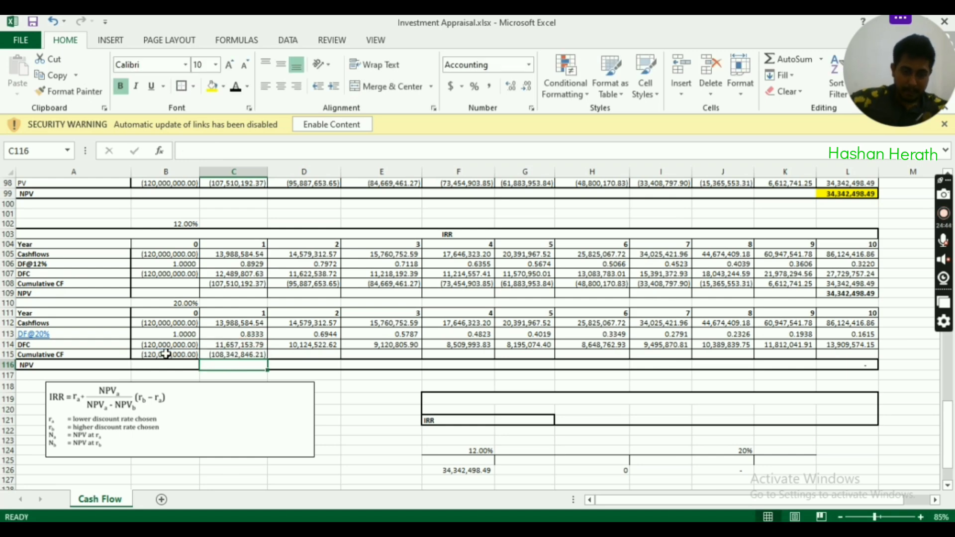
left_click_drag(267, 359, 871, 369)
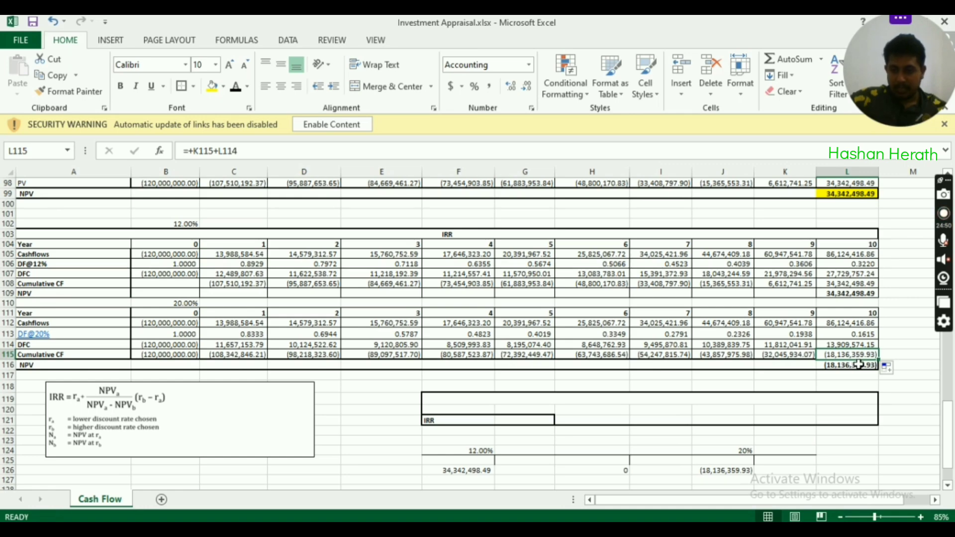
left_click(854, 366)
scroll(674, 367, "down", 1)
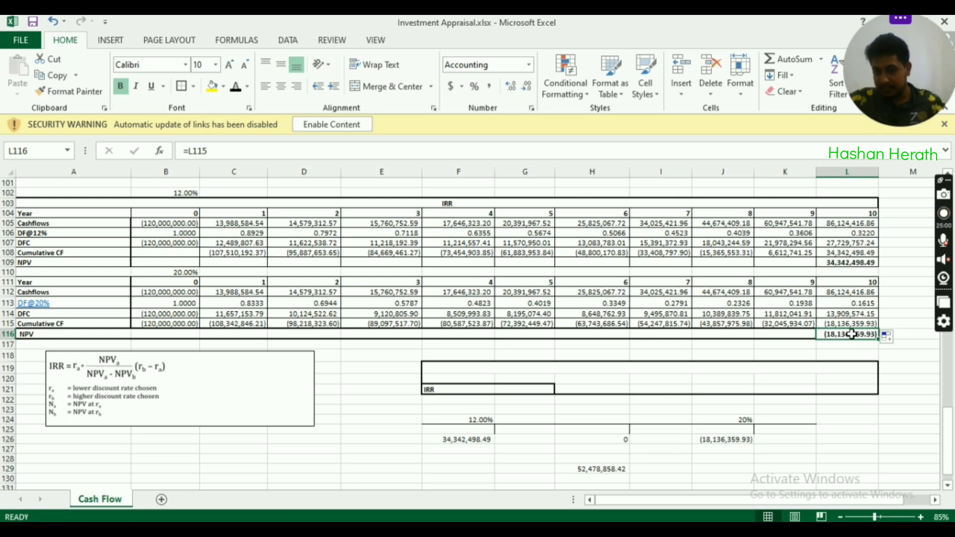
left_click(529, 323)
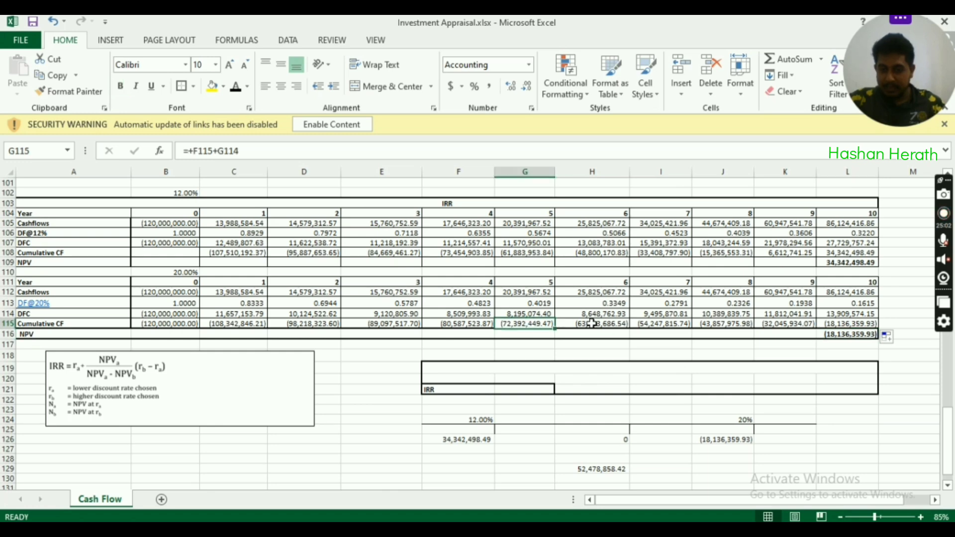
left_click(591, 323)
left_click(658, 324)
left_click(720, 325)
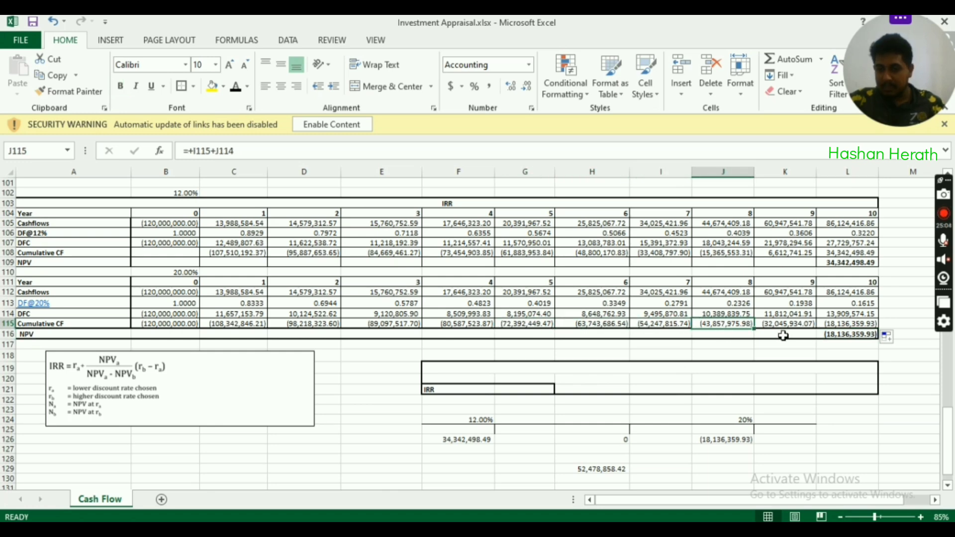
left_click(791, 326)
left_click(869, 324)
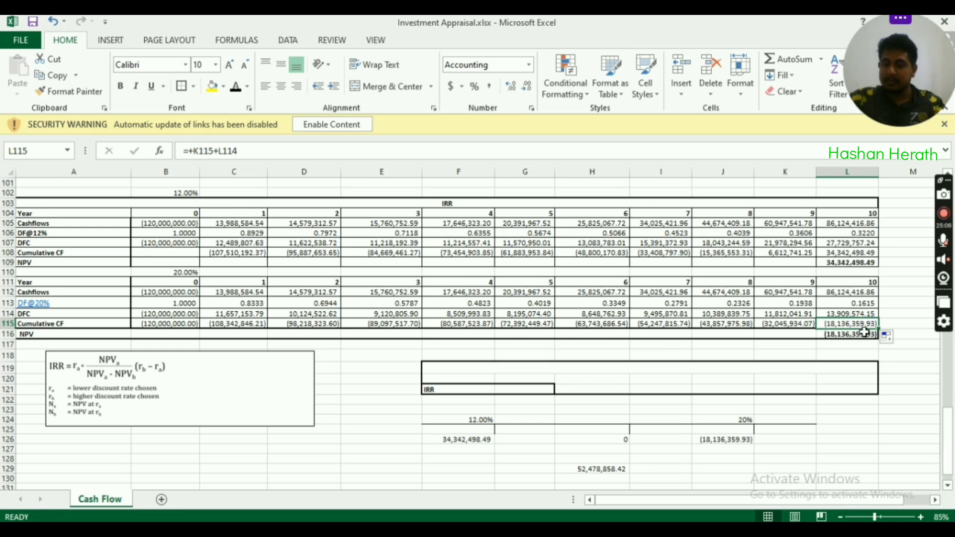
left_click(858, 334)
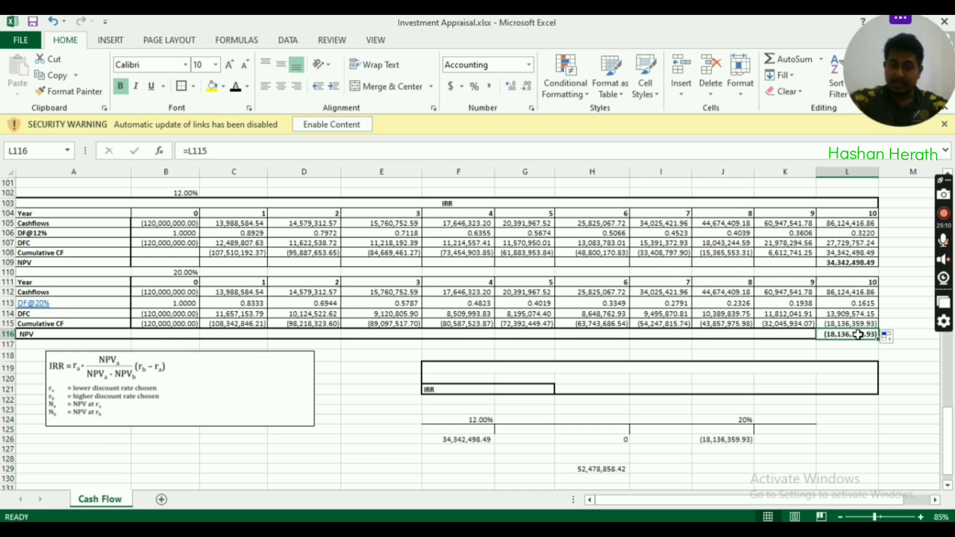
mouse_move(229, 327)
left_mouse_down()
mouse_move(733, 328)
mouse_move(835, 311)
left_mouse_up()
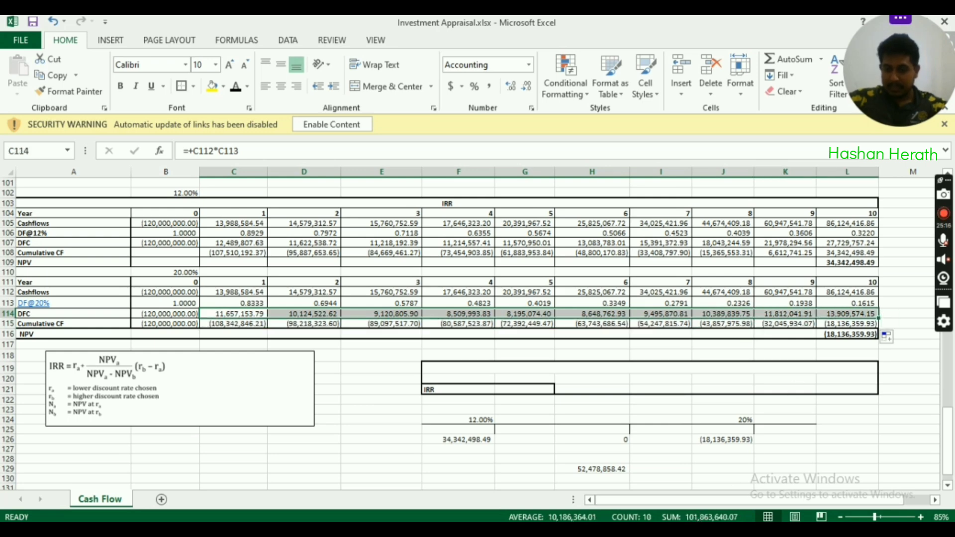
left_click(851, 334)
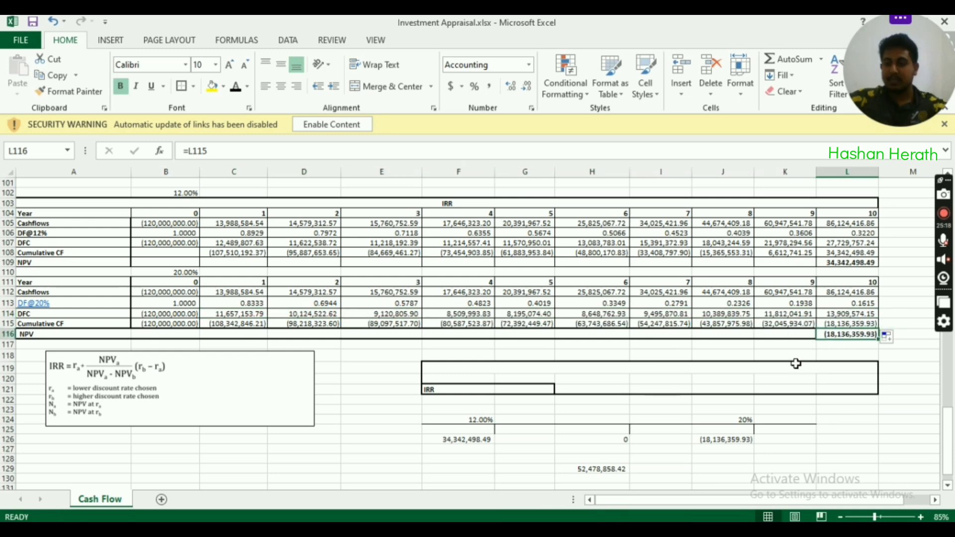
left_click(224, 317)
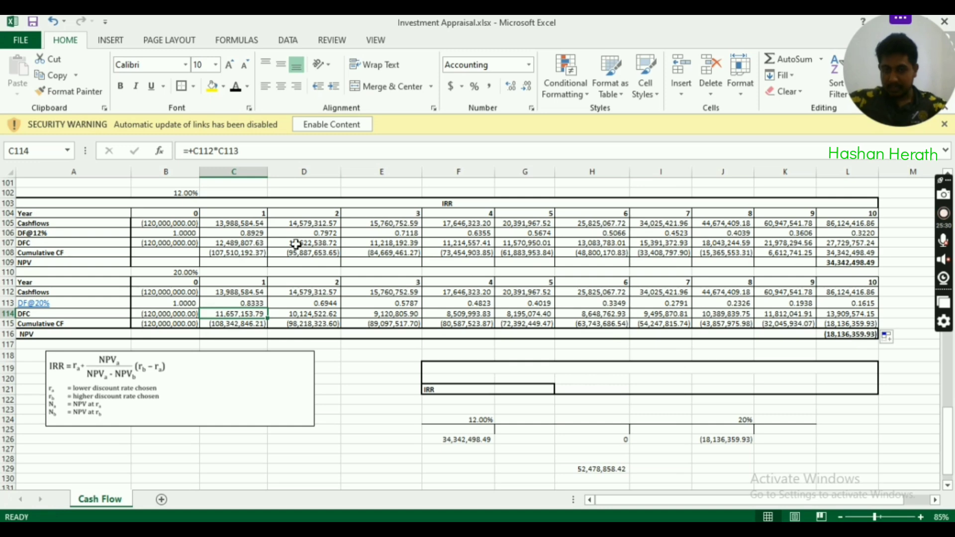
left_click(168, 193)
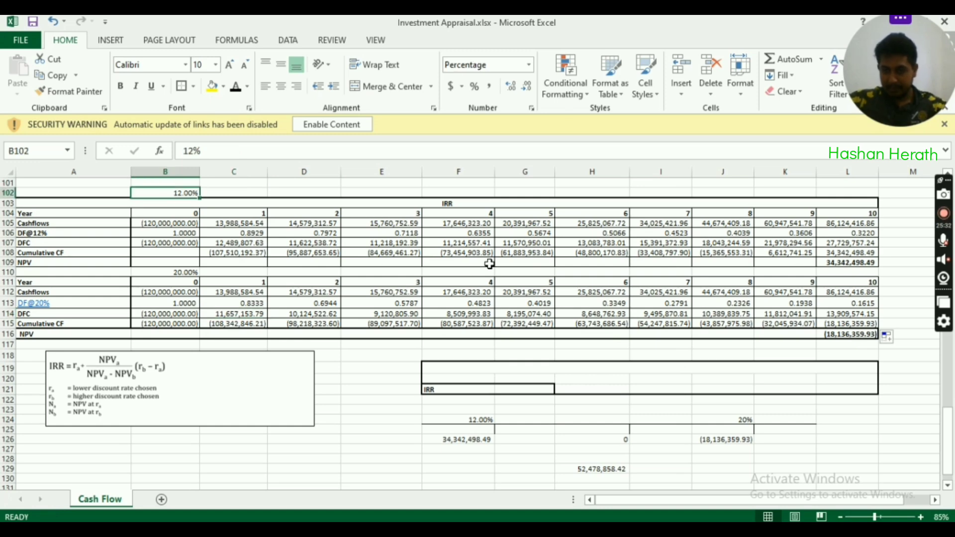
left_click(847, 262)
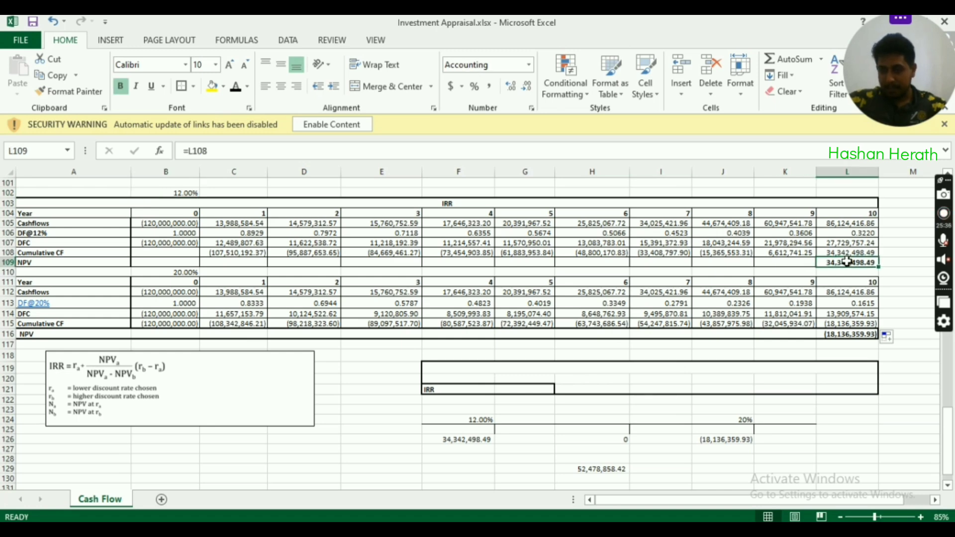
left_click(160, 276)
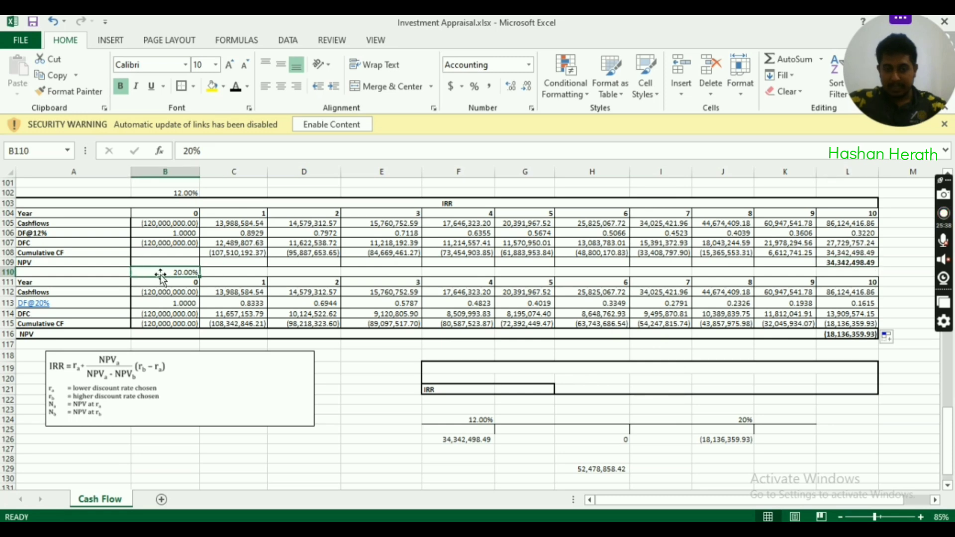
left_click(860, 336)
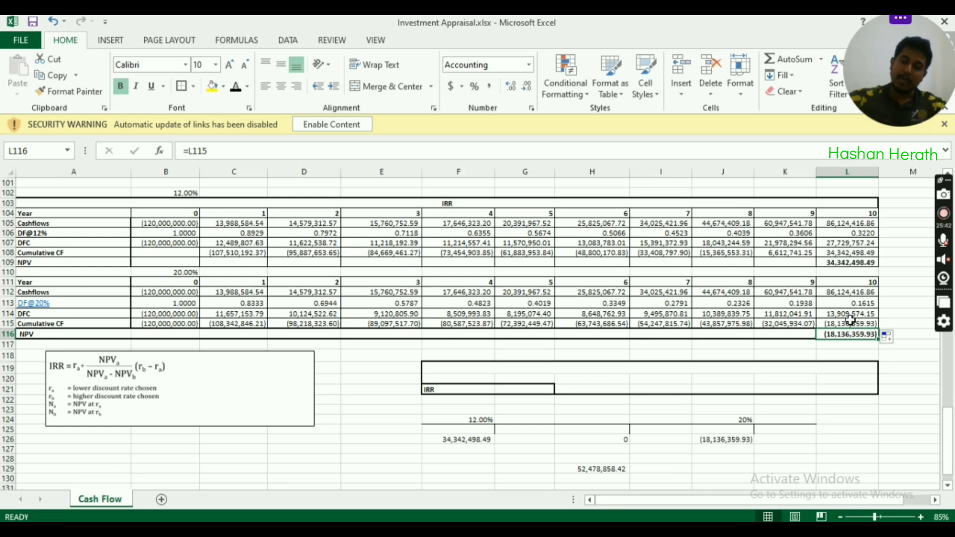
left_click(852, 267)
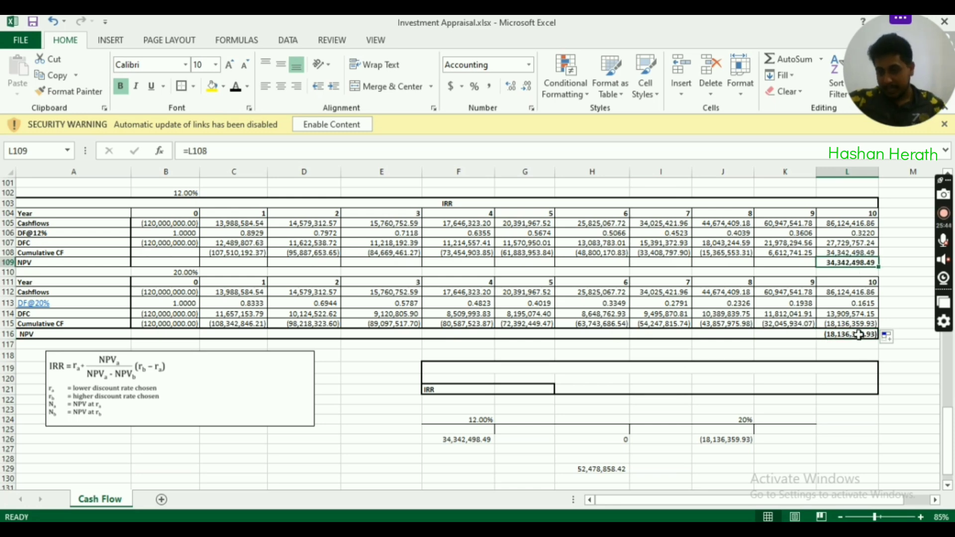
left_click(859, 332)
left_click(857, 263)
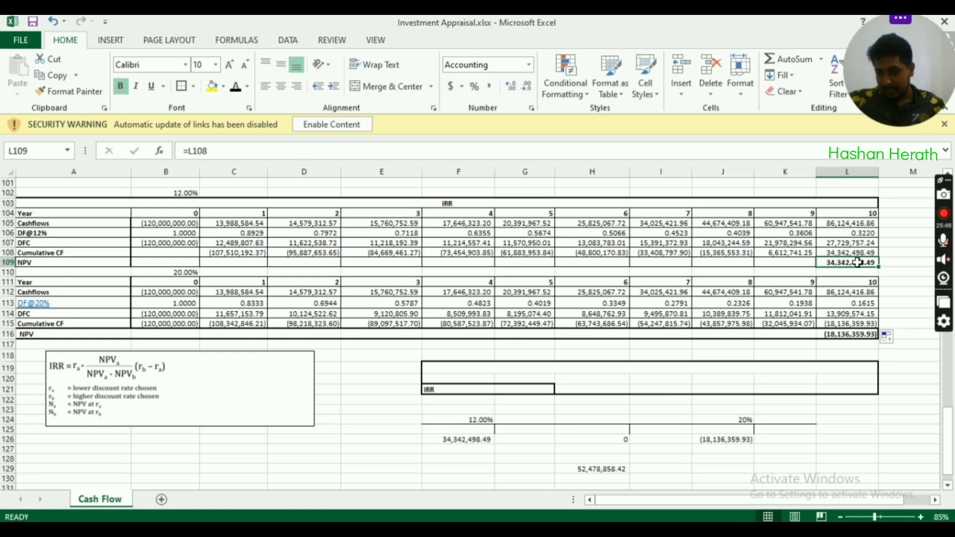
left_click(853, 333)
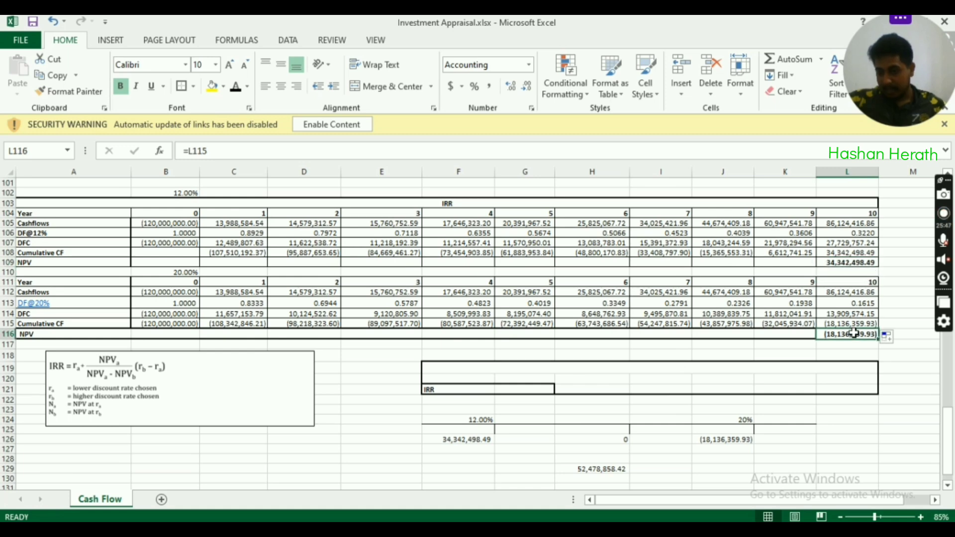
left_click(845, 269)
left_click(864, 264)
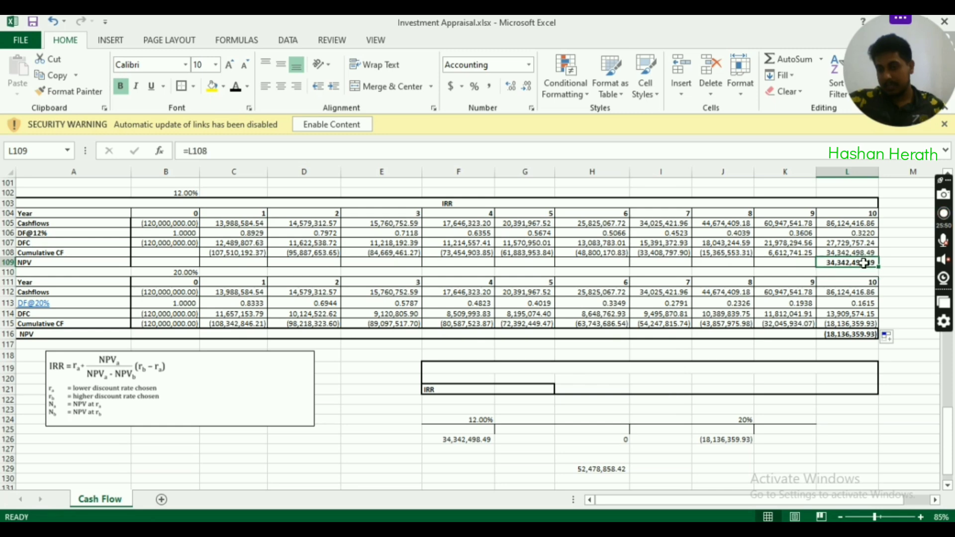
left_click(861, 334)
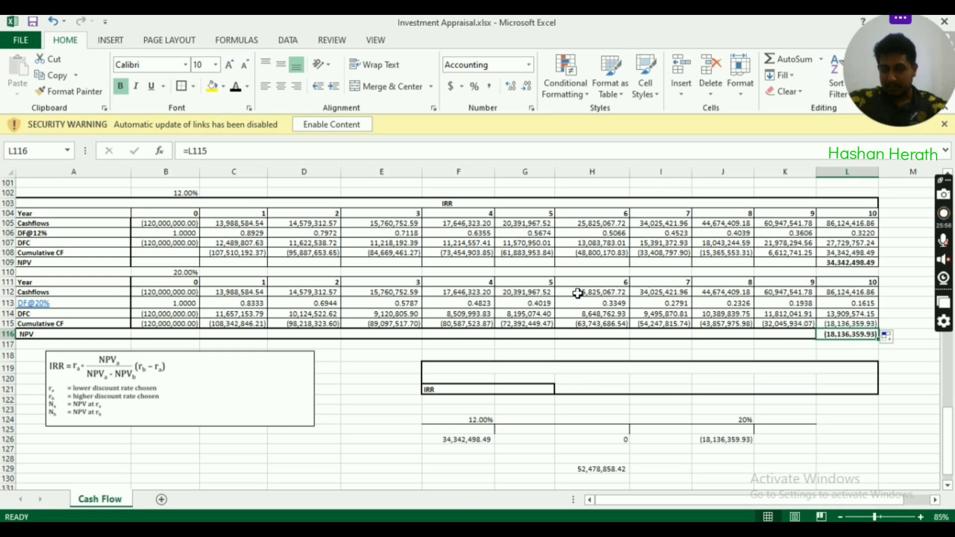
scroll(577, 299, "down", 1)
left_click(479, 390)
scroll(567, 404, "down", 2)
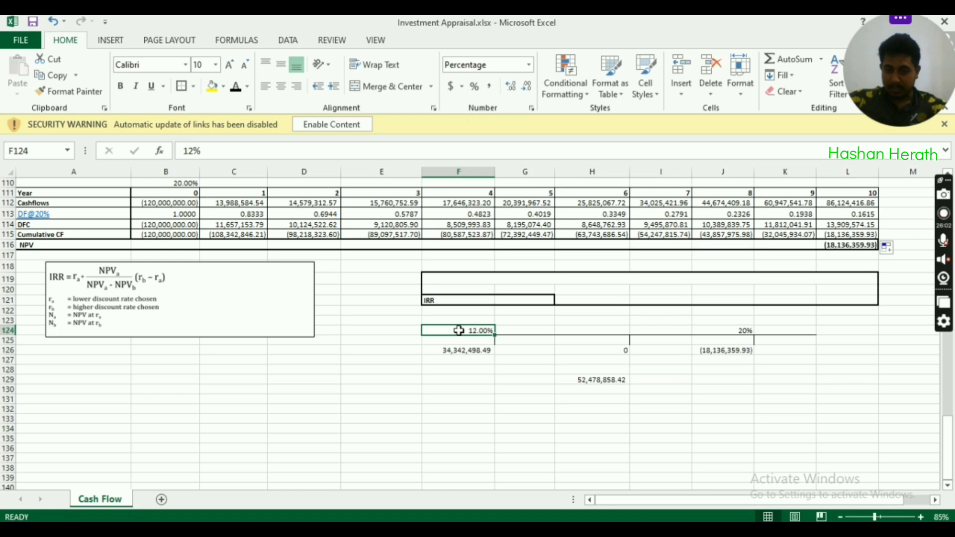
left_click(439, 350)
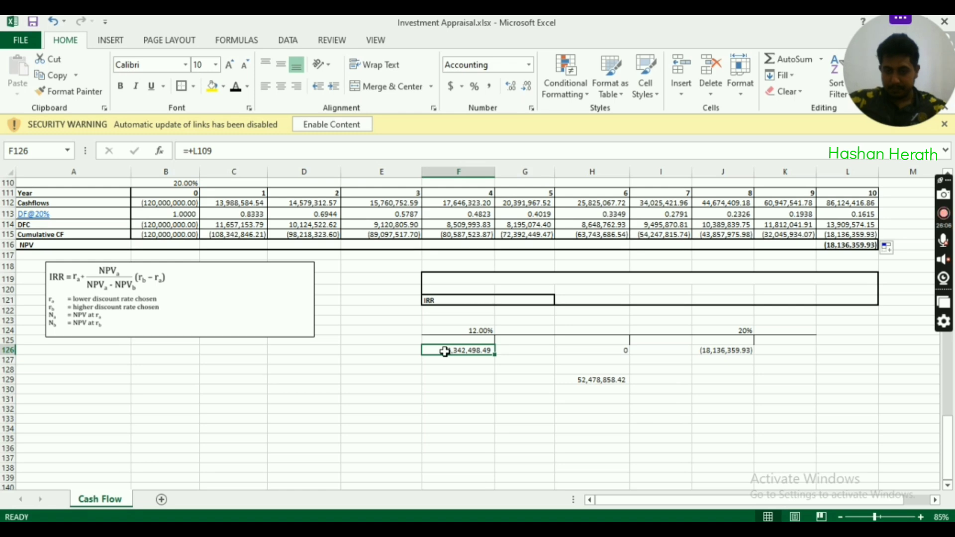
left_click(732, 330)
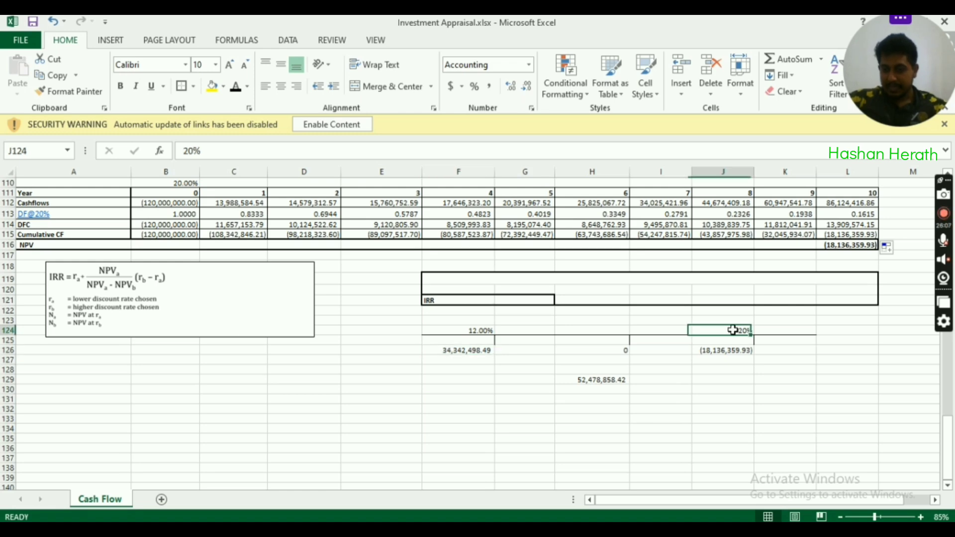
left_click(718, 351)
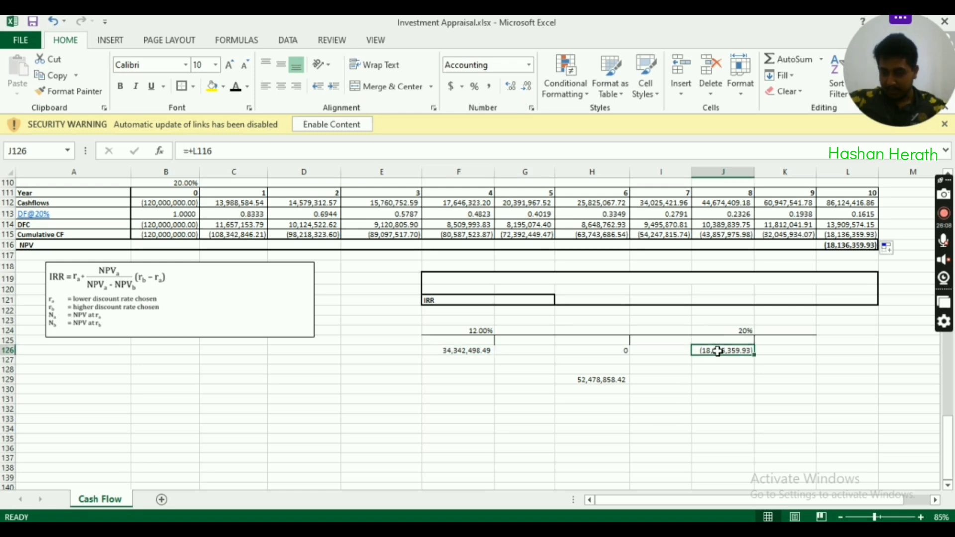
left_click(471, 353)
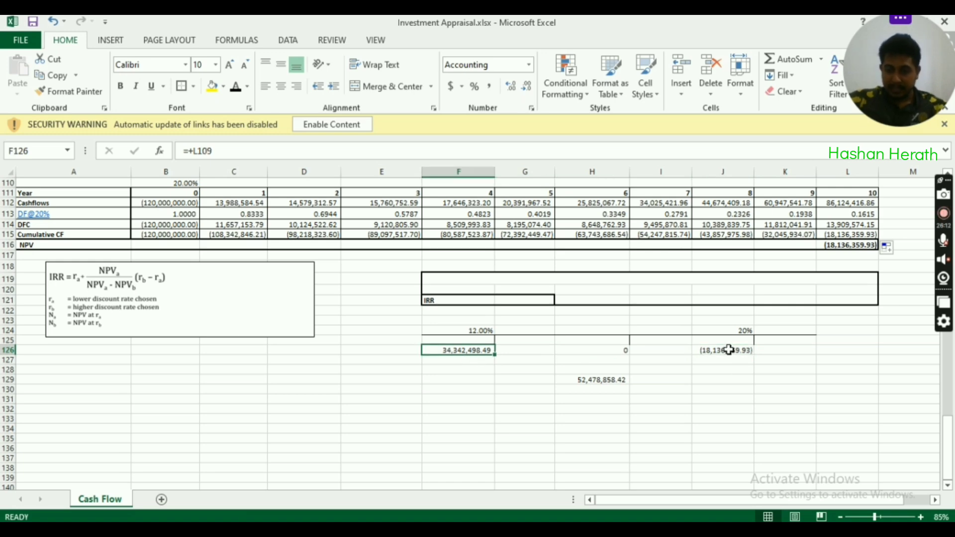
left_click(627, 352)
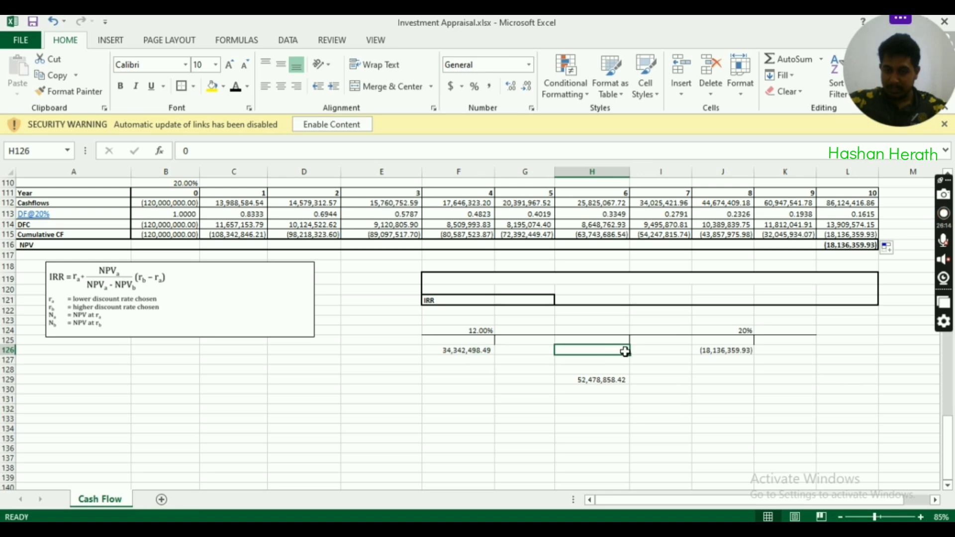
left_click(627, 331)
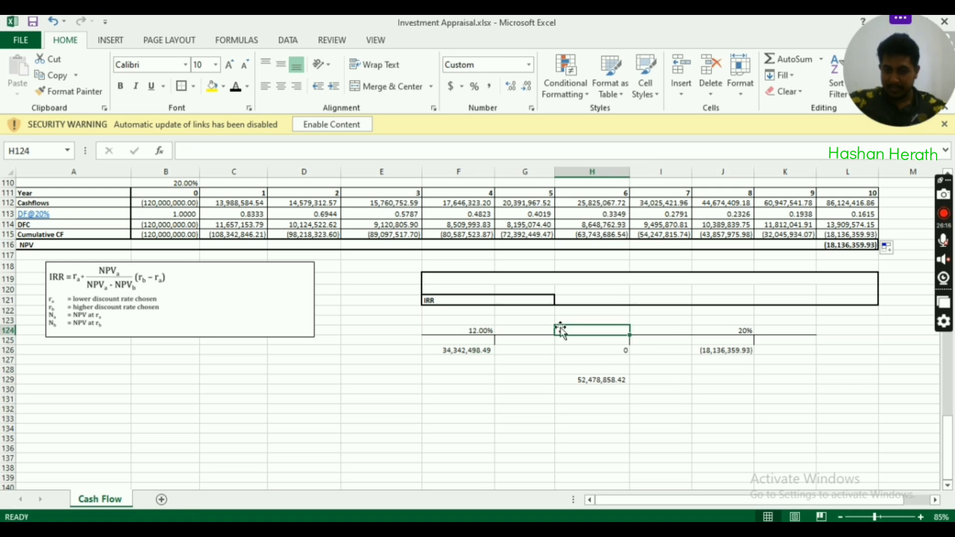
left_click(734, 328)
left_click(490, 330)
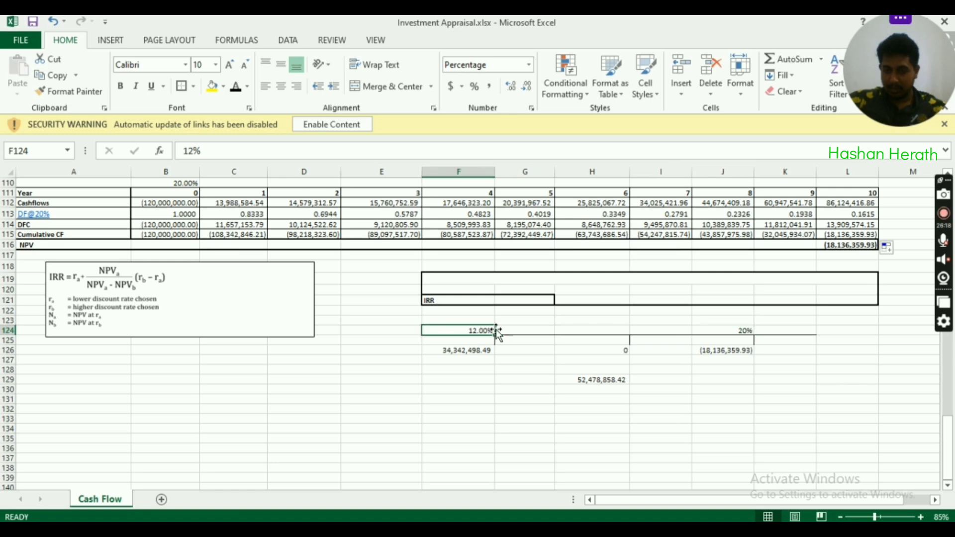
left_click(621, 330)
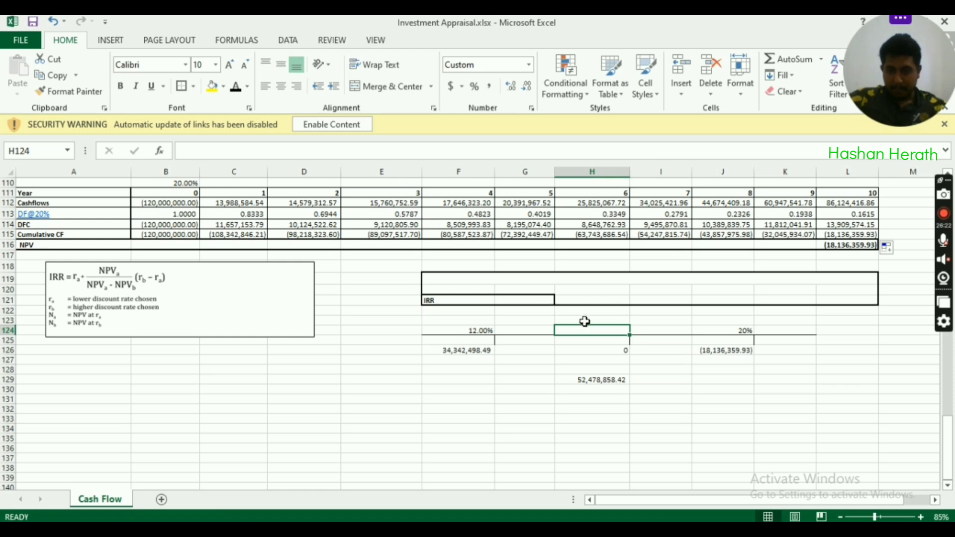
left_click(131, 297)
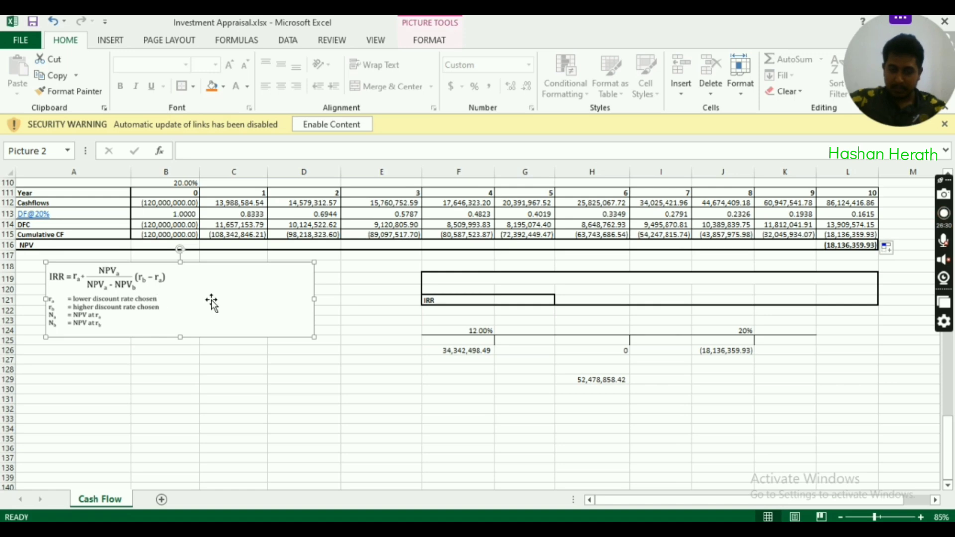
left_click(353, 299)
left_click(352, 329)
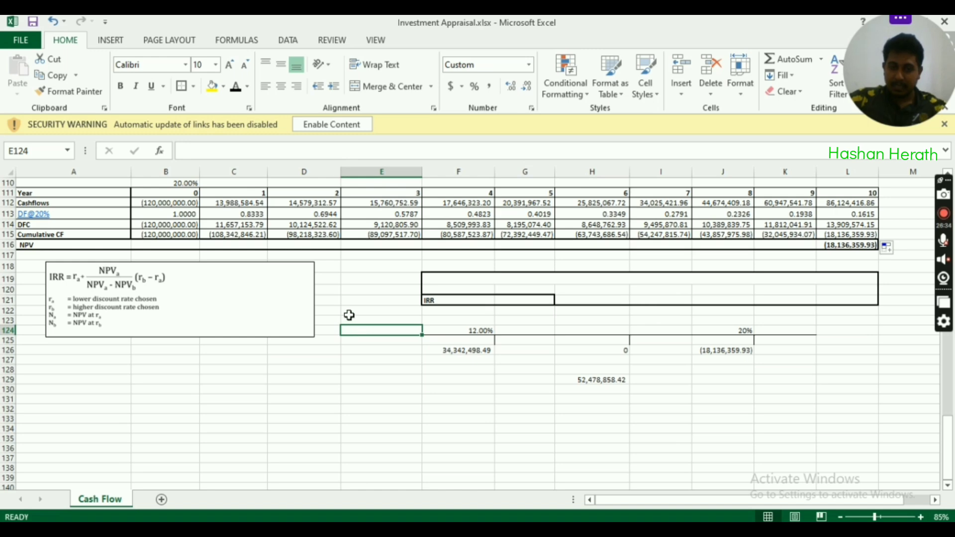
scroll(338, 308, "up", 1)
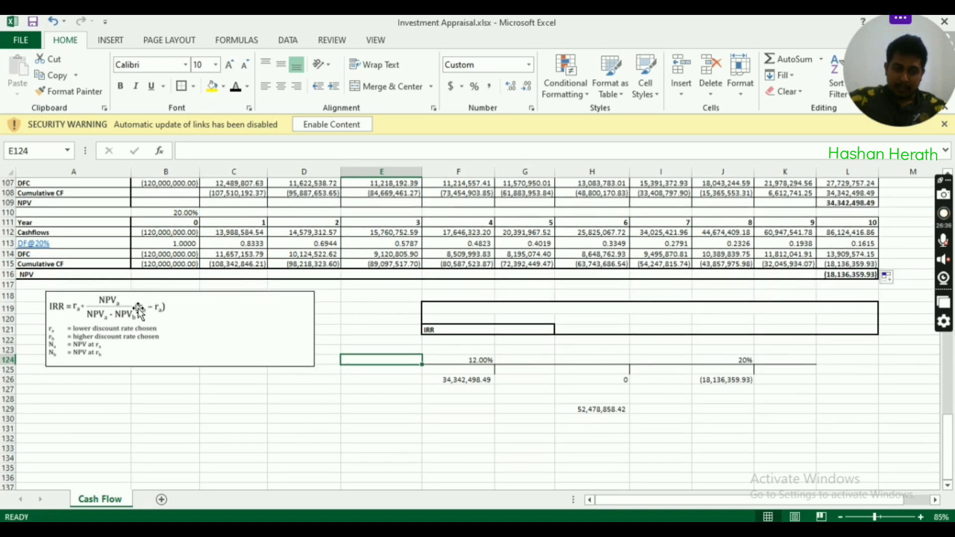
left_click(65, 312)
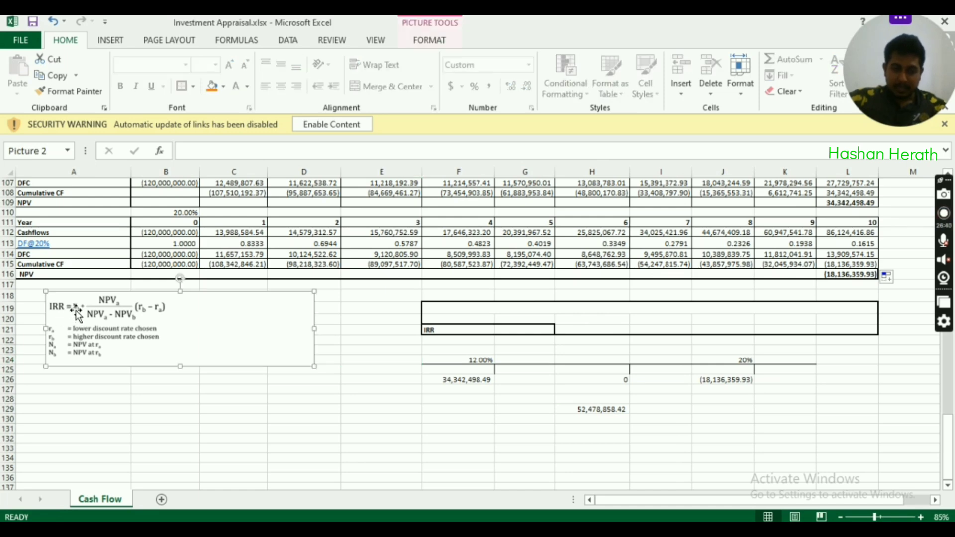
scroll(373, 341, "up", 2)
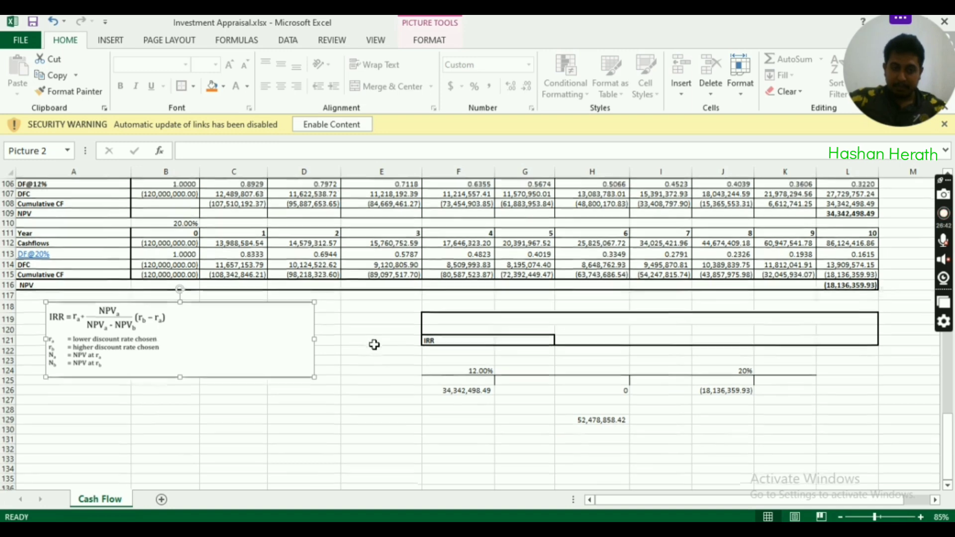
left_click(174, 192)
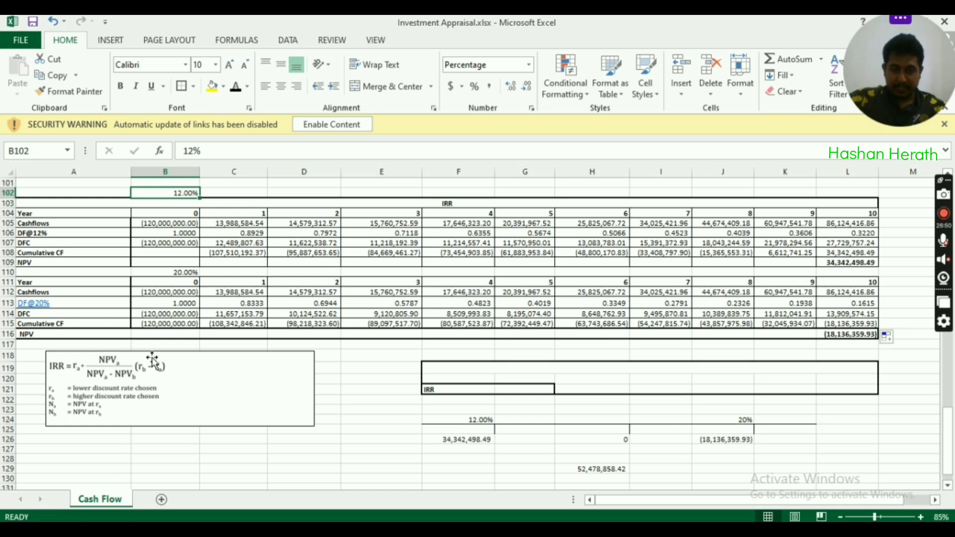
left_click(852, 264)
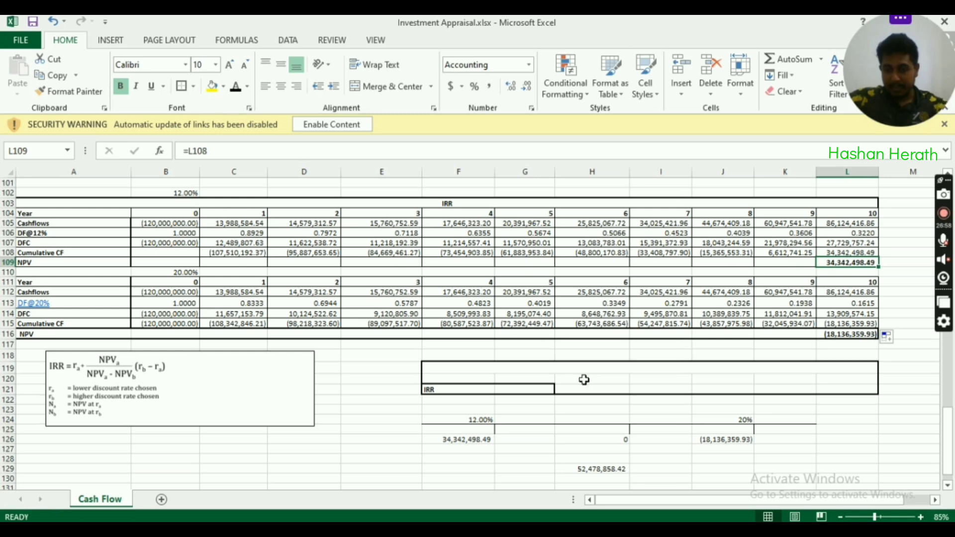
left_click(856, 335)
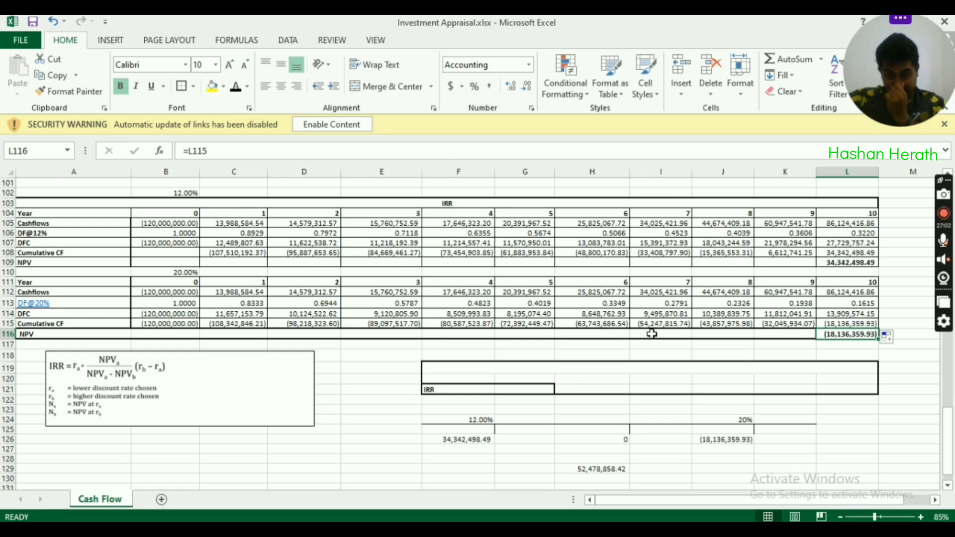
left_click(848, 262)
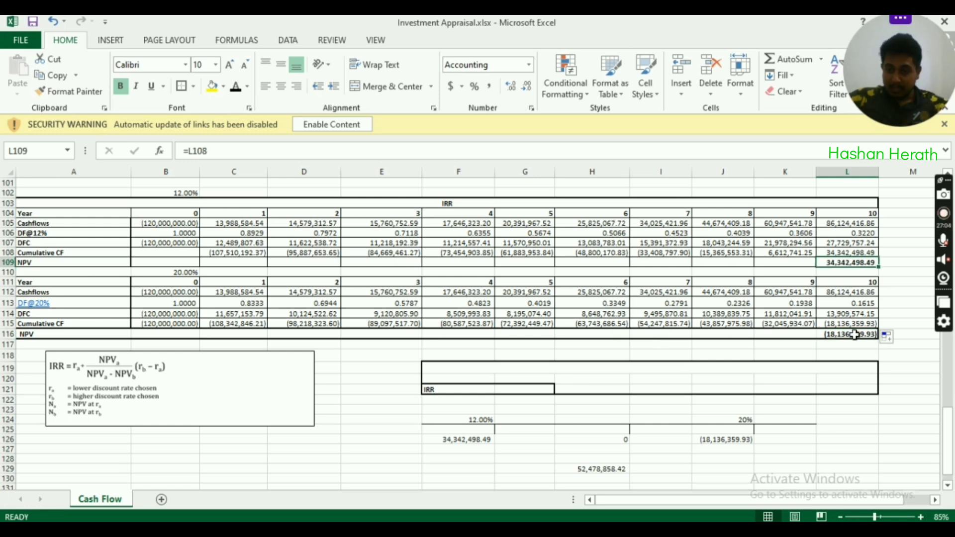
left_click(855, 334)
left_click(864, 264)
left_click(864, 334)
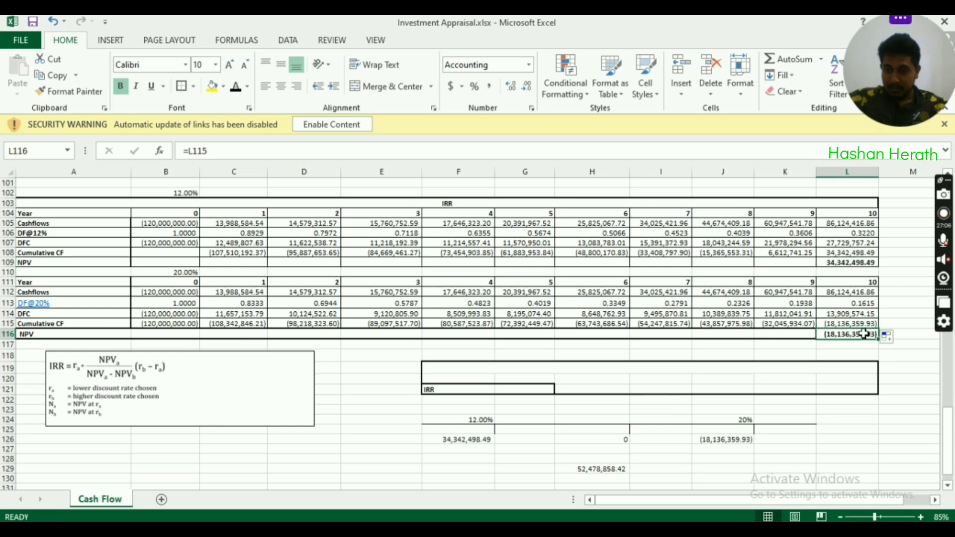
left_click(860, 264)
left_click(861, 337)
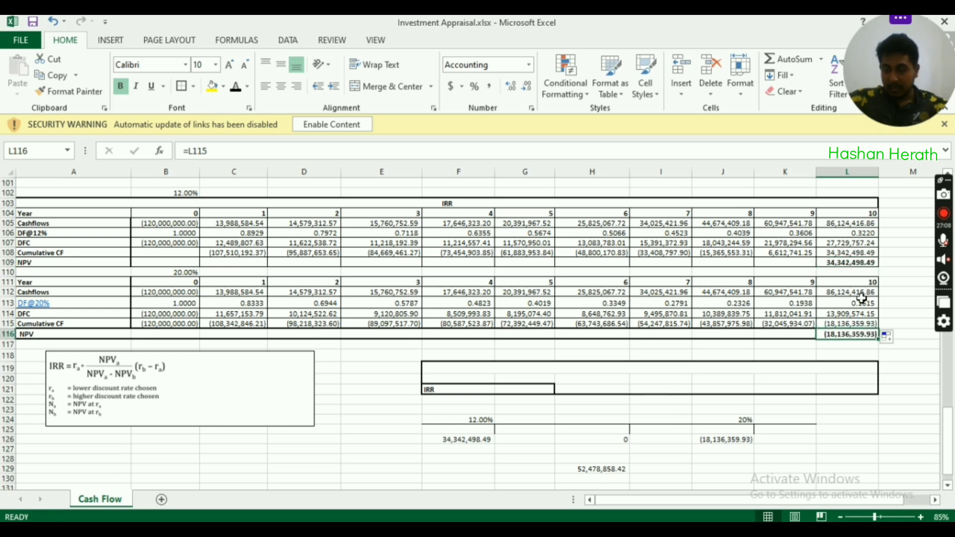
left_click(862, 262)
left_click(867, 336)
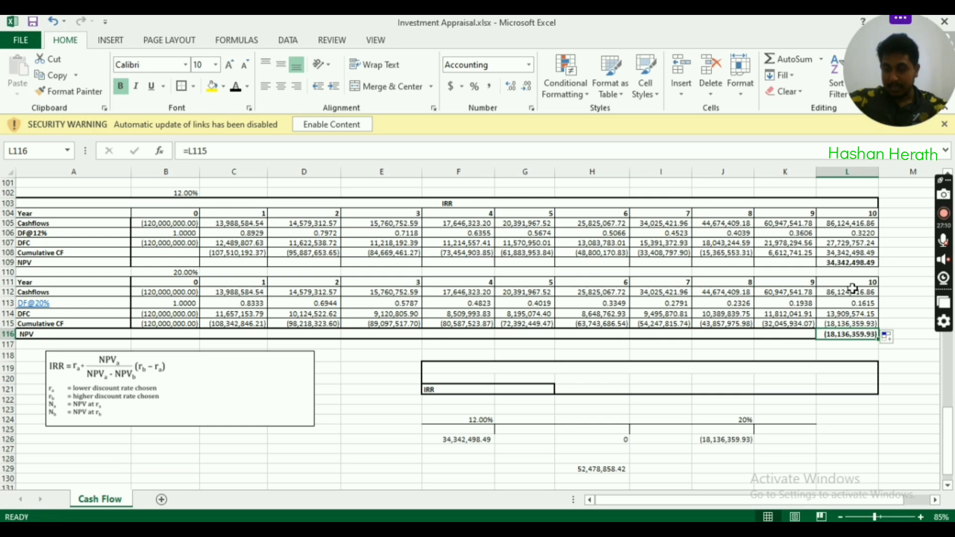
left_click(860, 264)
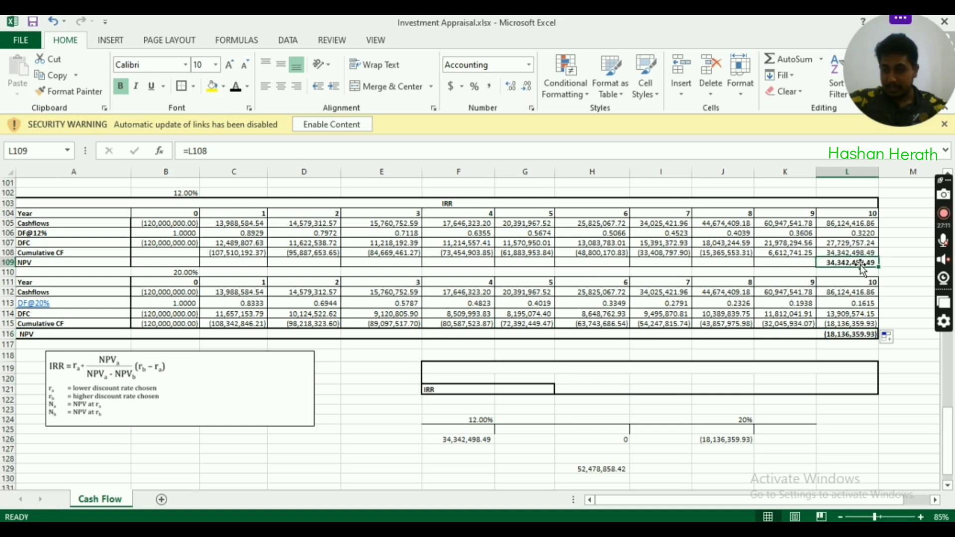
left_click(864, 336, "ctrl")
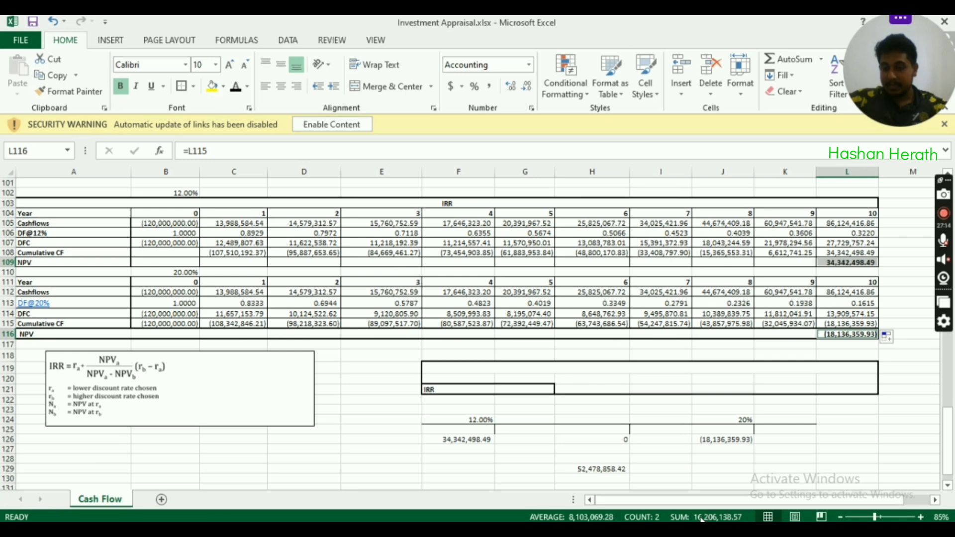
left_click(846, 263)
scroll(779, 341, "down", 1)
scroll(780, 342, "down", 2)
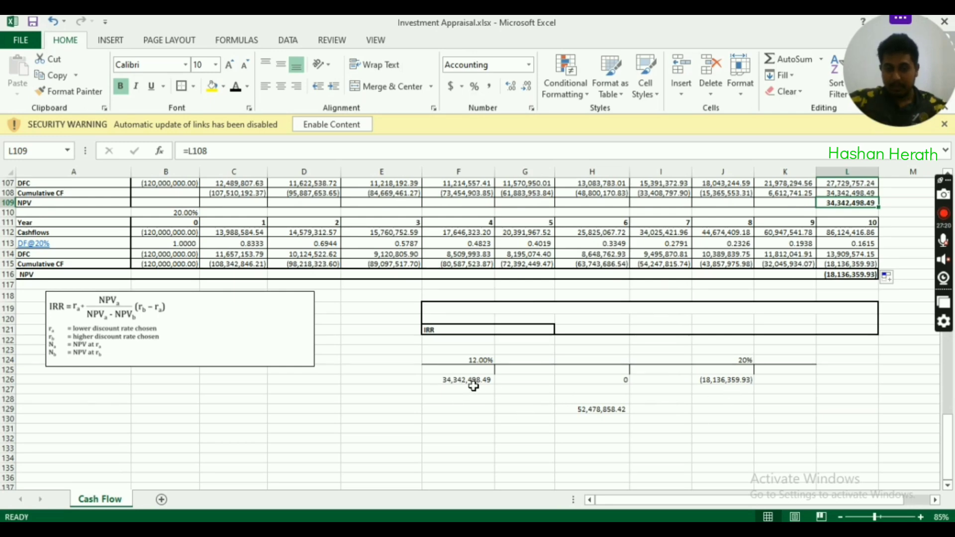
left_click(469, 380)
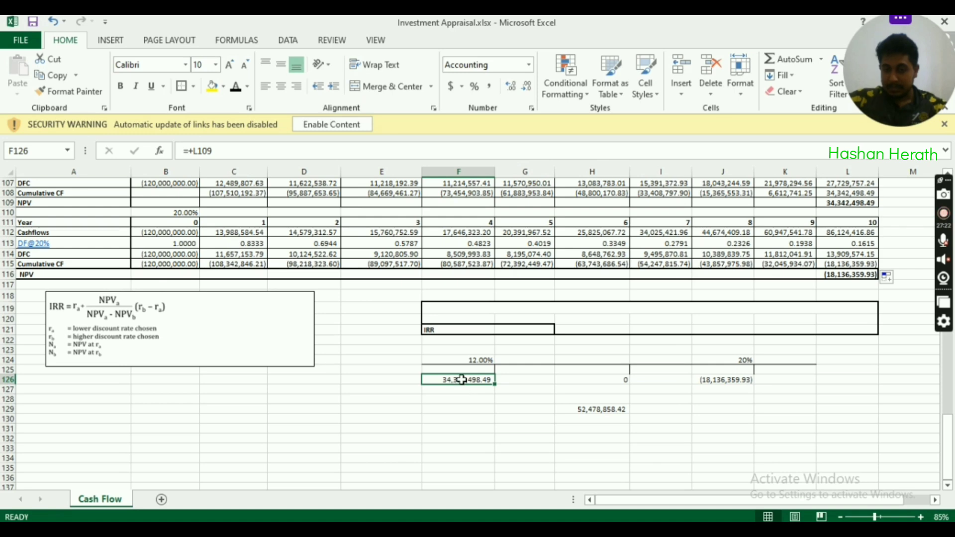
left_click(717, 381)
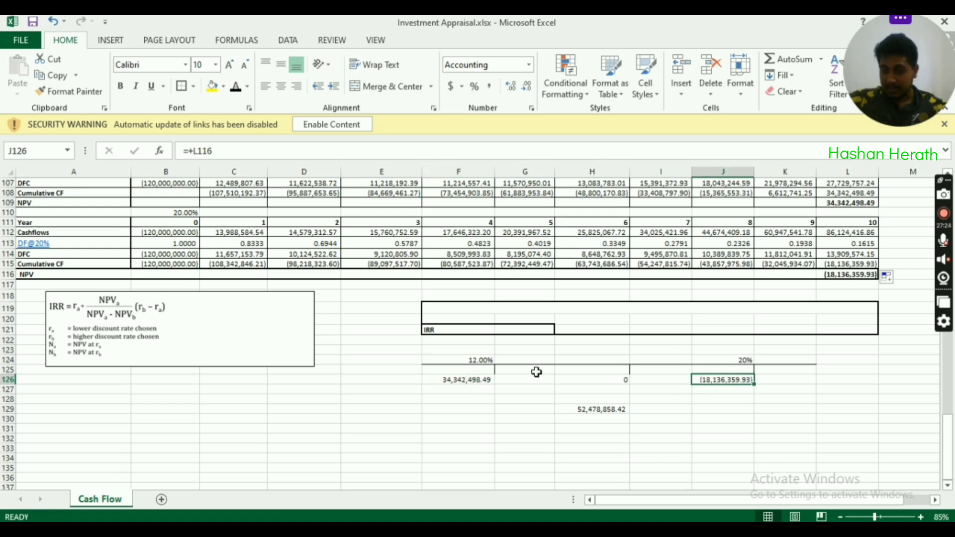
left_click(497, 379)
left_click_drag(498, 379, 719, 382)
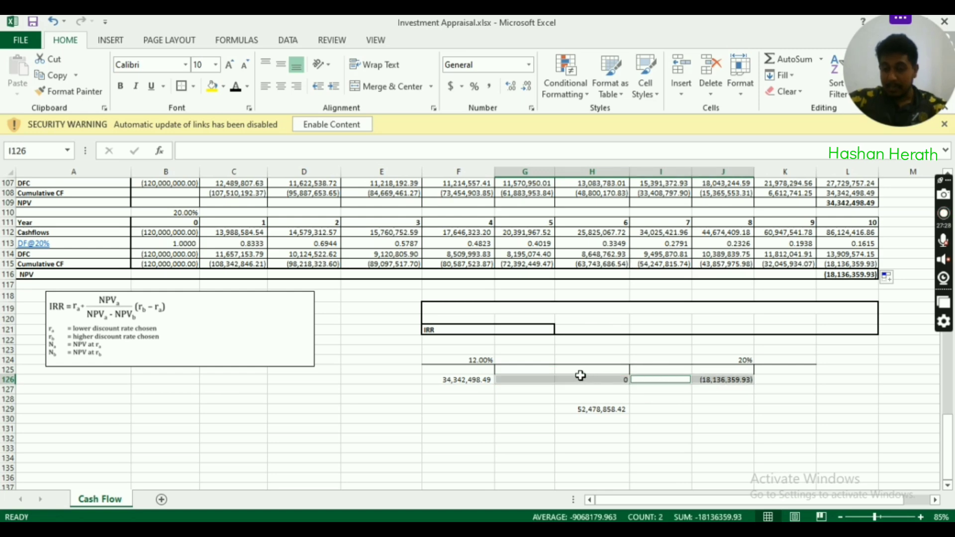
left_click_drag(535, 376, 682, 379)
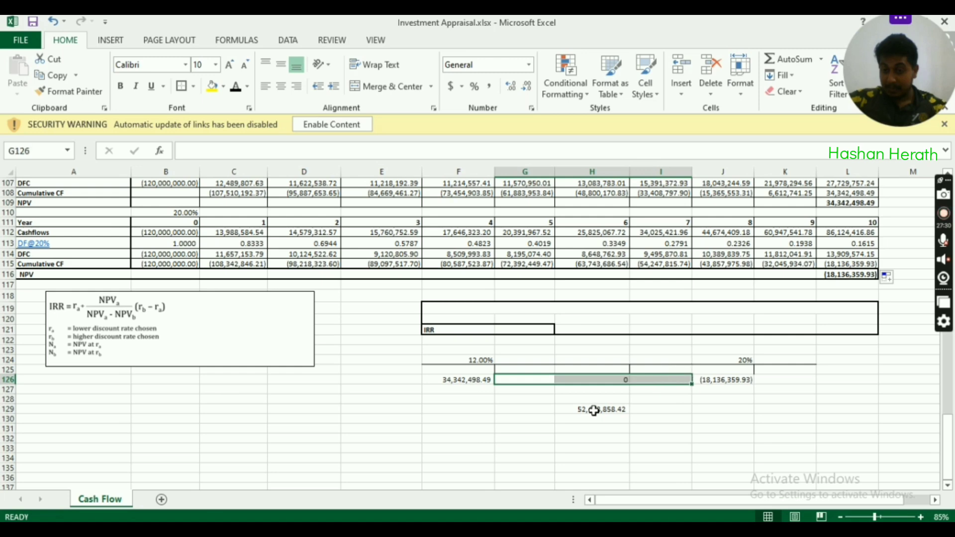
left_click(588, 408)
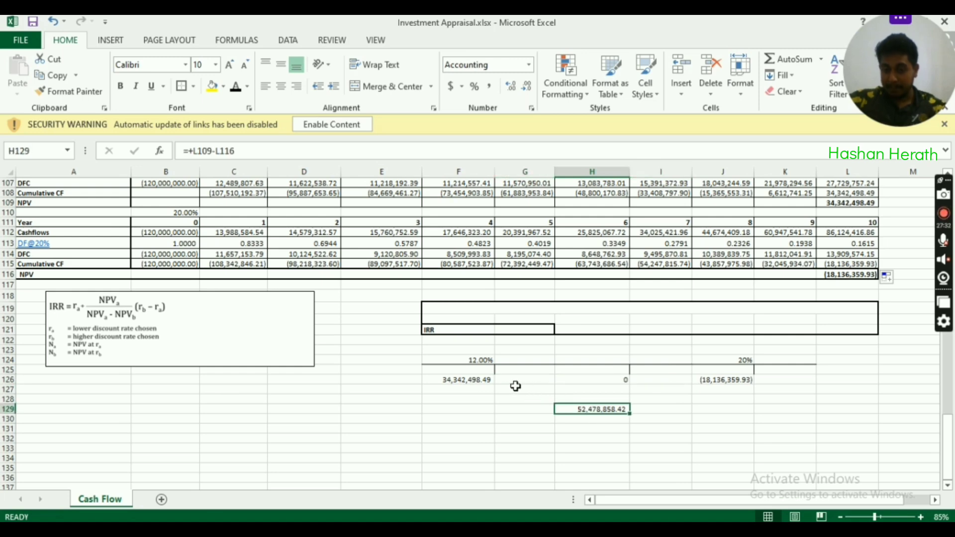
left_click(452, 381)
left_click(723, 381, "ctrl")
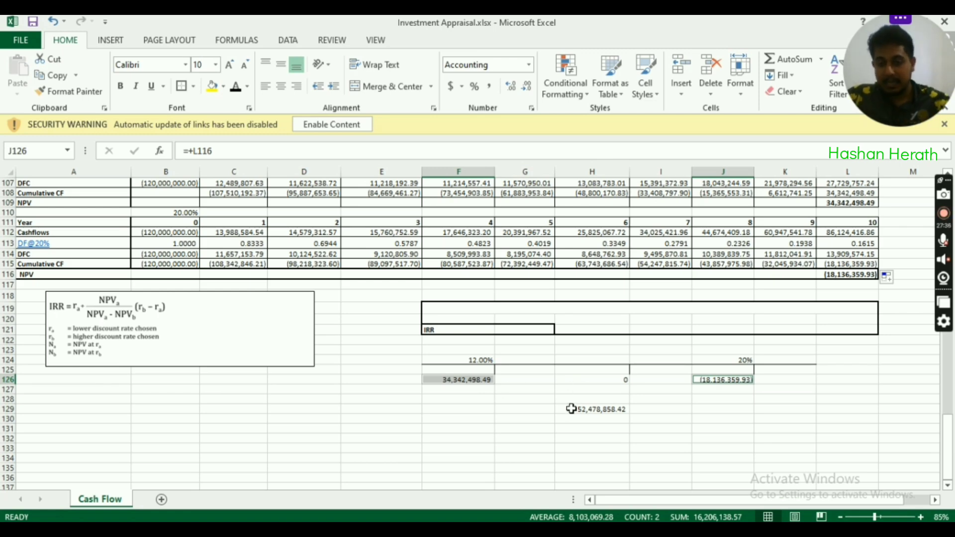
left_click(510, 389)
left_click(462, 381)
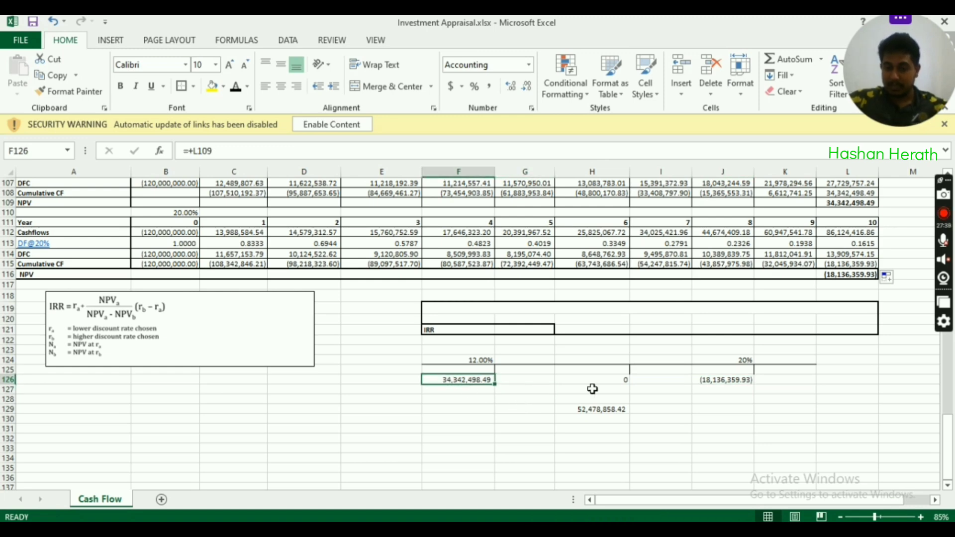
left_click(707, 384)
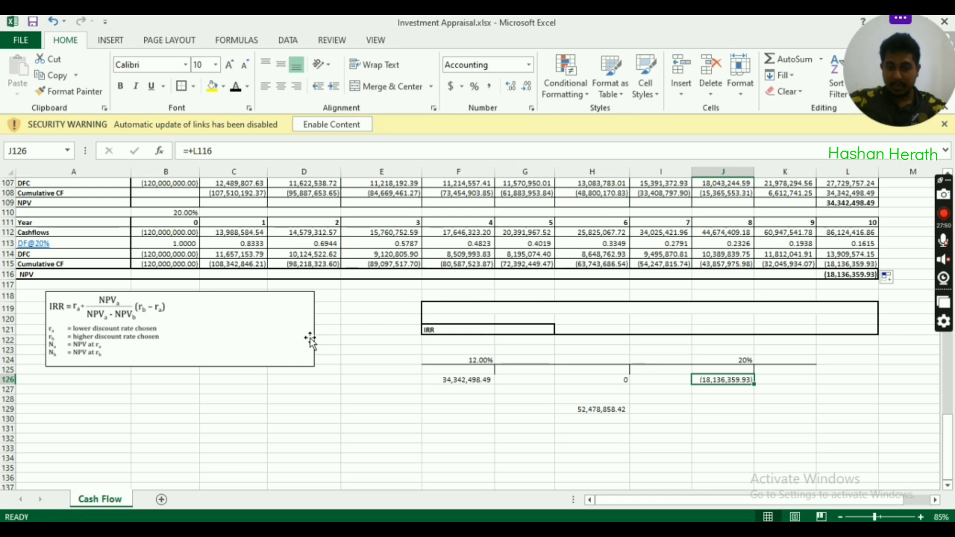
scroll(433, 321, "up", 2)
left_click(170, 271)
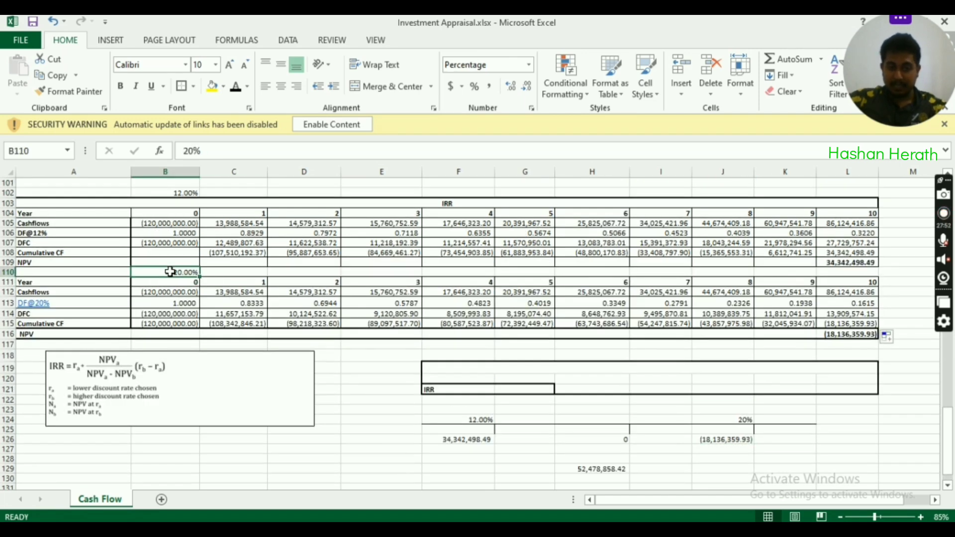
left_click(179, 193)
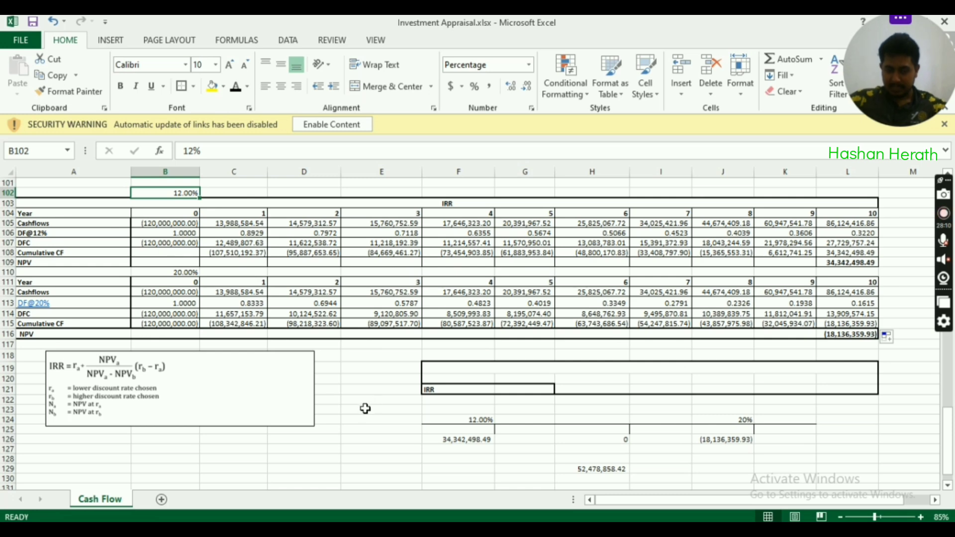
scroll(637, 386, "down", 1)
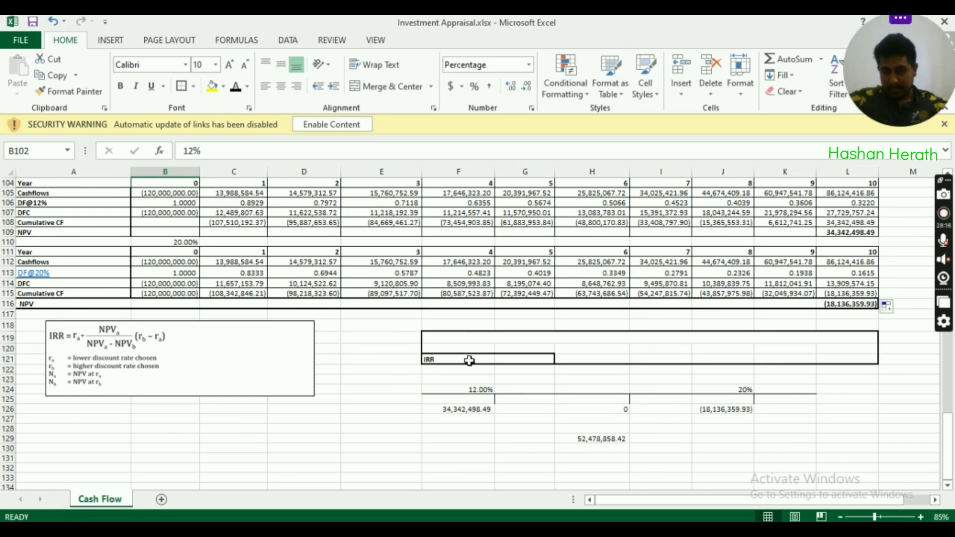
scroll(469, 360, "up", 7)
scroll(469, 360, "up", 8)
scroll(469, 360, "up", 2)
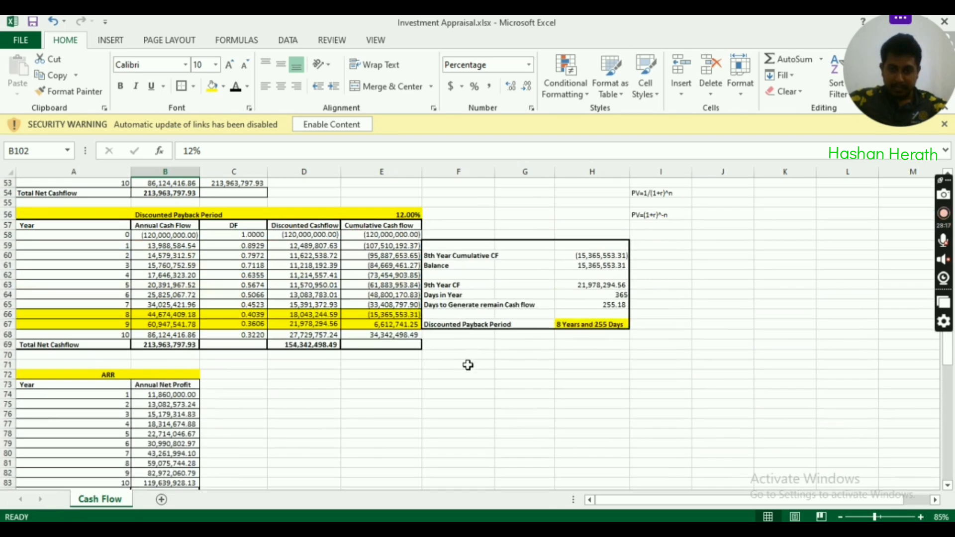
left_click(606, 303)
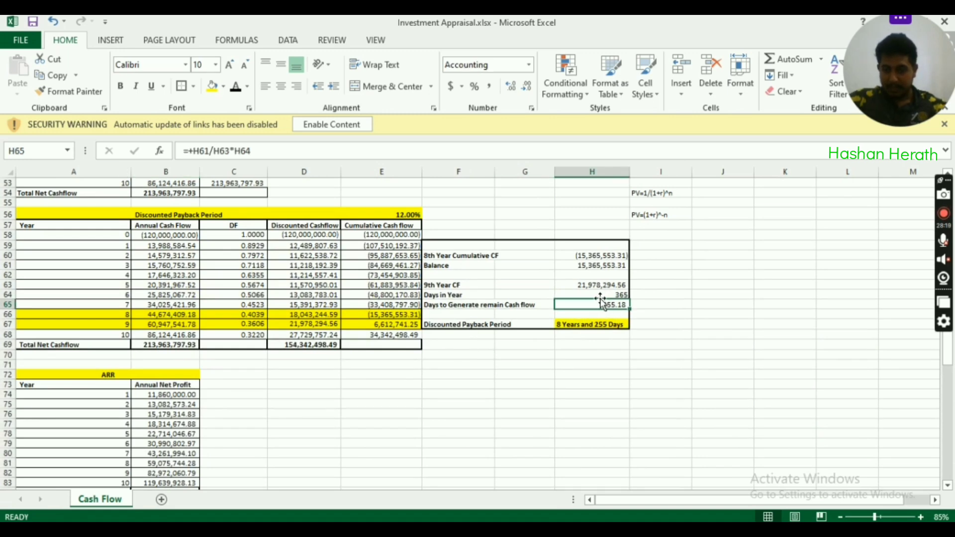
left_click(599, 265)
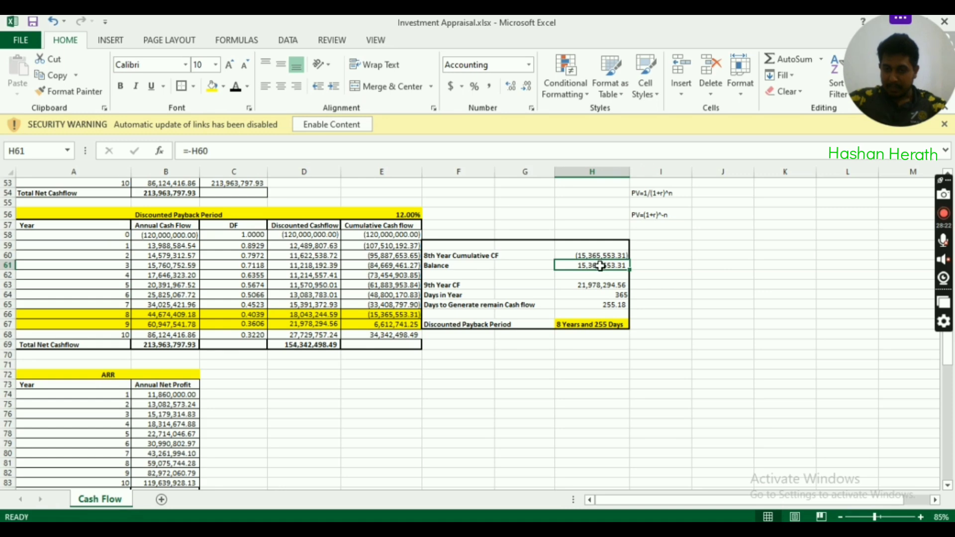
left_click(599, 287)
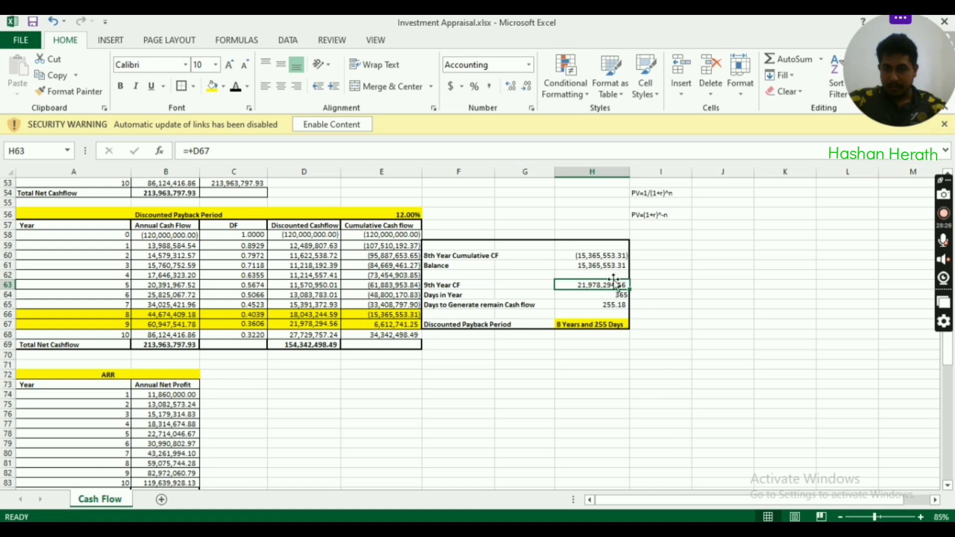
left_click(611, 266)
left_click(618, 295)
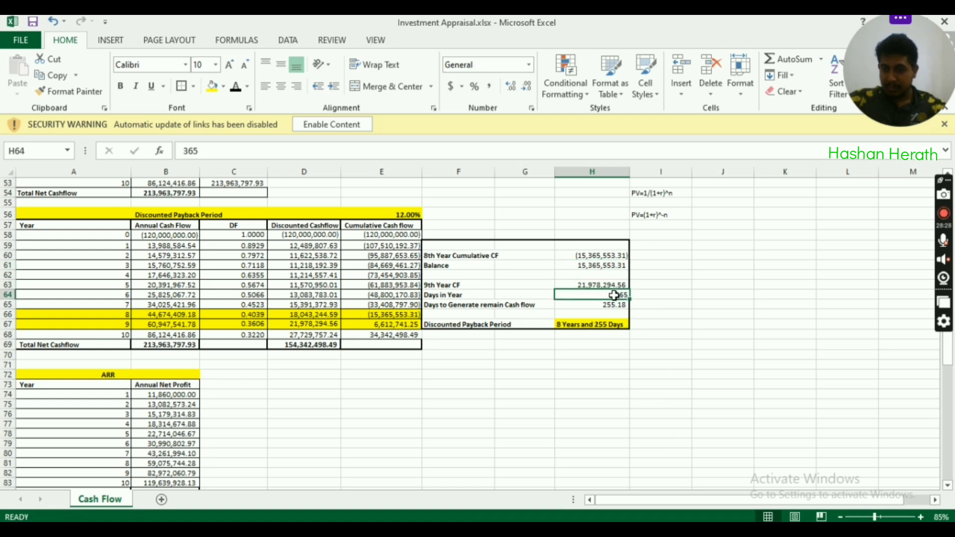
scroll(683, 371, "down", 3)
scroll(683, 371, "down", 4)
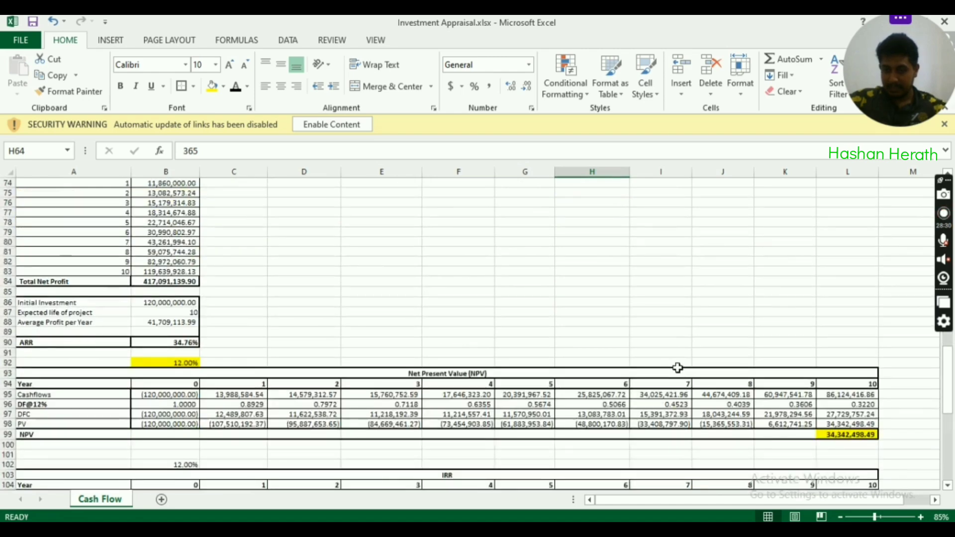
scroll(679, 368, "down", 7)
scroll(647, 363, "down", 3)
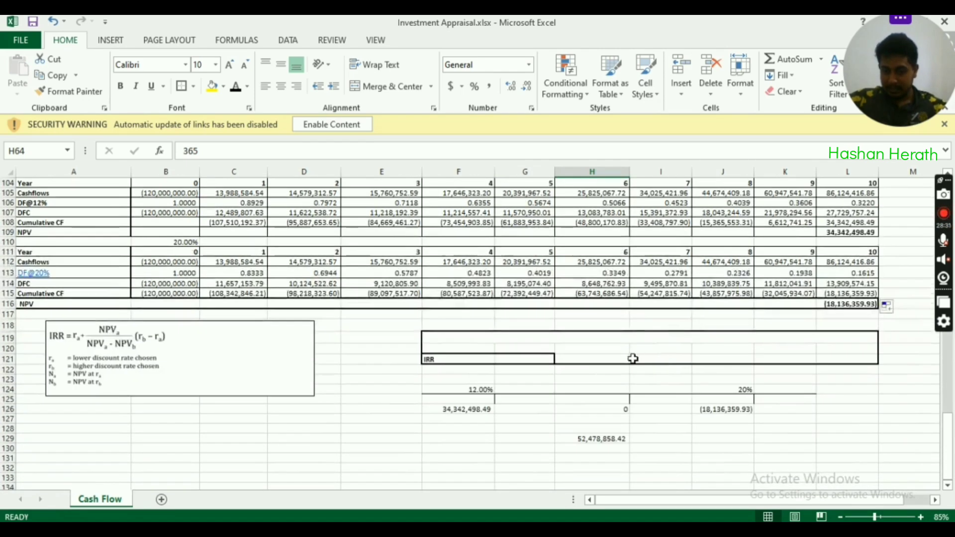
left_click(483, 408)
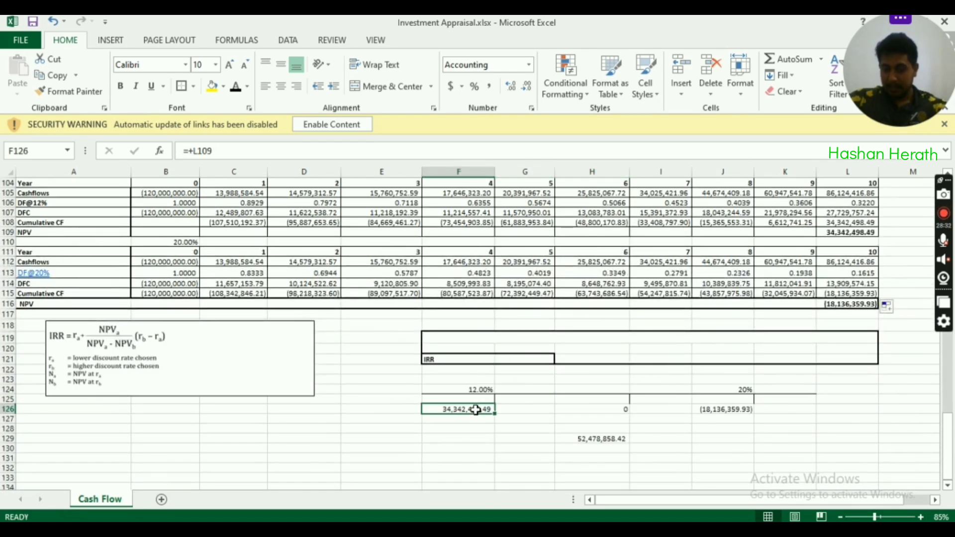
left_click(702, 411, "ctrl")
left_click(490, 410)
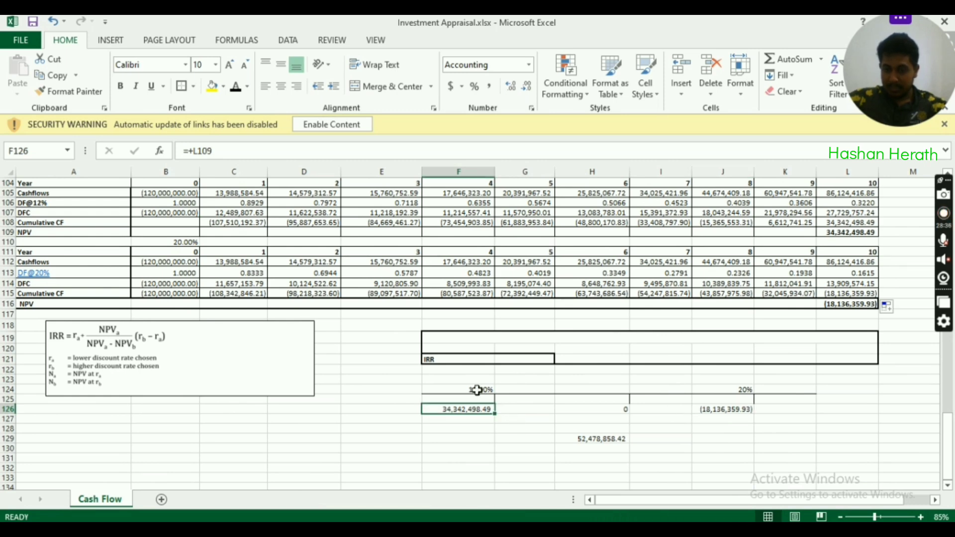
left_click(478, 388)
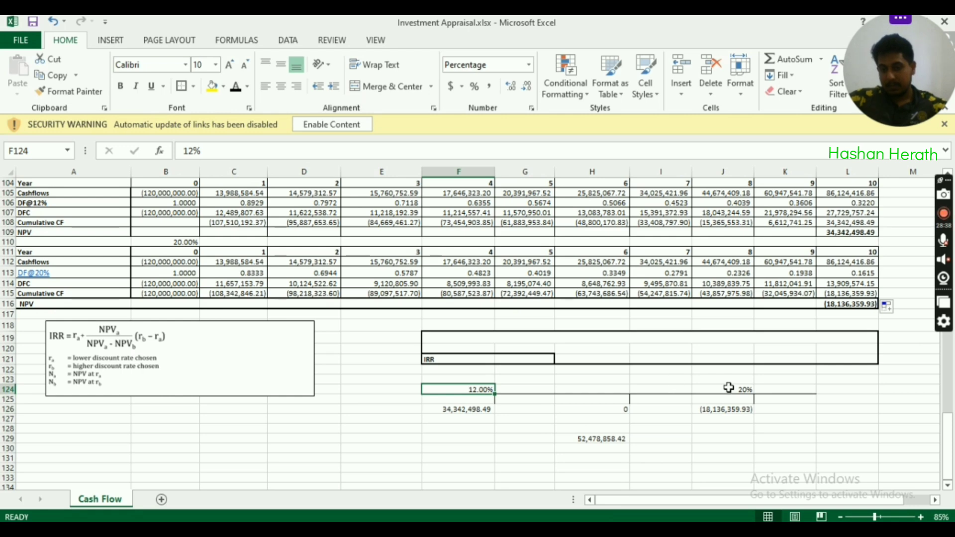
left_click(728, 390)
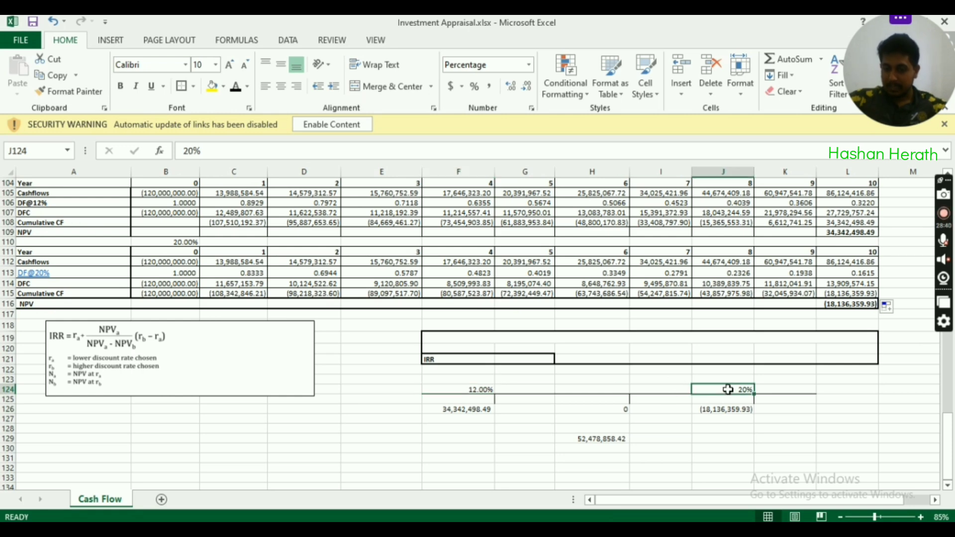
left_click(478, 389)
left_click(744, 391)
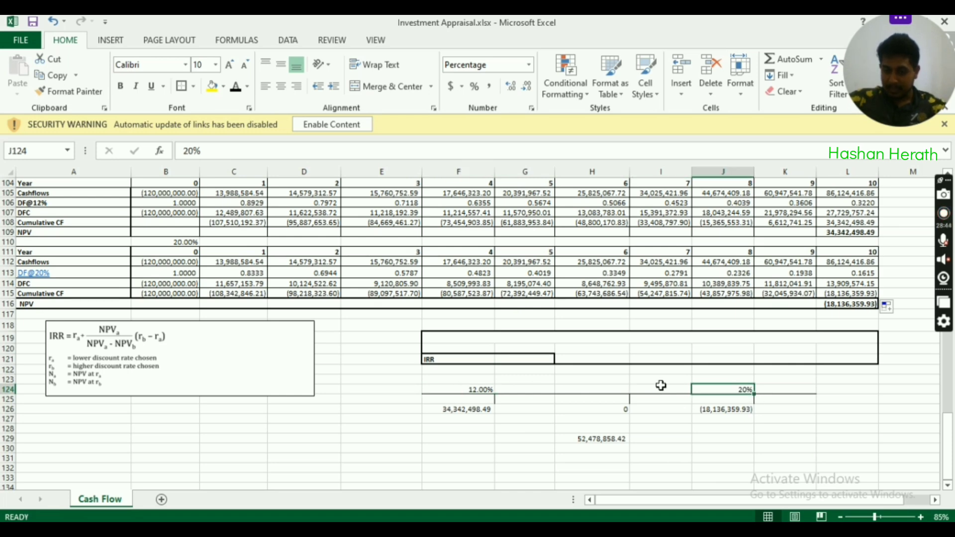
left_click(482, 392)
left_click(716, 390)
left_click(482, 390)
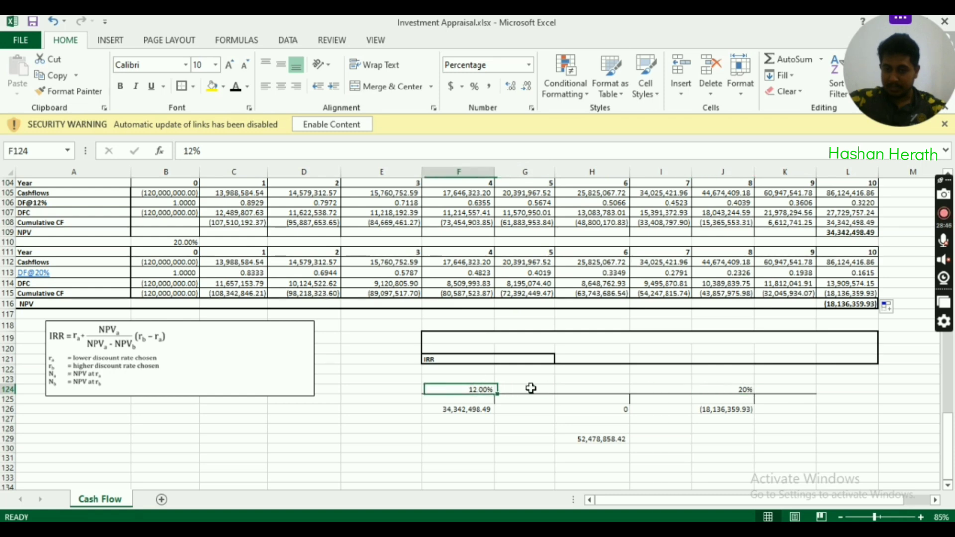
left_click_drag(531, 389, 715, 388)
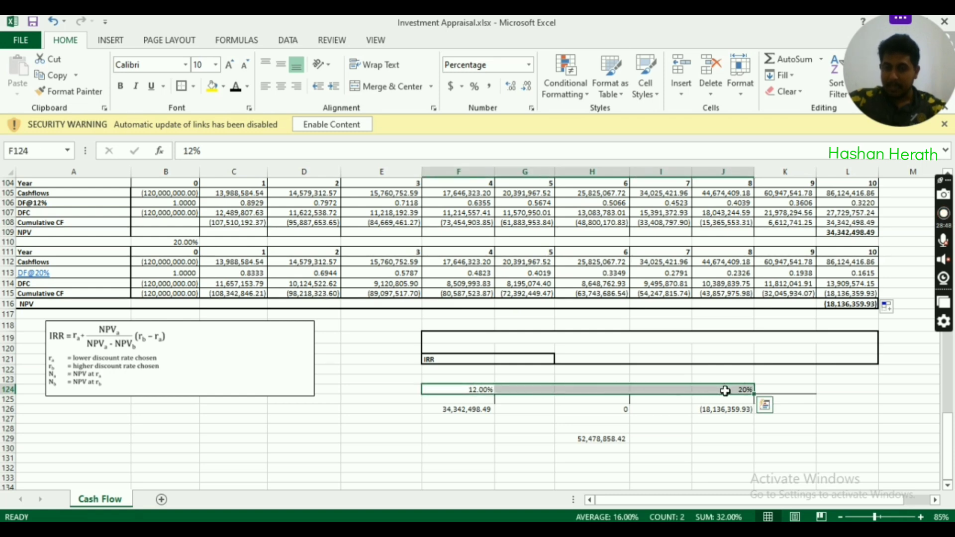
left_click_drag(484, 389, 728, 393)
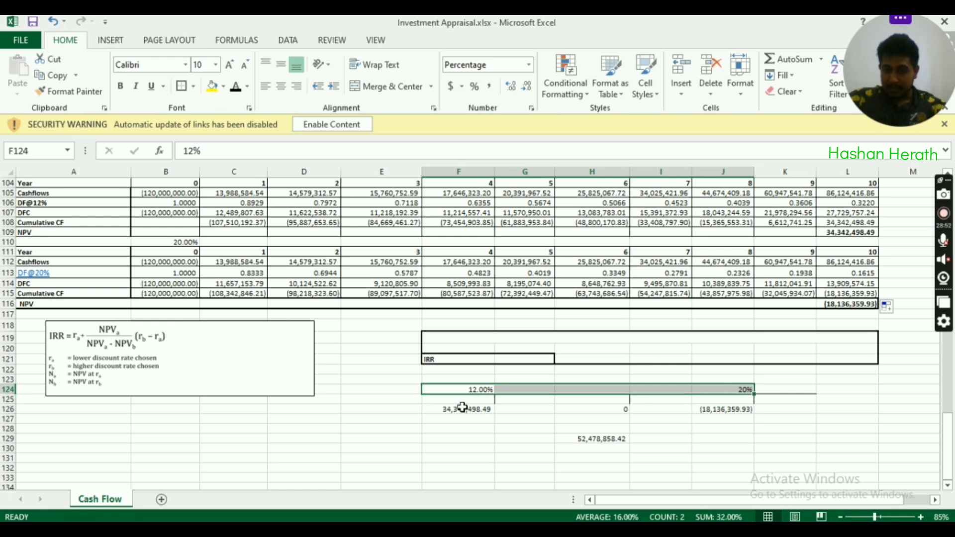
left_click_drag(466, 409, 693, 412)
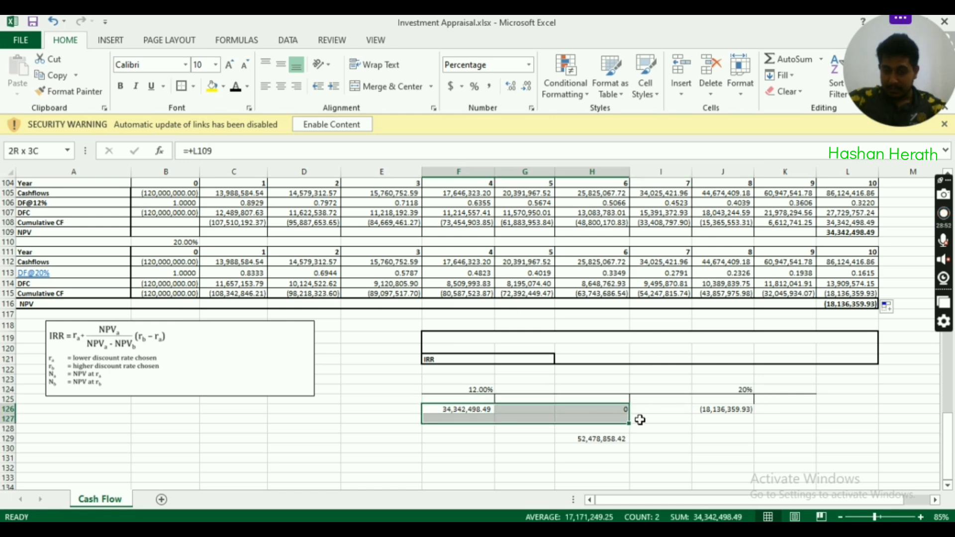
left_click(598, 440)
left_click(478, 390)
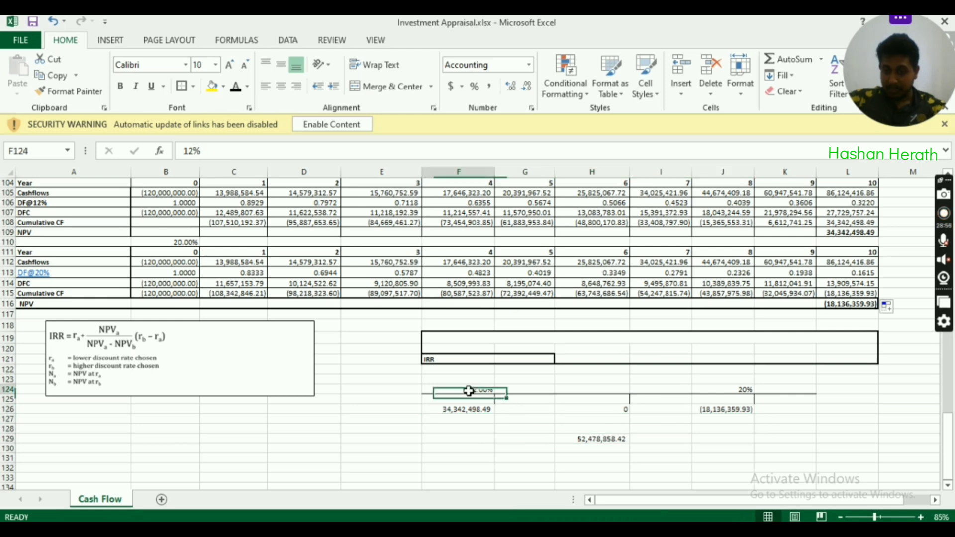
left_click(746, 390)
left_click_drag(489, 409, 696, 413)
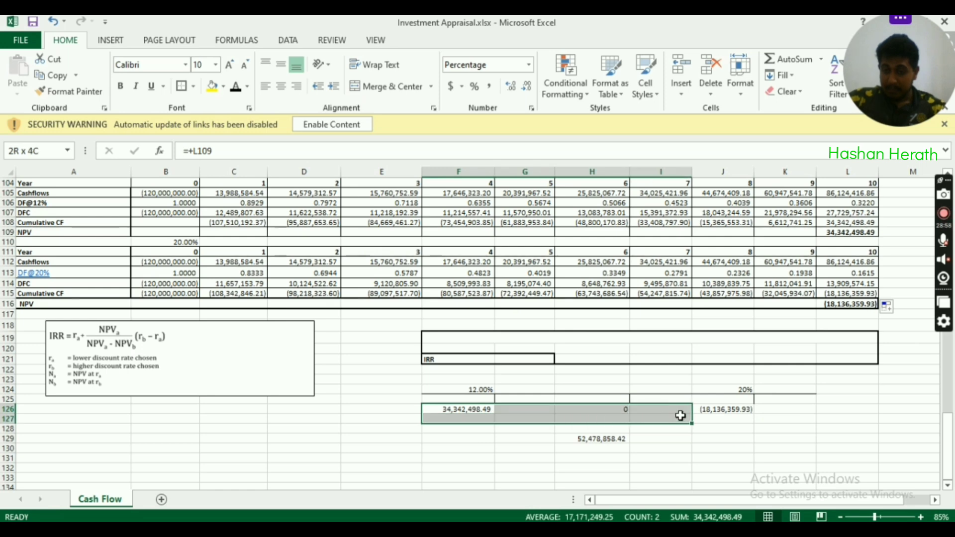
left_click(615, 440)
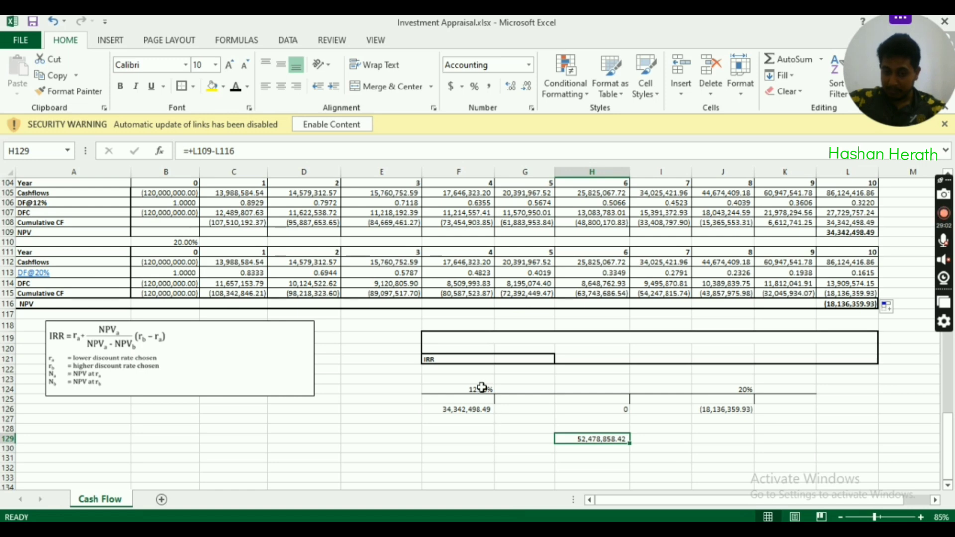
left_click_drag(482, 388, 719, 390)
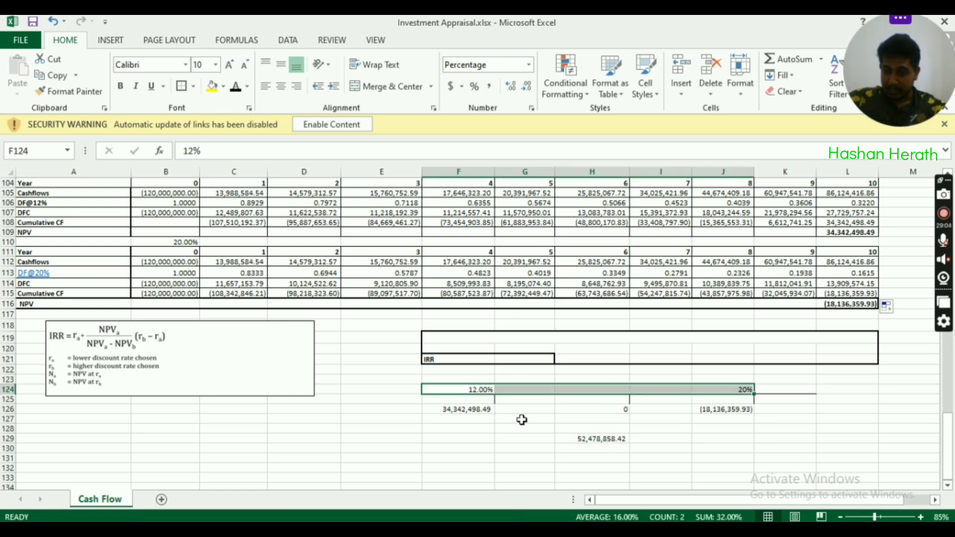
left_click(480, 410)
left_click_drag(525, 410, 724, 410)
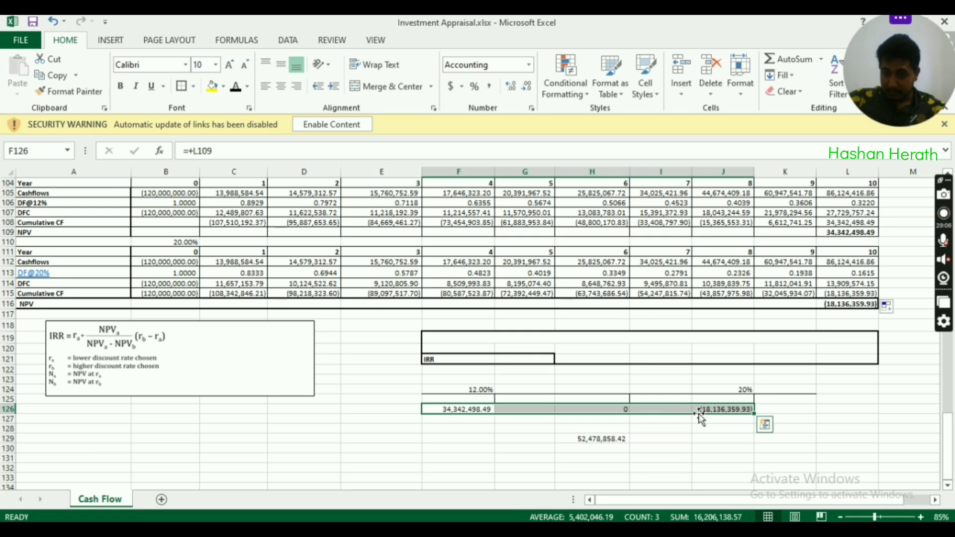
left_click_drag(475, 409, 599, 412)
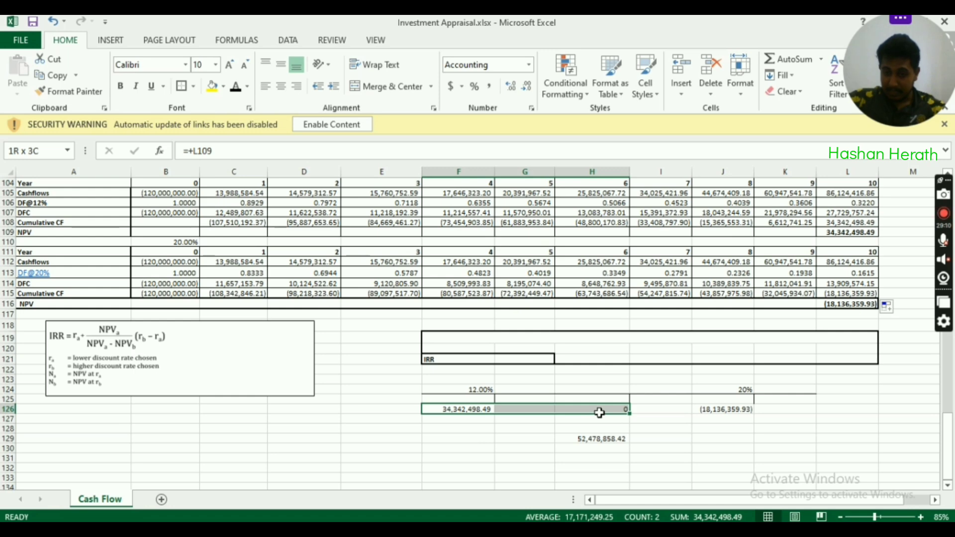
left_click_drag(600, 413, 612, 410)
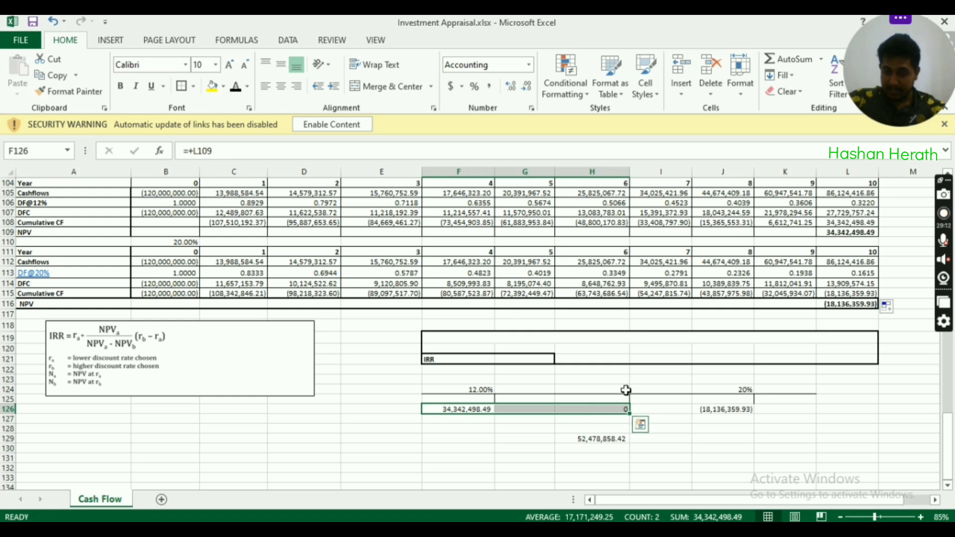
left_click_drag(458, 410, 597, 409)
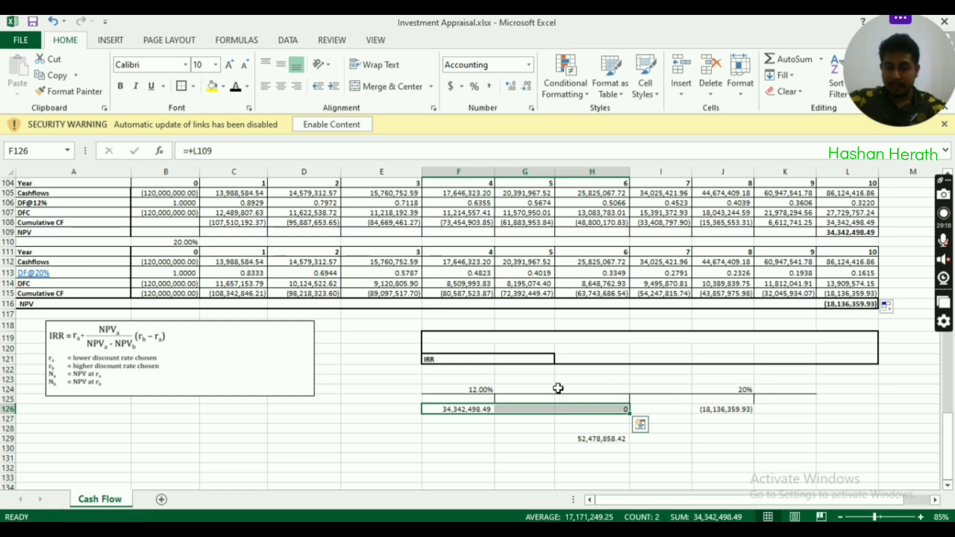
left_click(737, 380)
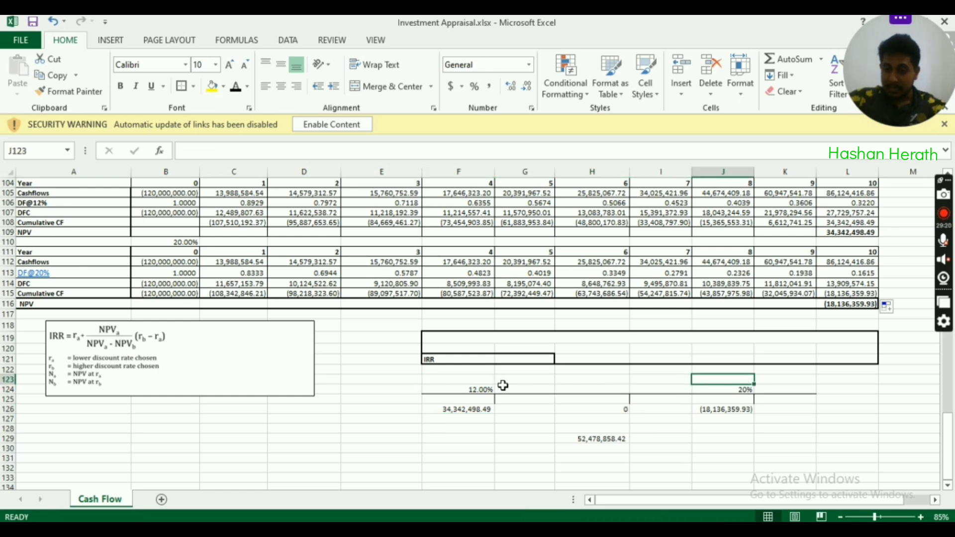
left_click_drag(503, 387, 666, 389)
left_click(578, 439)
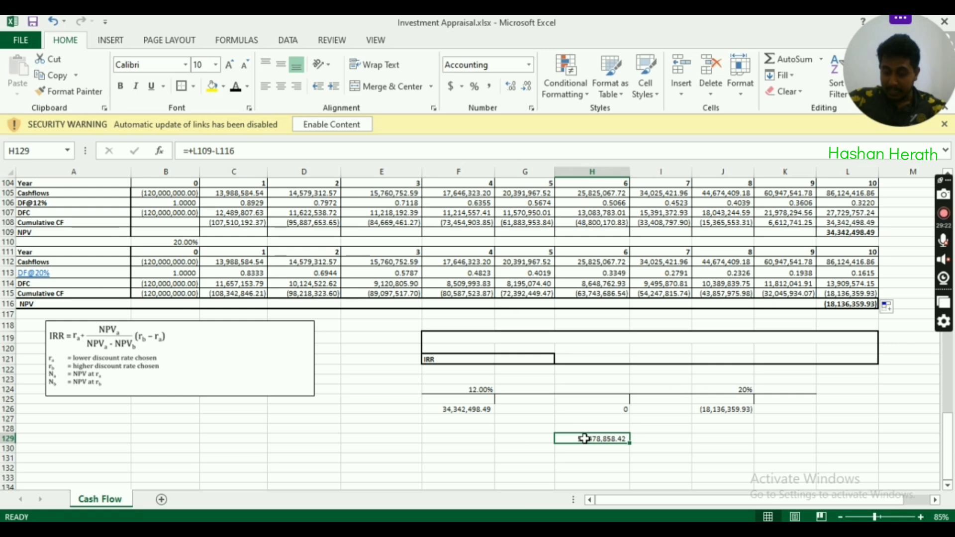
left_click_drag(480, 409, 616, 409)
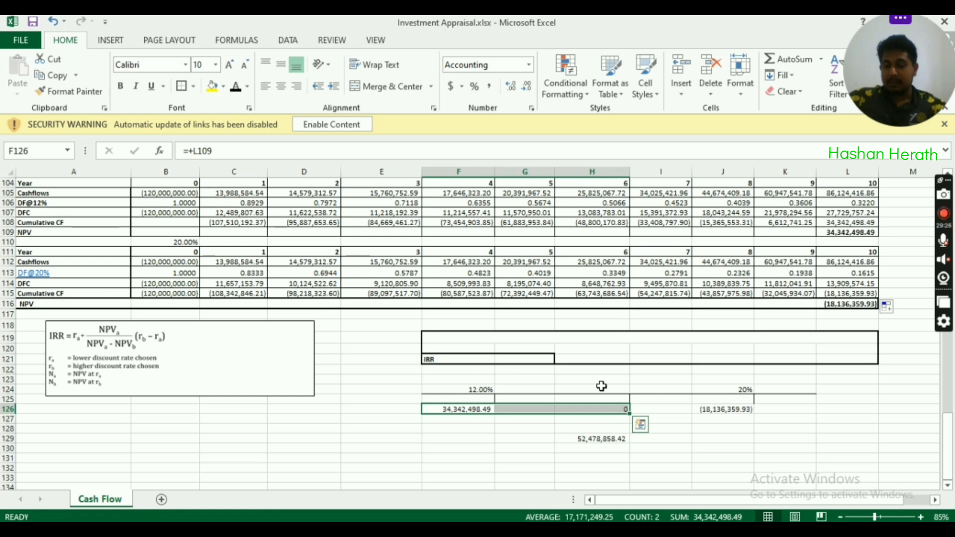
left_click(476, 385)
left_click_drag(618, 386, 471, 386)
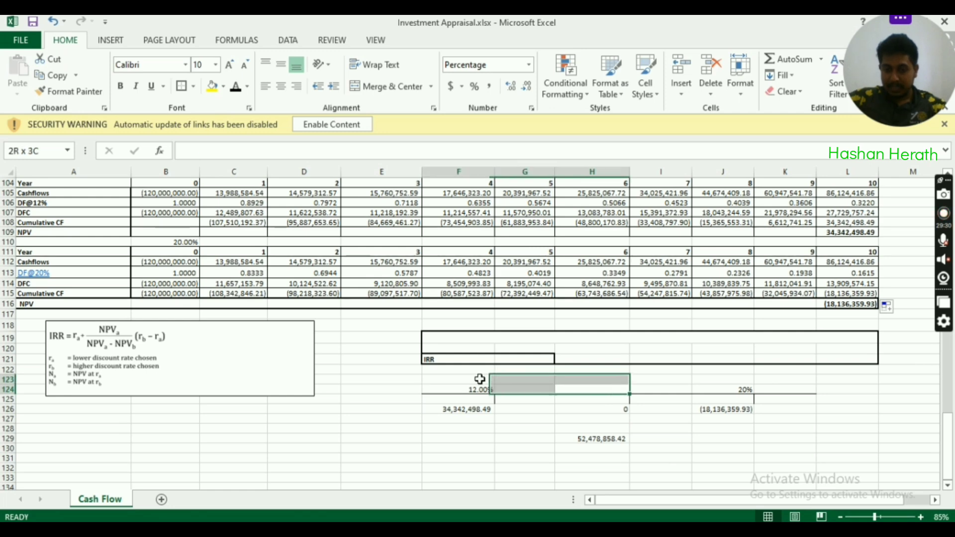
left_click(476, 390)
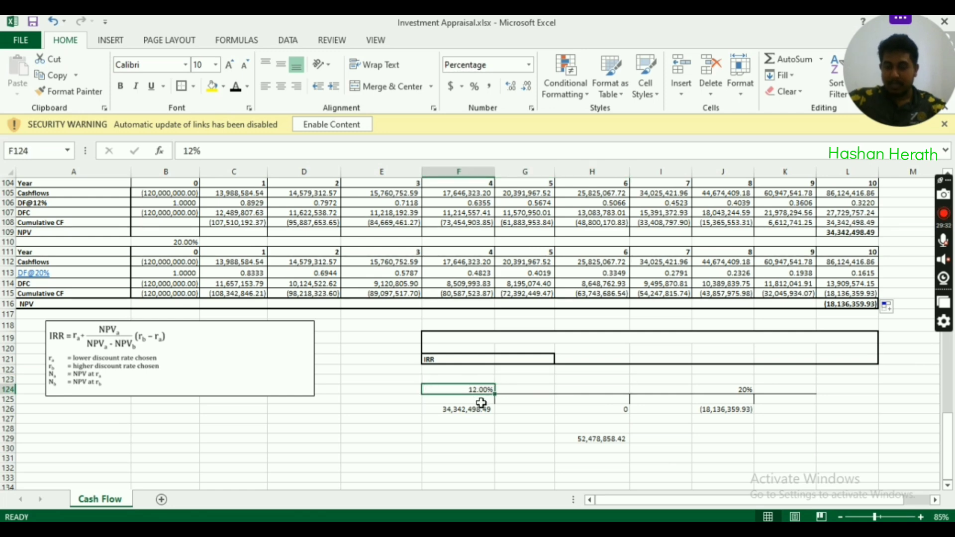
Cancel a started formula and review the 12% and 20% rates in row 124
left_click(495, 339)
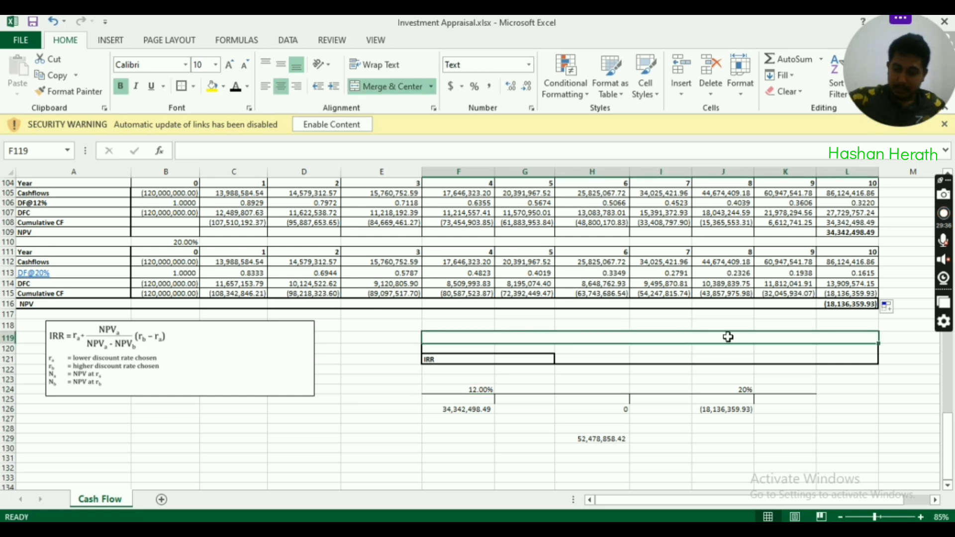
type("=")
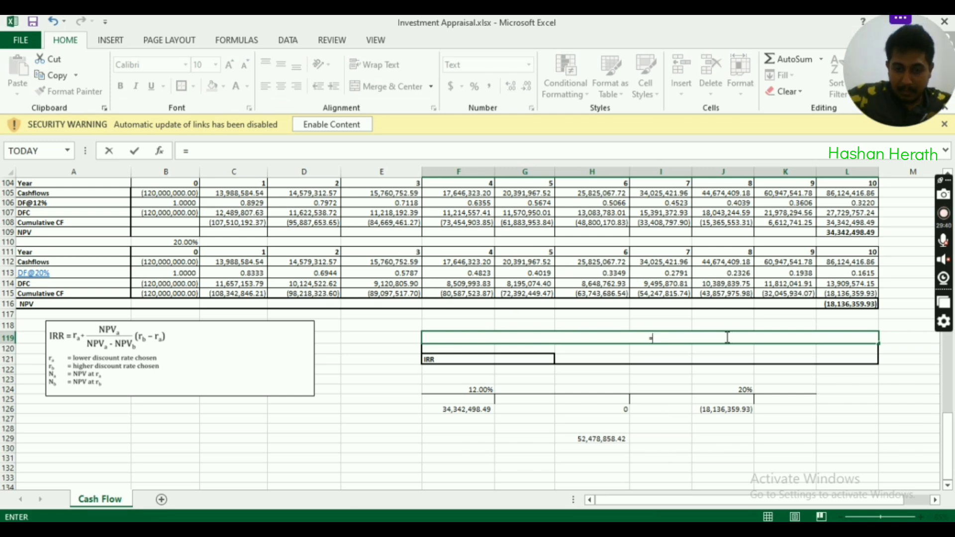
left_click(468, 390)
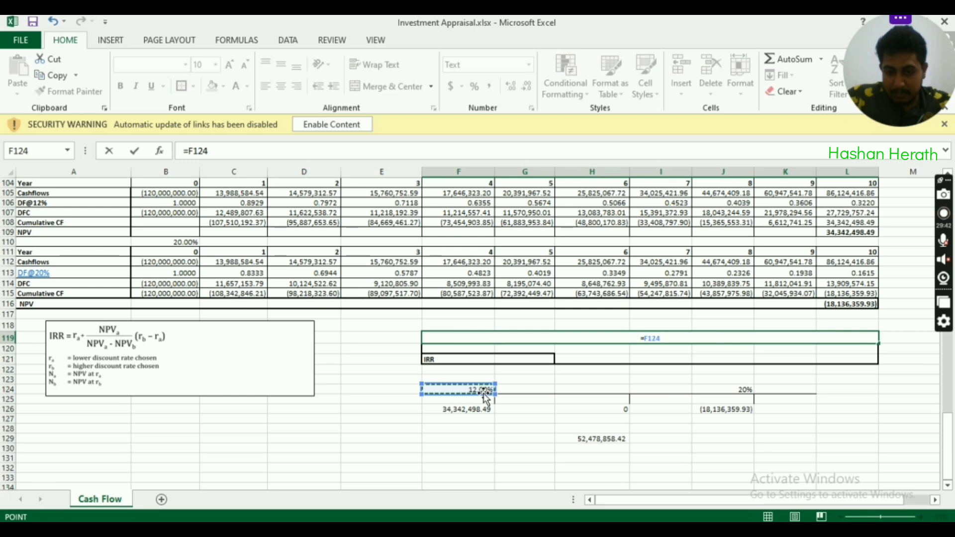
key("Escape")
left_click(472, 387)
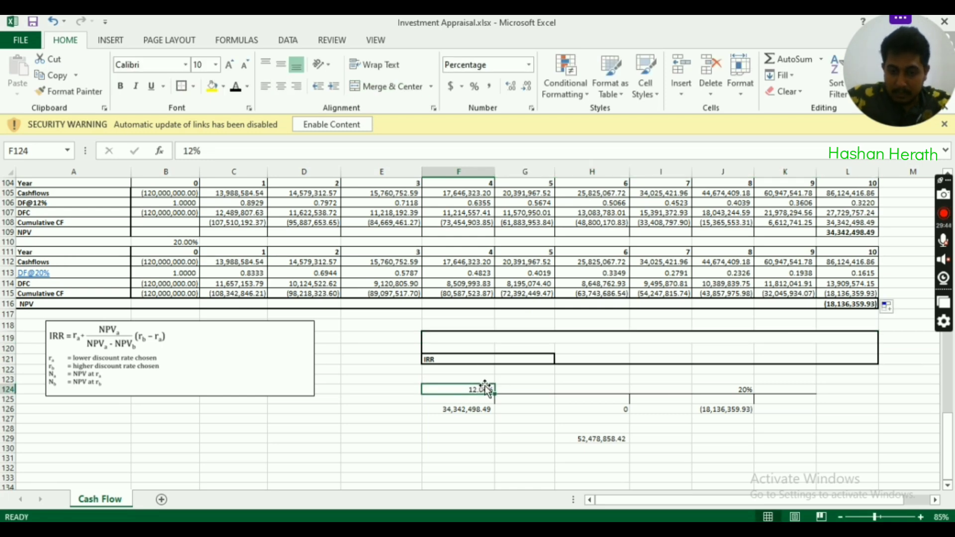
left_click(751, 390)
left_click_drag(485, 389, 574, 389)
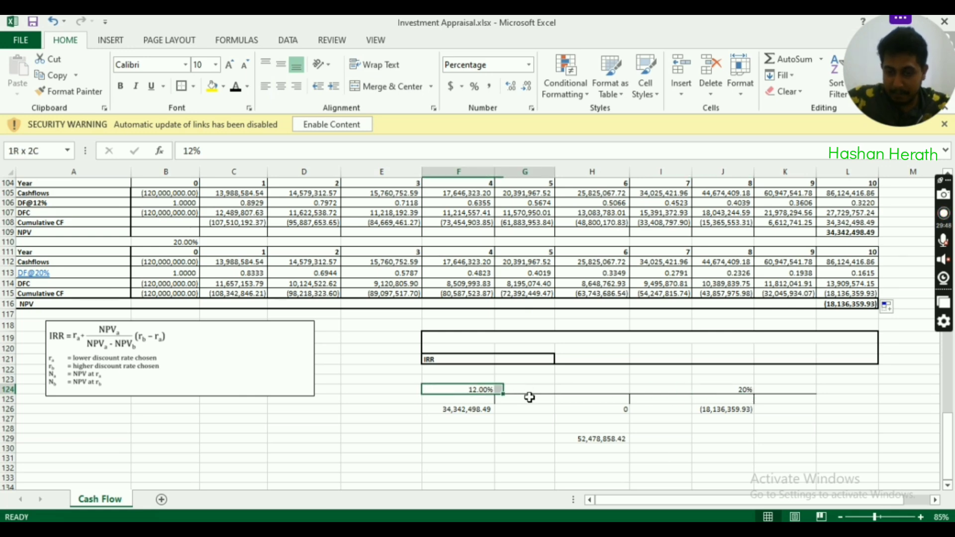
Begin typing +12%+(34342498.49)/(34342498.49- in the row 119 merged cell
left_click(551, 342)
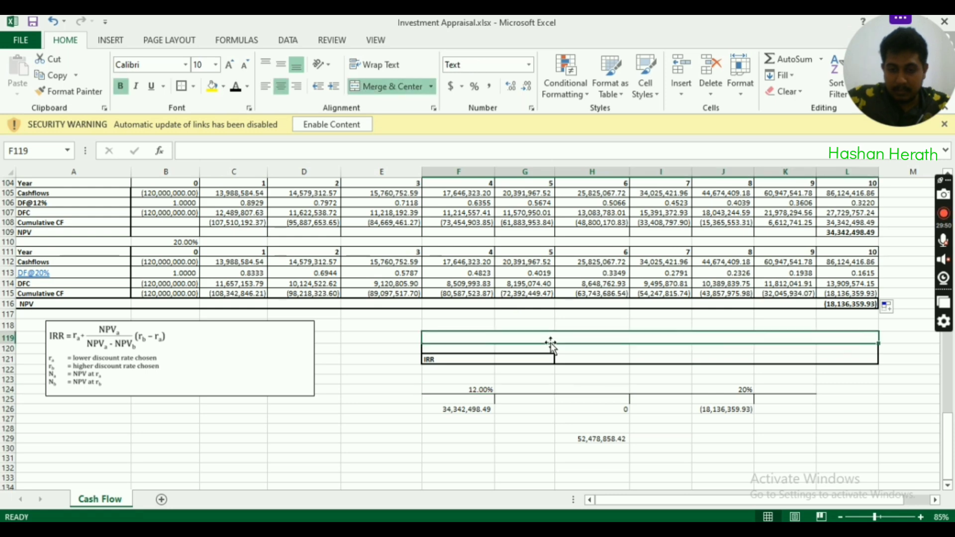
type("+12%+(")
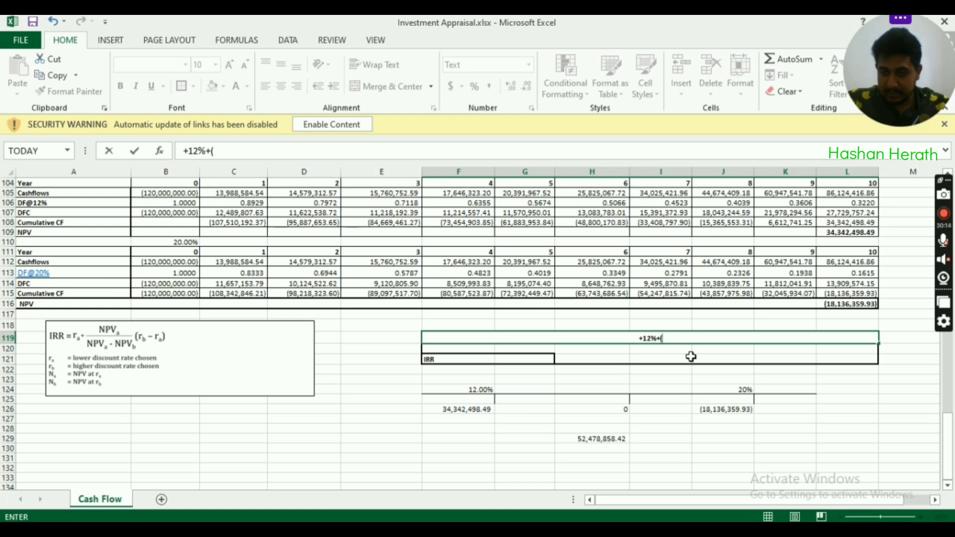
type("34")
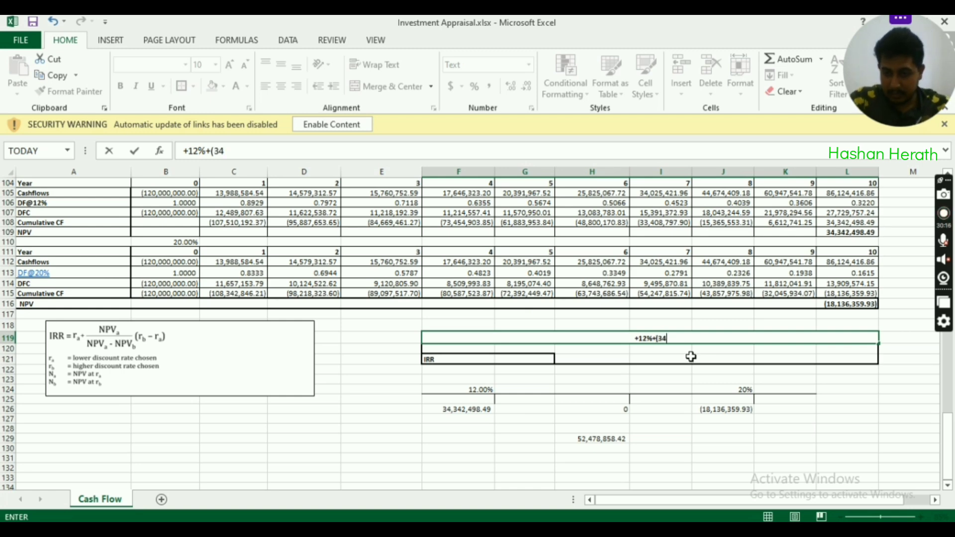
type("3")
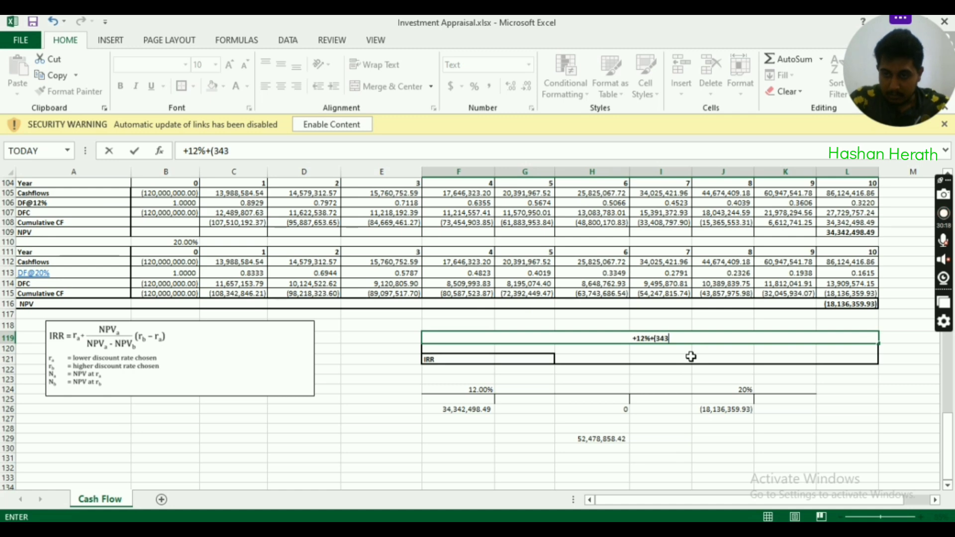
type("42498")
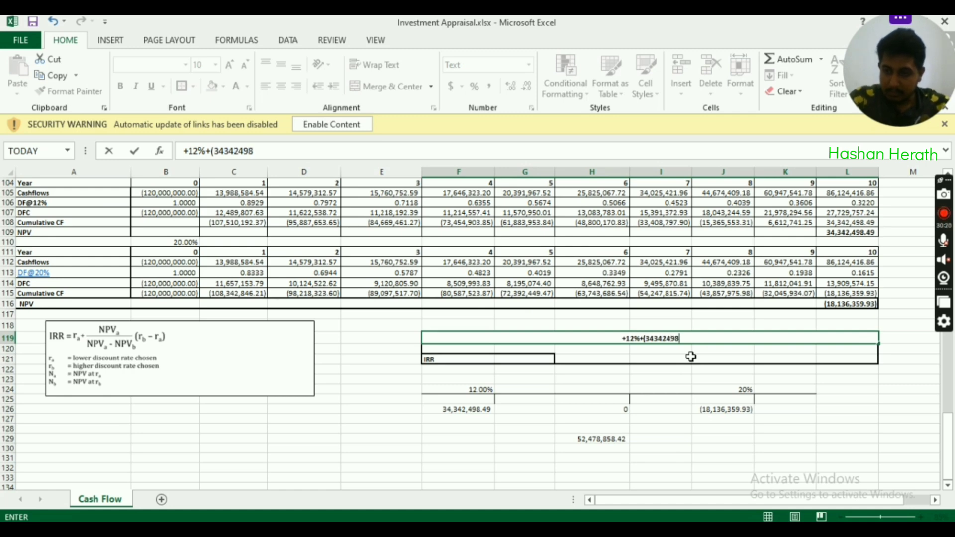
type(".49")
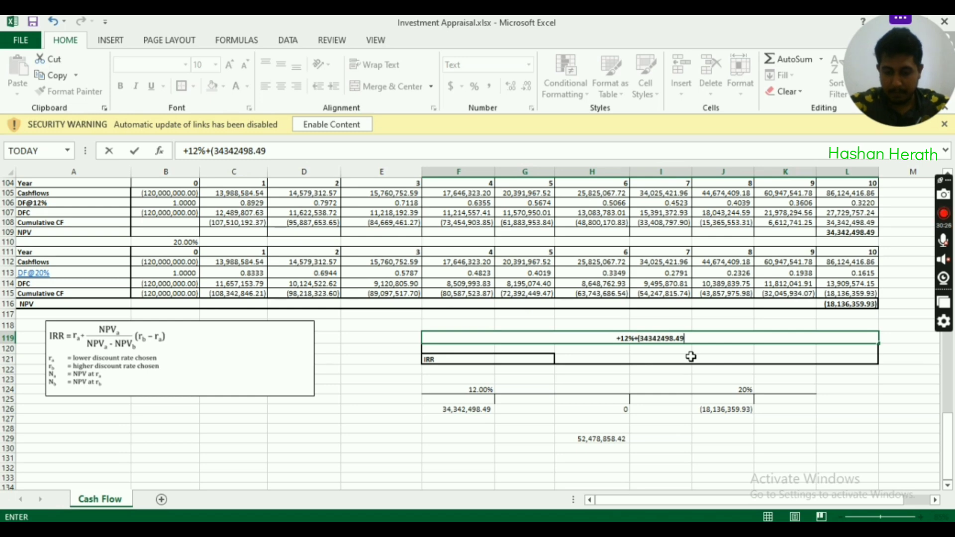
type(")")
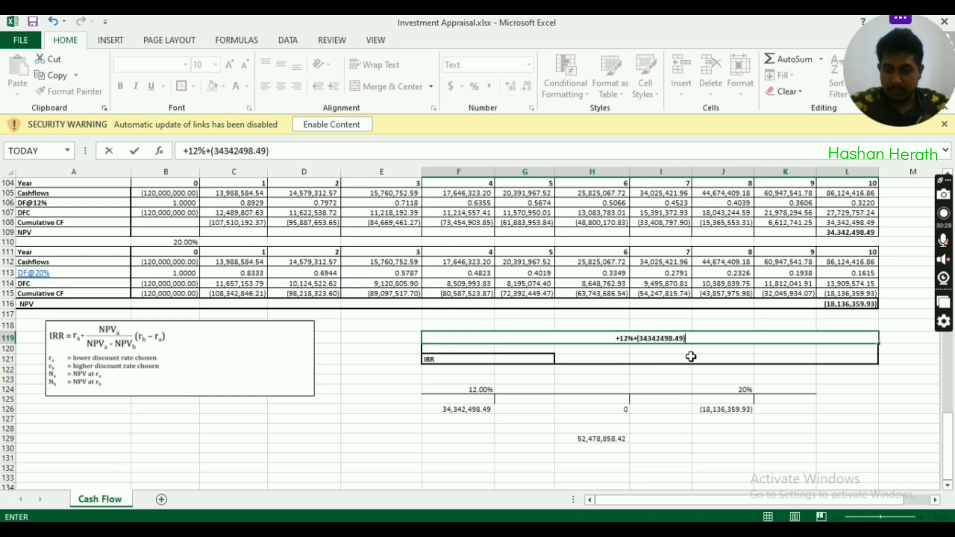
type("/")
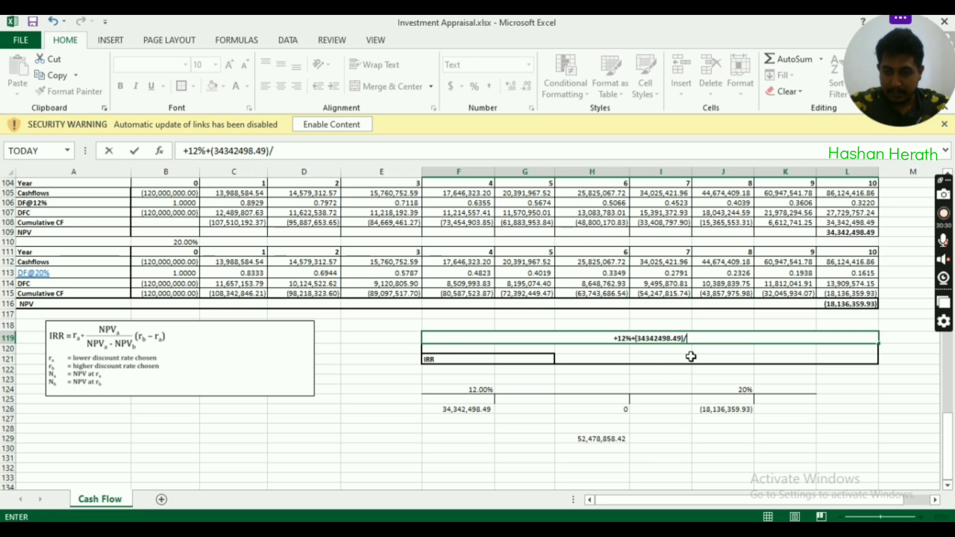
type("(")
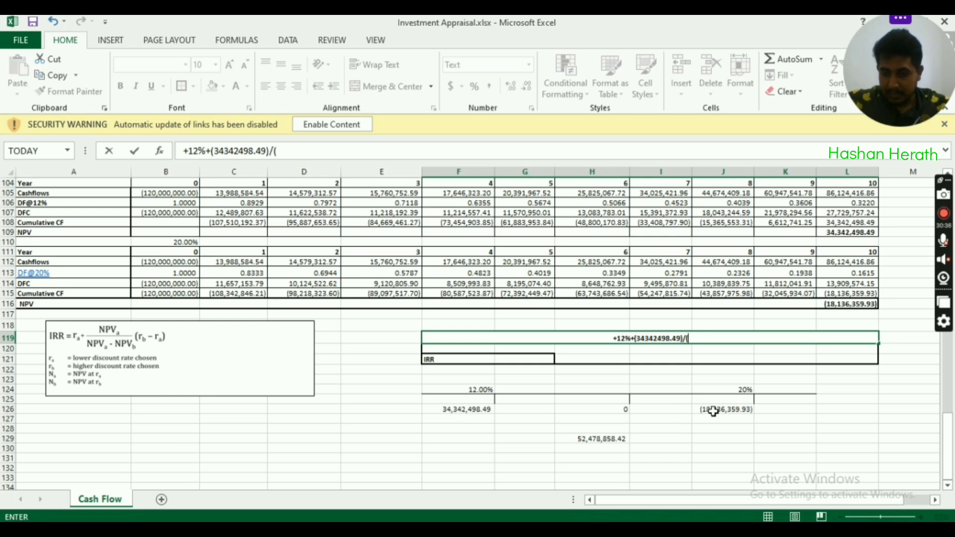
type("3")
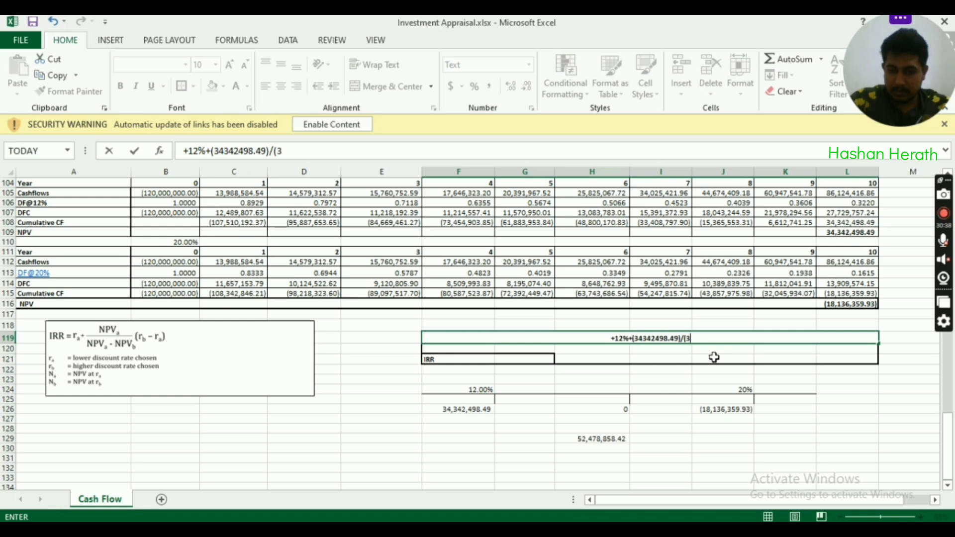
type("4342")
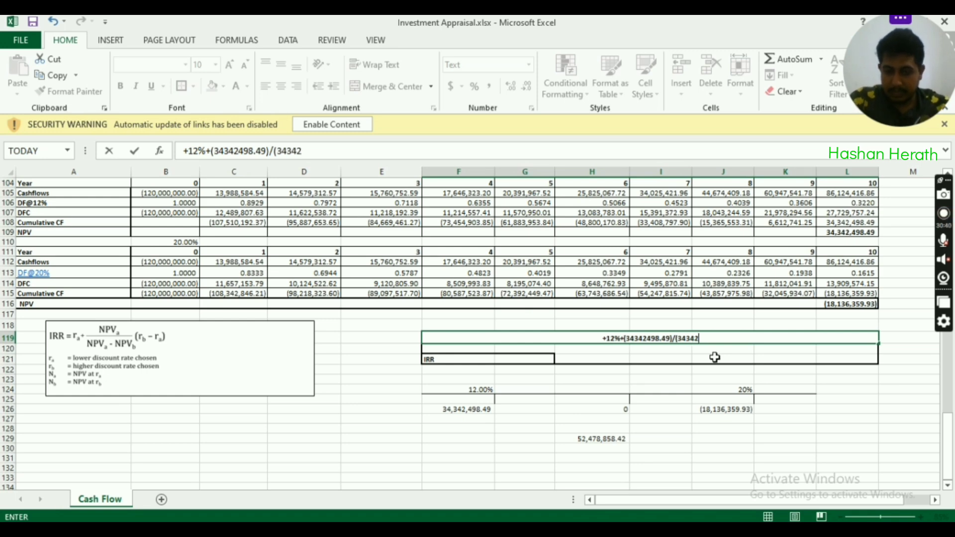
type("498.")
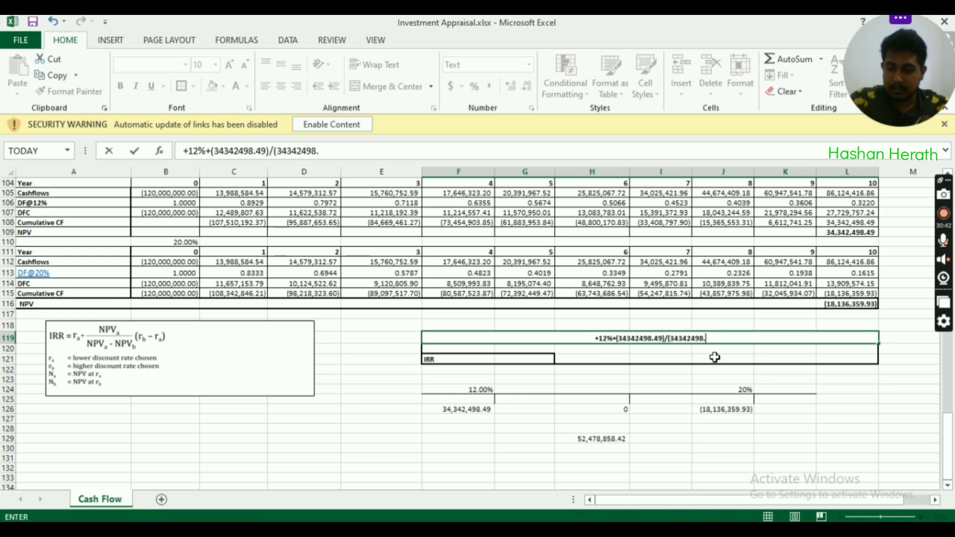
type("49-")
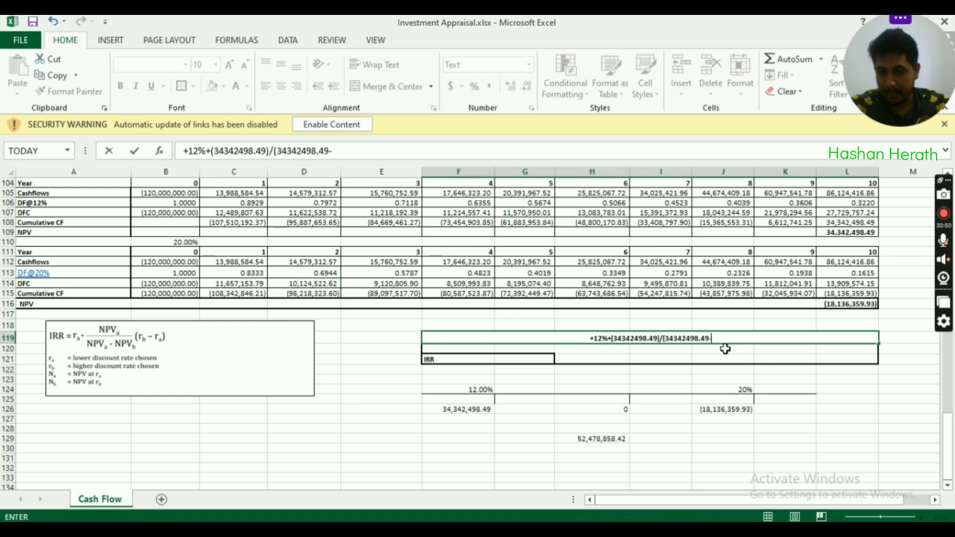
Finish the denominator as 34342498.49-(-18136359.93) and close both brackets
left_click(726, 409)
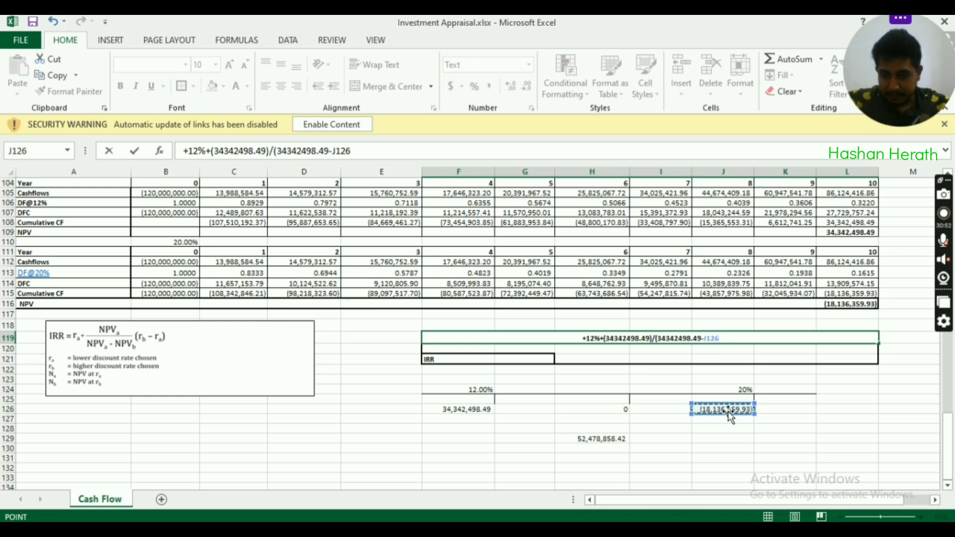
key("BackSpace")
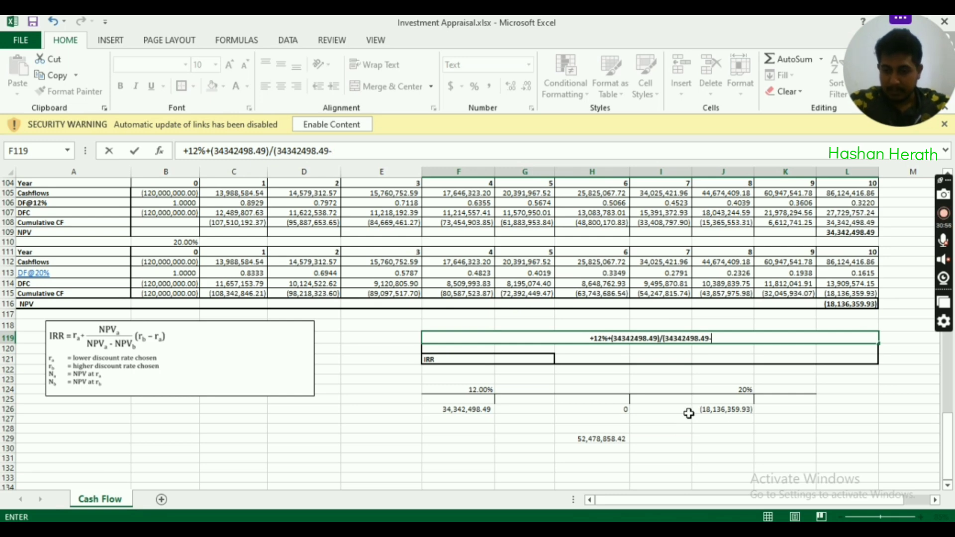
type("-")
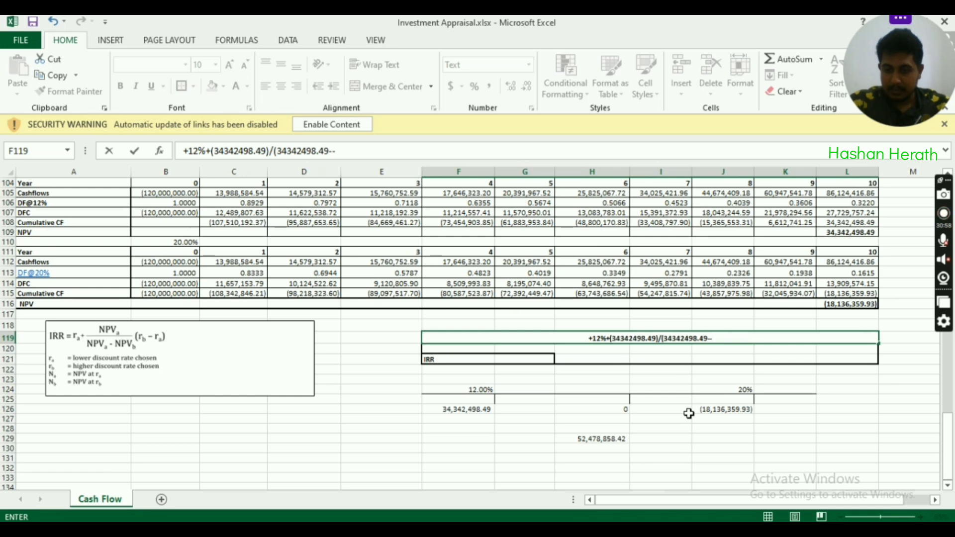
key("Left")
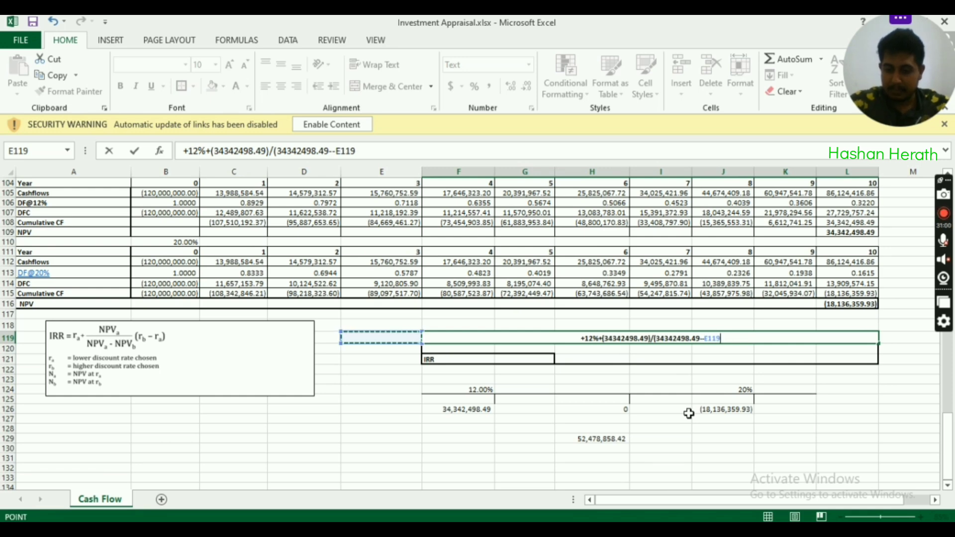
key("BackSpace")
key("BackSpace")
key("BackSpace")
key("BackSpace")
key("BackSpace")
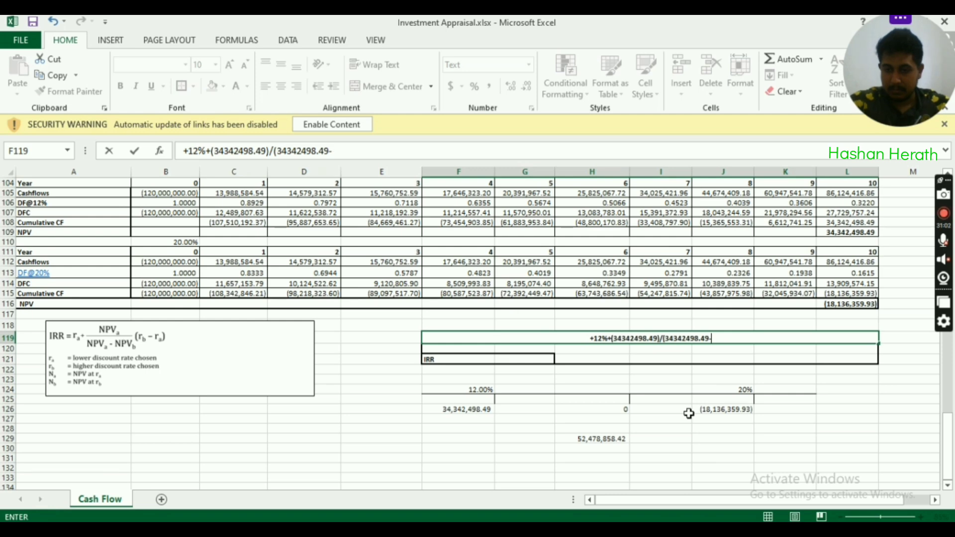
type("(")
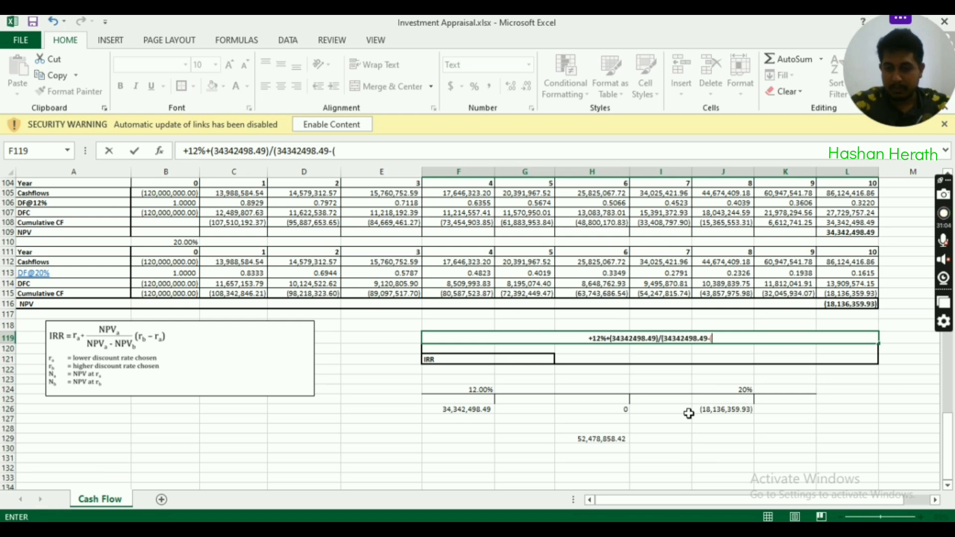
type("-")
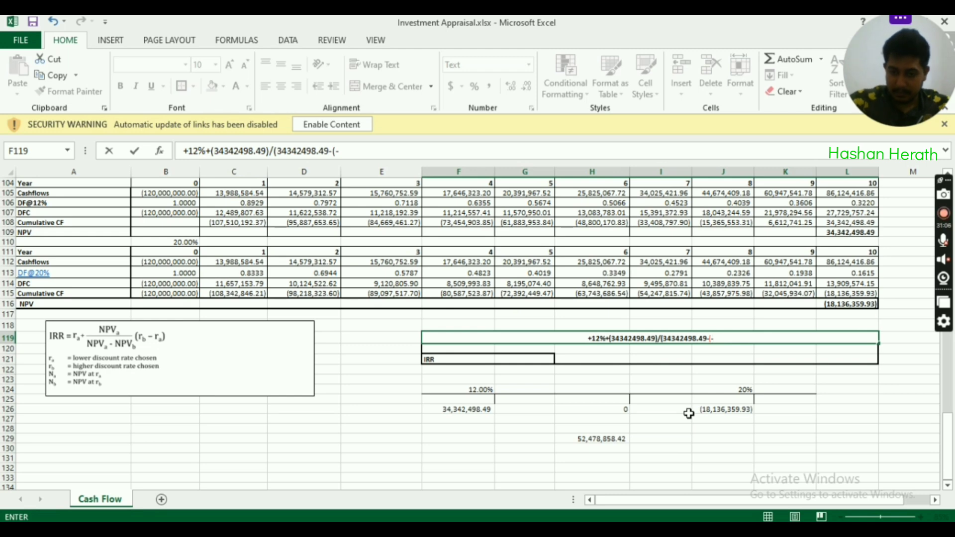
type("181")
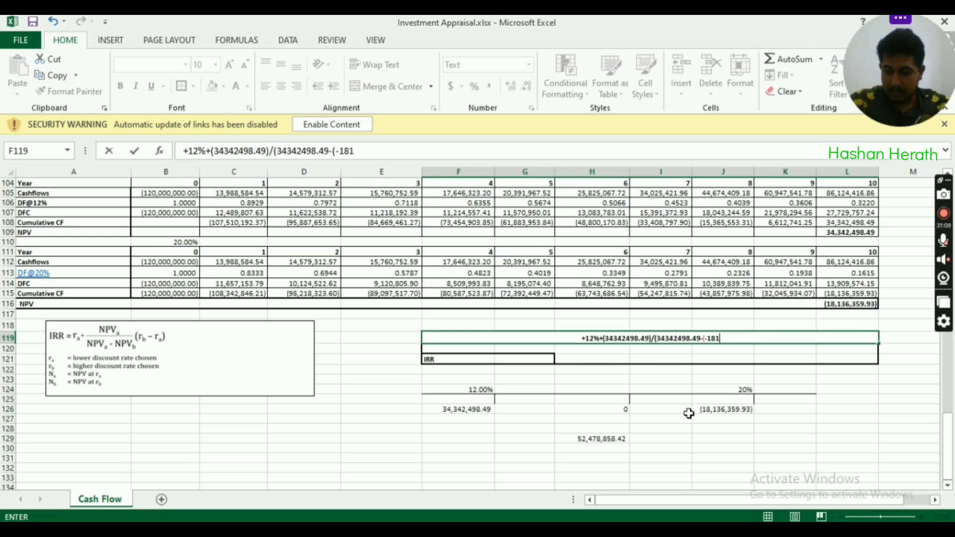
type("3635")
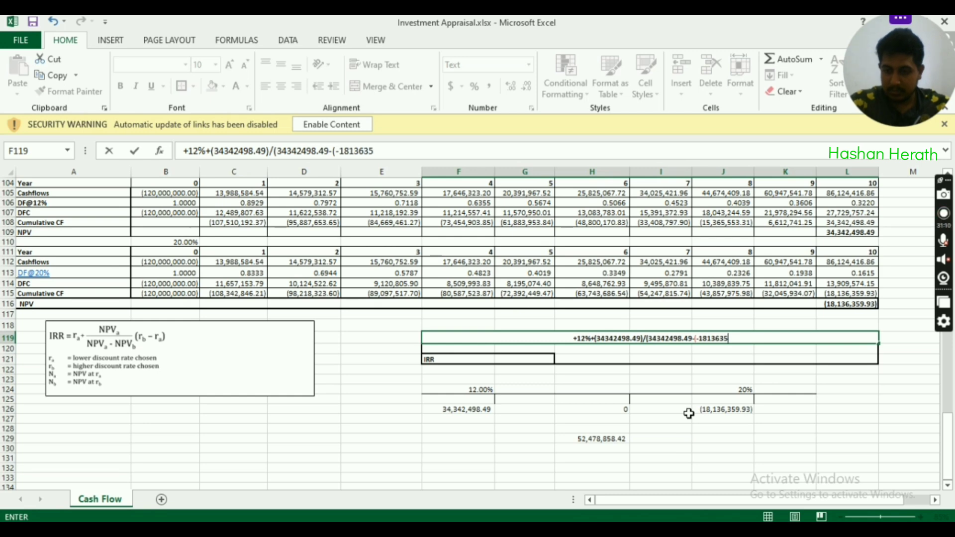
type("9.93")
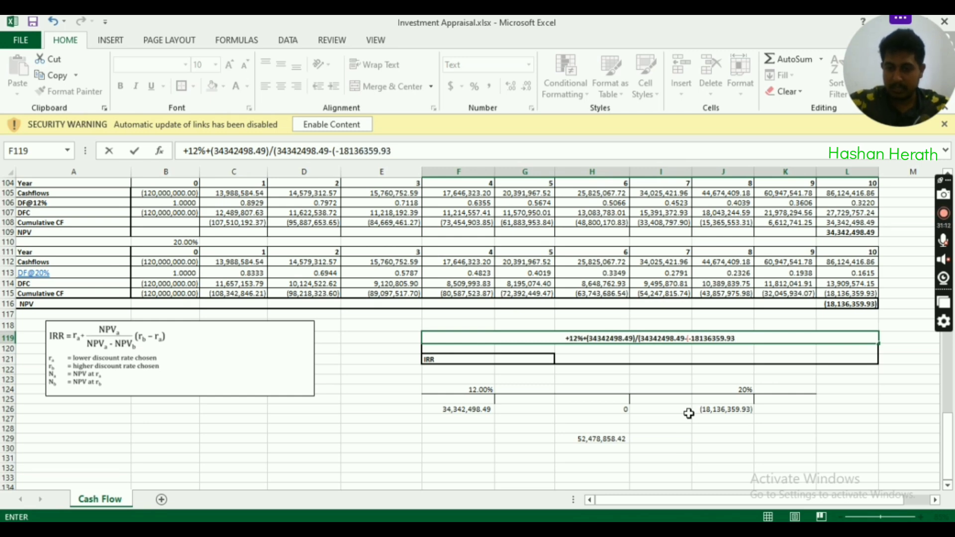
type(")")
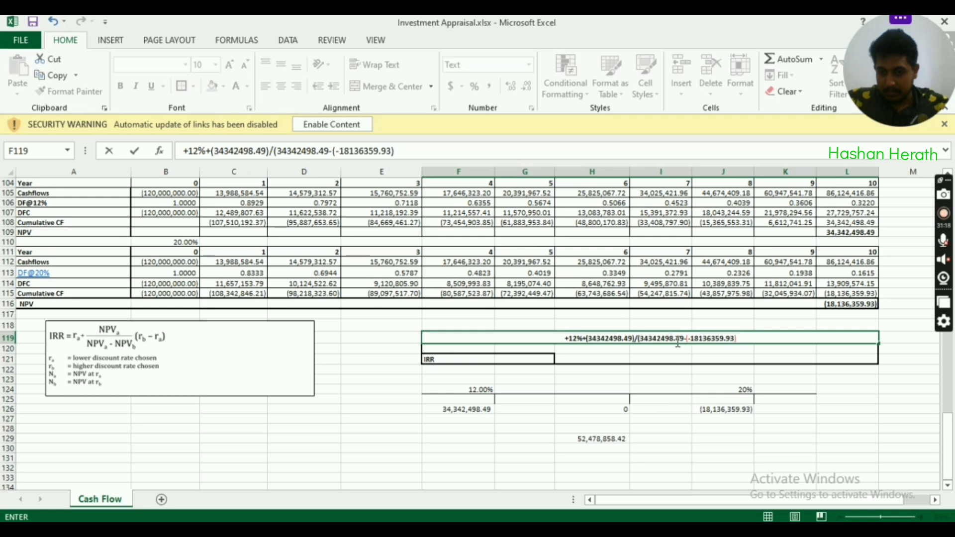
type(")")
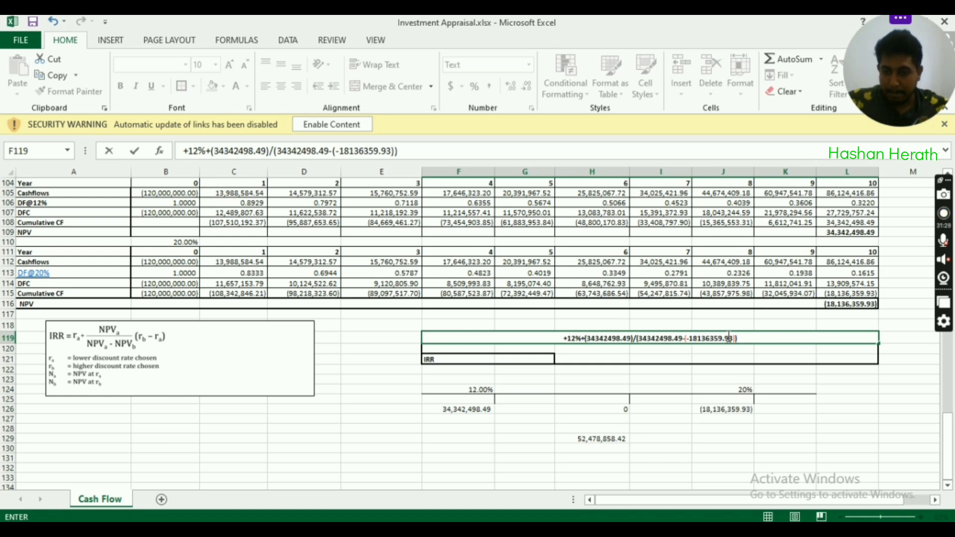
Bracket the NPV fraction and append *(20%-12%) to the F119 formula
left_click(588, 338)
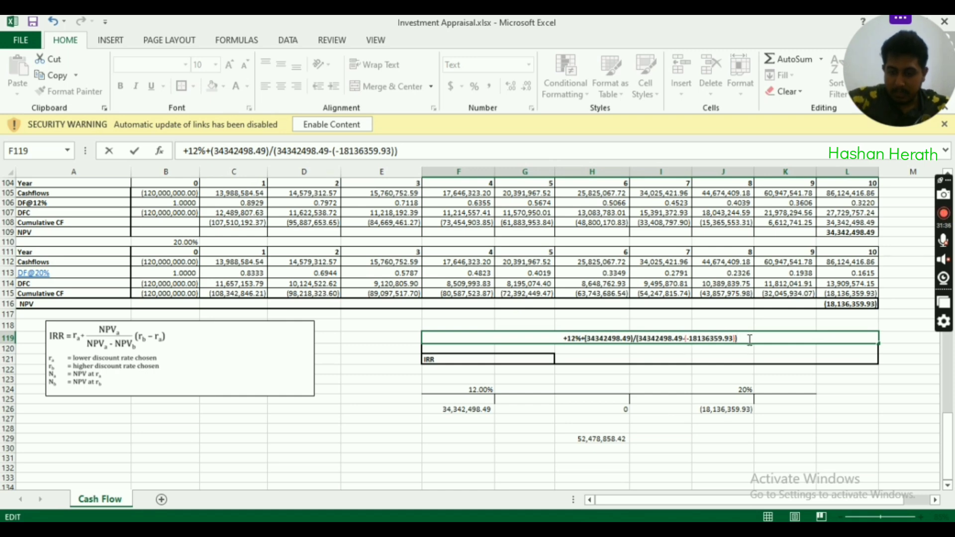
type(")/")
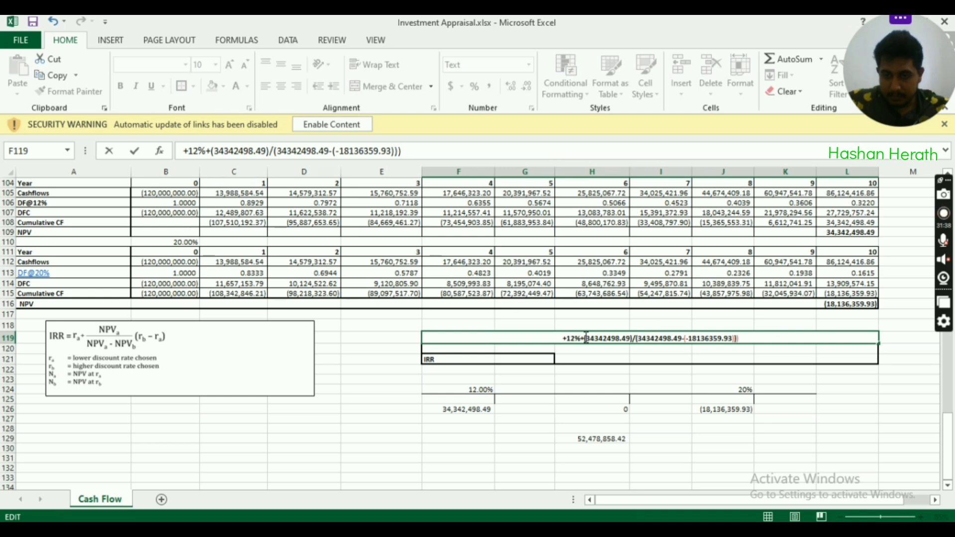
type("(")
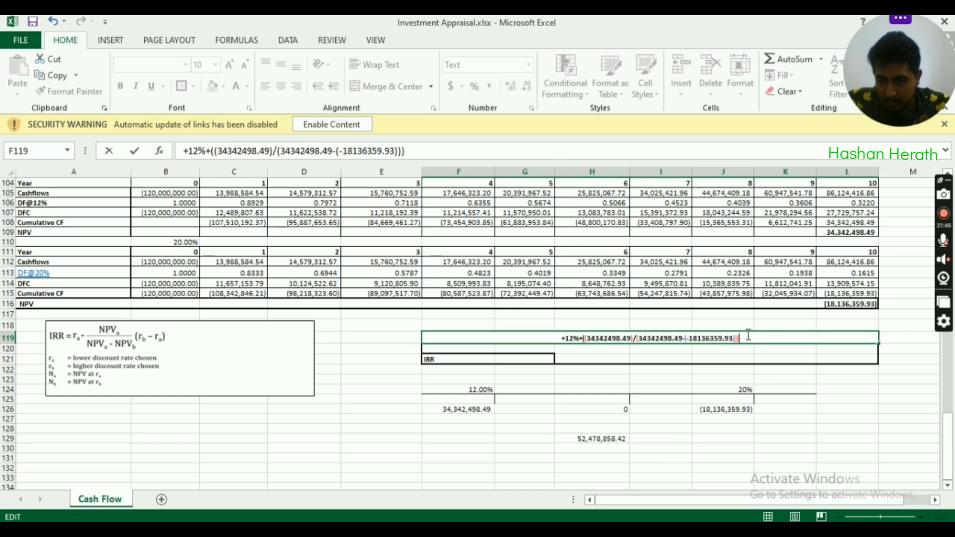
key("BackSpace")
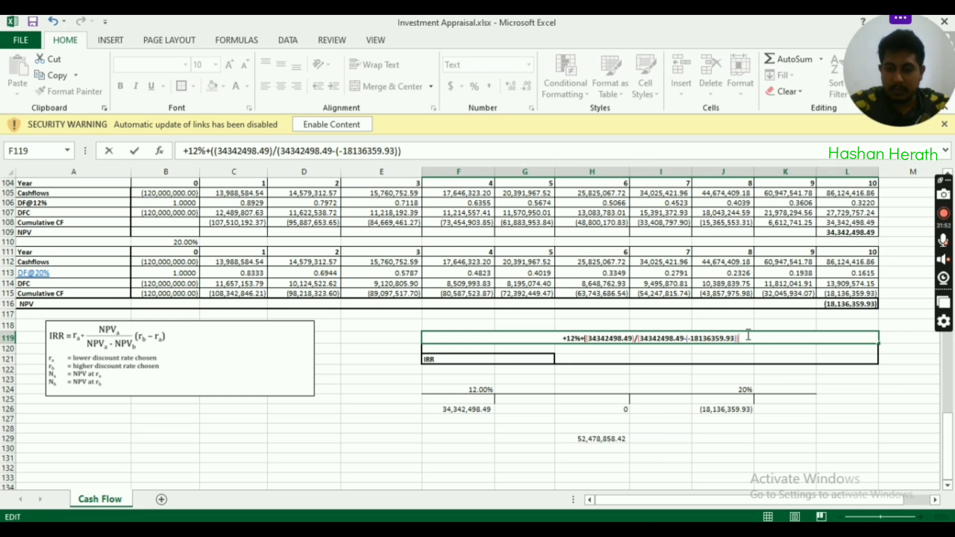
type(")")
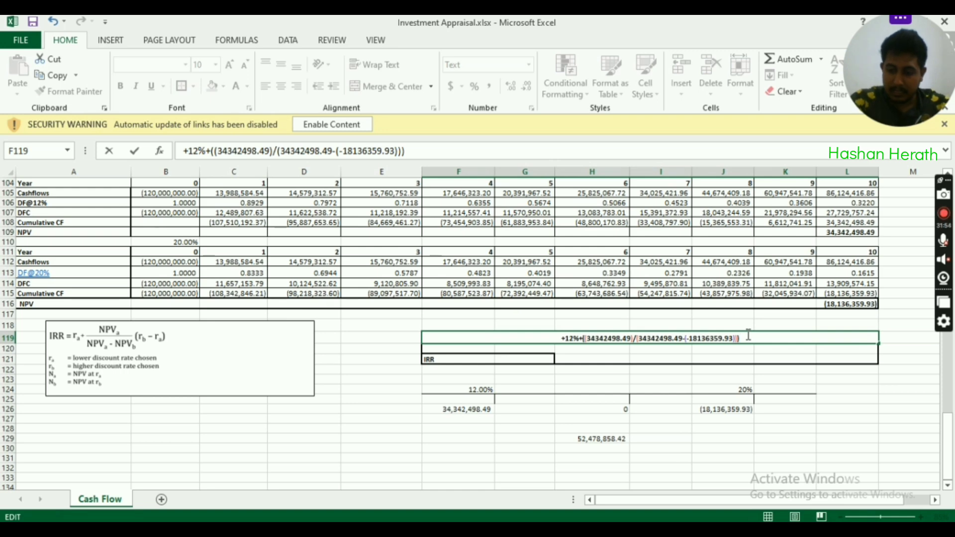
type("*")
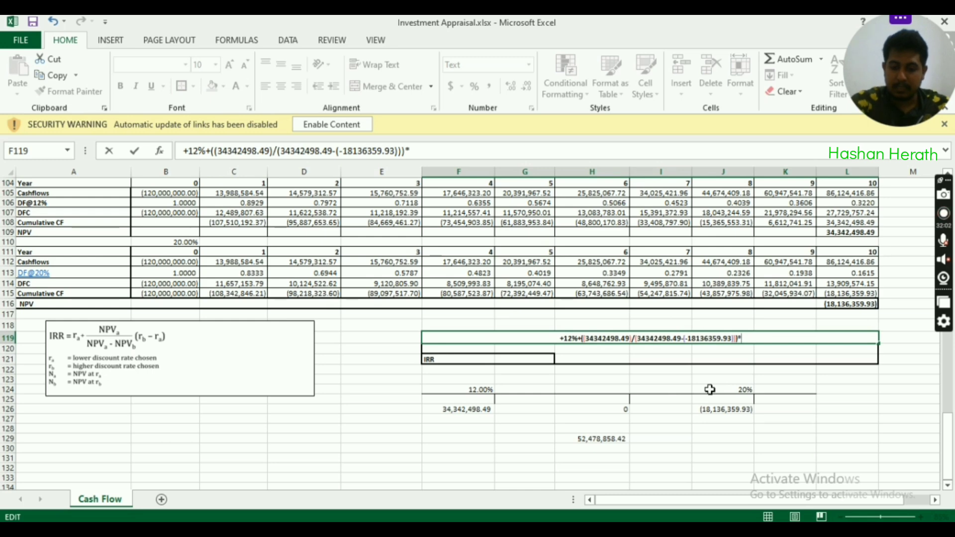
type("(")
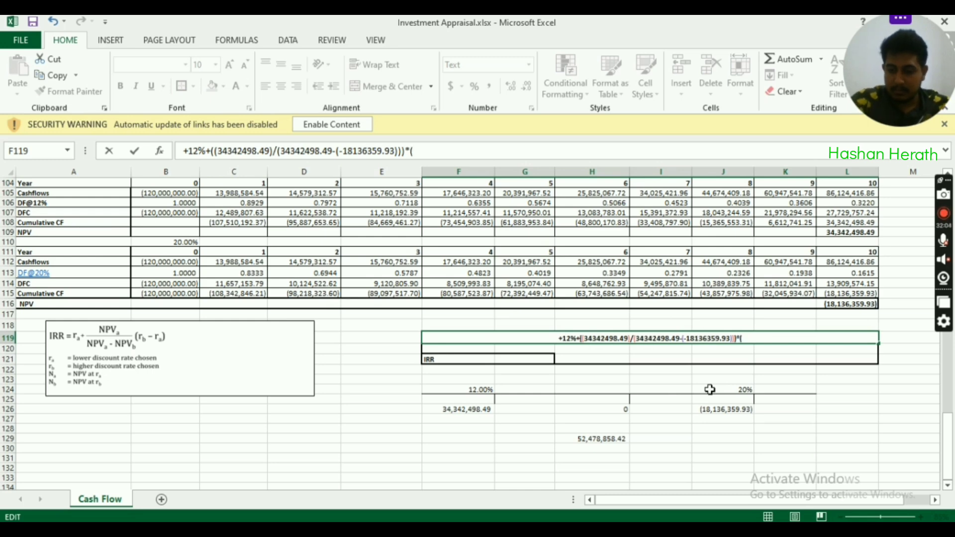
type("20")
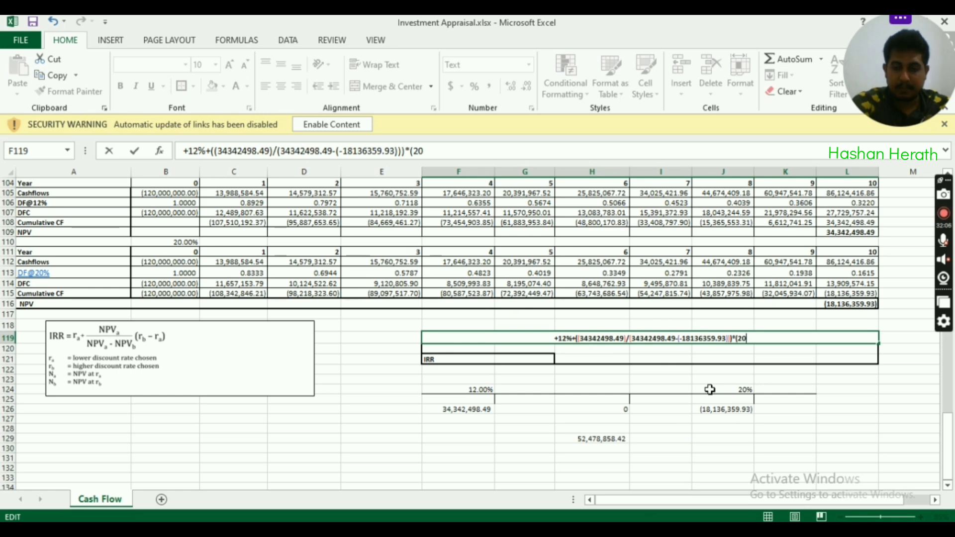
type("%-")
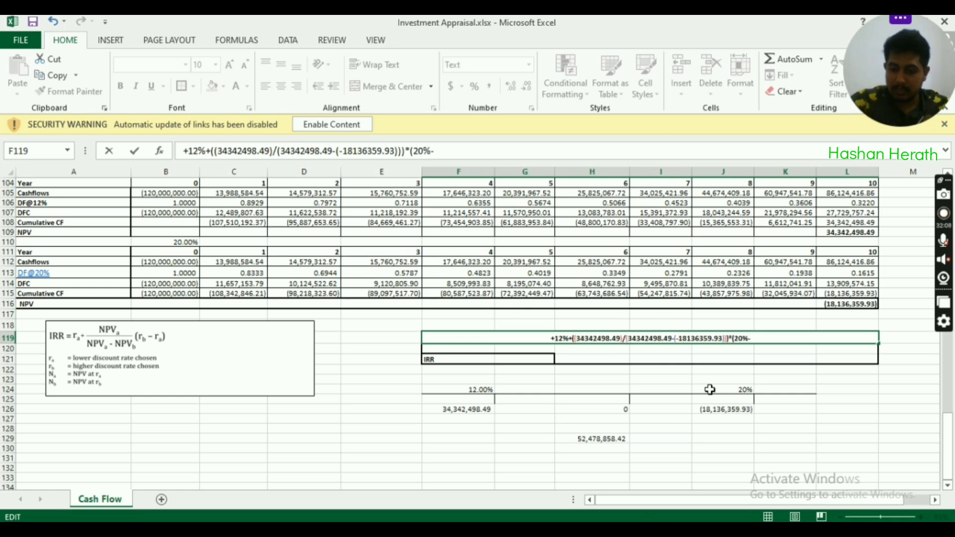
type("12%")
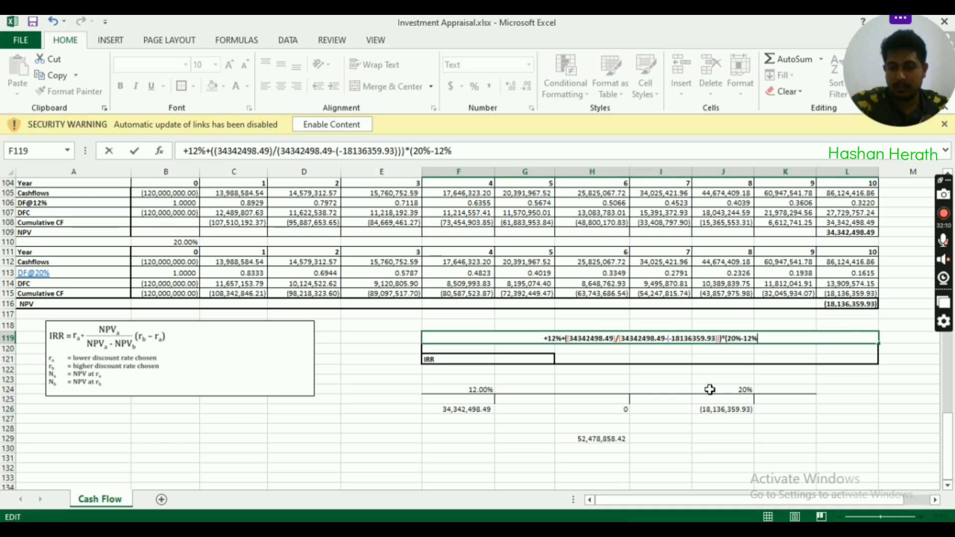
type(")")
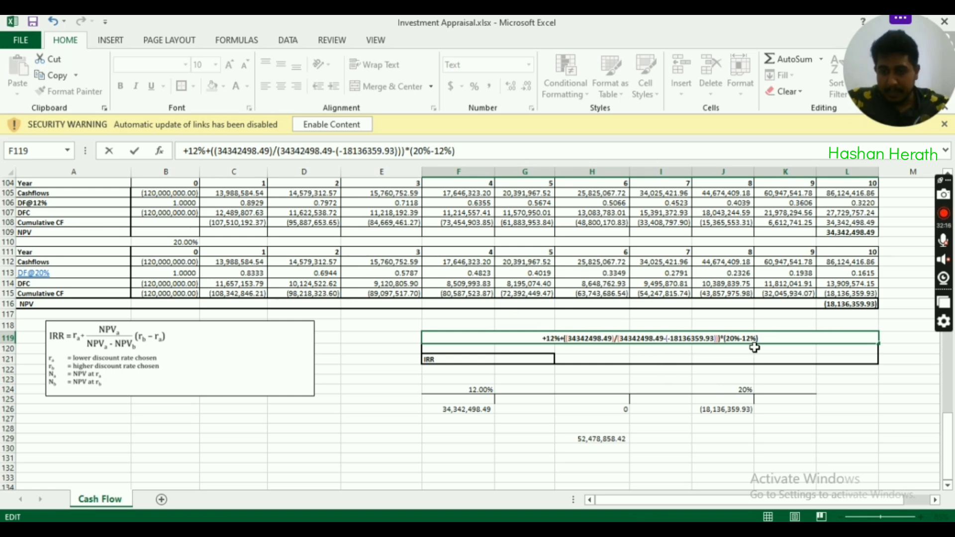
Commit the F119 formula and review the 12%/20% rates, both NPVs and the H129 difference
key("Return")
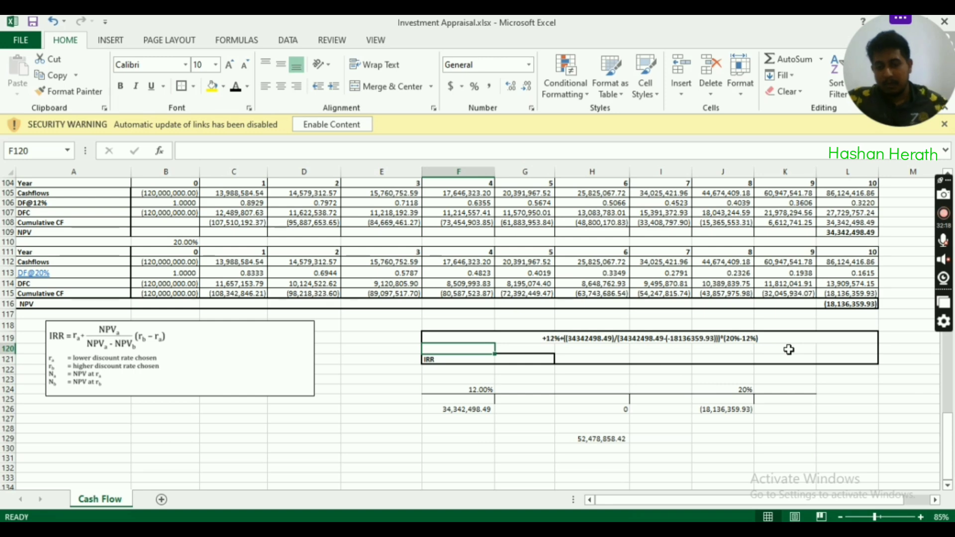
left_click(615, 339)
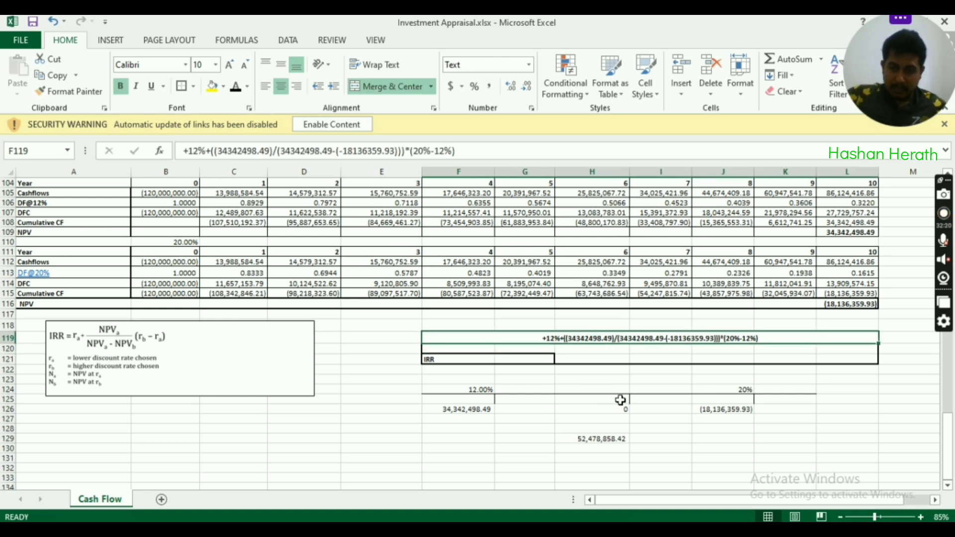
left_click_drag(480, 390, 587, 390)
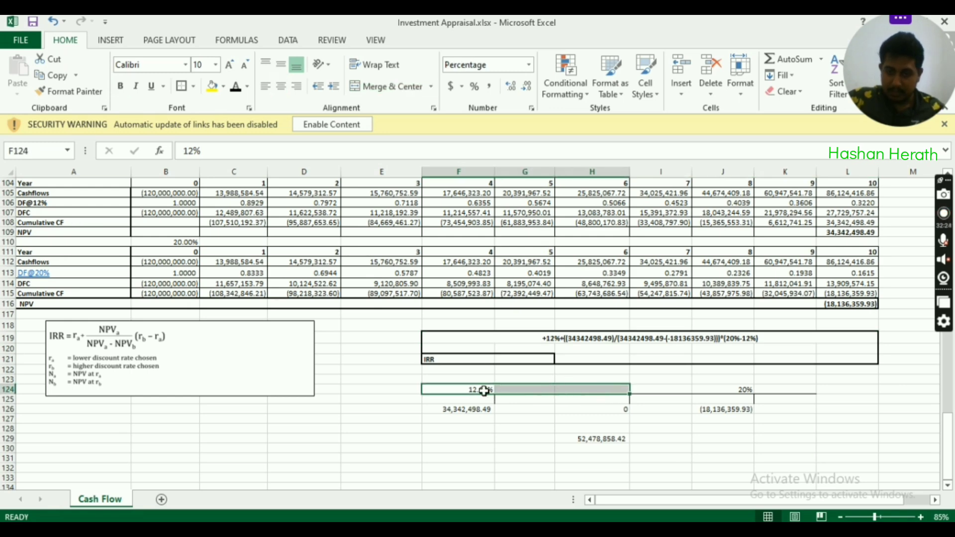
left_click(482, 390)
left_click(507, 390)
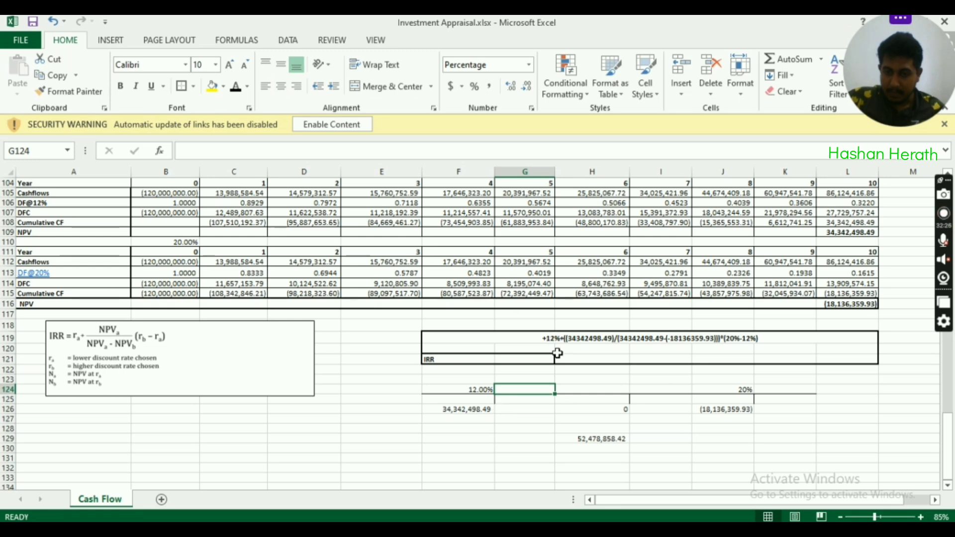
left_click_drag(480, 409, 583, 411)
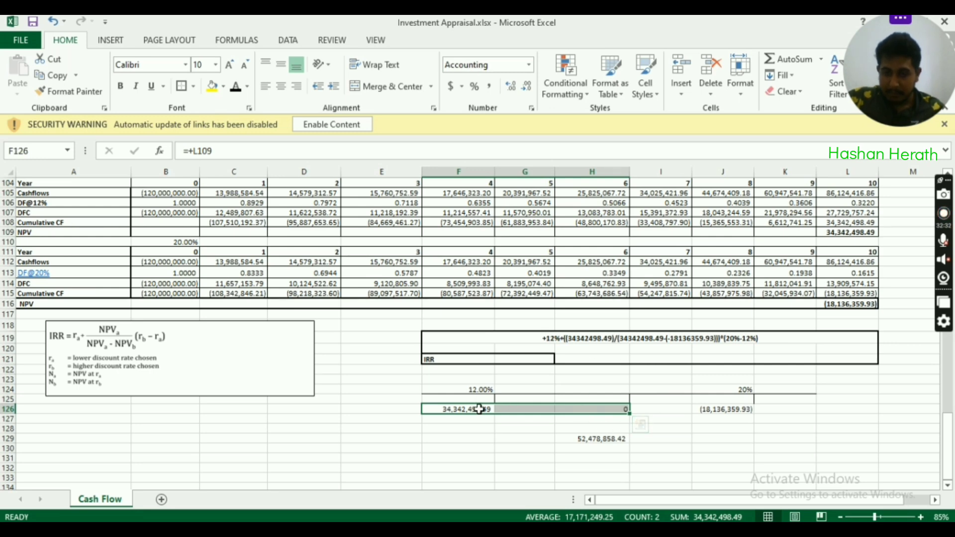
left_click_drag(478, 409, 721, 409)
left_click(611, 439)
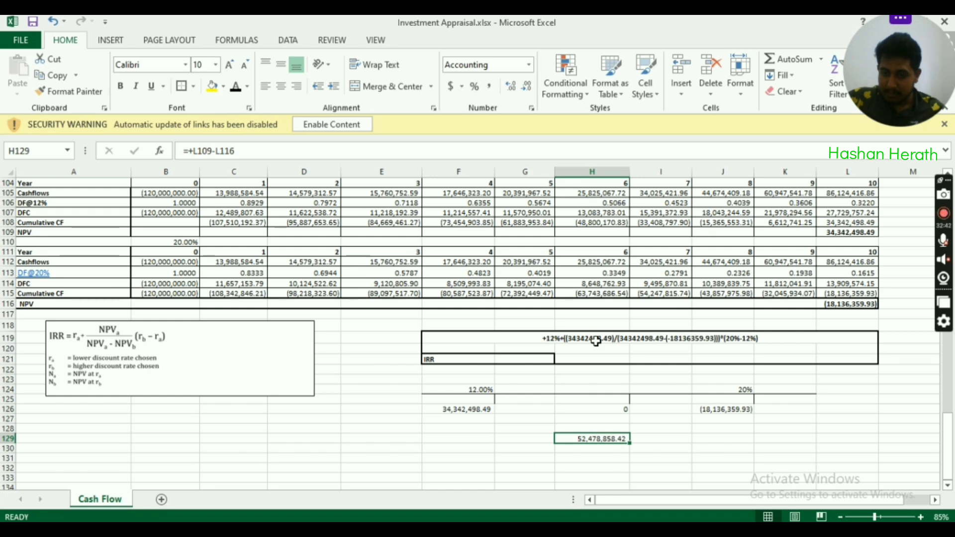
left_click_drag(500, 390, 721, 387)
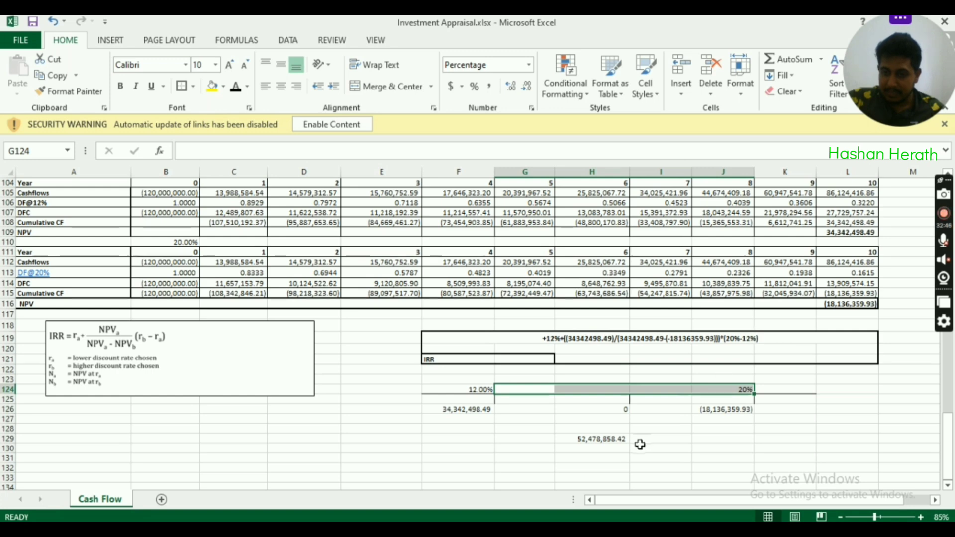
scroll(712, 388, "down", 1)
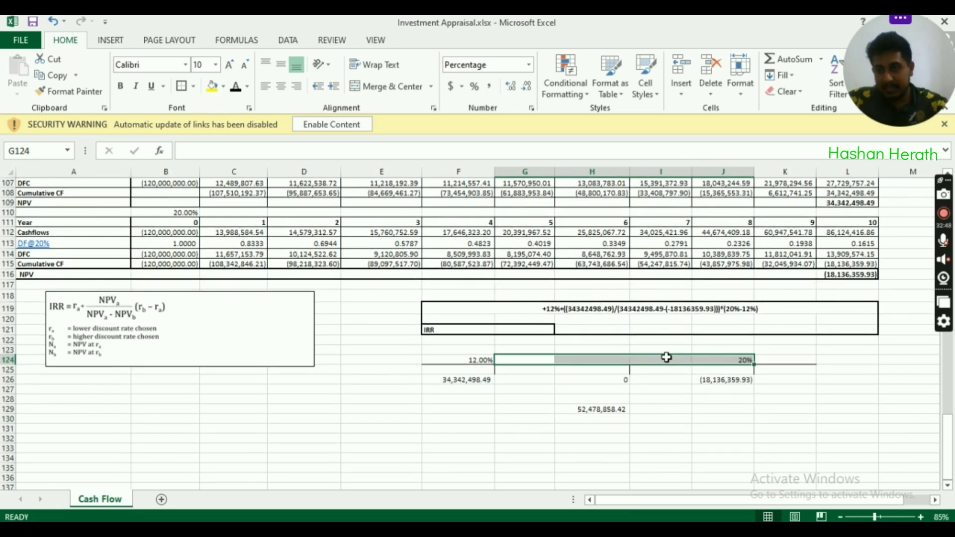
left_click(471, 390)
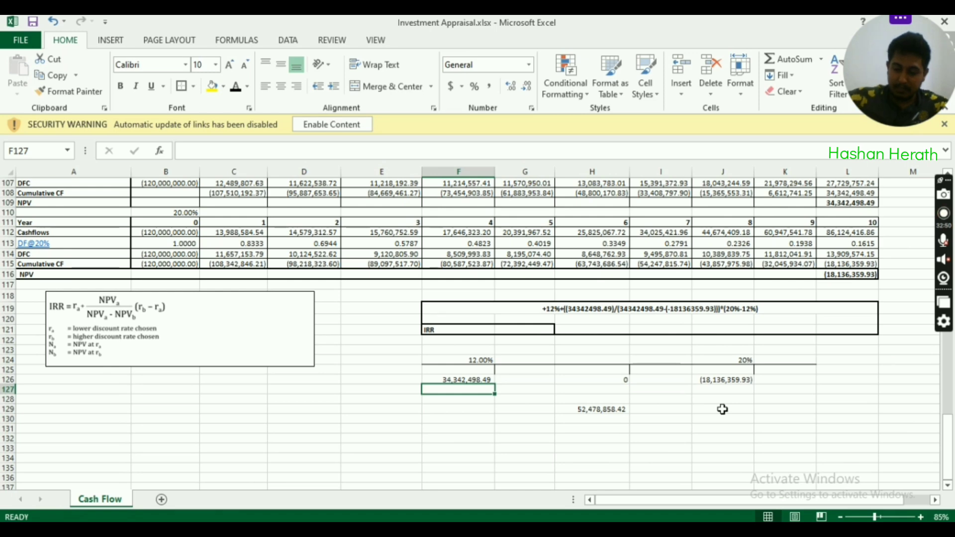
type("100")
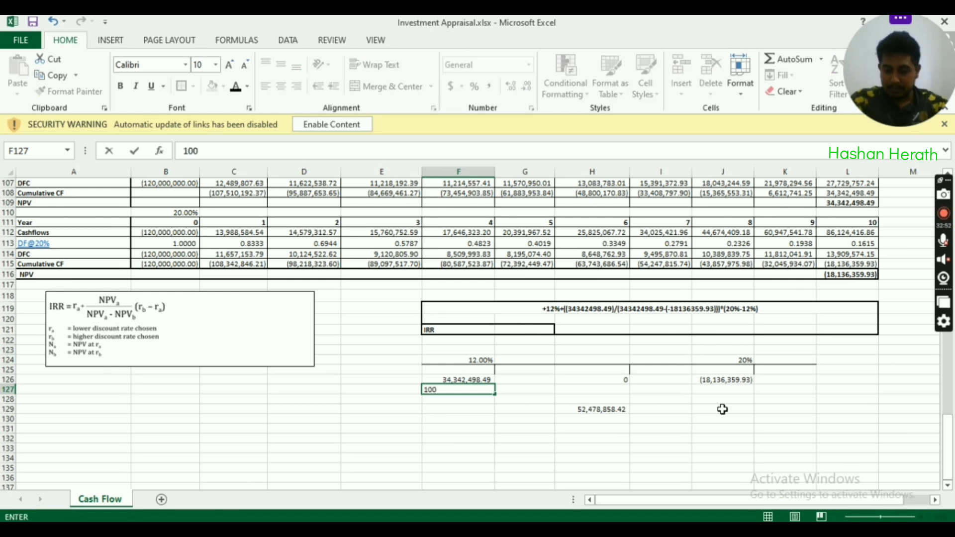
key("Return")
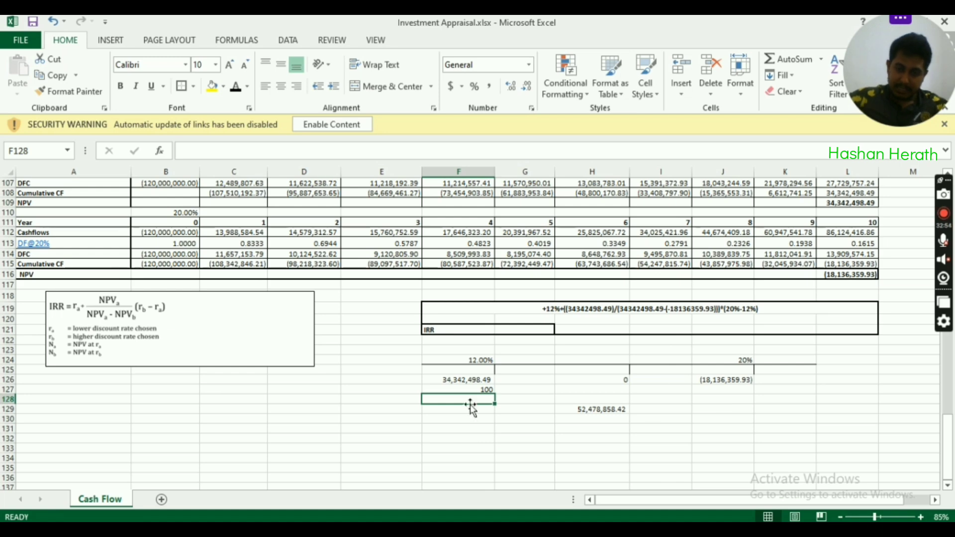
left_click(451, 387)
left_click(211, 86)
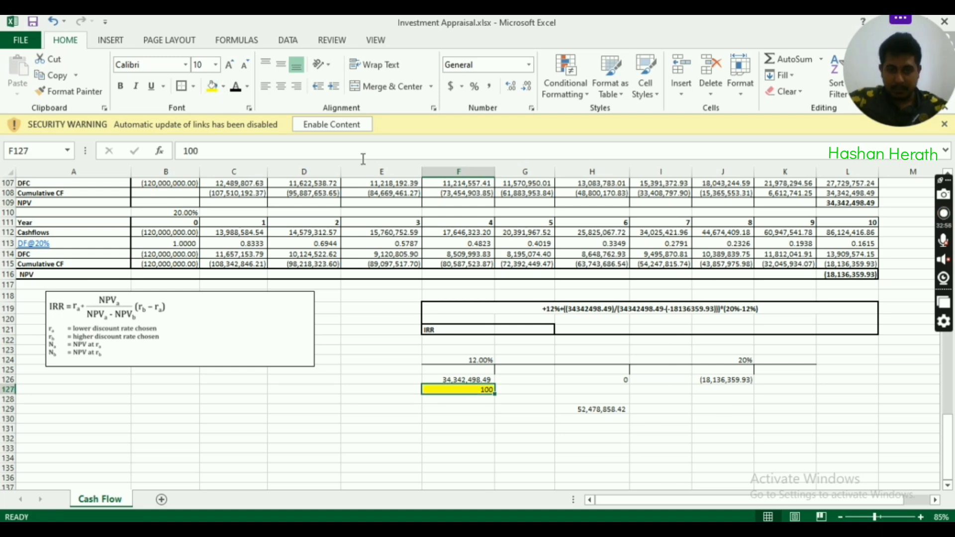
left_click(702, 387)
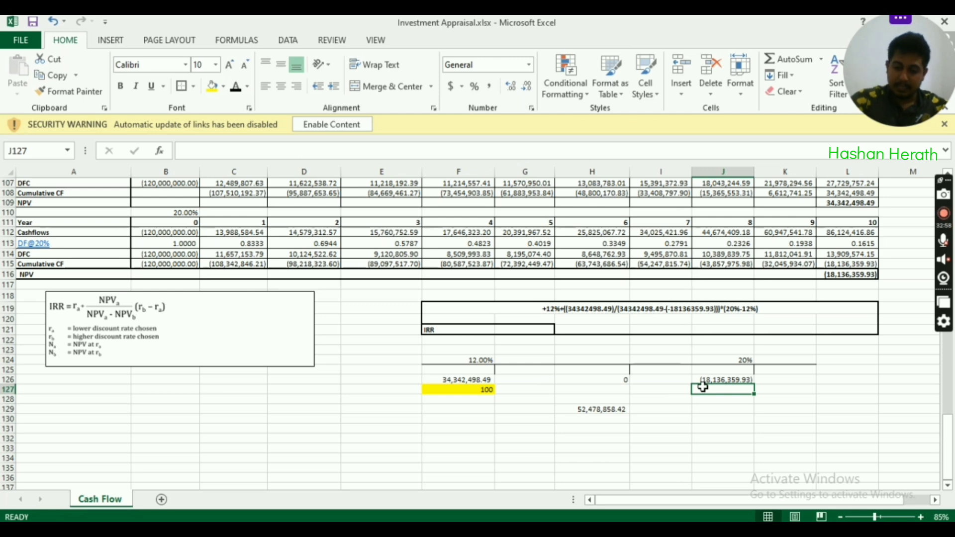
type("-100")
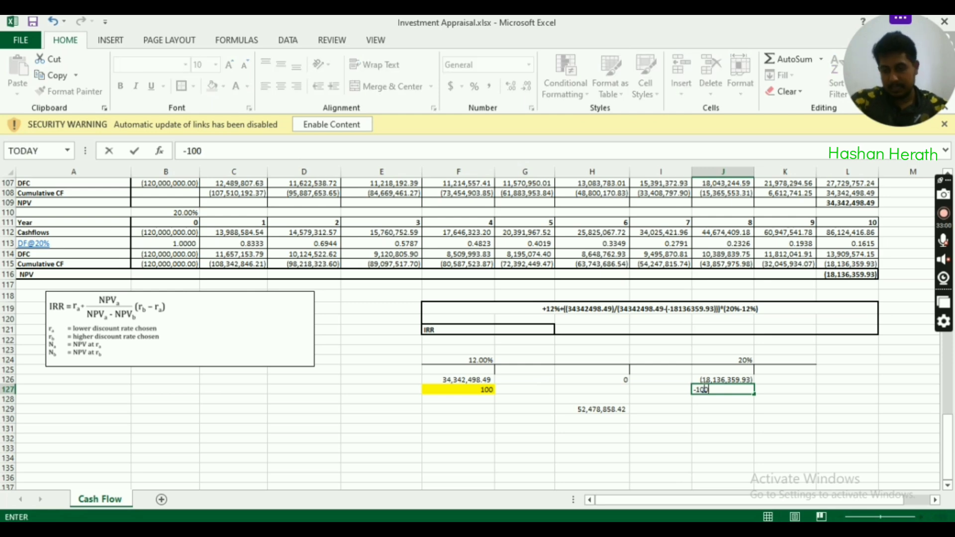
key("Return")
left_click(703, 387)
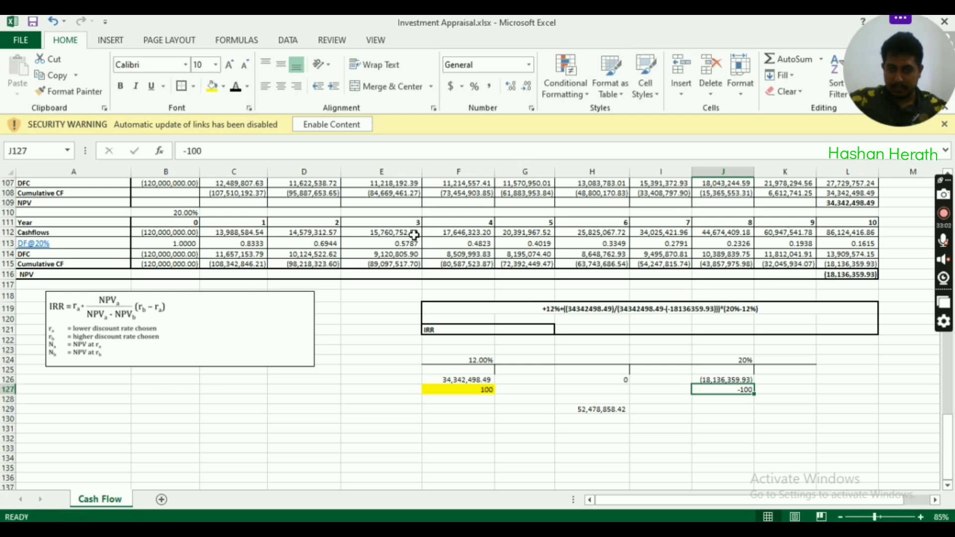
left_click(212, 87)
scroll(727, 415, "down", 1)
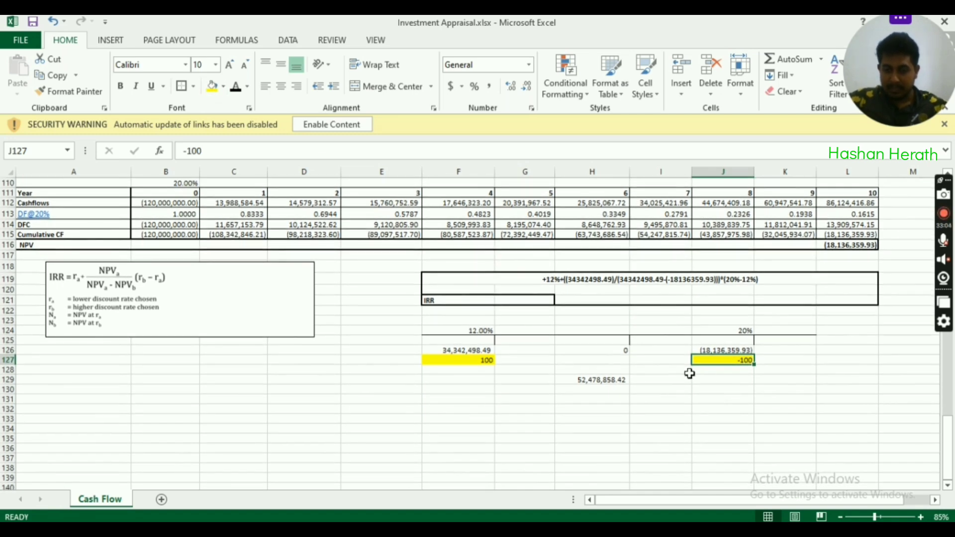
left_click(492, 361)
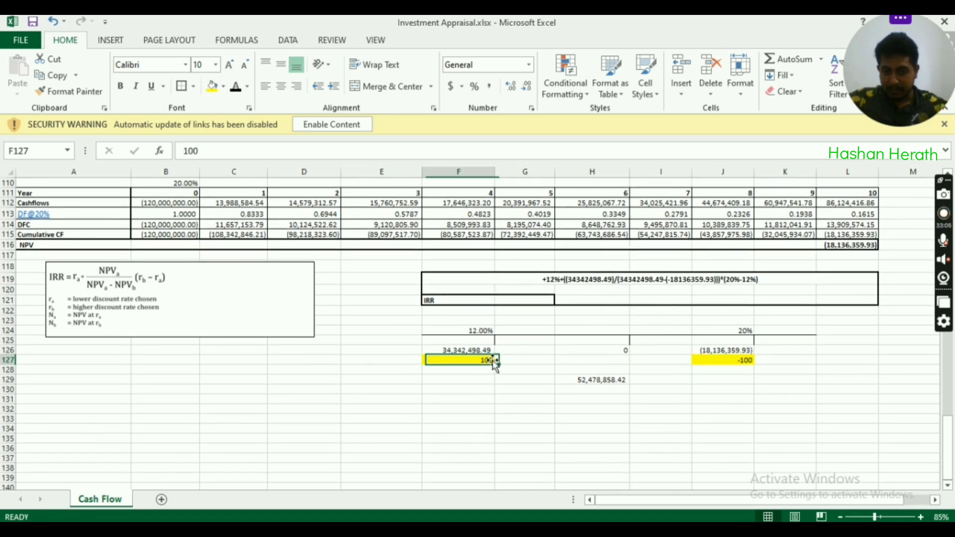
left_click(482, 329)
left_click(738, 330)
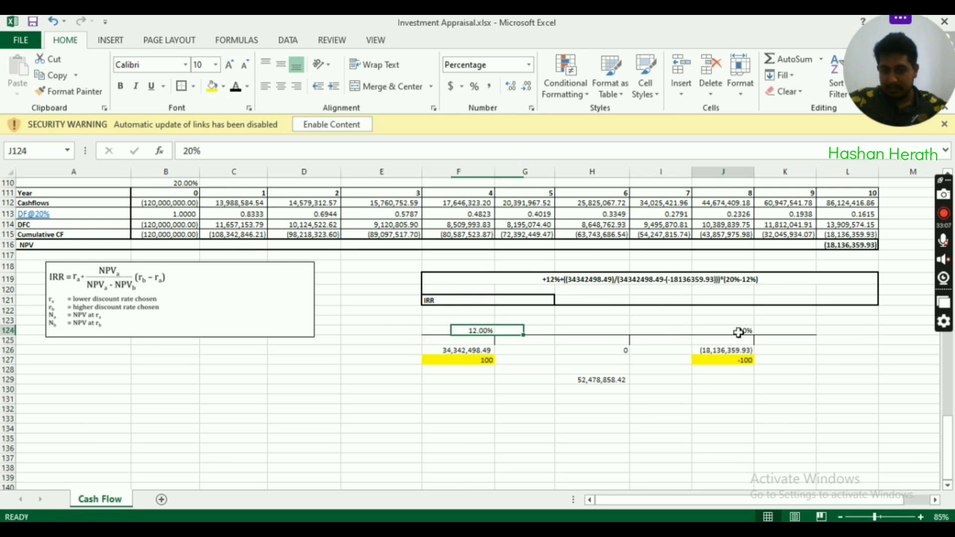
left_click(734, 361)
left_click(483, 331)
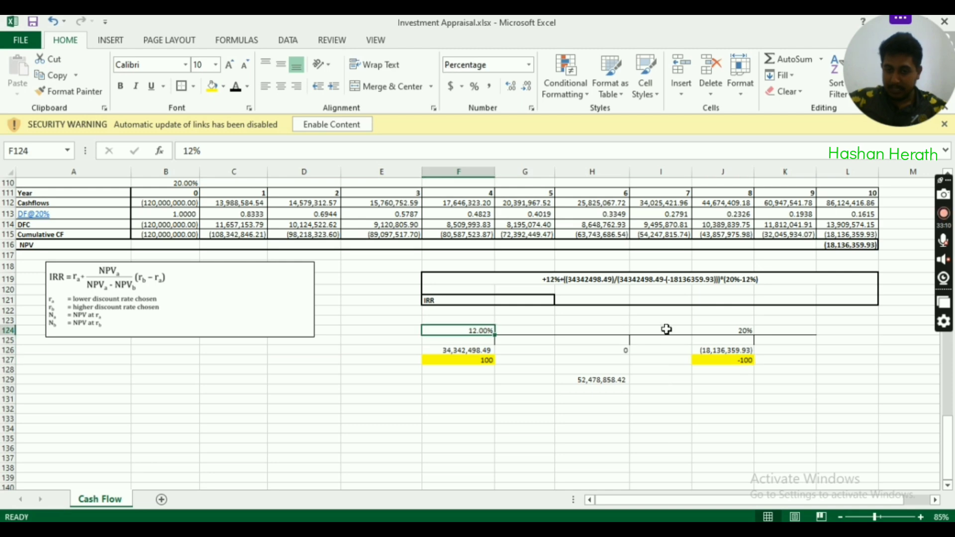
left_click(707, 331)
left_click(492, 396)
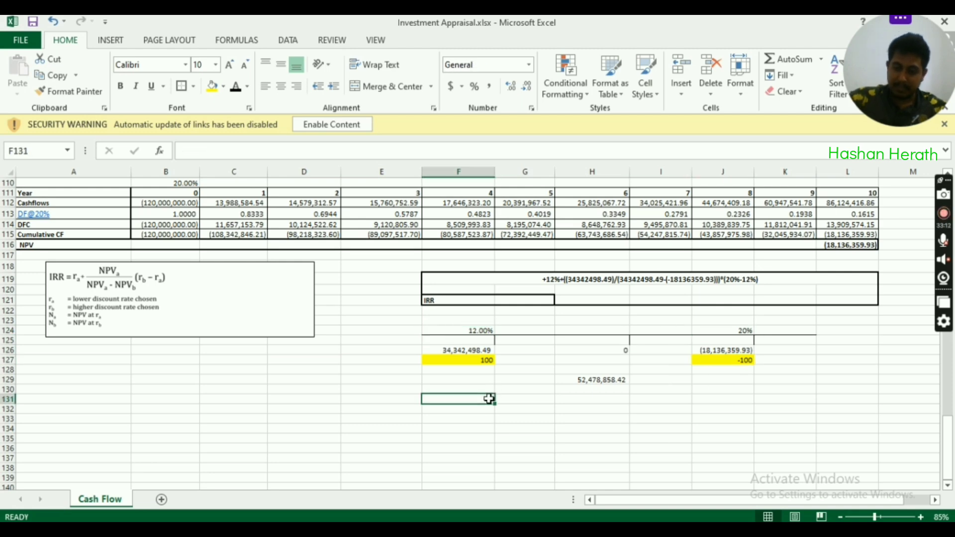
Enter 8% in F131 and highlight the 12%–20% span and the 100/-100 markers
type("8")
key("BackSpace")
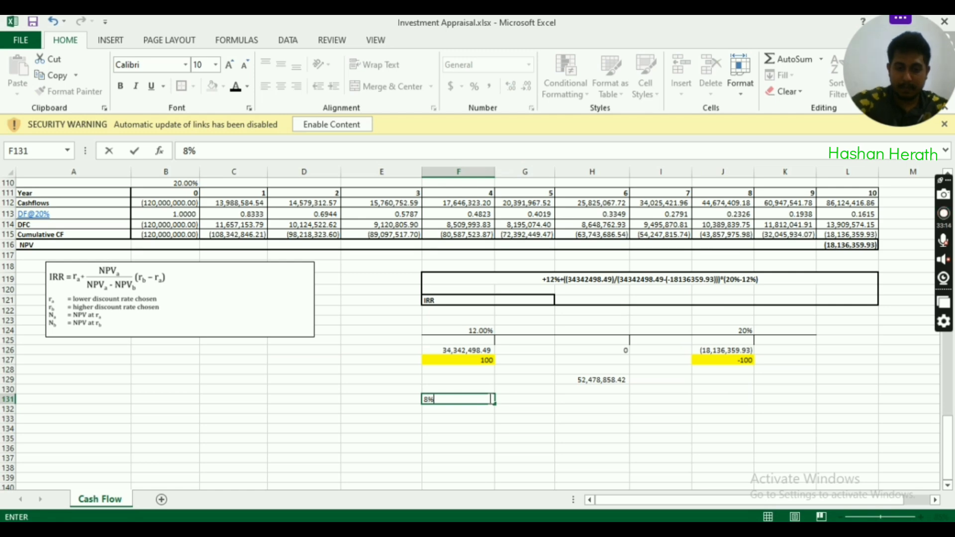
key("Return")
left_click(488, 400)
left_click_drag(453, 330, 726, 331)
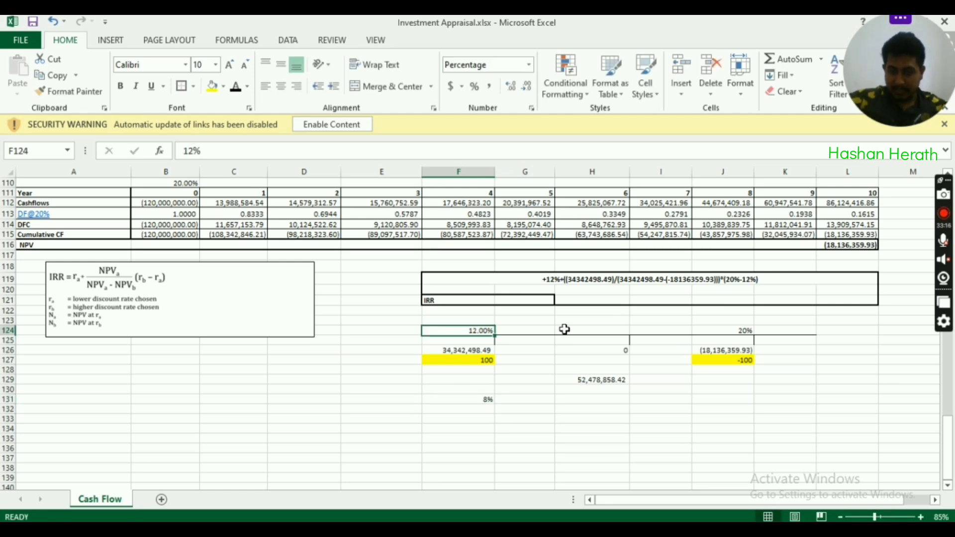
left_click_drag(462, 360, 724, 360)
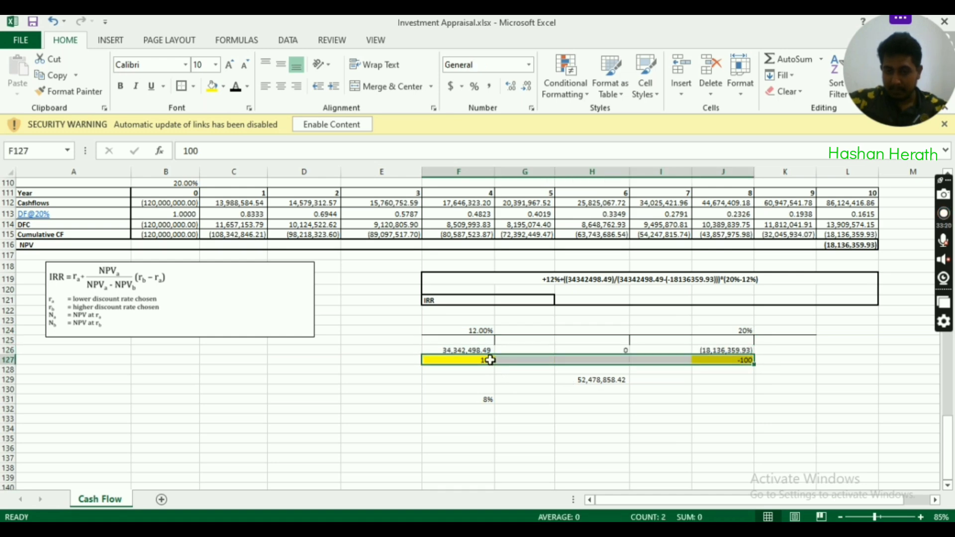
left_click_drag(490, 360, 724, 360)
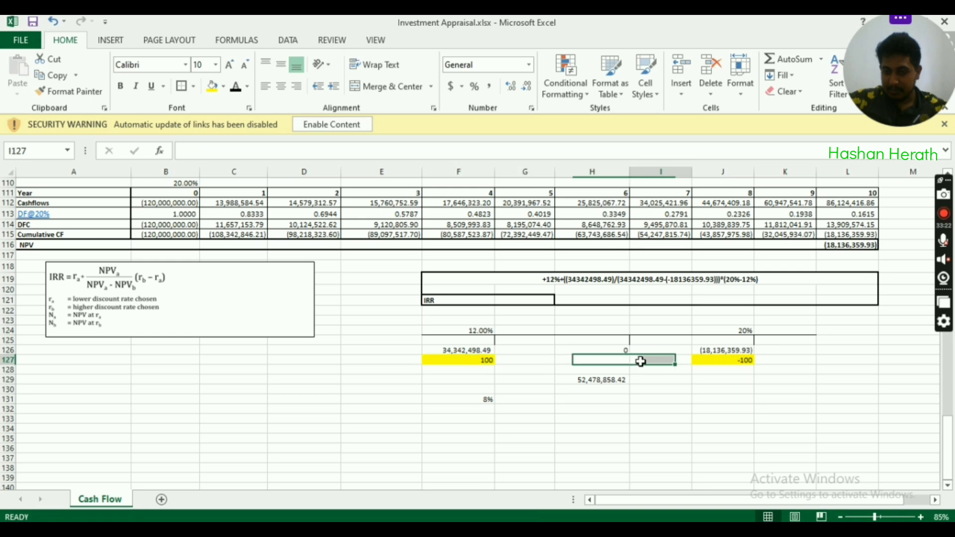
Enter 200 in F132, shown as 200.00 in Comma Style
left_click(483, 409)
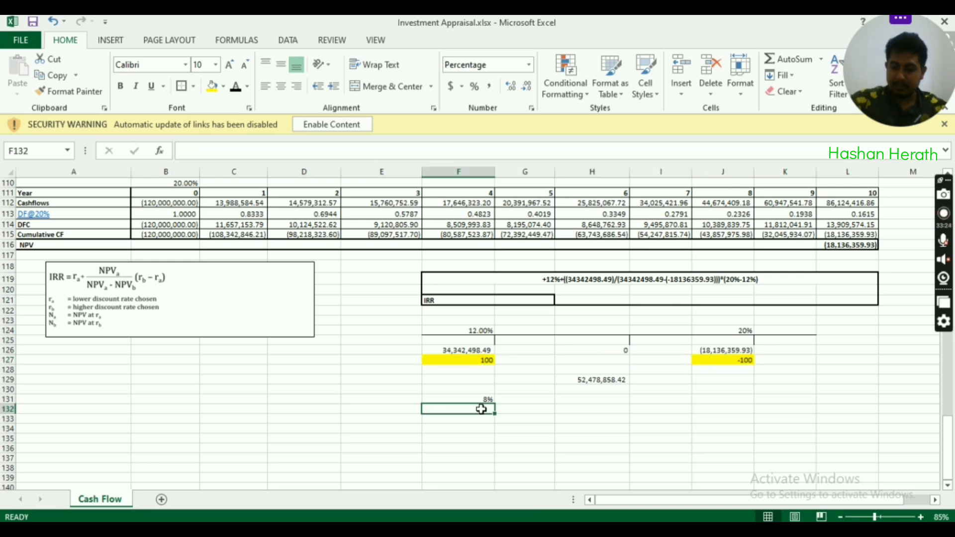
type("200")
key("Tab")
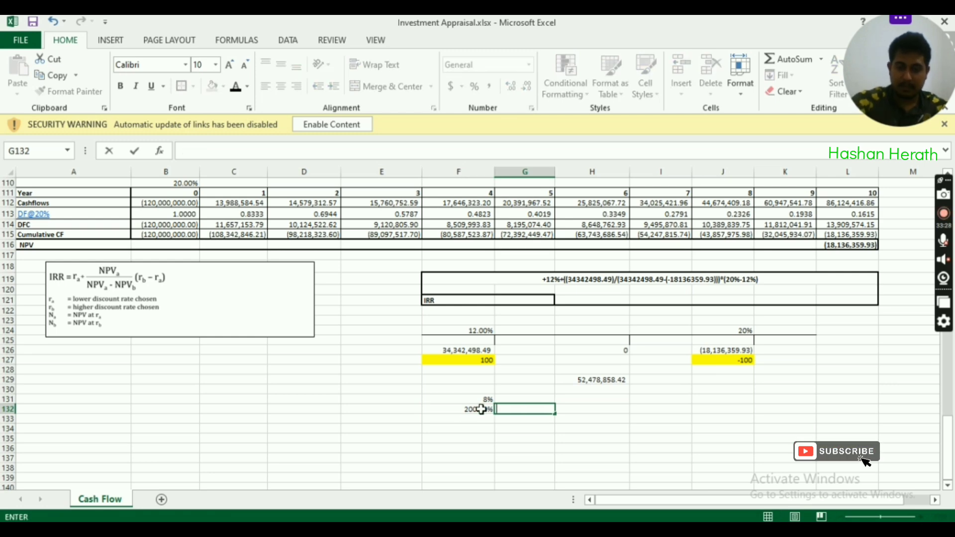
left_click(481, 409)
type("20")
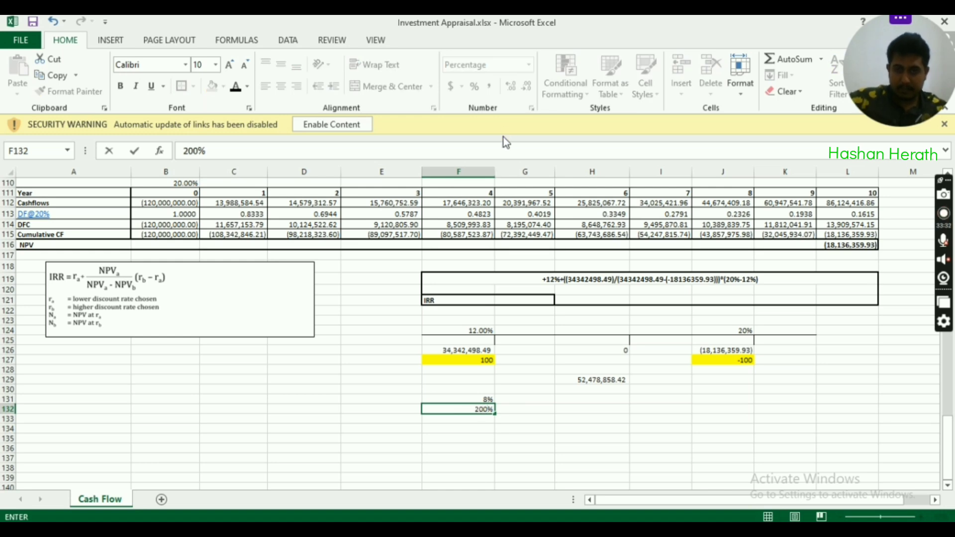
key("ctrl+Return")
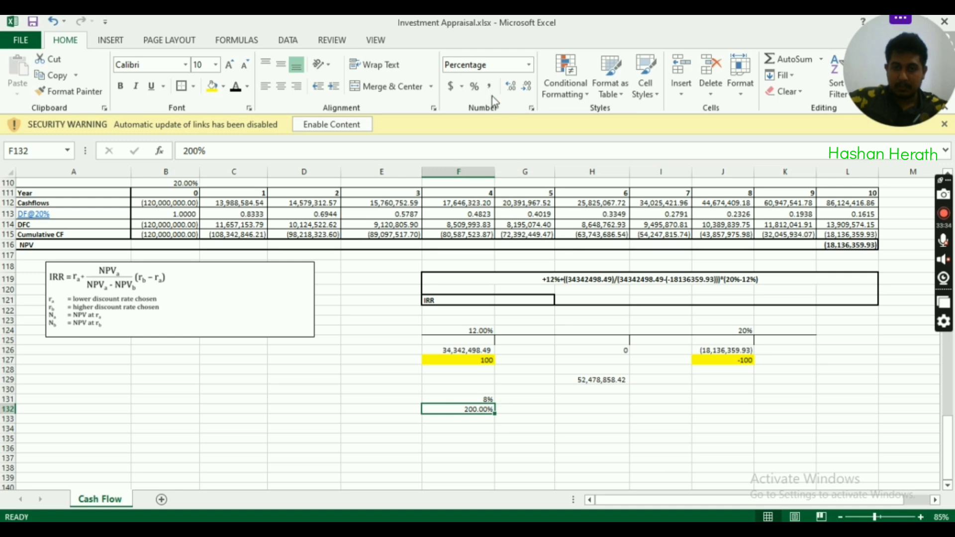
left_click(488, 90)
type("200")
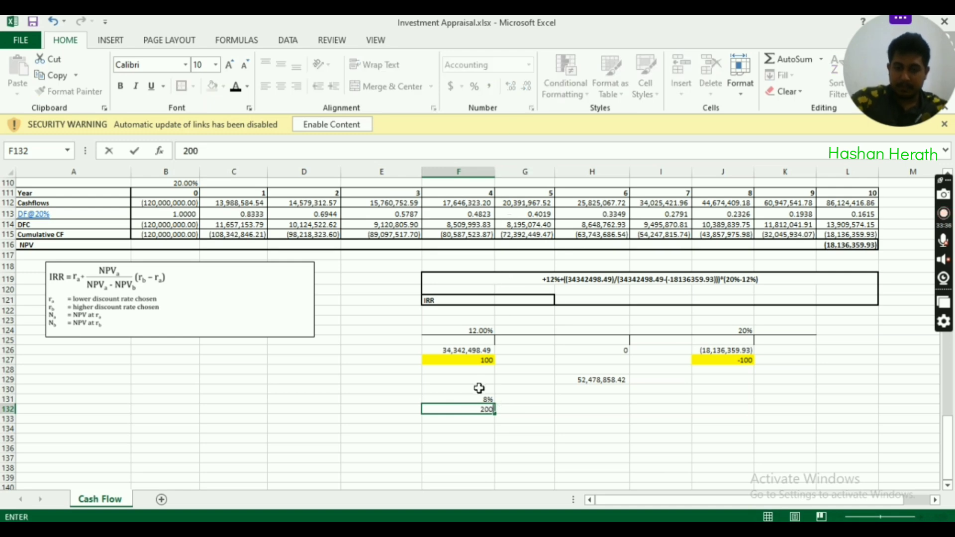
key("ctrl+Return")
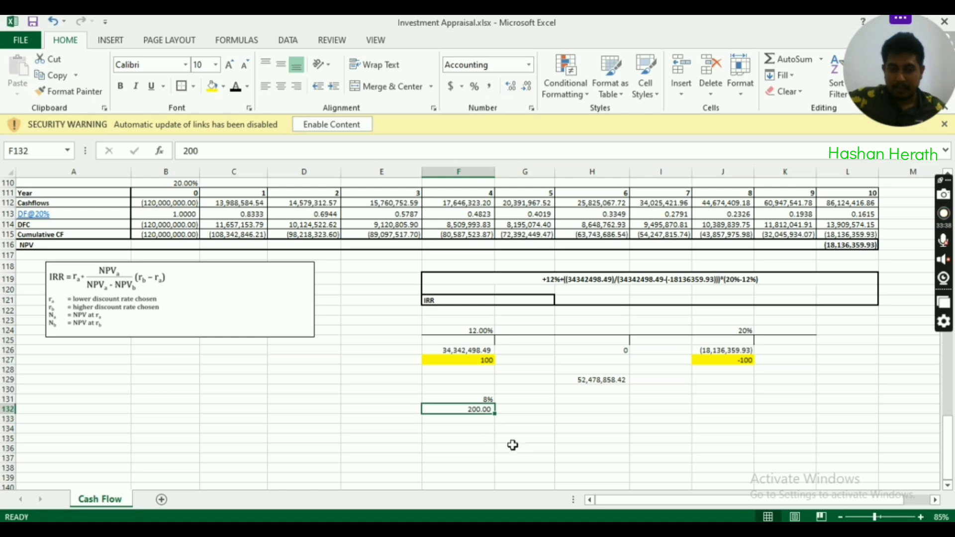
Point out the 8% and 200.00 values and the distance from 100 to zero, then begin a formula in F134
left_click(485, 399)
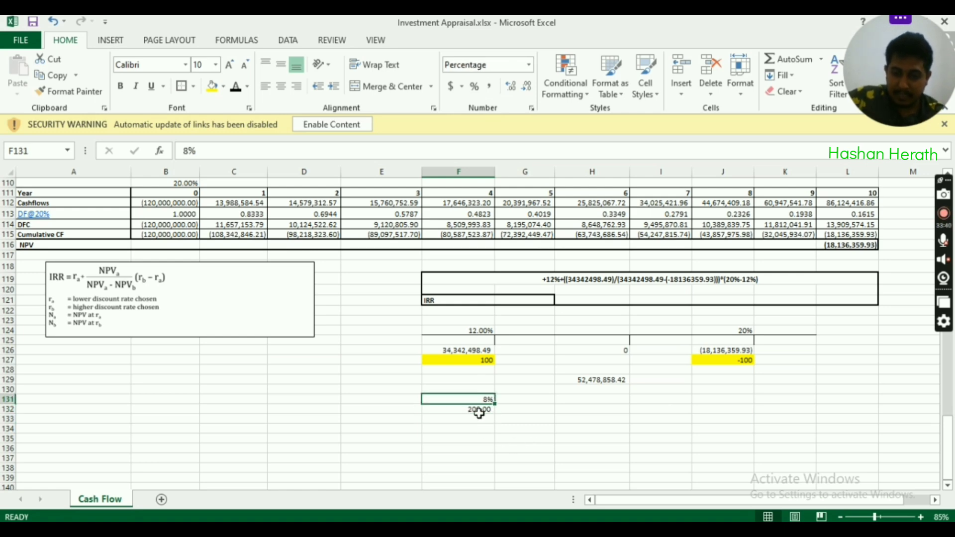
left_click(478, 411)
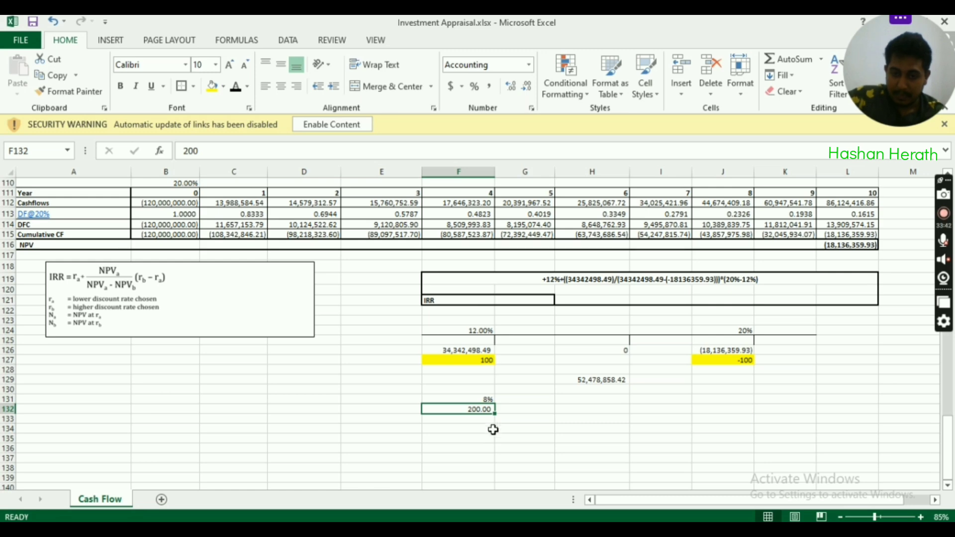
left_click_drag(465, 360, 587, 362)
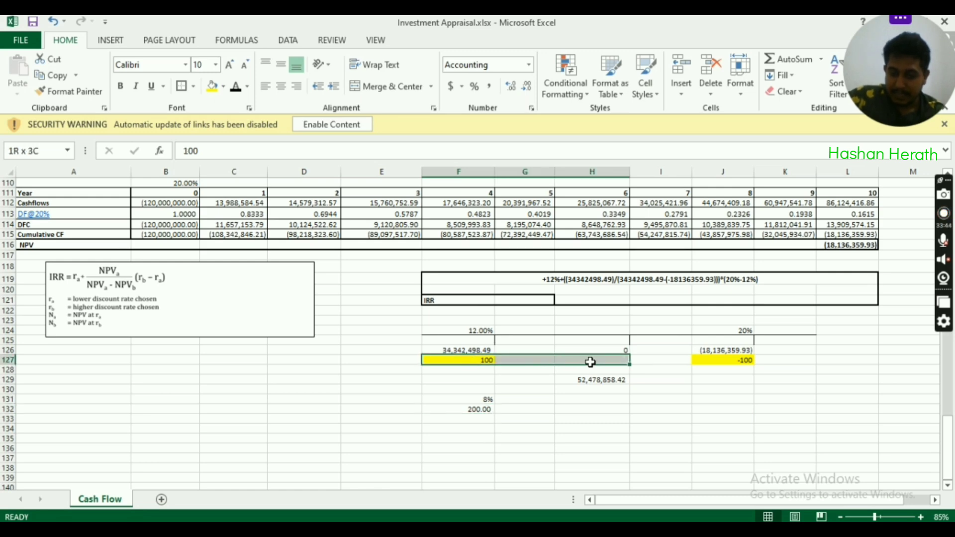
left_click(470, 429)
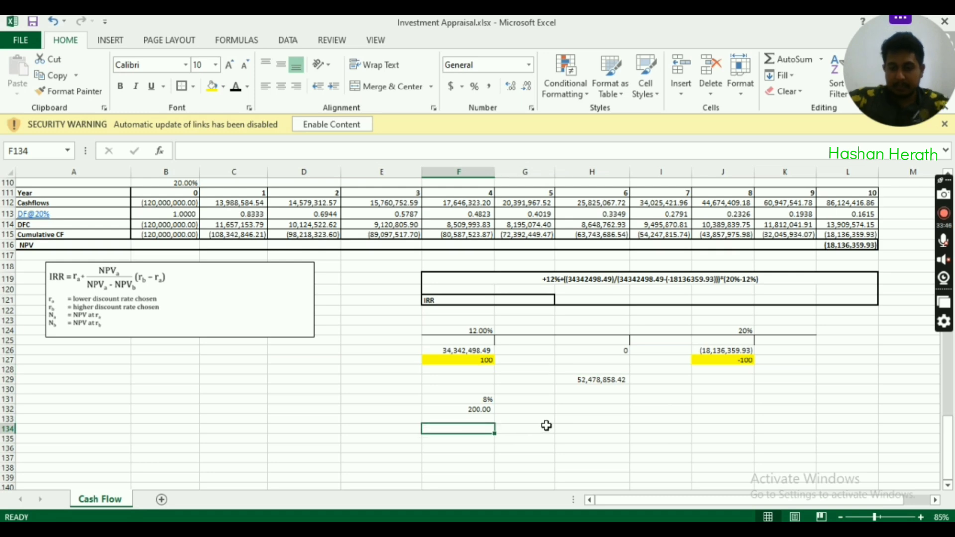
type("+")
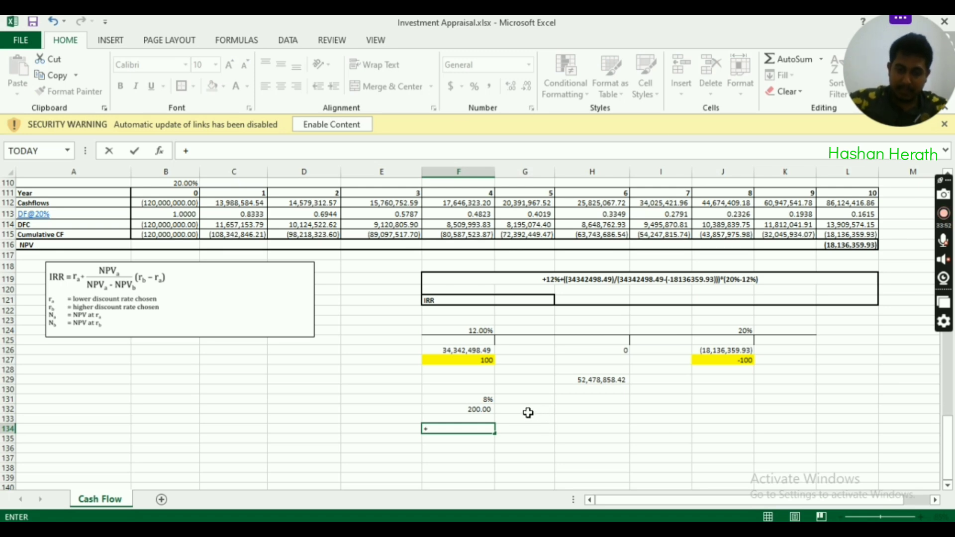
Calculate 100/200×8% in F134 and show the result as a 4% percentage
key("Escape")
left_click_drag(483, 360, 586, 359)
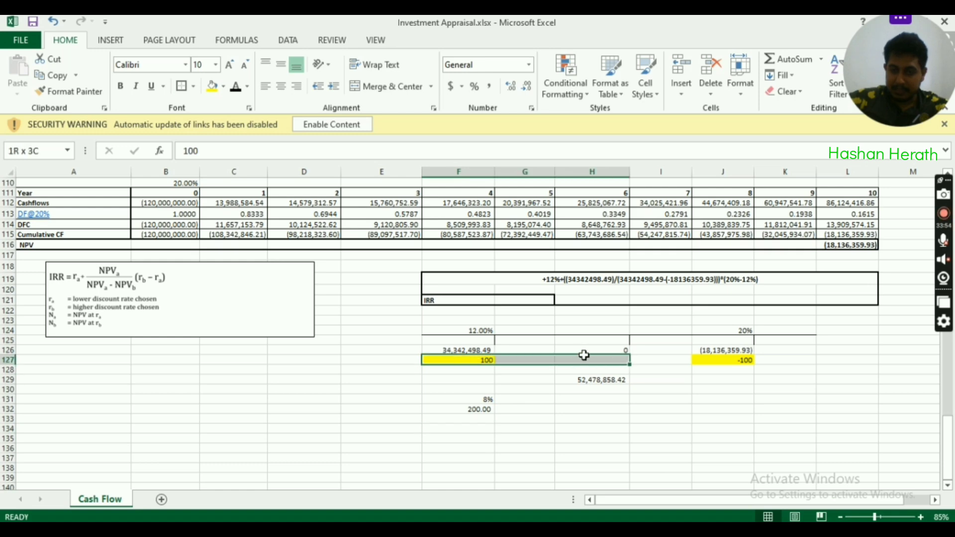
left_click(485, 429)
type("1")
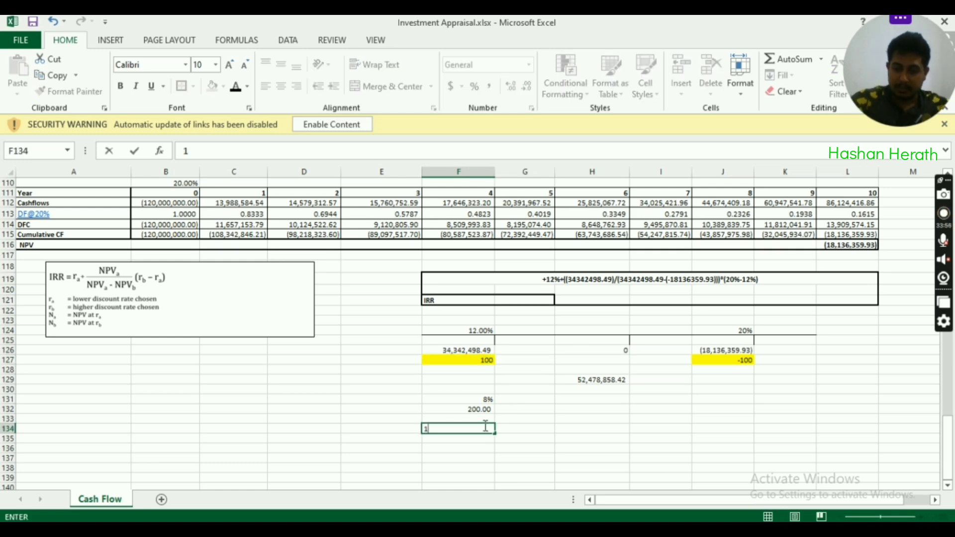
type("+100/200*")
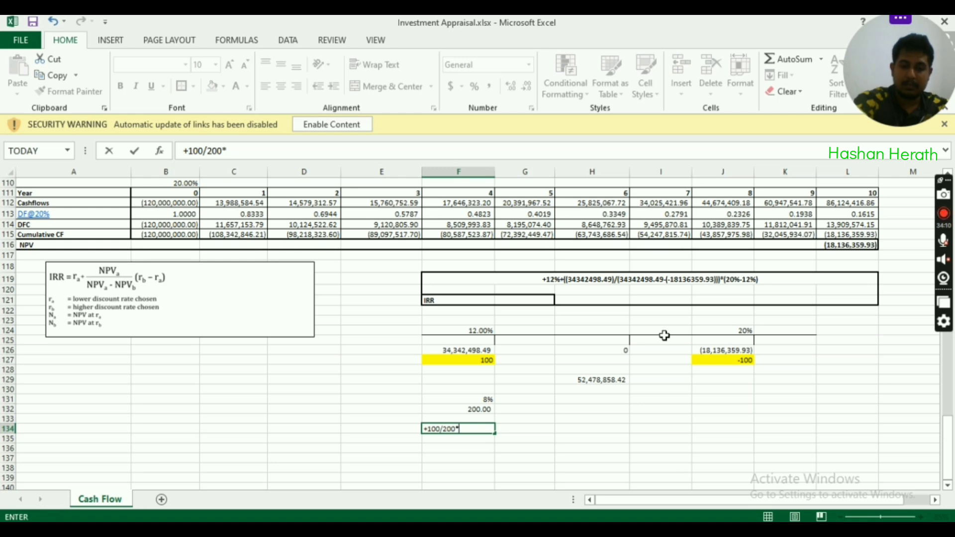
type("8%")
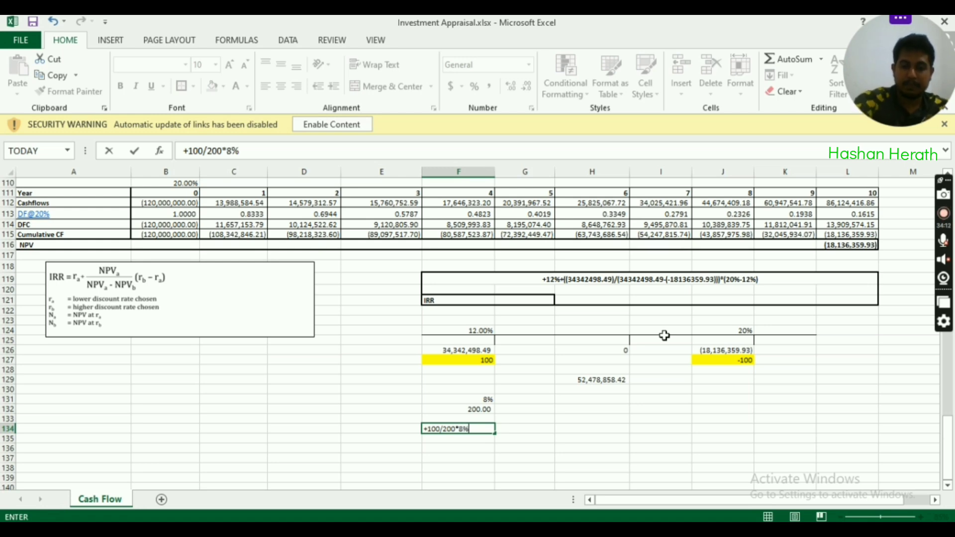
key("Return")
left_click(490, 426)
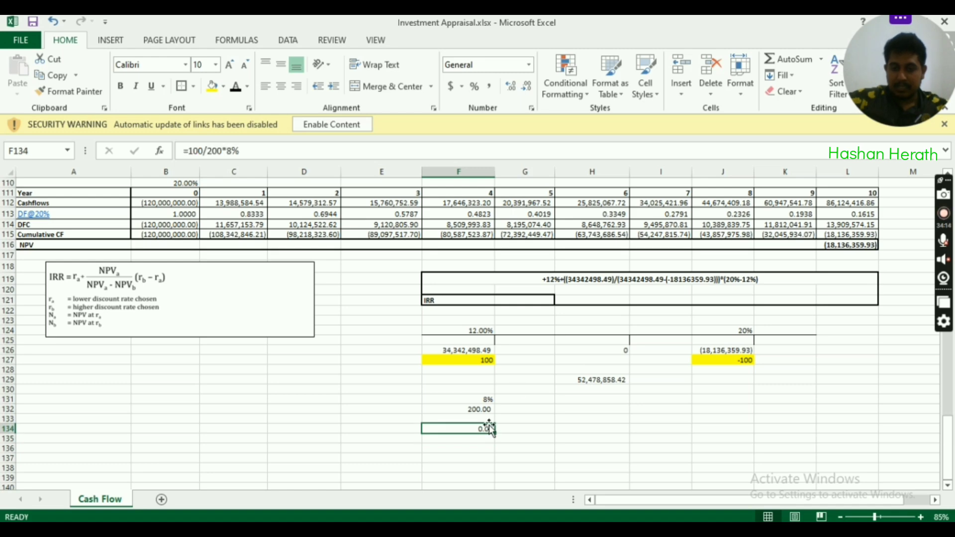
left_click(490, 88)
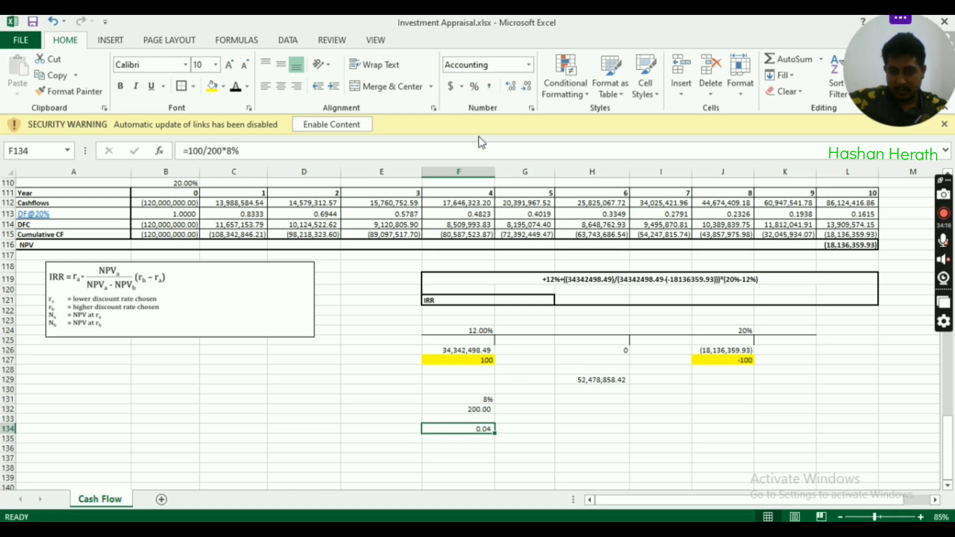
left_click(475, 89)
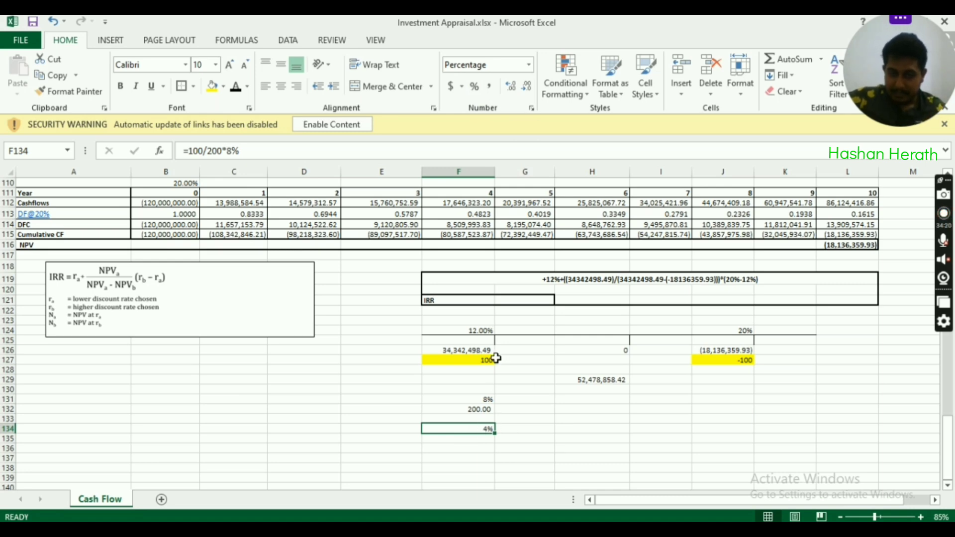
Review the rate span and NPV figures, then delete the scratch cells F131:F134
left_click_drag(496, 358, 675, 359)
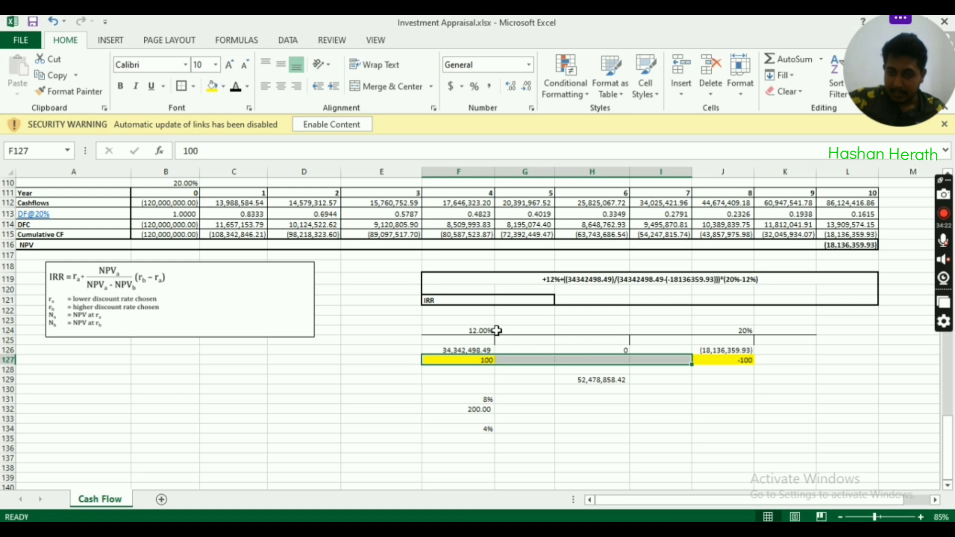
left_click_drag(496, 330, 704, 341)
left_click(477, 330)
left_click_drag(478, 359, 628, 358)
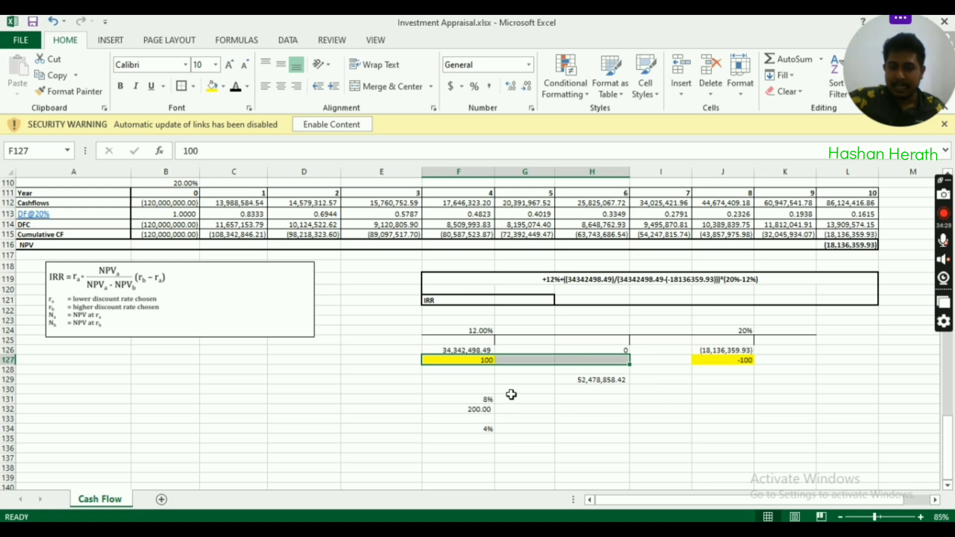
left_click_drag(583, 382, 587, 389)
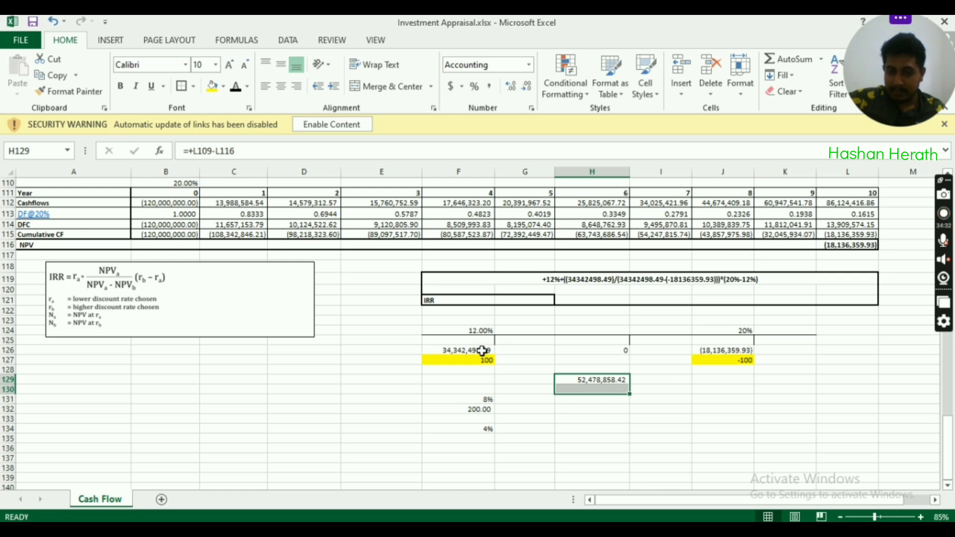
left_click_drag(482, 350, 607, 350)
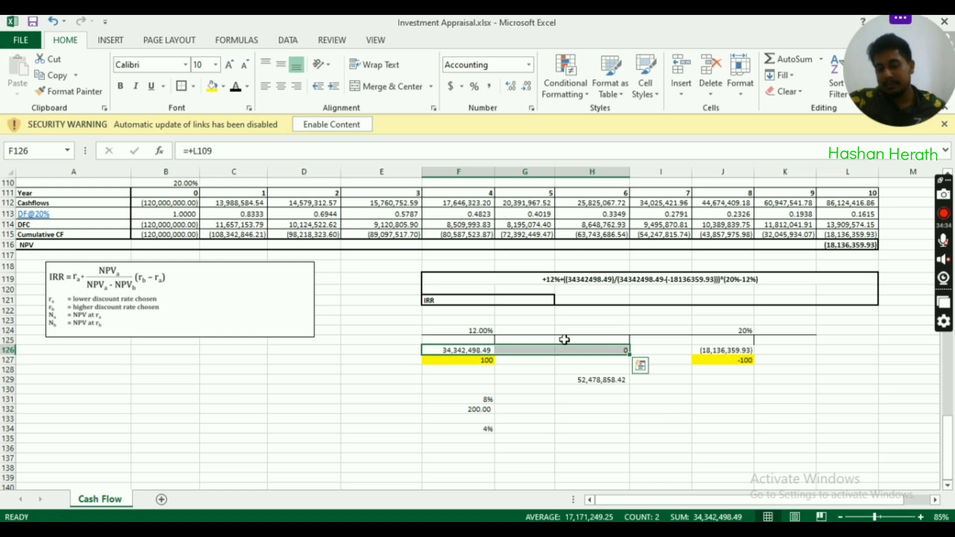
left_click(527, 409)
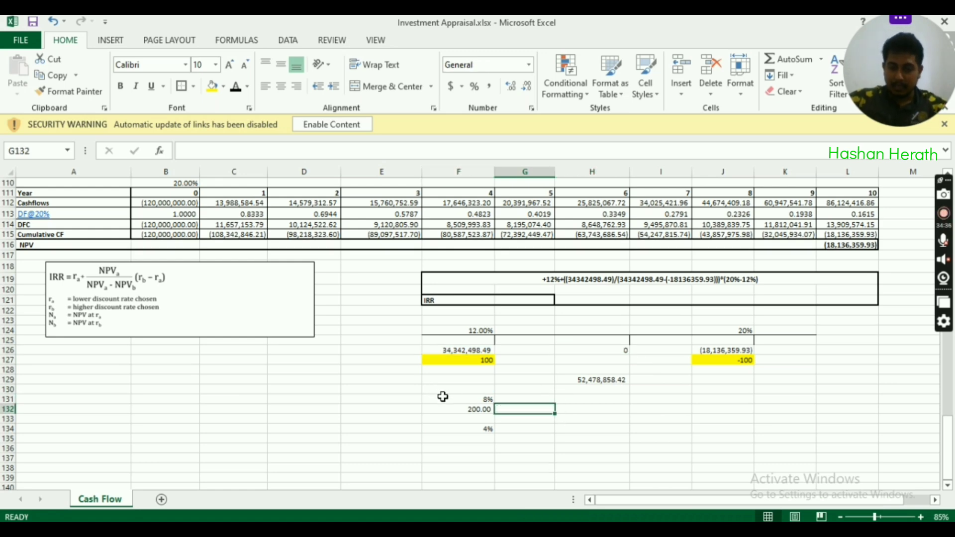
left_click_drag(443, 397, 458, 428)
key("Delete")
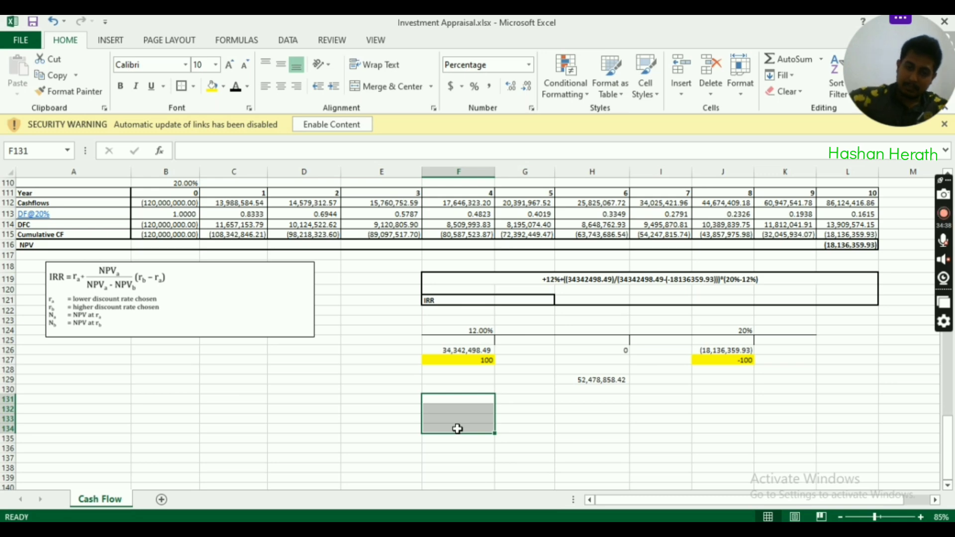
left_click(563, 279)
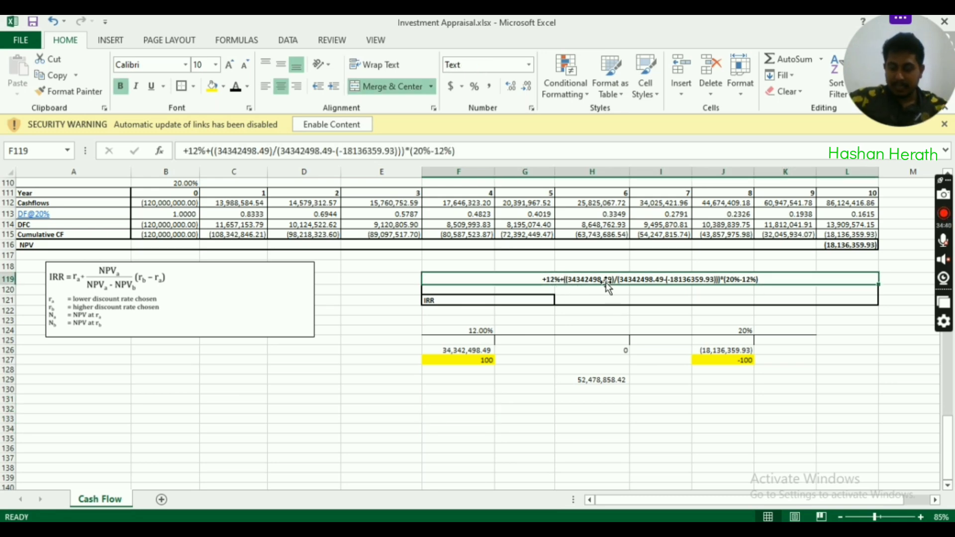
left_click_drag(500, 330, 599, 329)
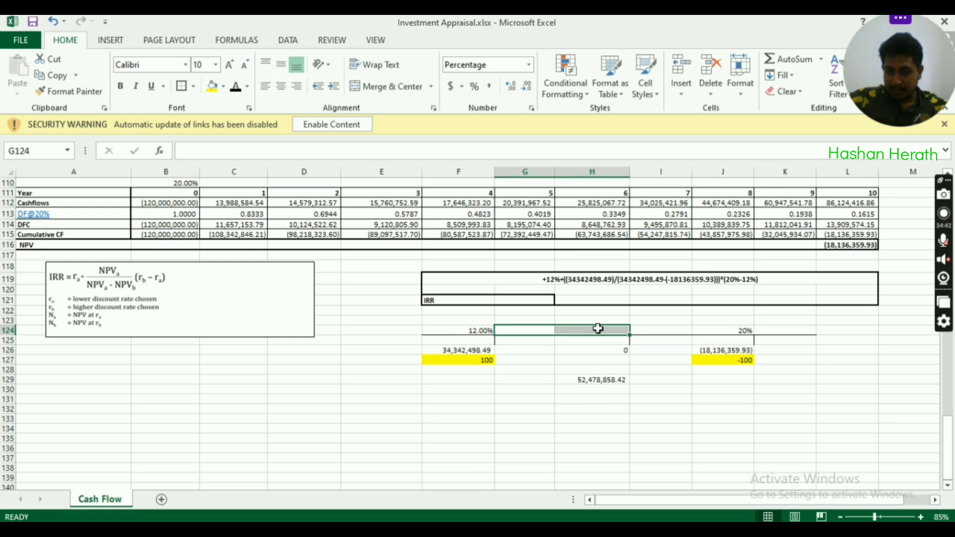
left_click(468, 331)
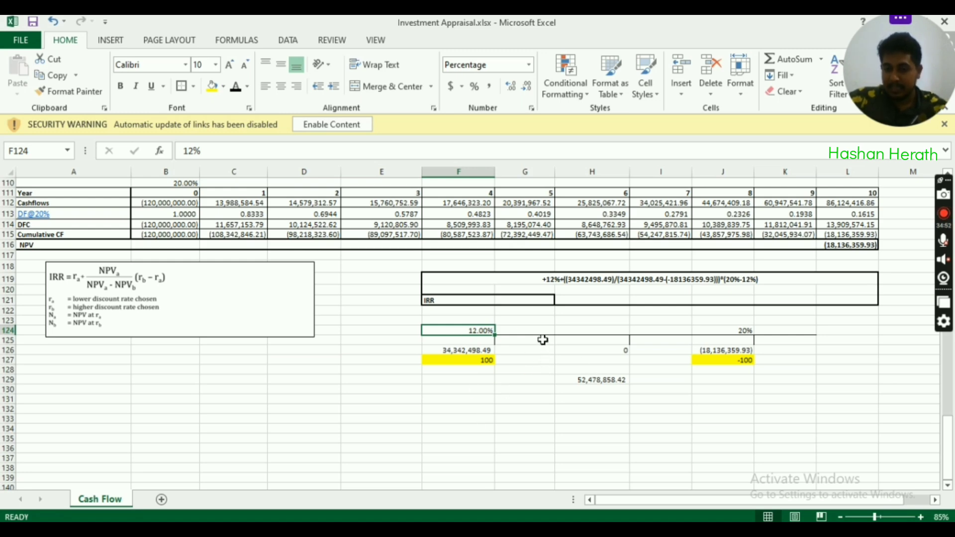
left_click(580, 378)
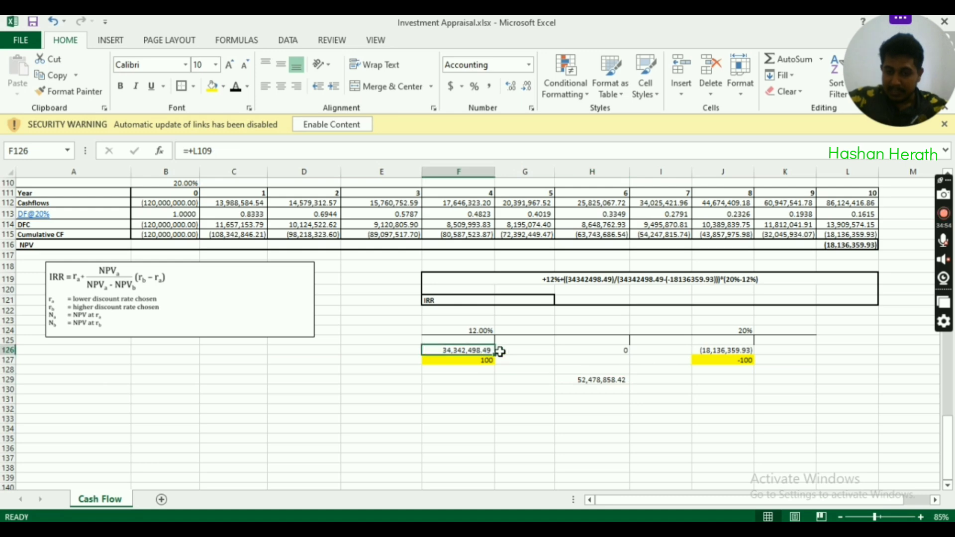
left_click_drag(473, 350, 612, 350)
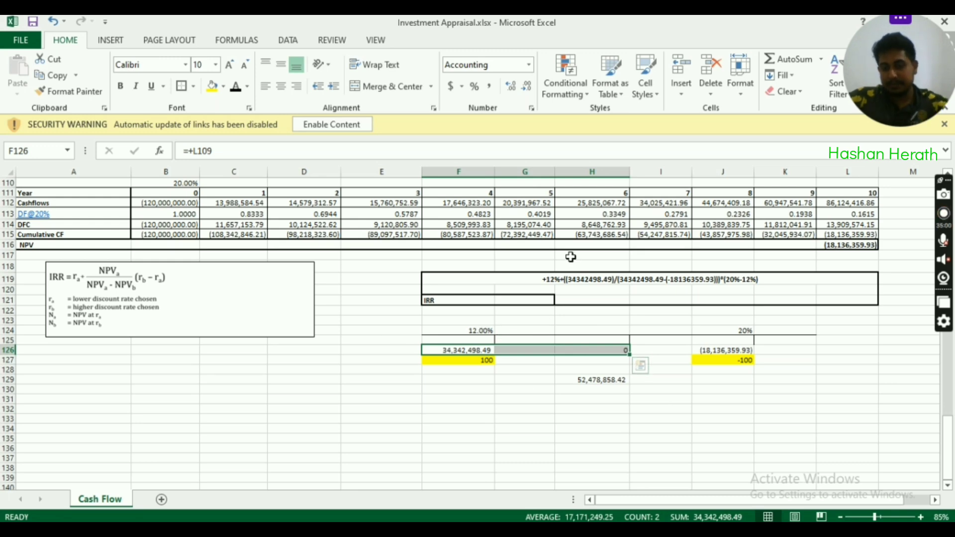
left_click(508, 298)
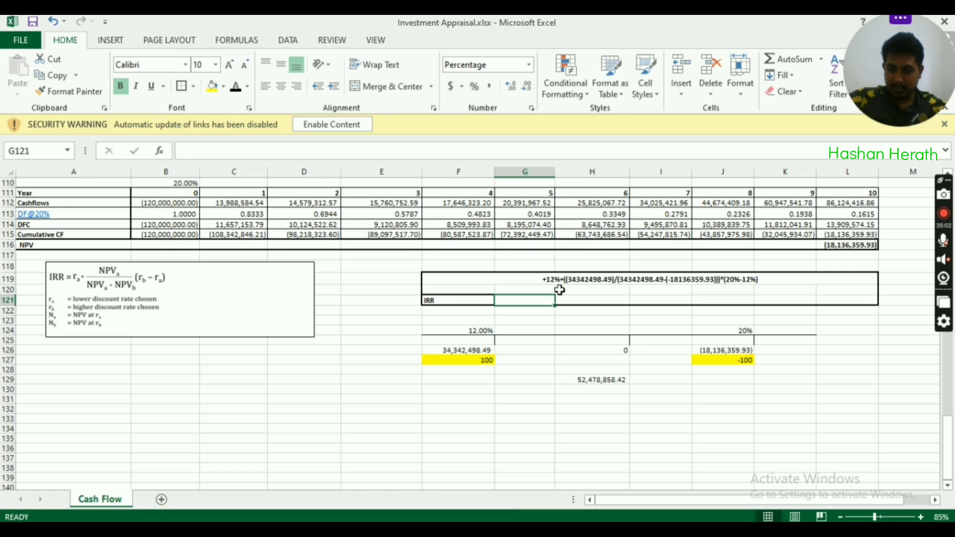
In G121, start the formula +B102+(L109/(L109-L116)) from the 12% rate and both NPVs
type("+")
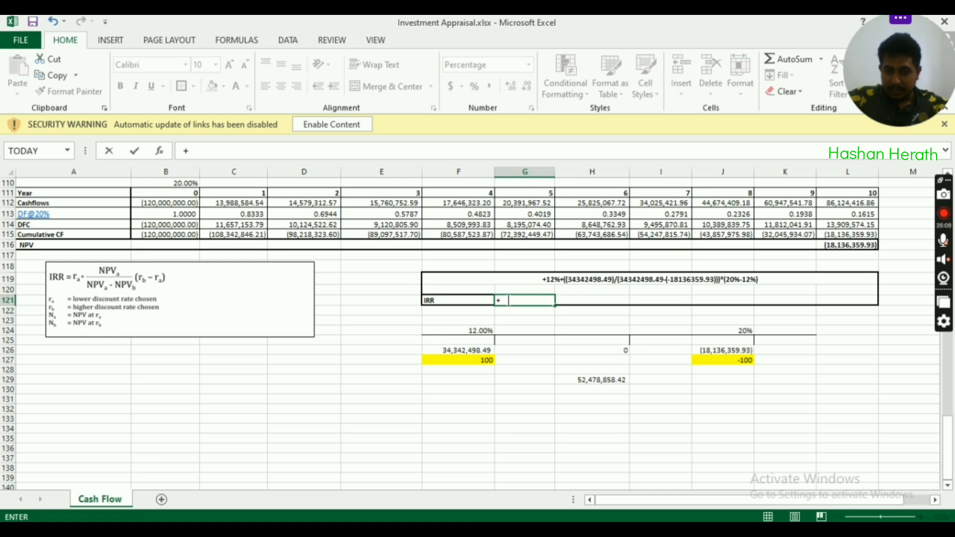
scroll(288, 321, "up", 1)
scroll(287, 320, "up", 1)
scroll(223, 288, "up", 1)
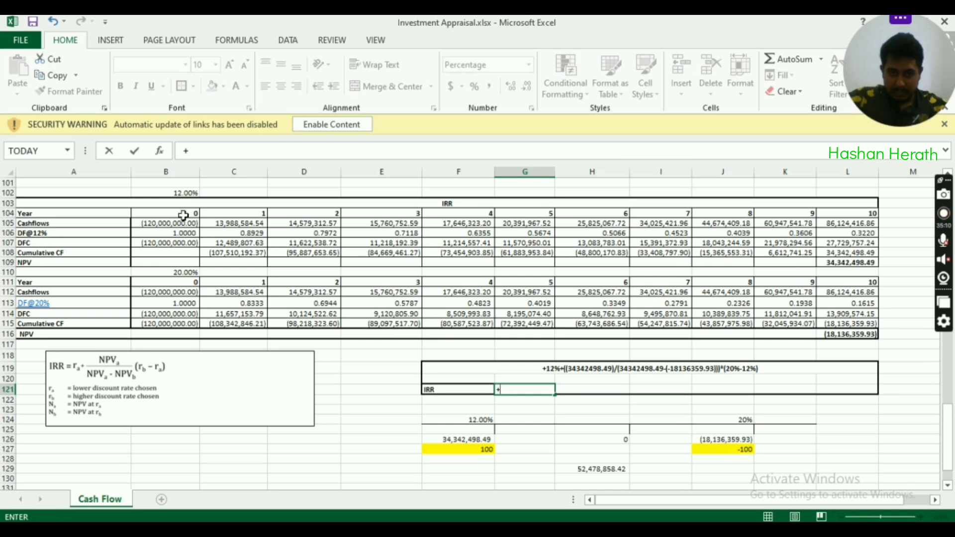
left_click(178, 194)
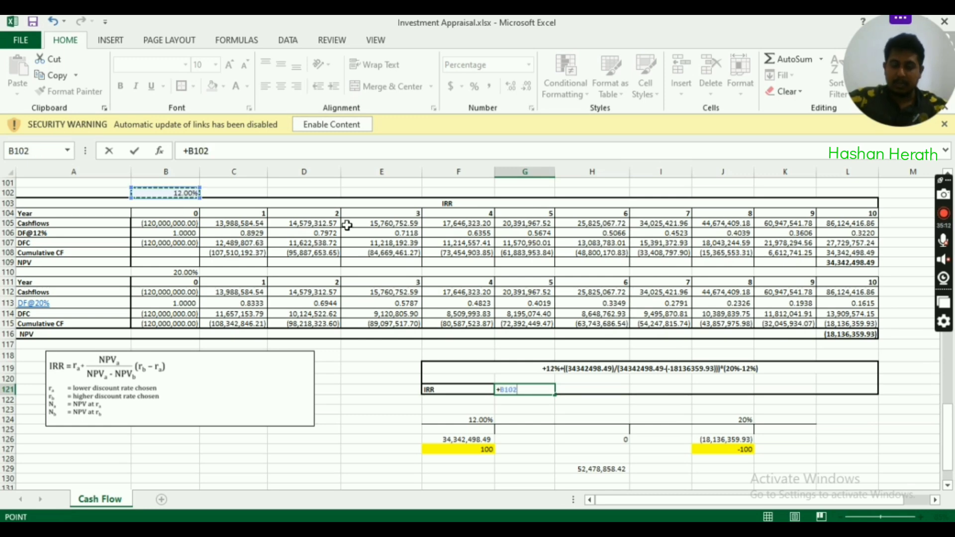
type("+(")
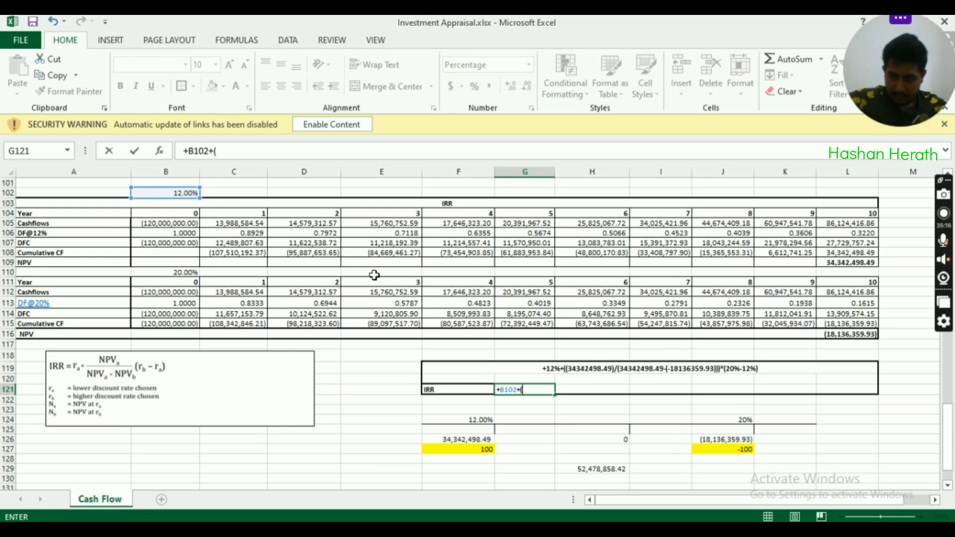
left_click(847, 264)
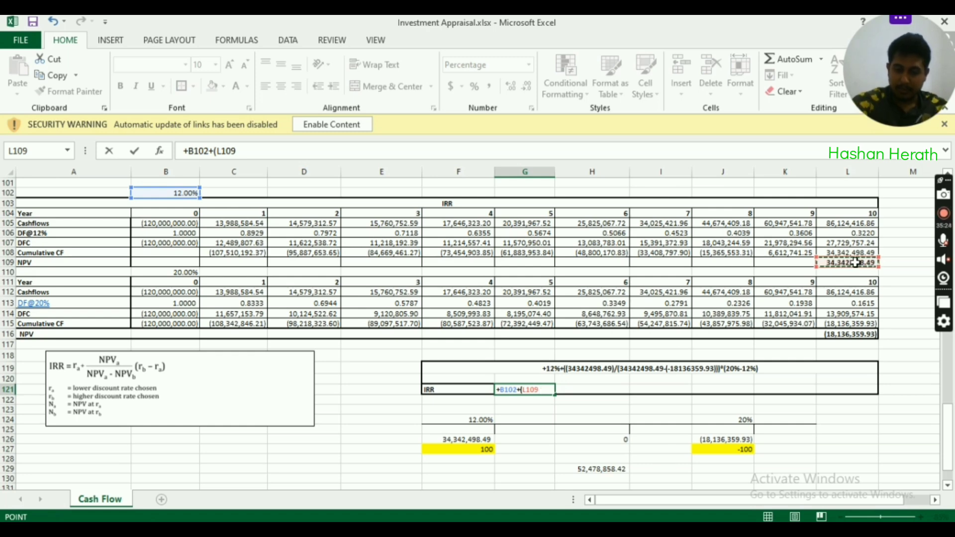
type("/")
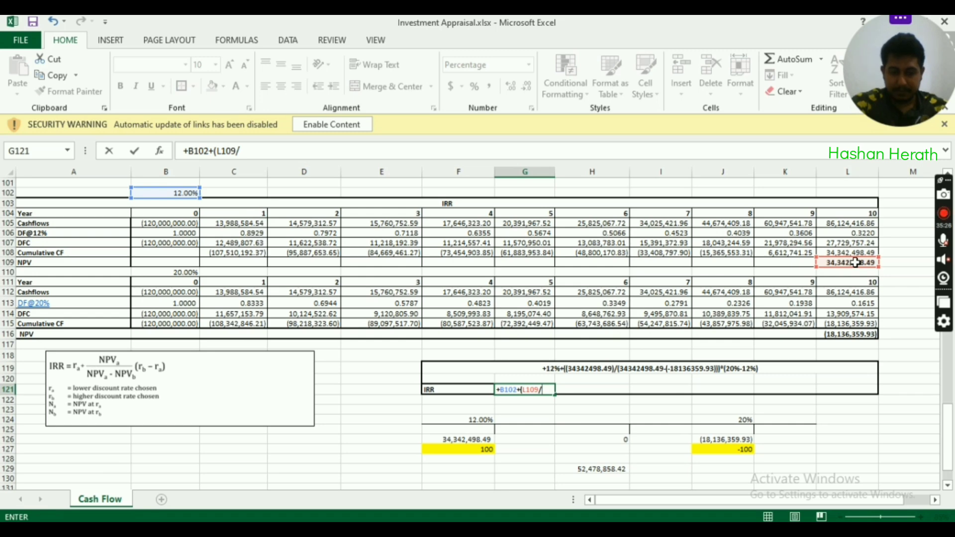
type("(")
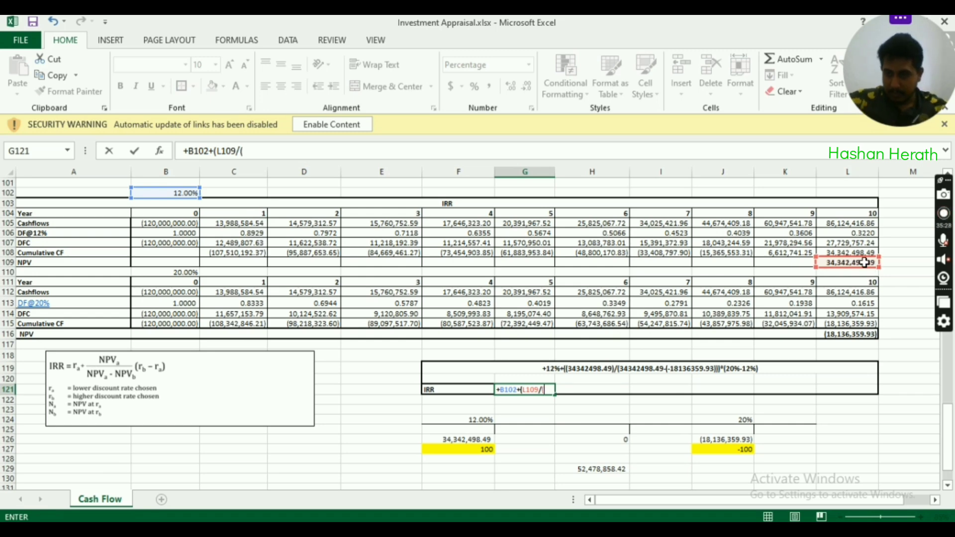
left_click(864, 263)
type("-")
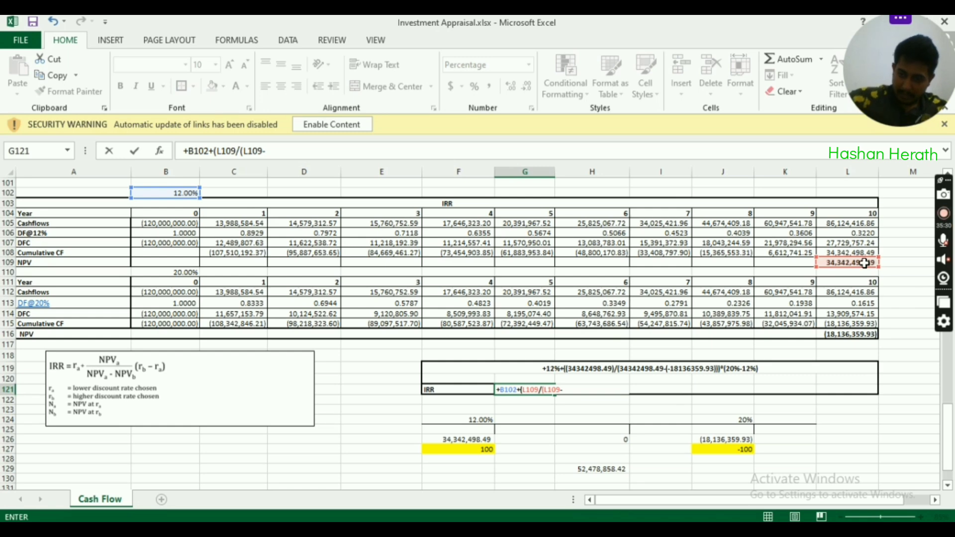
left_click(840, 336)
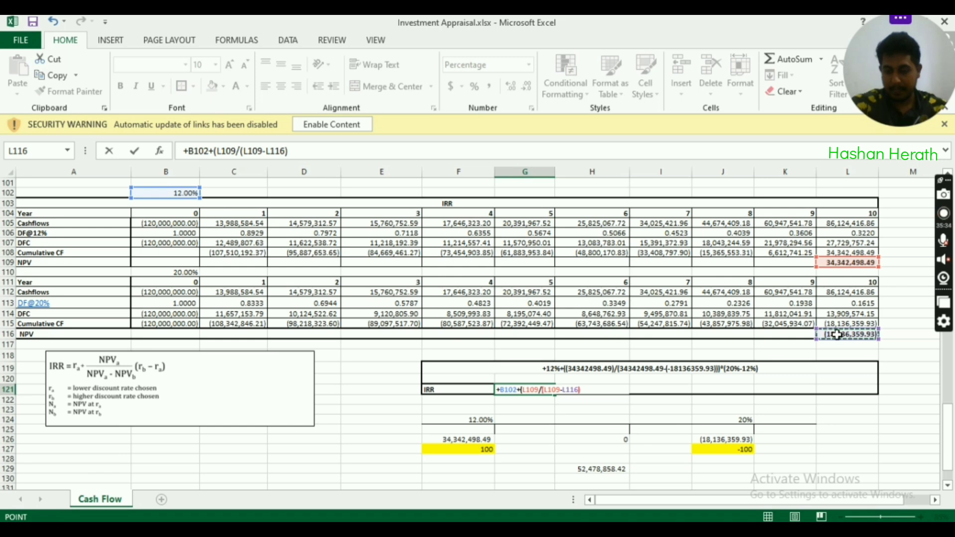
Finish the formula with *(B110-B102) and enter it, giving an IRR of 17.24%
type(")")
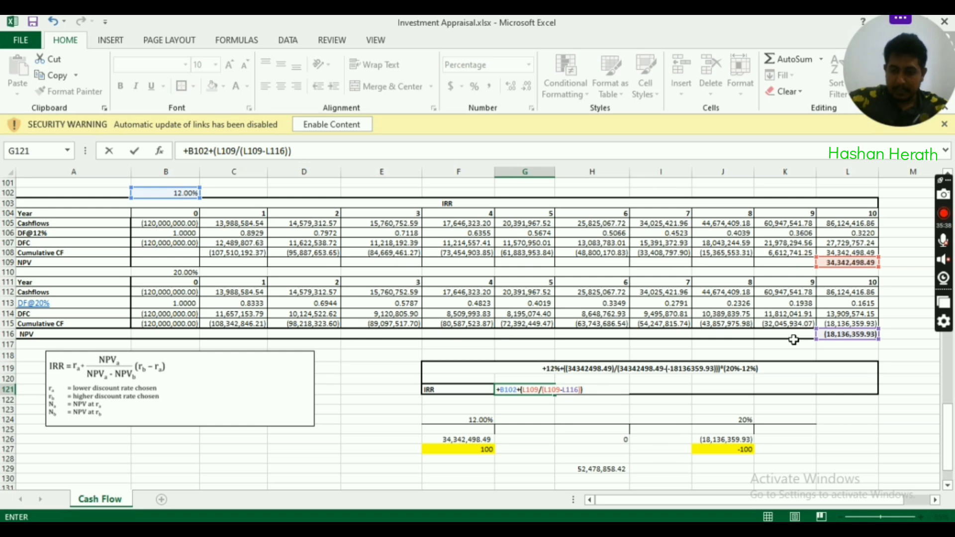
type("*")
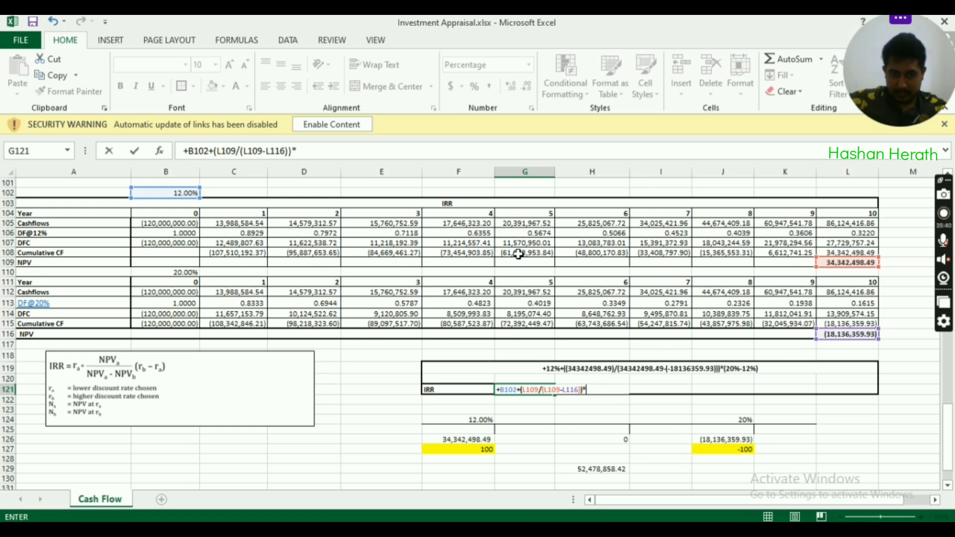
left_click(156, 271)
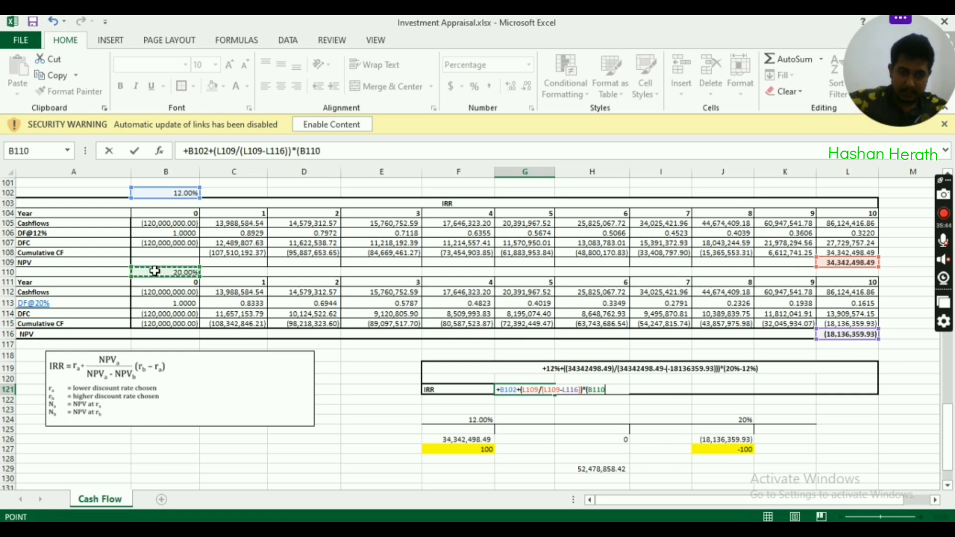
type("-")
left_click(165, 194)
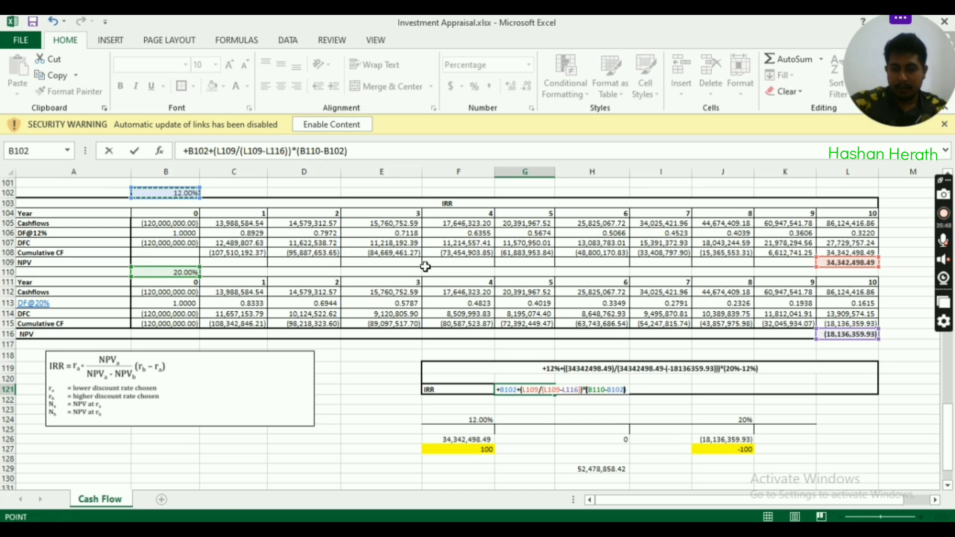
type(")")
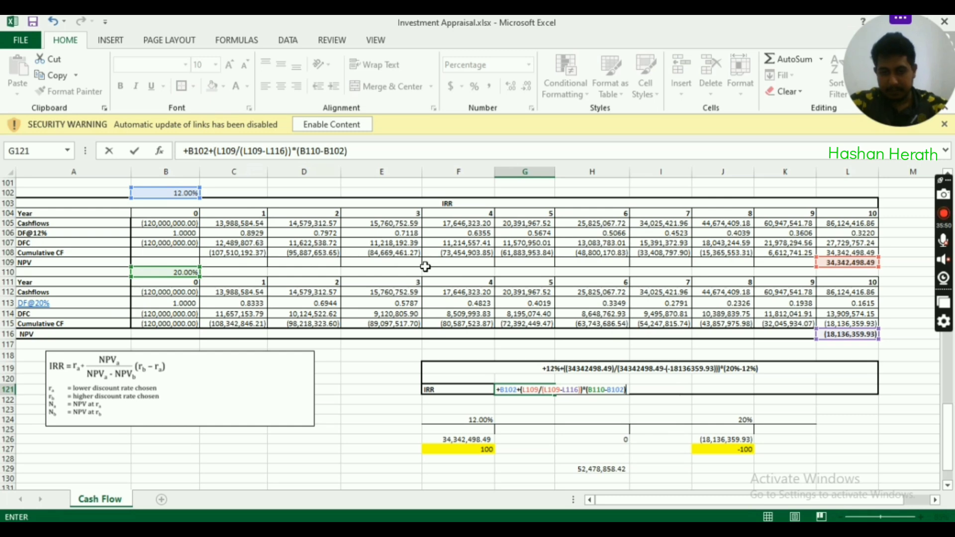
key("Return")
Enter 17.24 in H124, between the 12% and 20% rates on the interpolation line
key("Up")
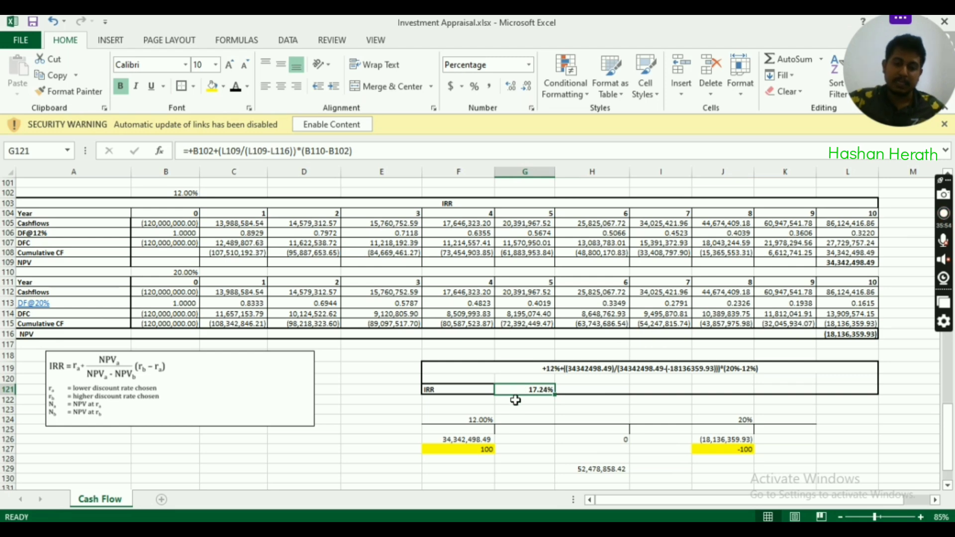
scroll(597, 411, "down", 1)
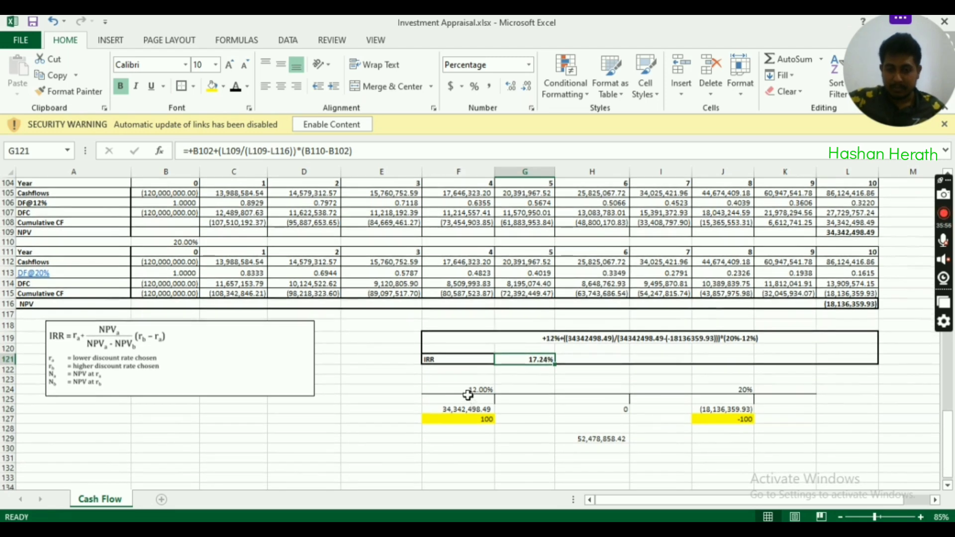
left_click(469, 388)
left_click_drag(470, 389, 611, 390)
left_click_drag(716, 391, 624, 393)
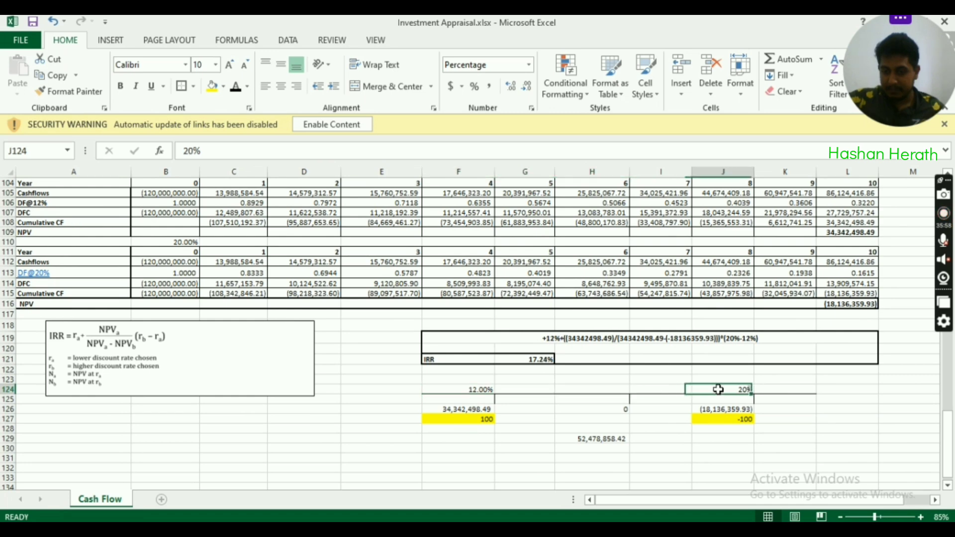
left_click(621, 392)
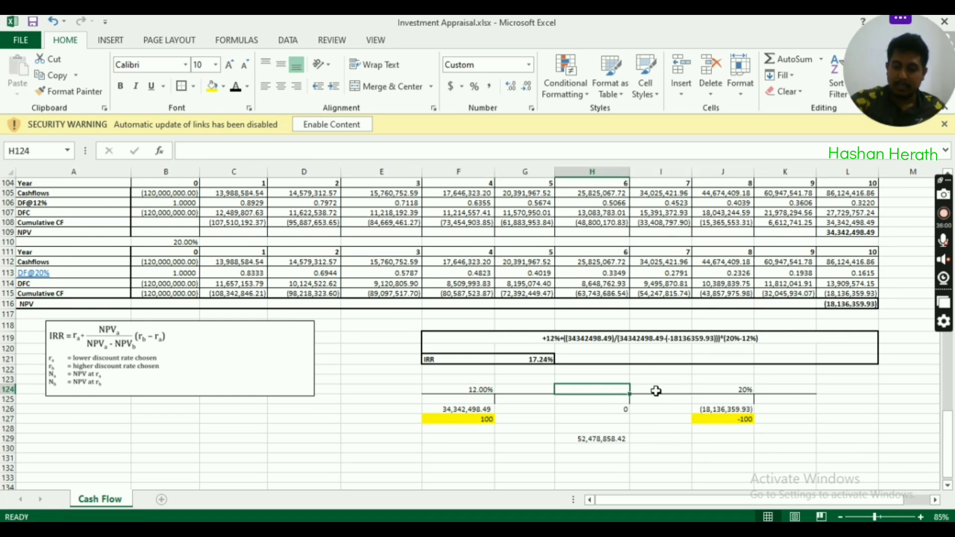
type("17.24")
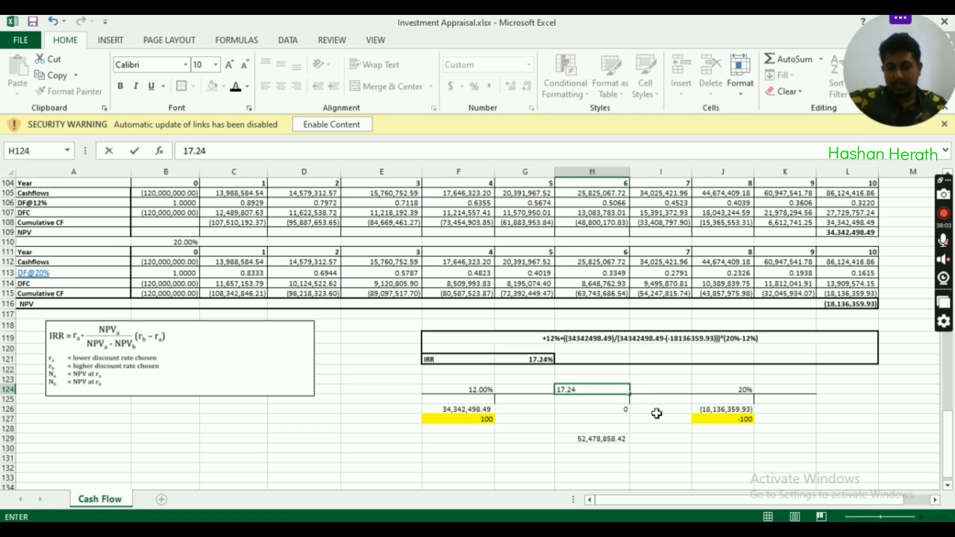
left_click(655, 409)
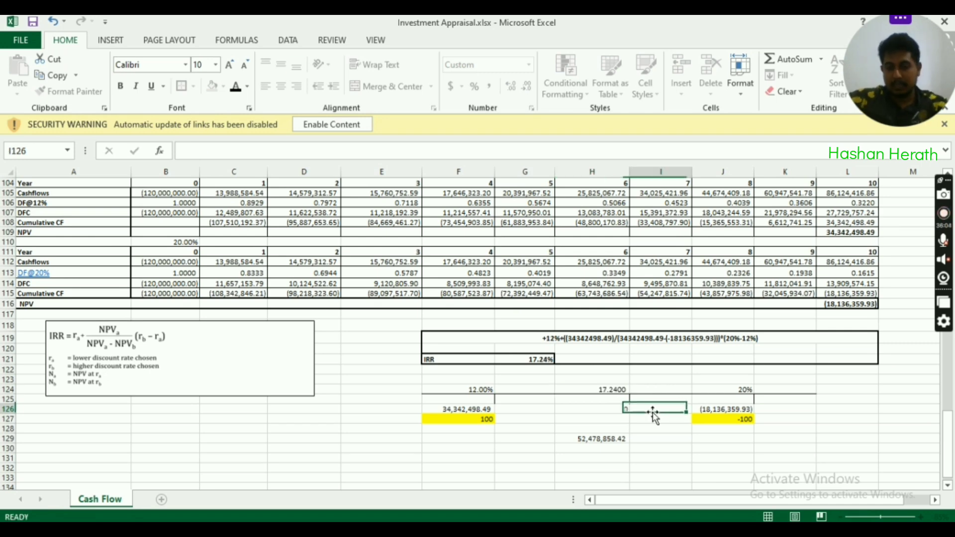
left_click(617, 389)
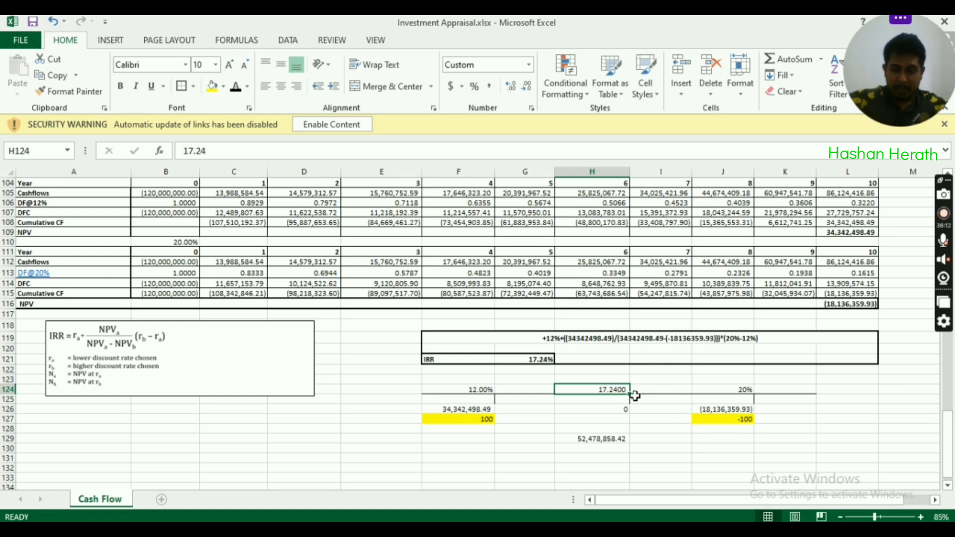
scroll(491, 356, "down", 2)
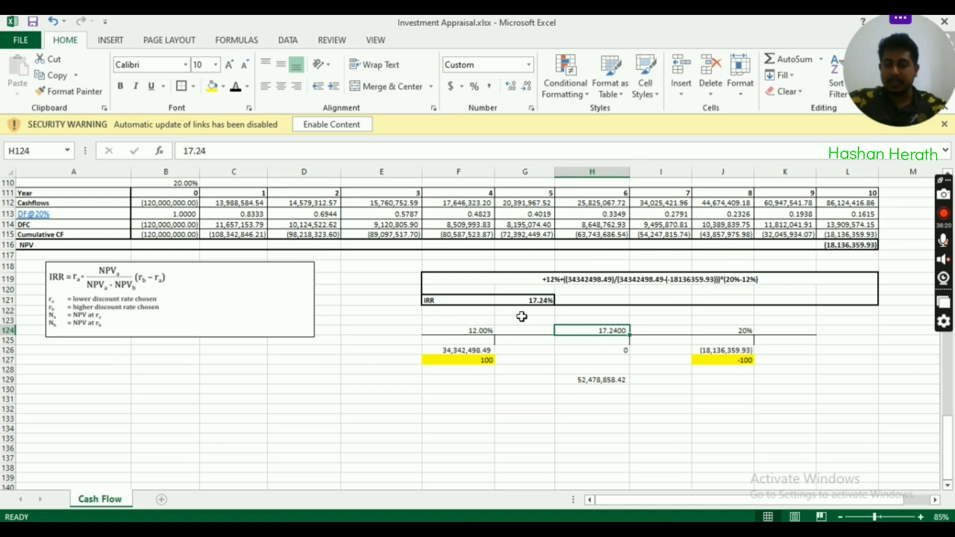
Enter =+IRR(B105:L105) in F131 using the 12% table's cash flows
left_click(456, 398)
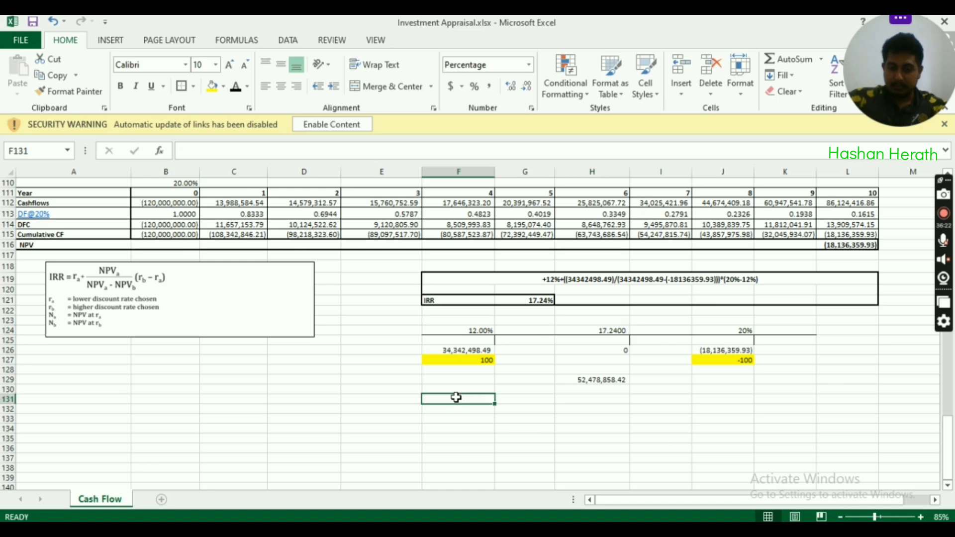
type("+irr")
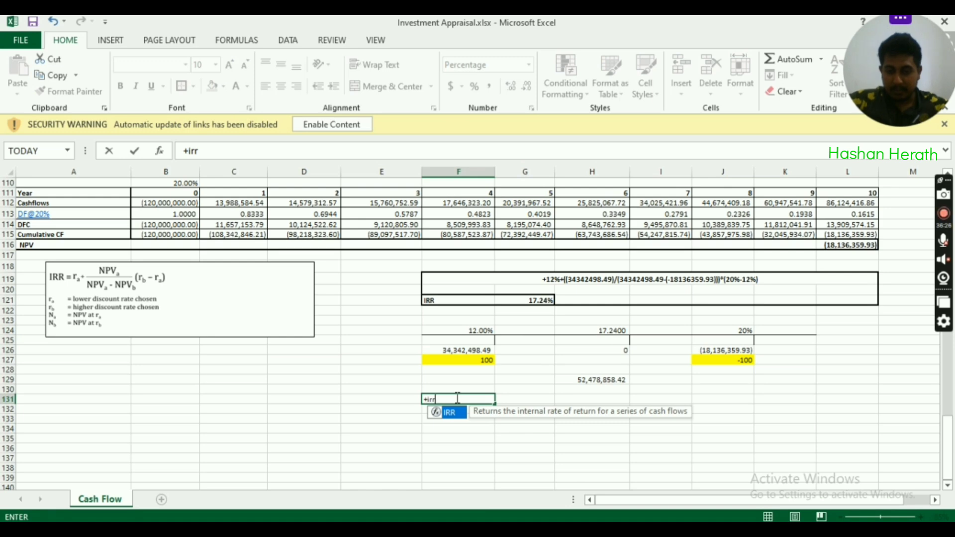
key("Tab")
scroll(479, 424, "up", 4)
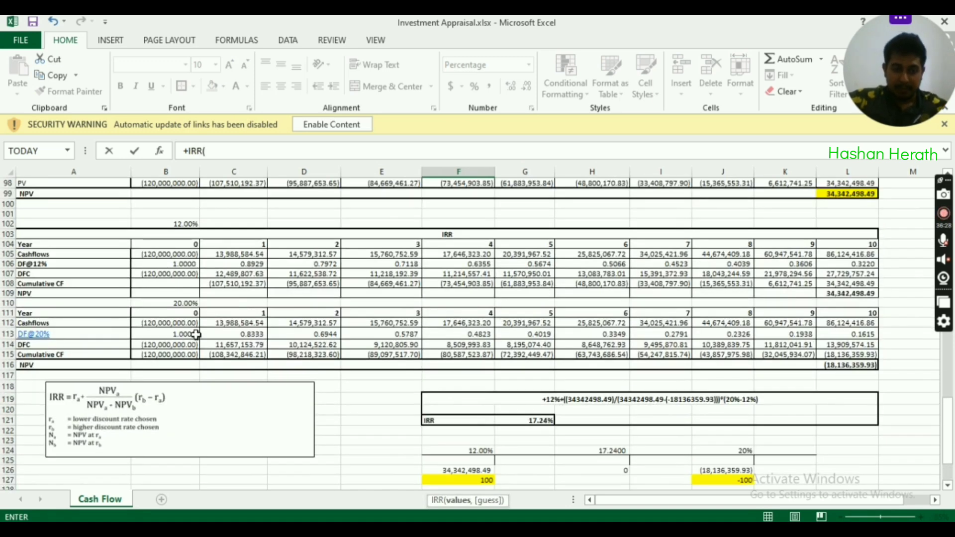
left_click(203, 254)
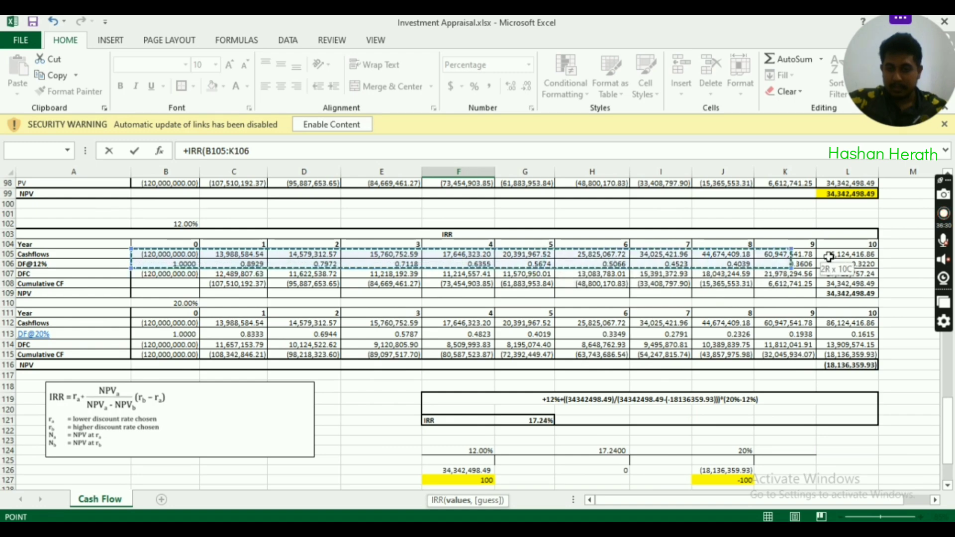
left_click_drag(203, 254, 849, 254)
scroll(741, 368, "down", 4)
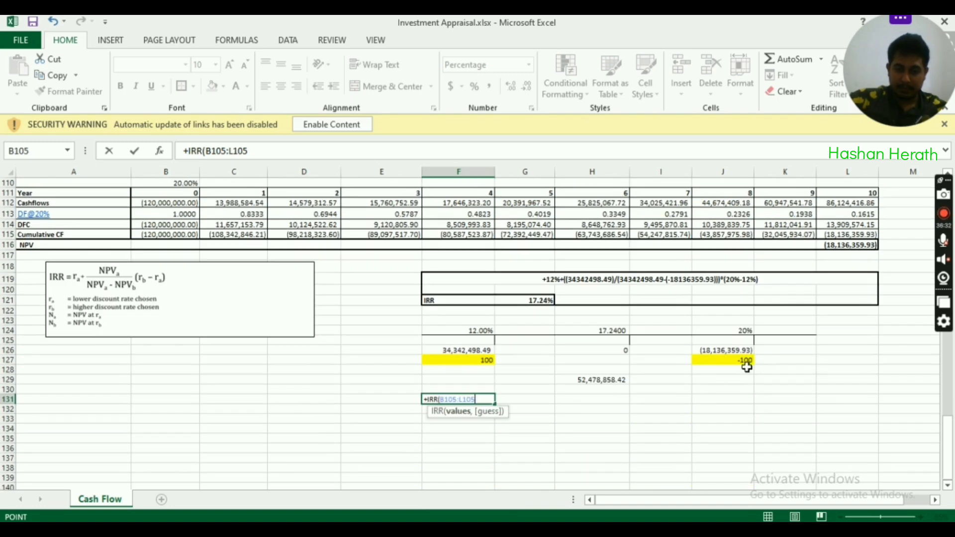
scroll(657, 390, "up", 2)
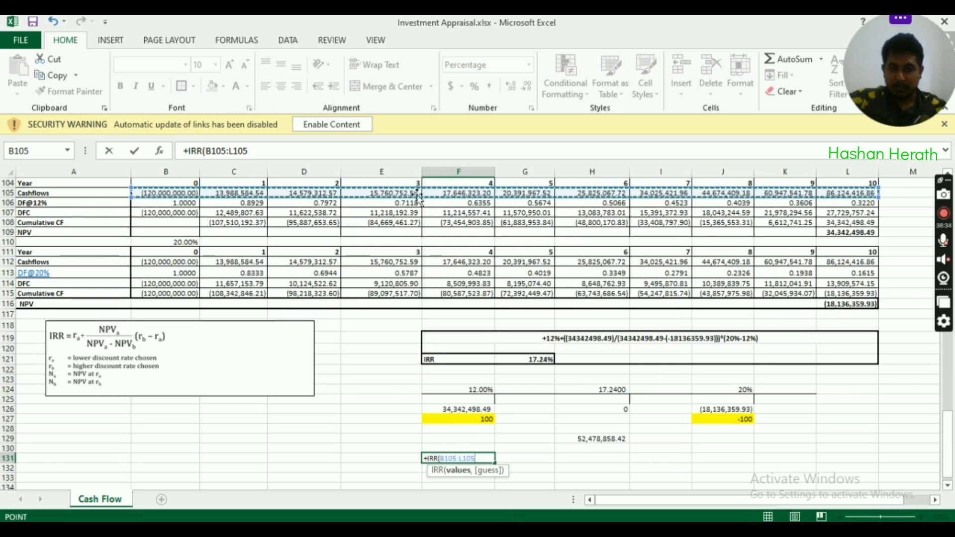
type(")")
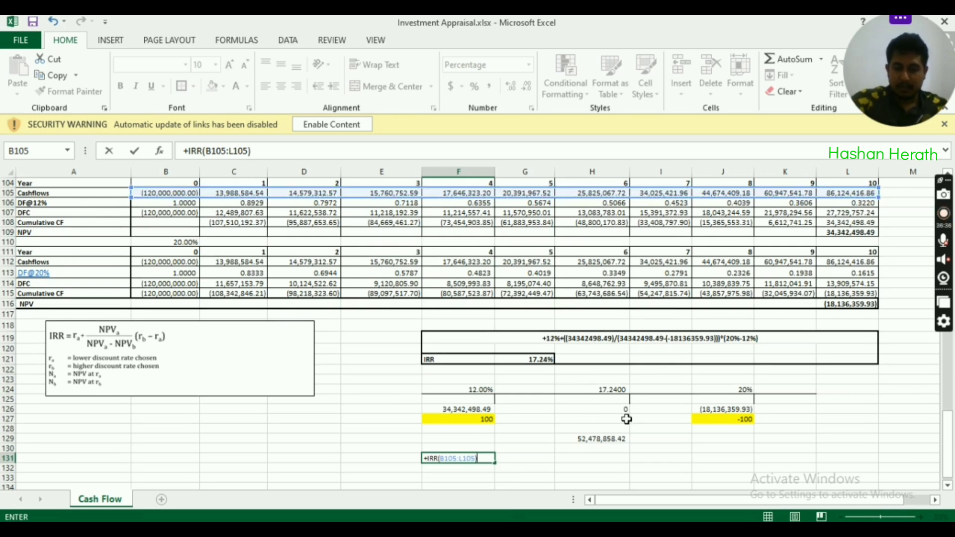
key("Return")
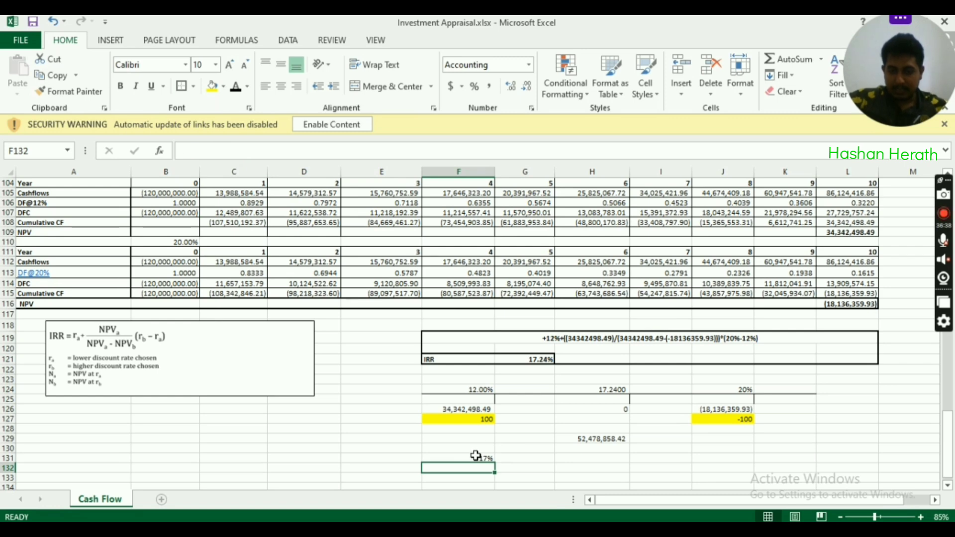
Add two decimal places to F131 so the IRR shows 16.68%
left_click(478, 458)
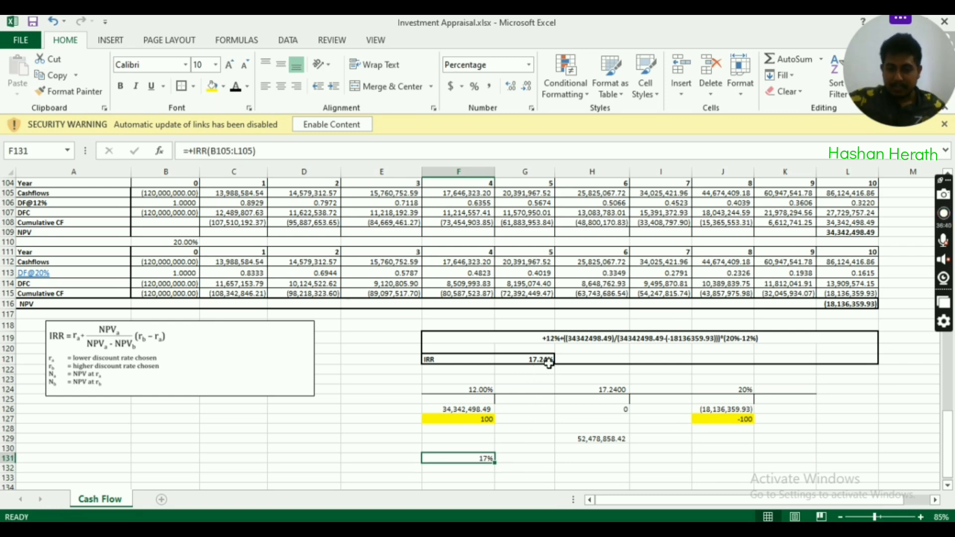
left_click(510, 87)
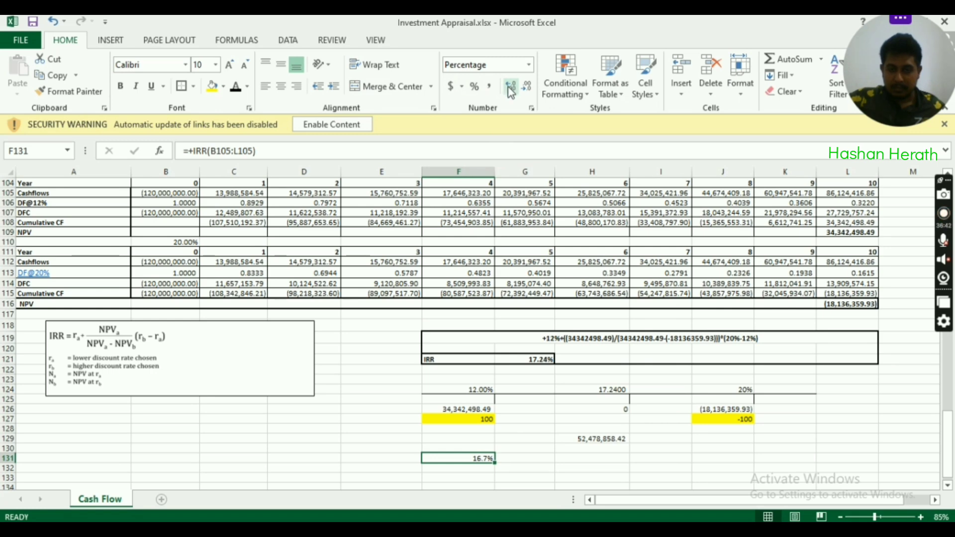
left_click(509, 87)
scroll(494, 437, "down", 1)
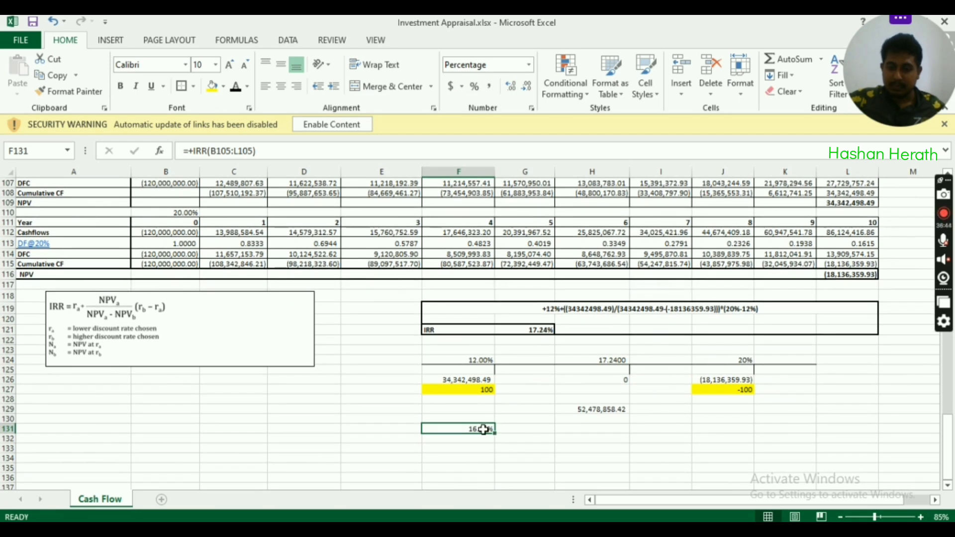
left_click(543, 331)
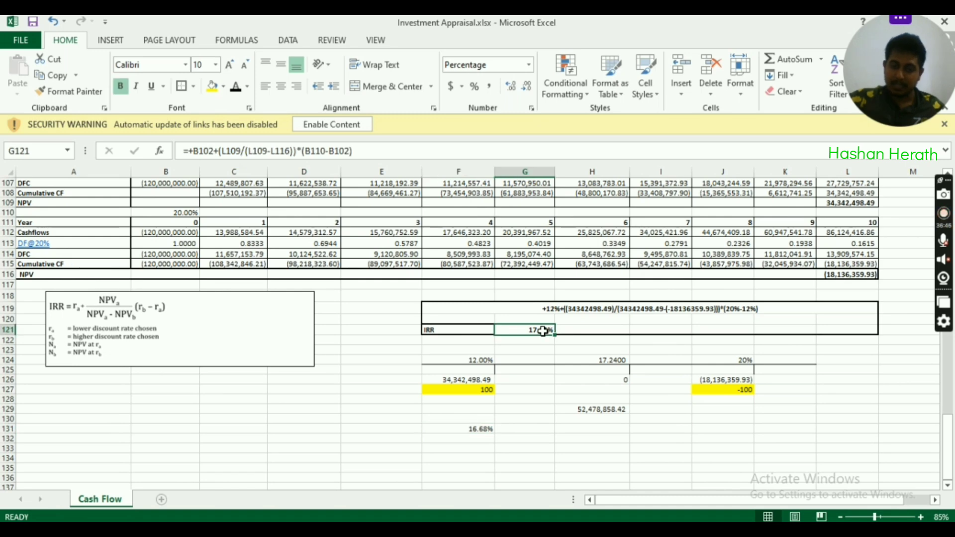
left_click(484, 431)
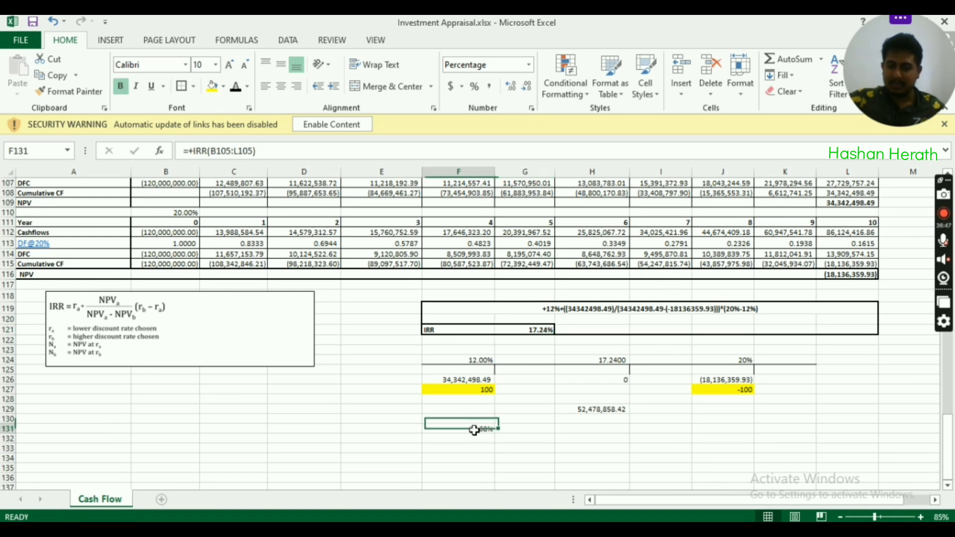
left_click(542, 326)
left_click(470, 429)
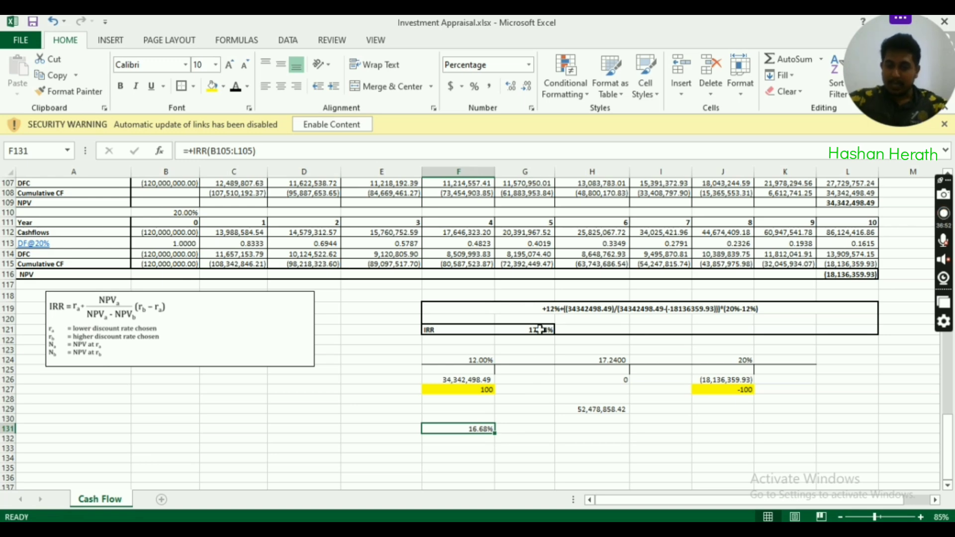
left_click(470, 379)
left_click(737, 379)
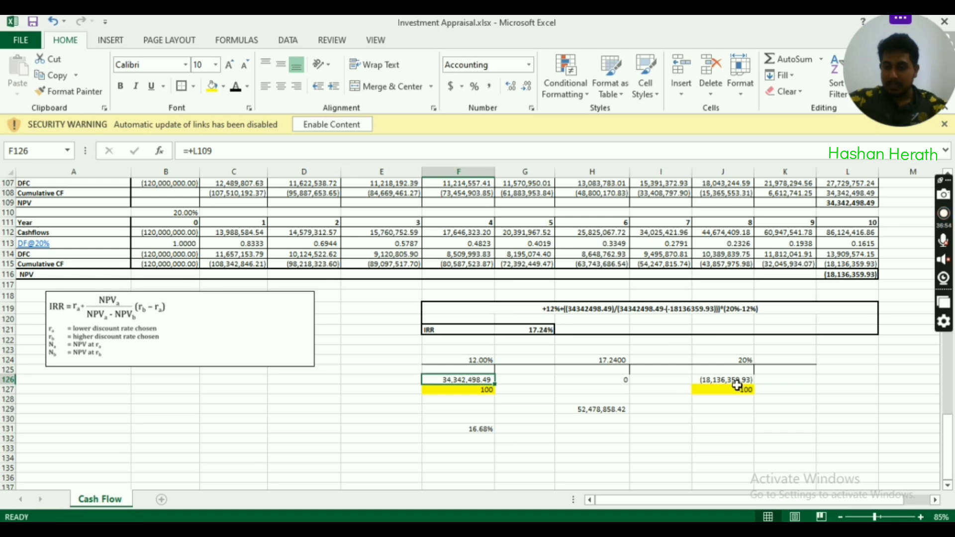
left_click(462, 380)
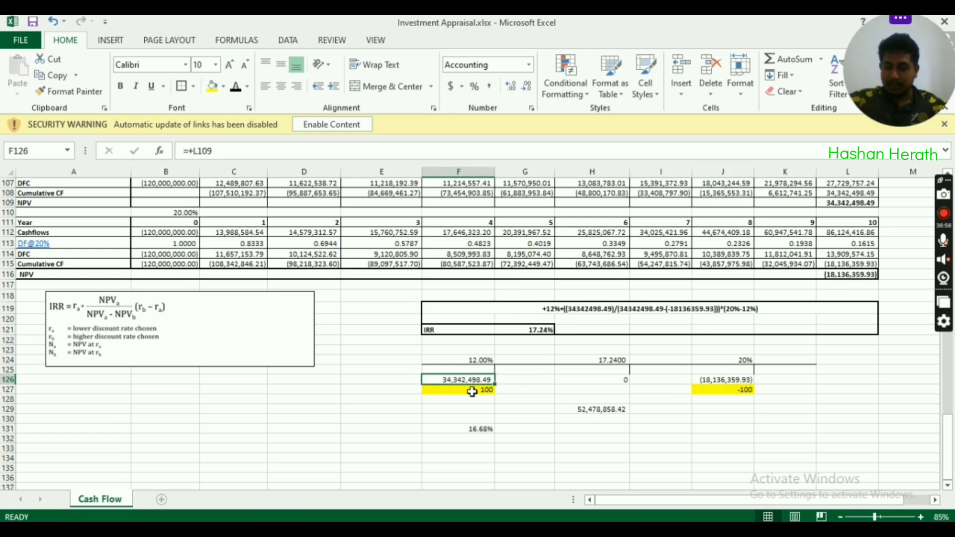
left_click(590, 378)
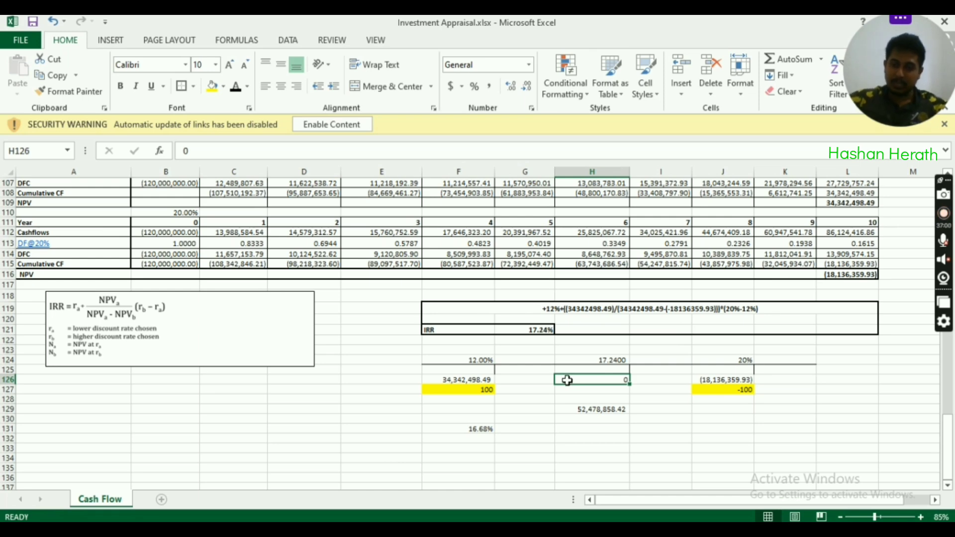
left_click(530, 331)
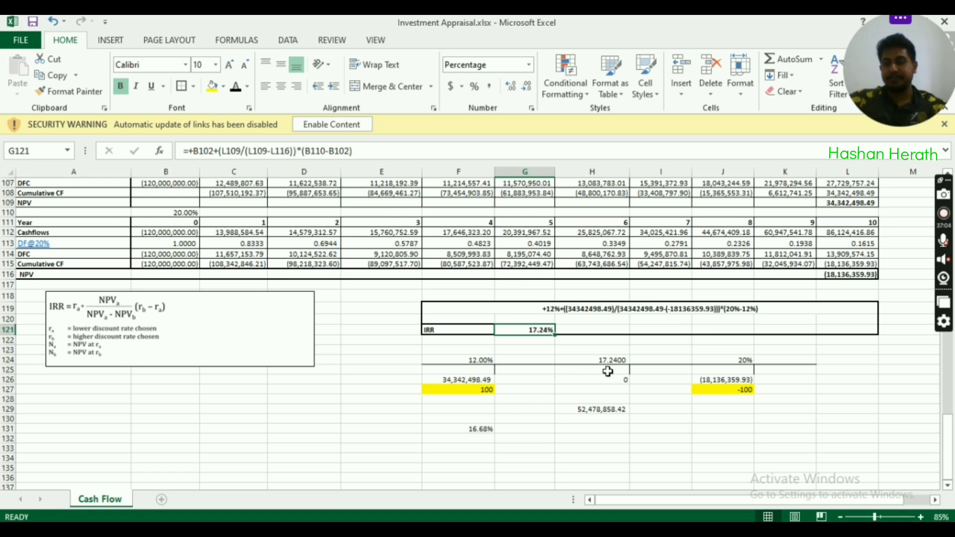
scroll(622, 380, "up", 1)
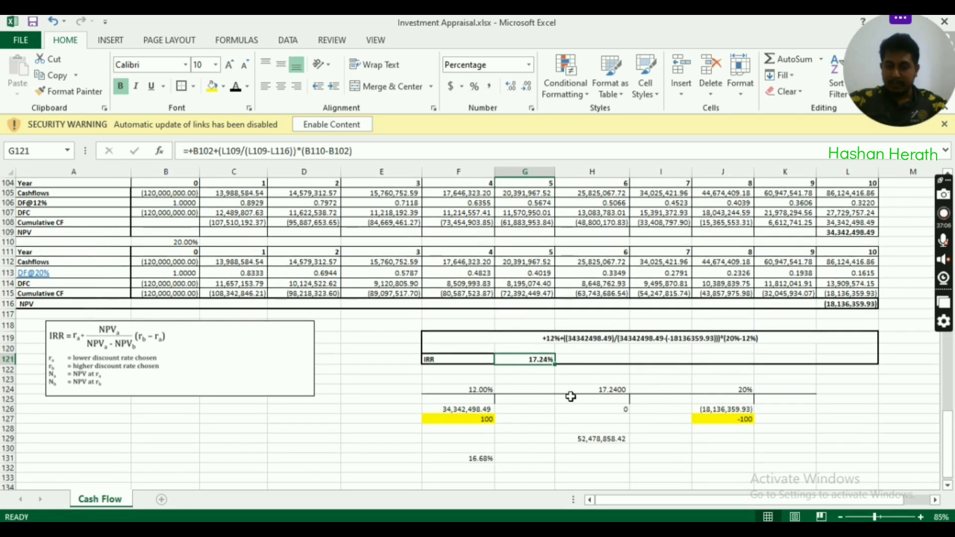
left_click(477, 457)
scroll(470, 442, "down", 1)
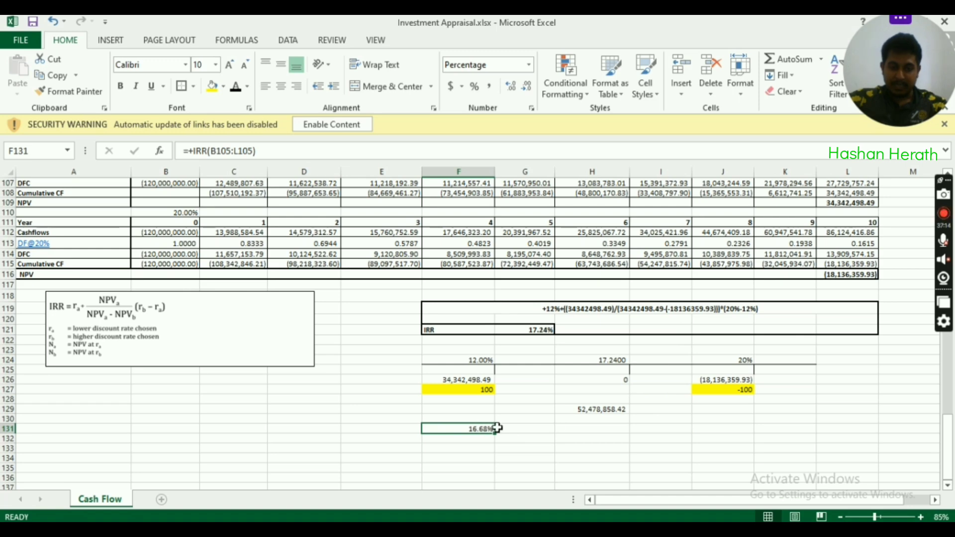
Paste the 16.68% IRR as a value into the discount rate cell B102
key("ctrl+c")
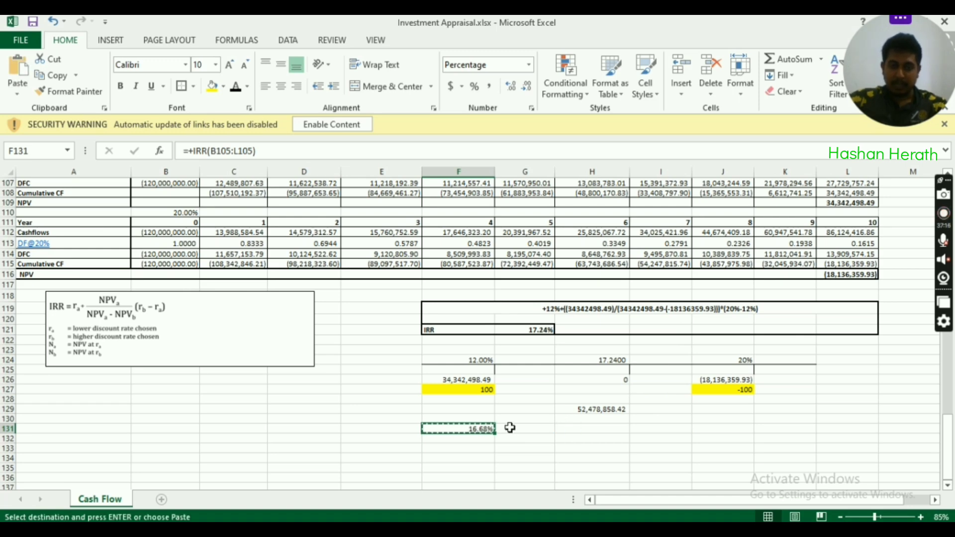
scroll(511, 429, "up", 2)
left_click(180, 194)
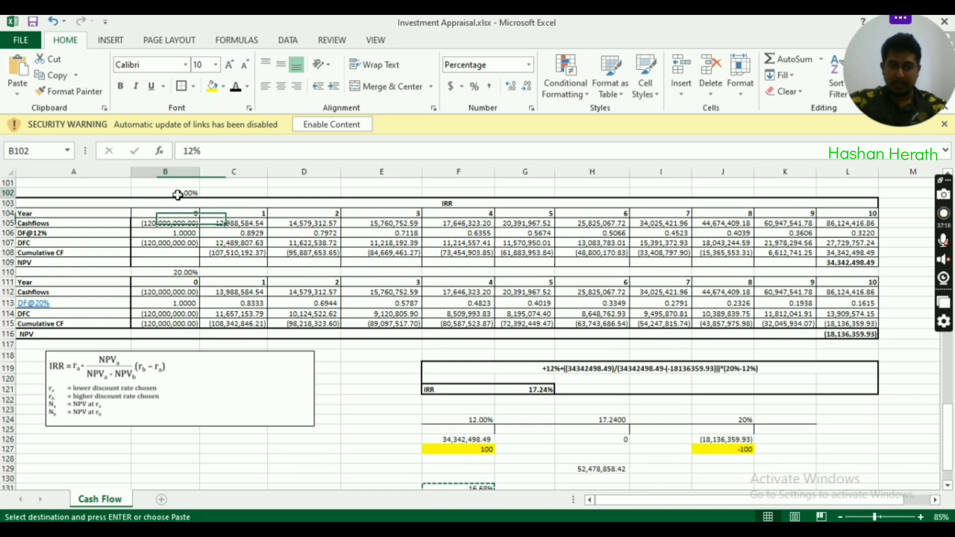
key("ctrl+v")
left_click(223, 209)
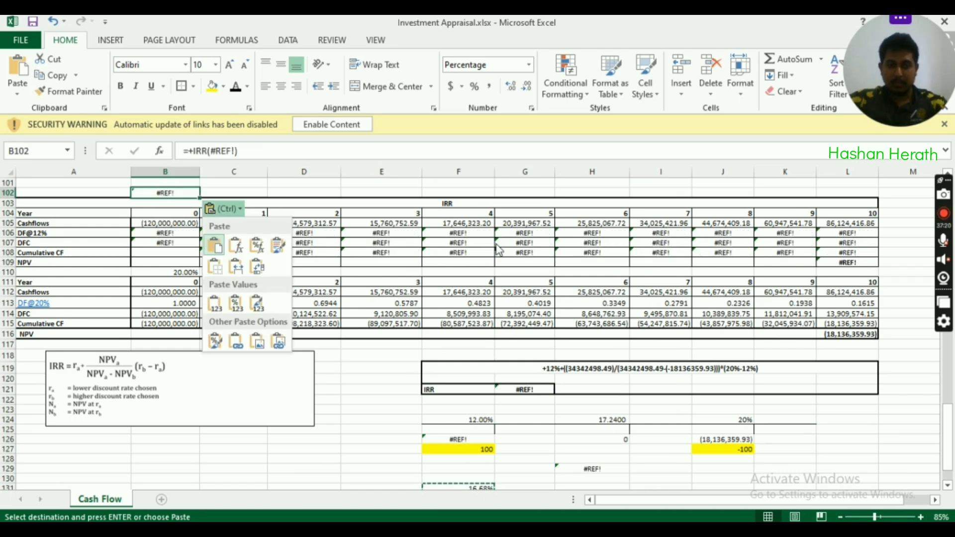
left_click(219, 319)
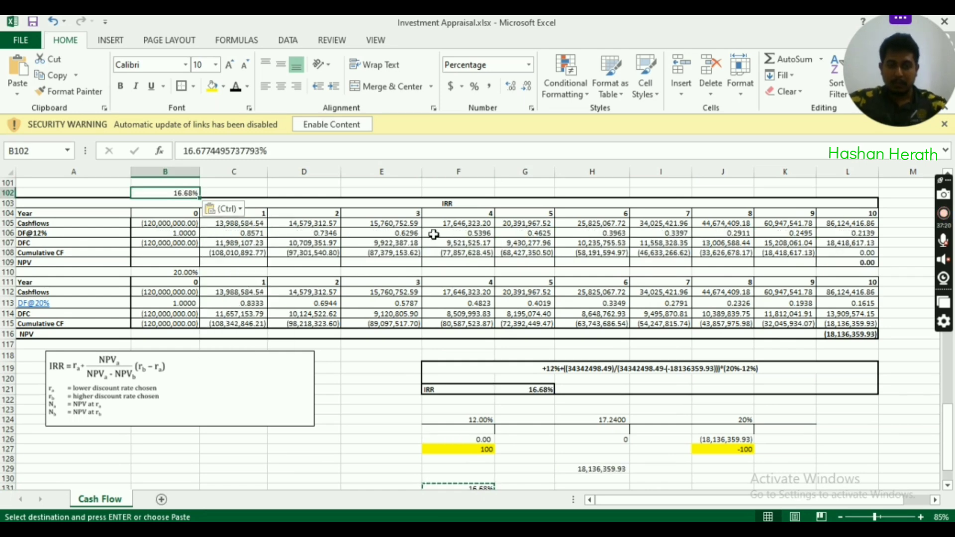
Confirm the NPV in L109 becomes 0.00, then undo to restore the 12% rate
left_click(868, 263)
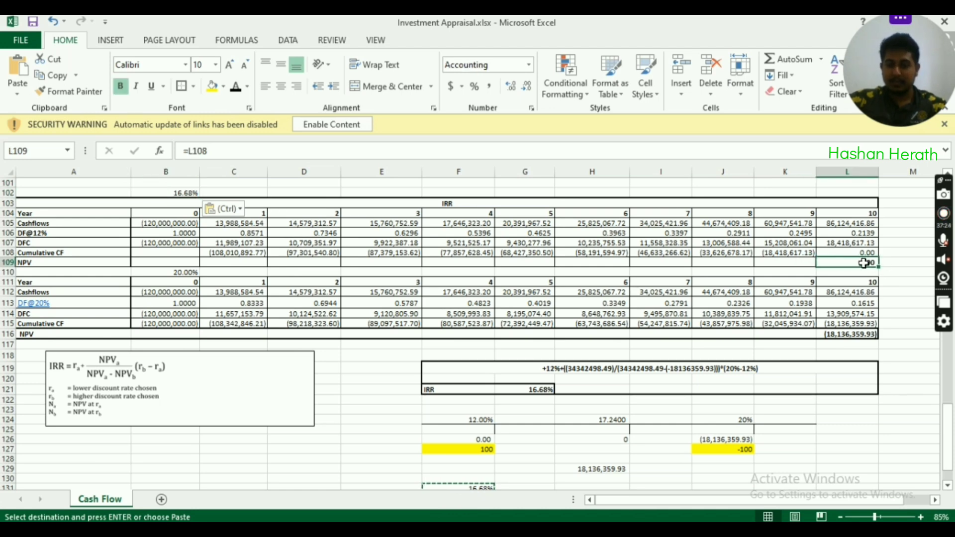
left_click(182, 193)
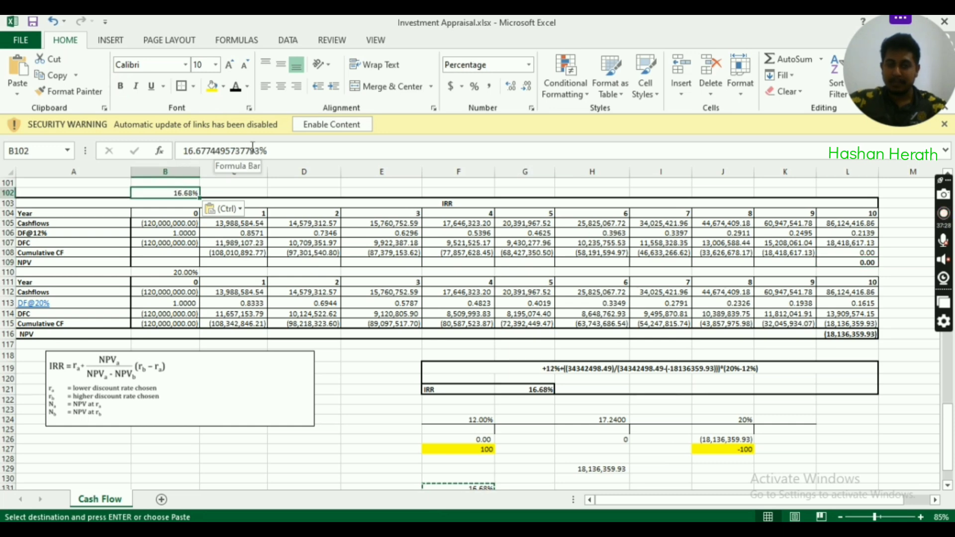
left_click(867, 261)
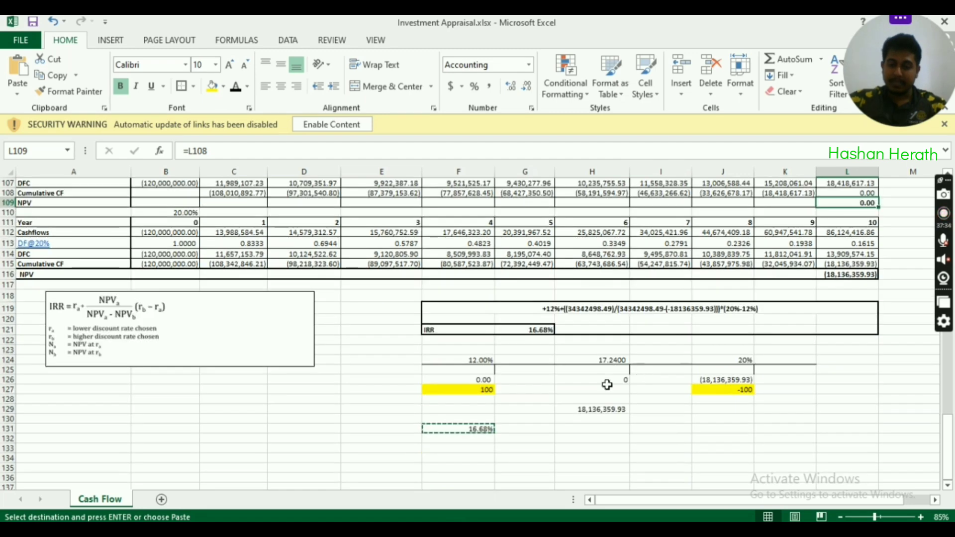
scroll(622, 379, "down", 2)
key("ctrl+z")
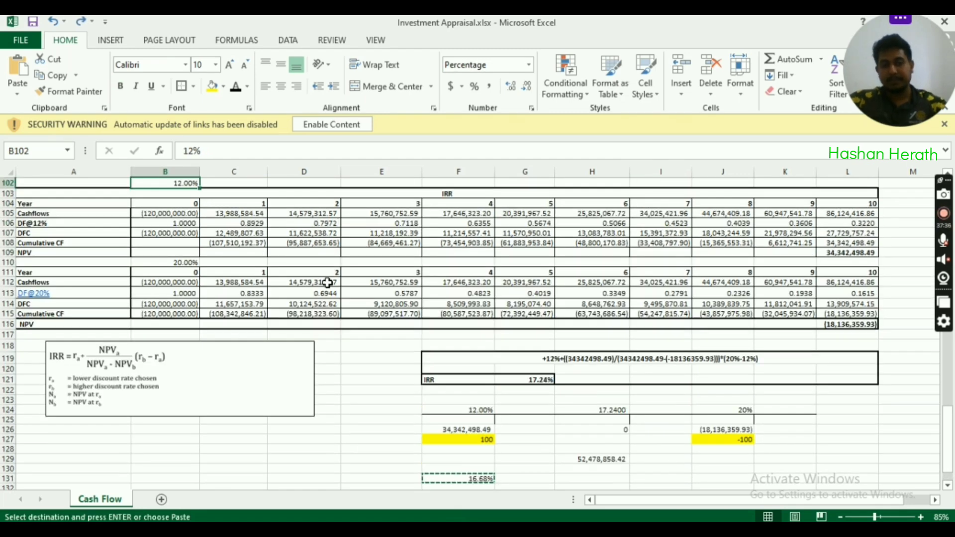
left_click(558, 314)
scroll(564, 371, "down", 1)
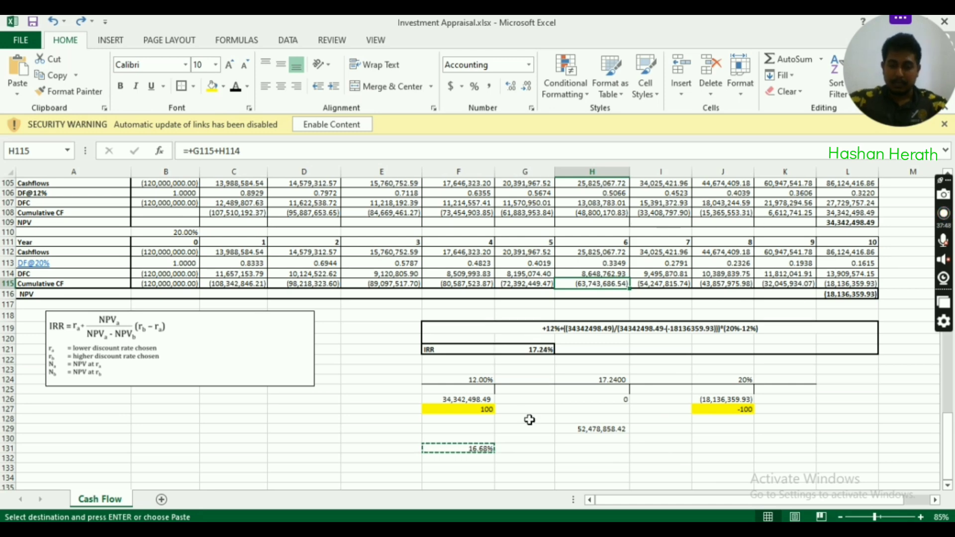
scroll(572, 352, "up", 1)
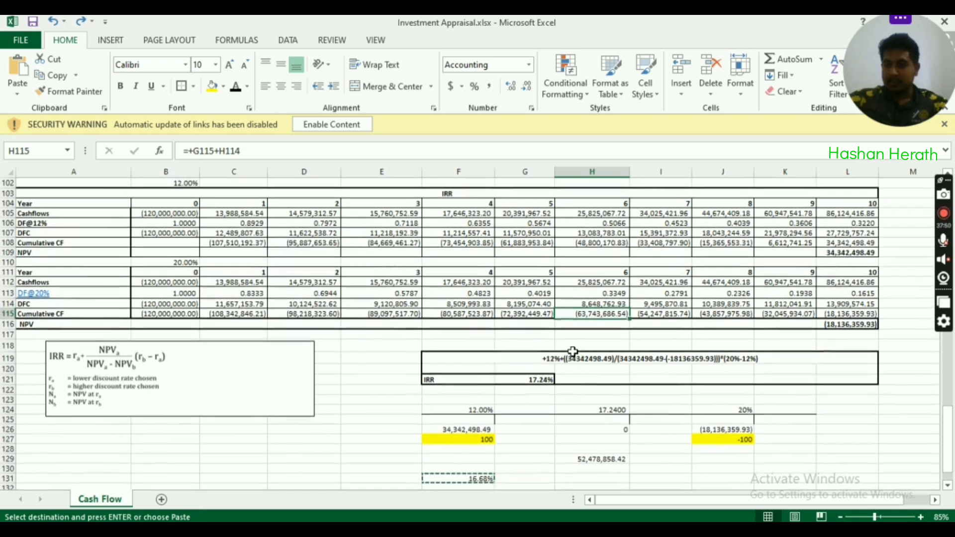